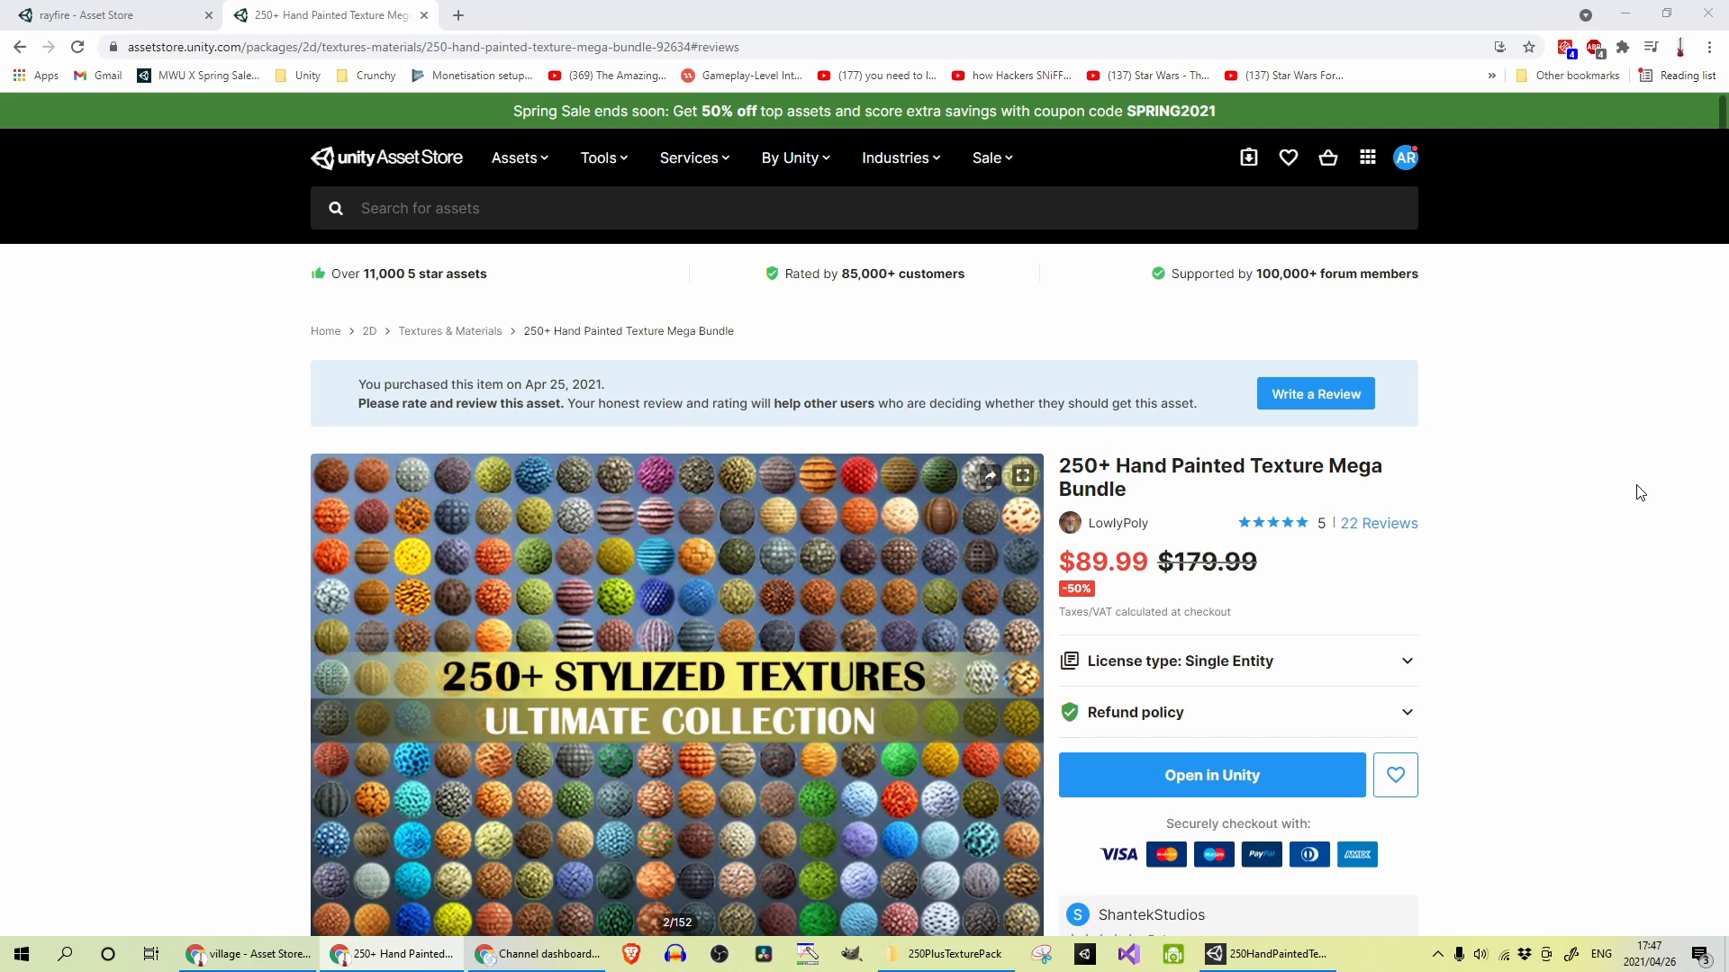
pyautogui.scroll(-3, 885, 508)
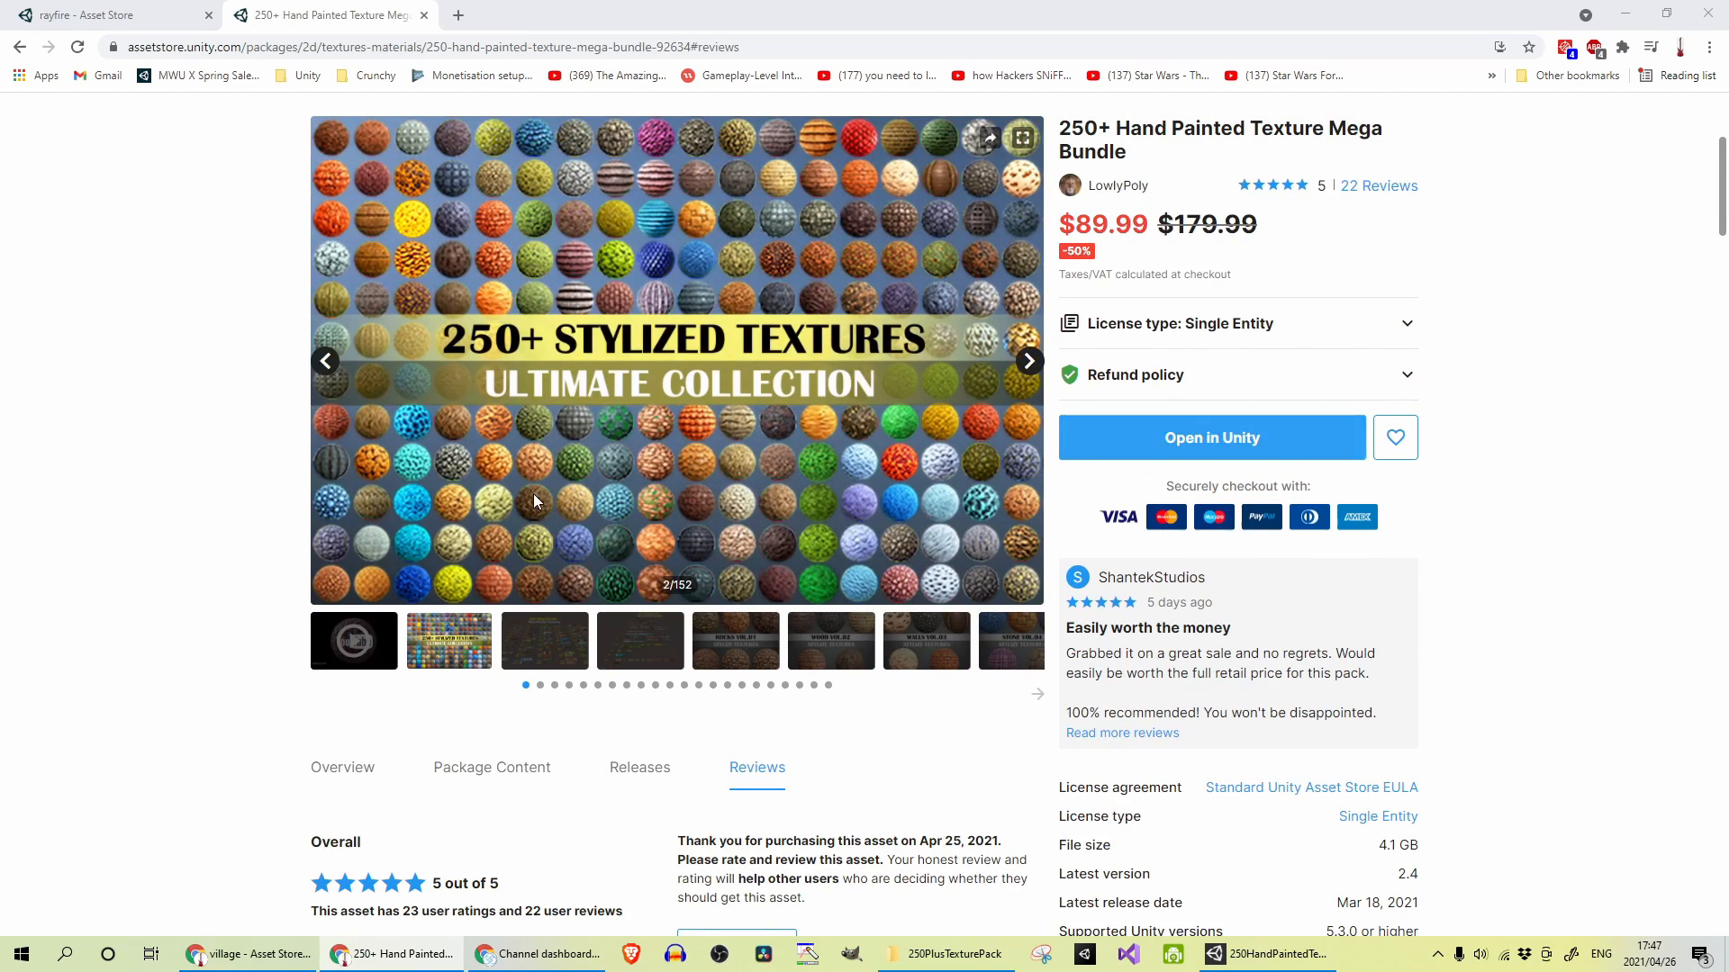
pyautogui.scroll(2, 609, 527)
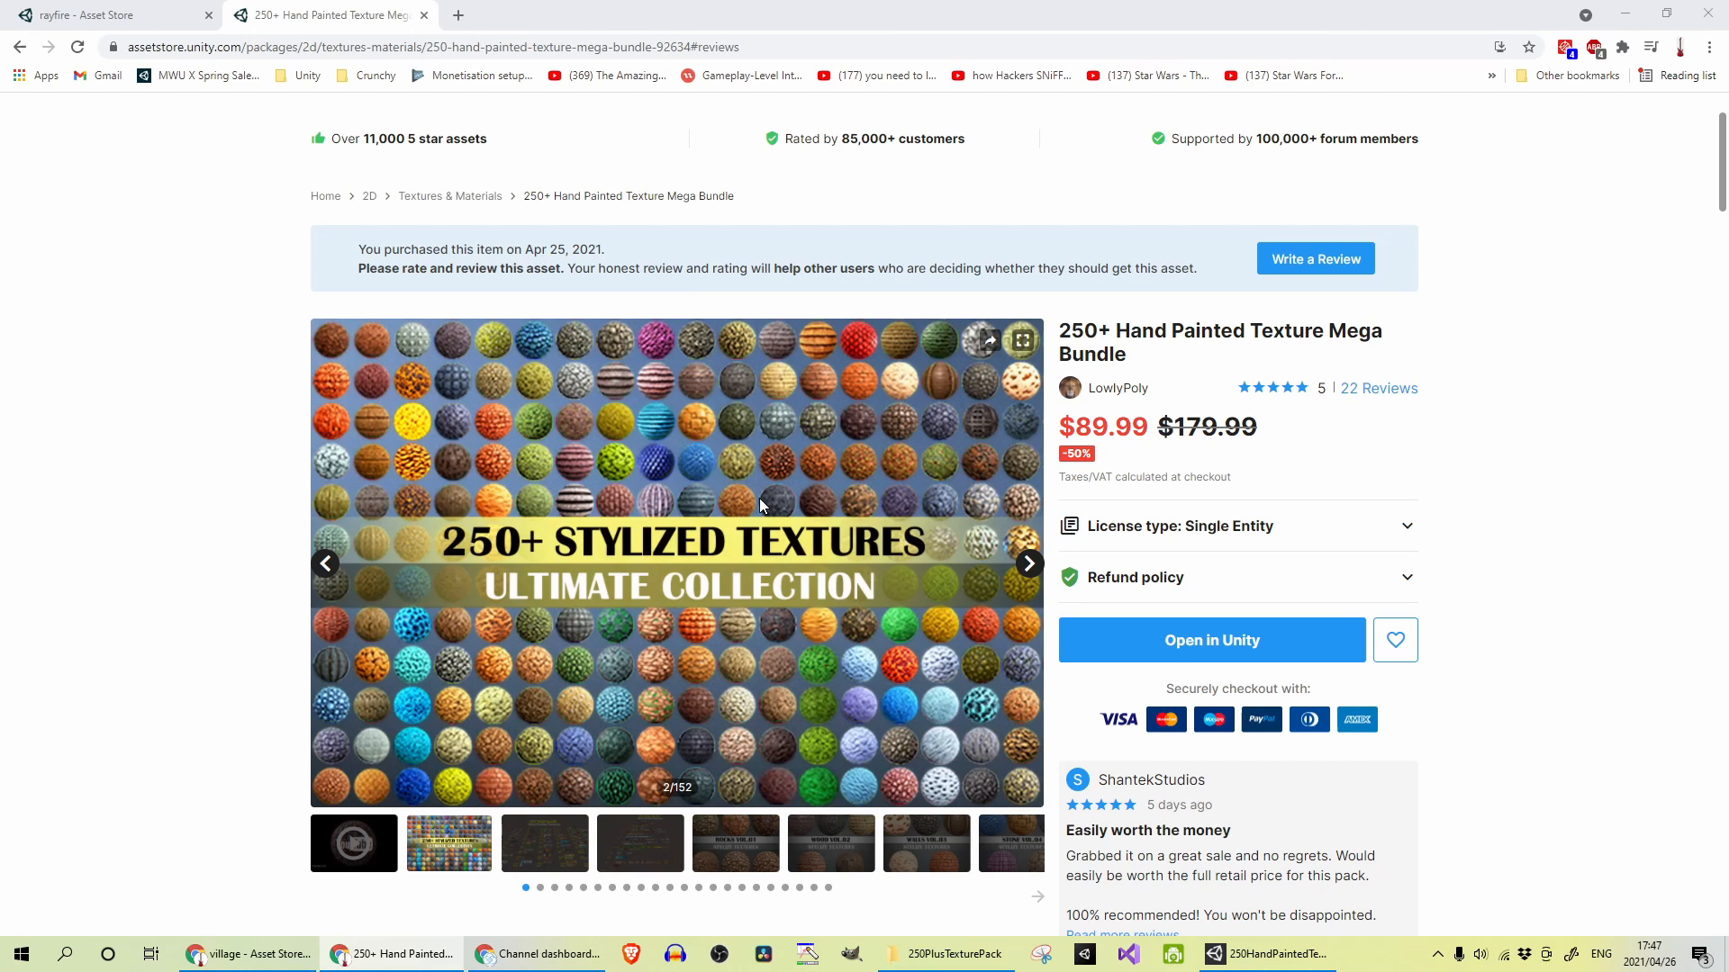
# - Switch from the browser's Asset Store page to the Unity editor with the pack's project
pyautogui.hotkey('alt', 'Tab')
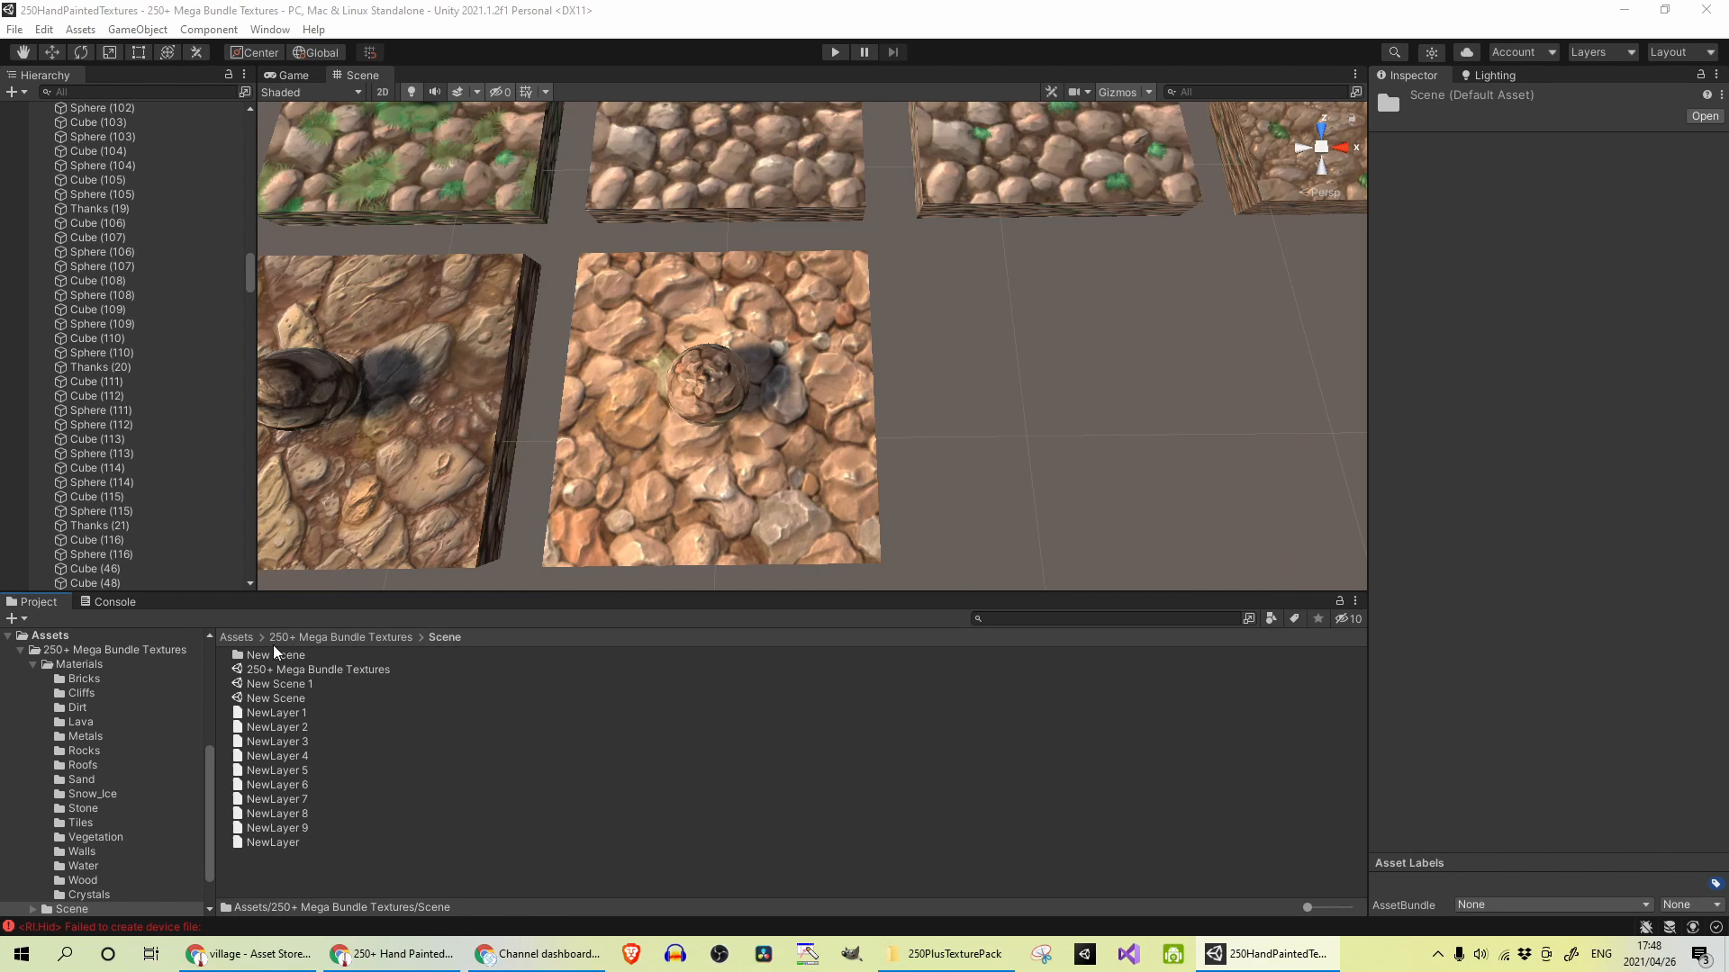
# - Navigate into 250+ Mega Bundle Textures > Scene and select the 250+ Mega Bundle Textures scene asset
pyautogui.click(237, 638)
pyautogui.doubleClick(283, 655)
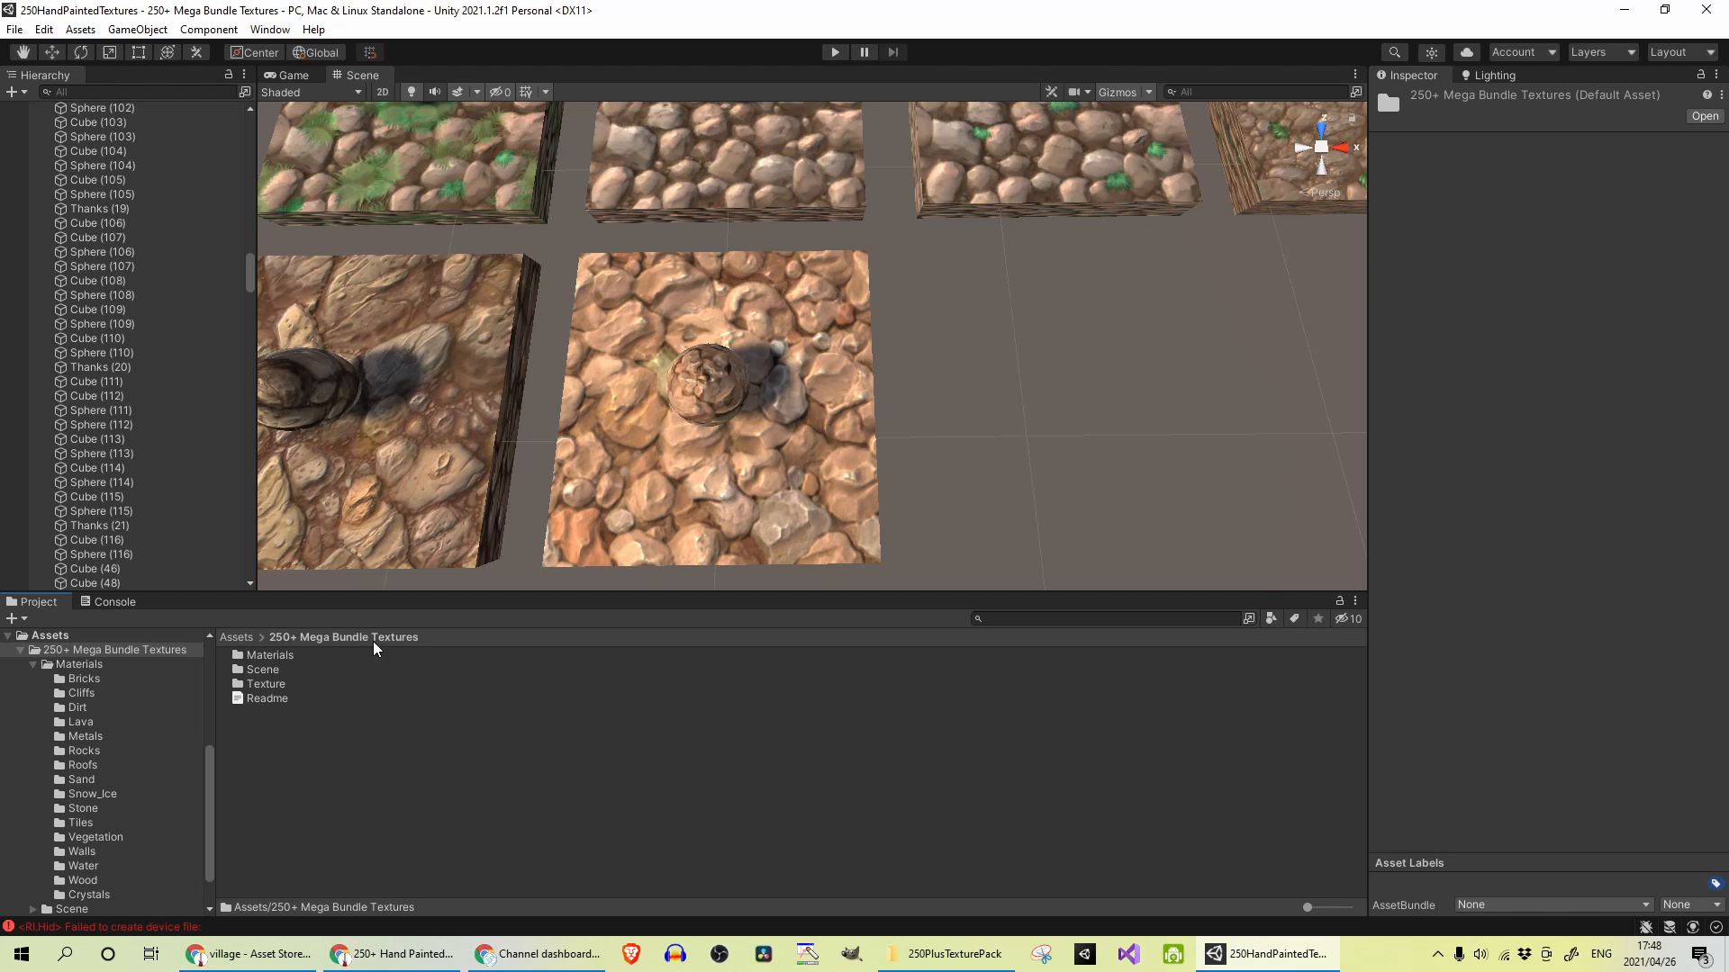
pyautogui.doubleClick(263, 670)
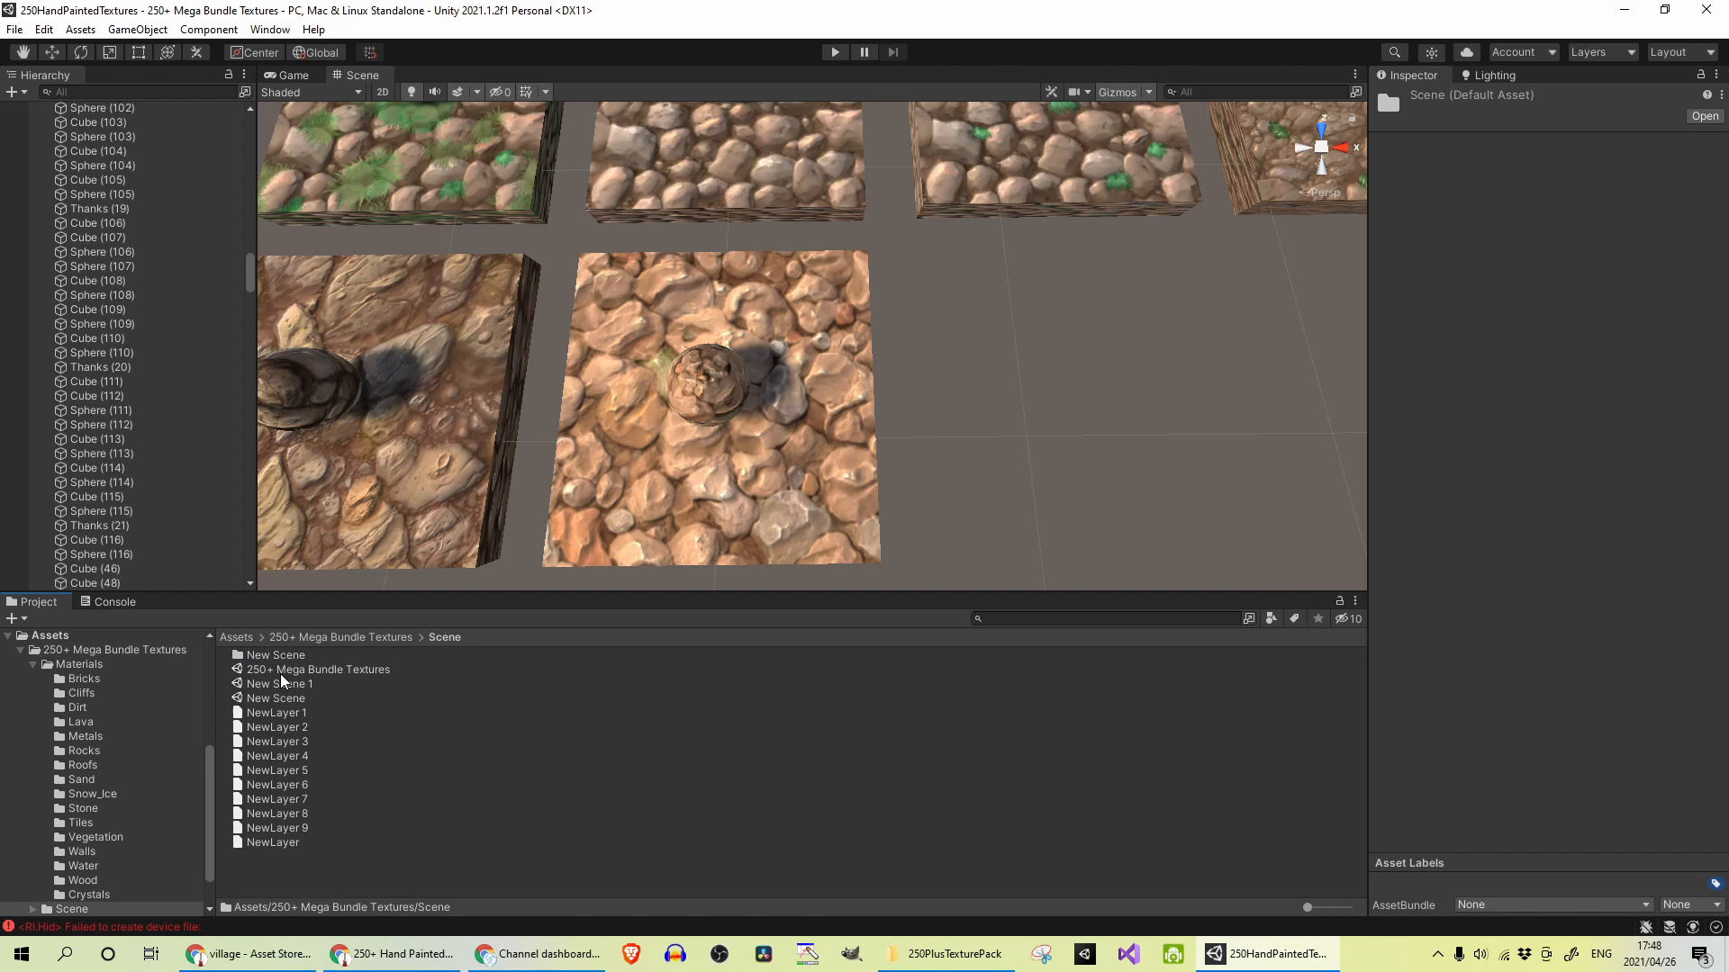
pyautogui.click(334, 672)
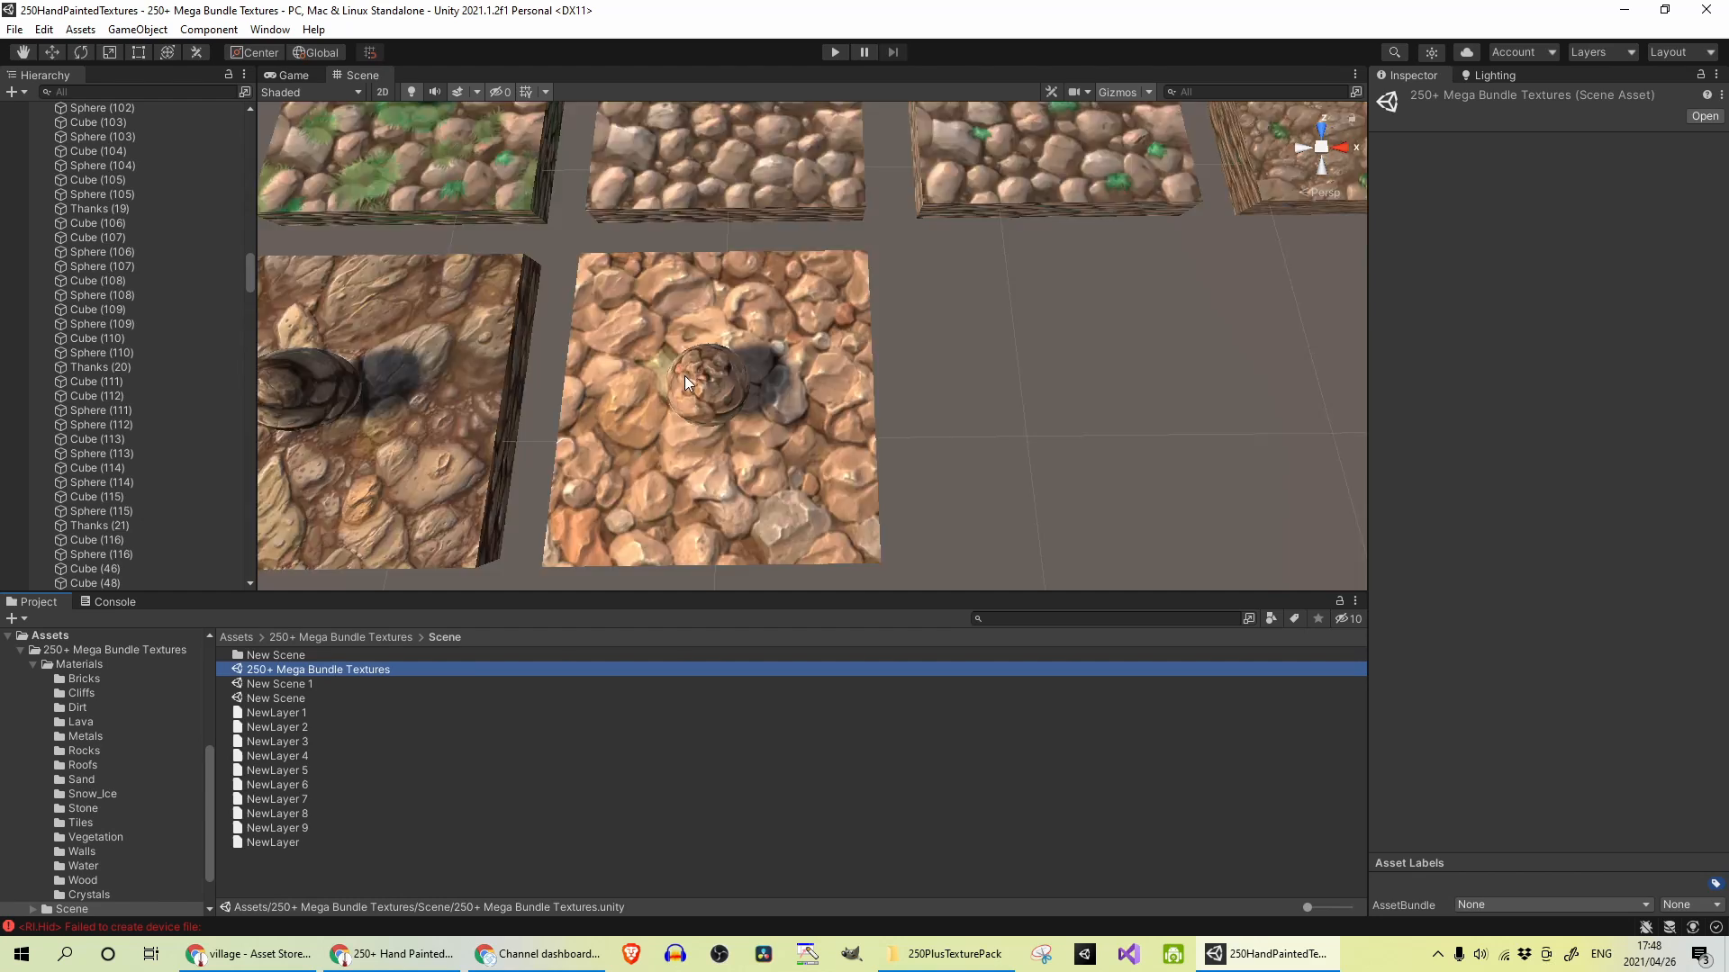
pyautogui.scroll(-8, 685, 376)
pyautogui.scroll(-5, 778, 337)
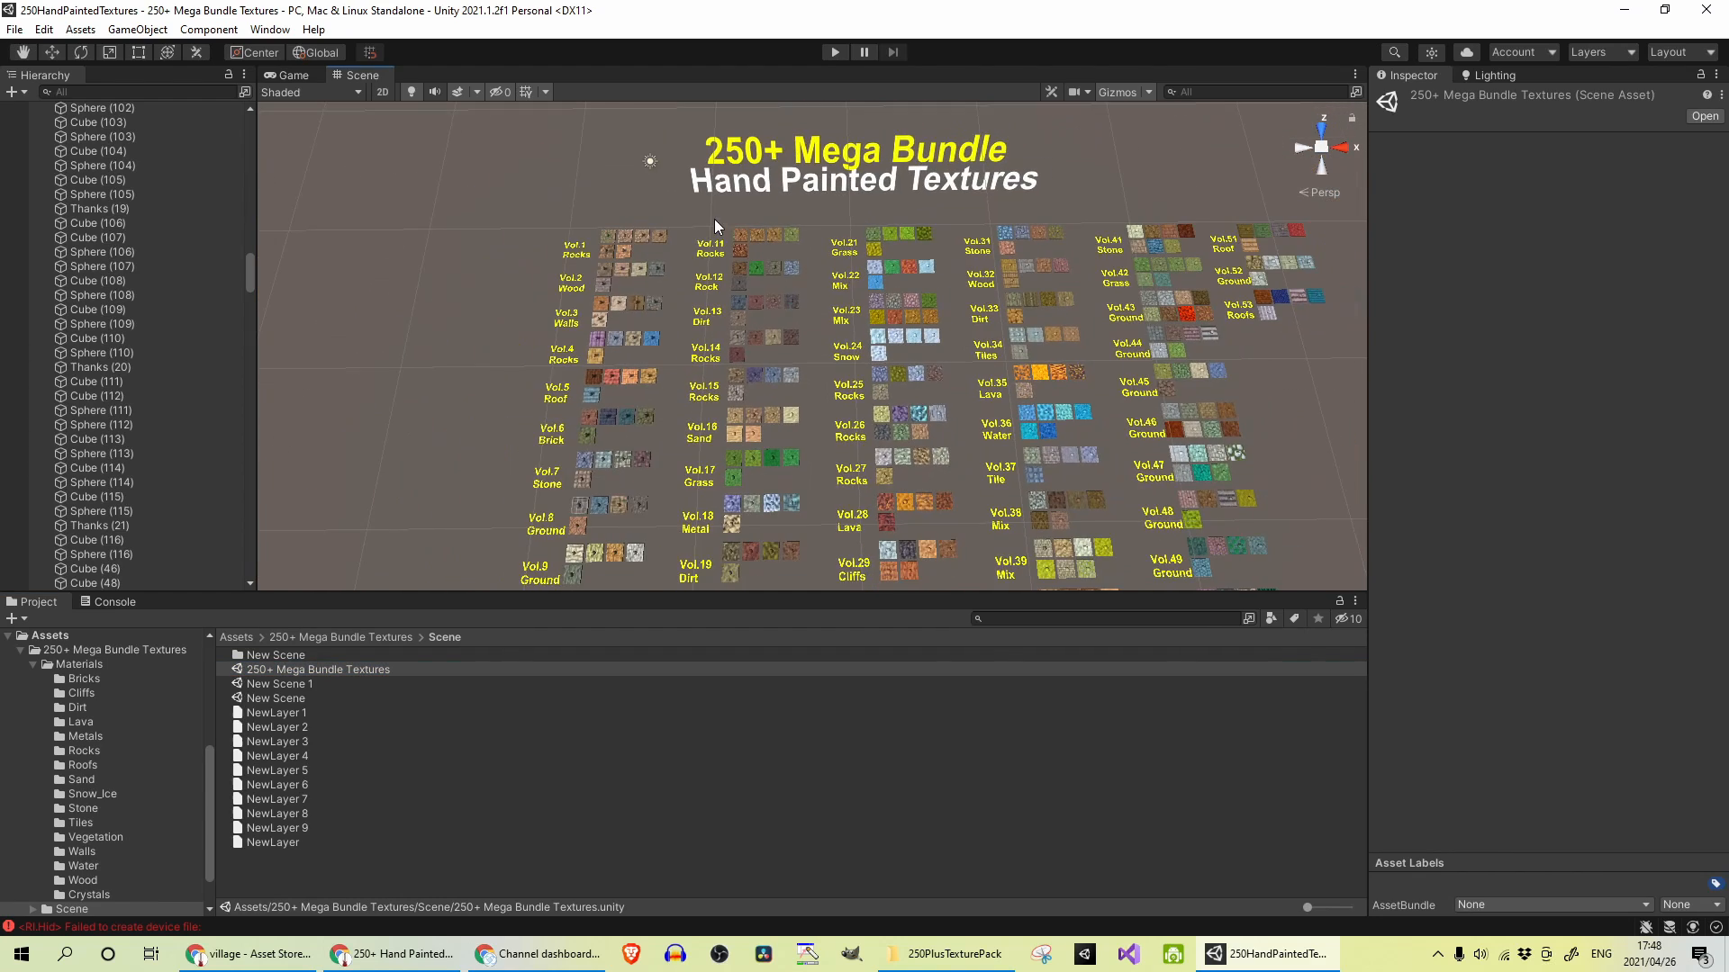
pyautogui.scroll(3, 716, 226)
pyautogui.scroll(3, 879, 216)
pyautogui.scroll(3, 931, 221)
pyautogui.scroll(4, 936, 235)
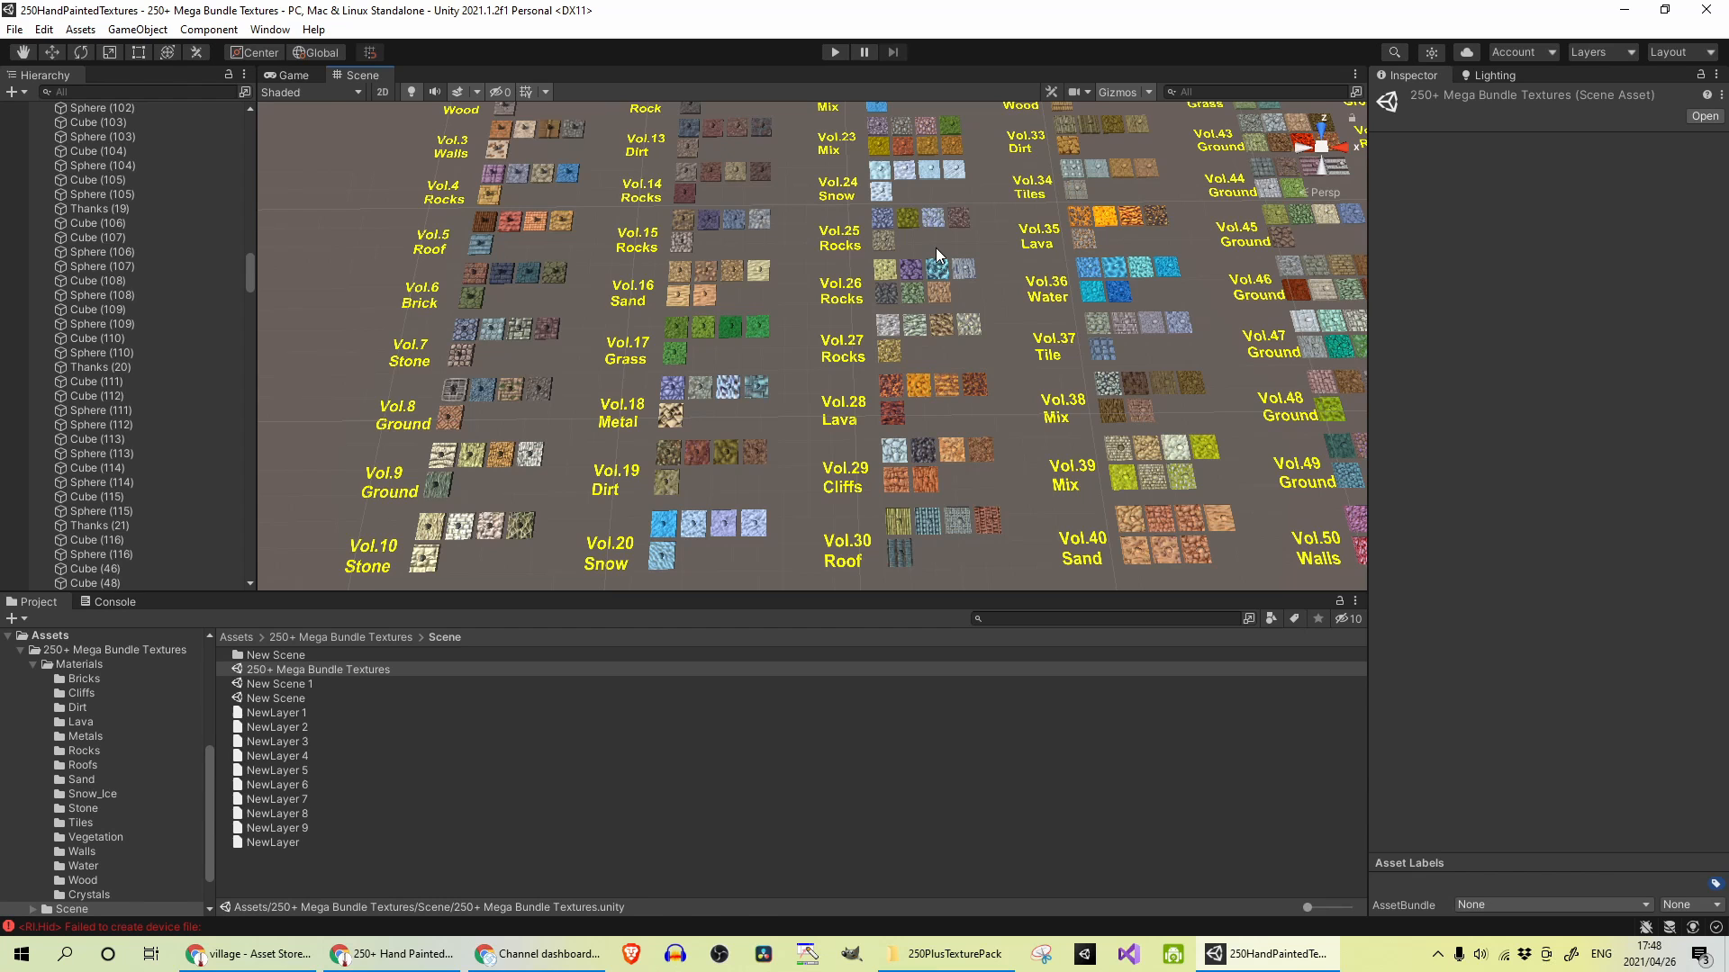
pyautogui.scroll(4, 936, 248)
pyautogui.scroll(4, 679, 353)
pyautogui.scroll(4, 646, 315)
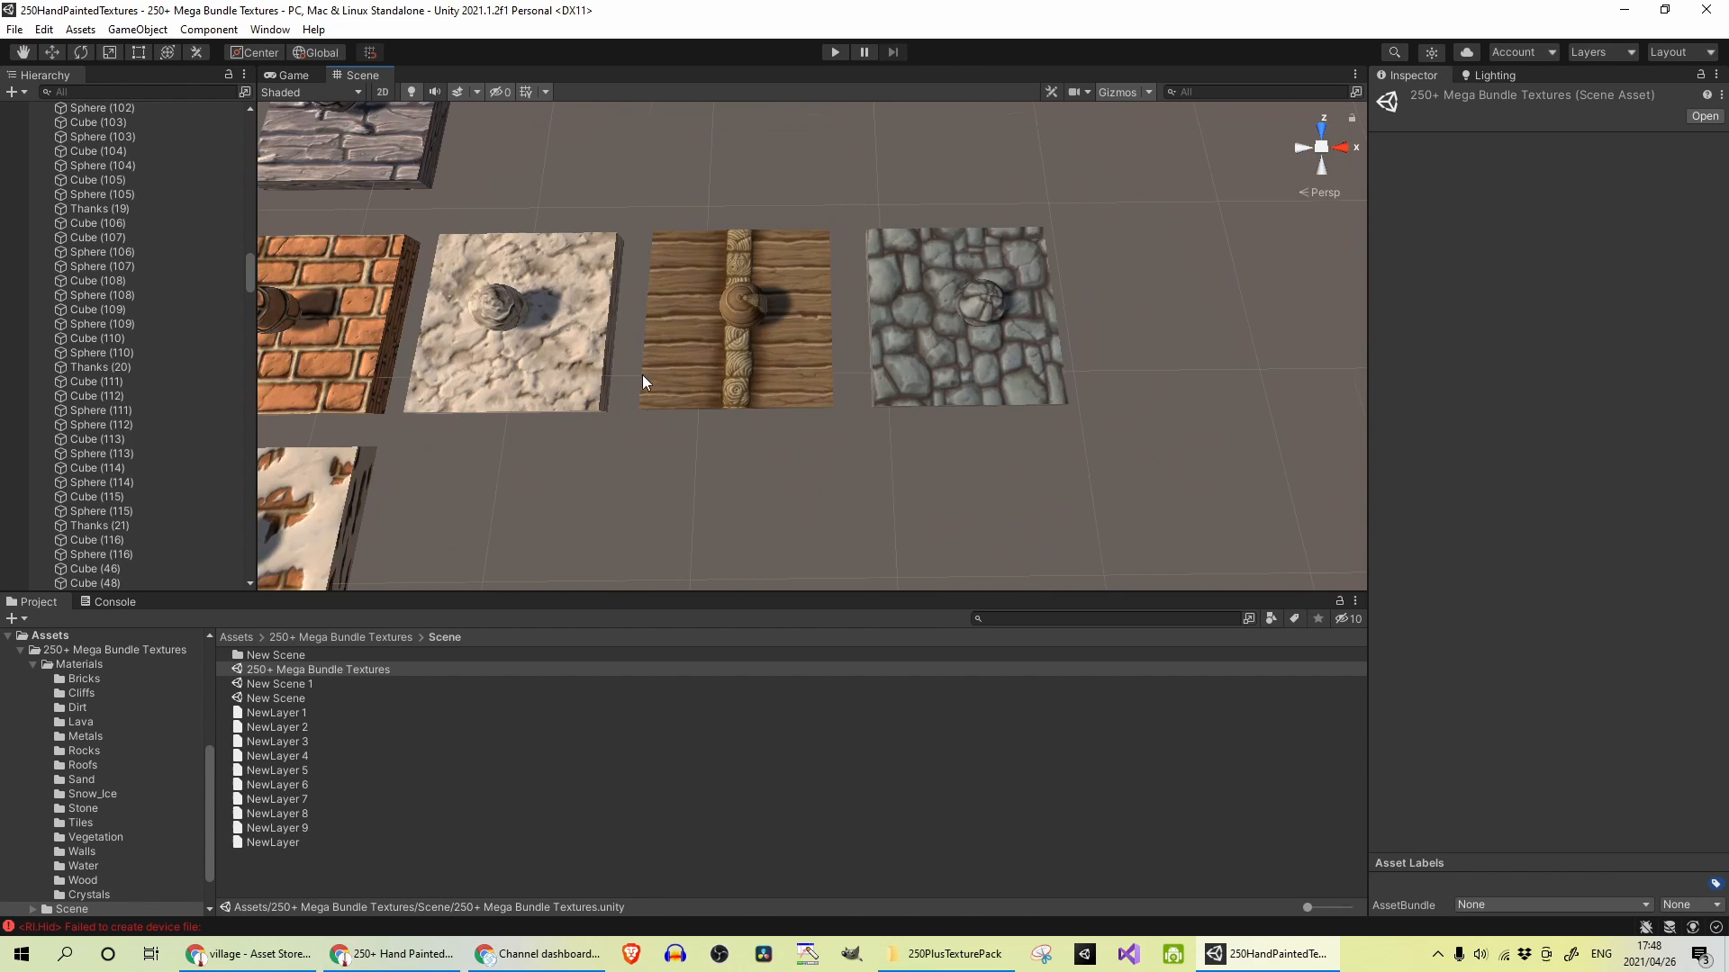
pyautogui.scroll(-5, 641, 374)
pyautogui.scroll(-5, 694, 380)
pyautogui.scroll(-3, 693, 380)
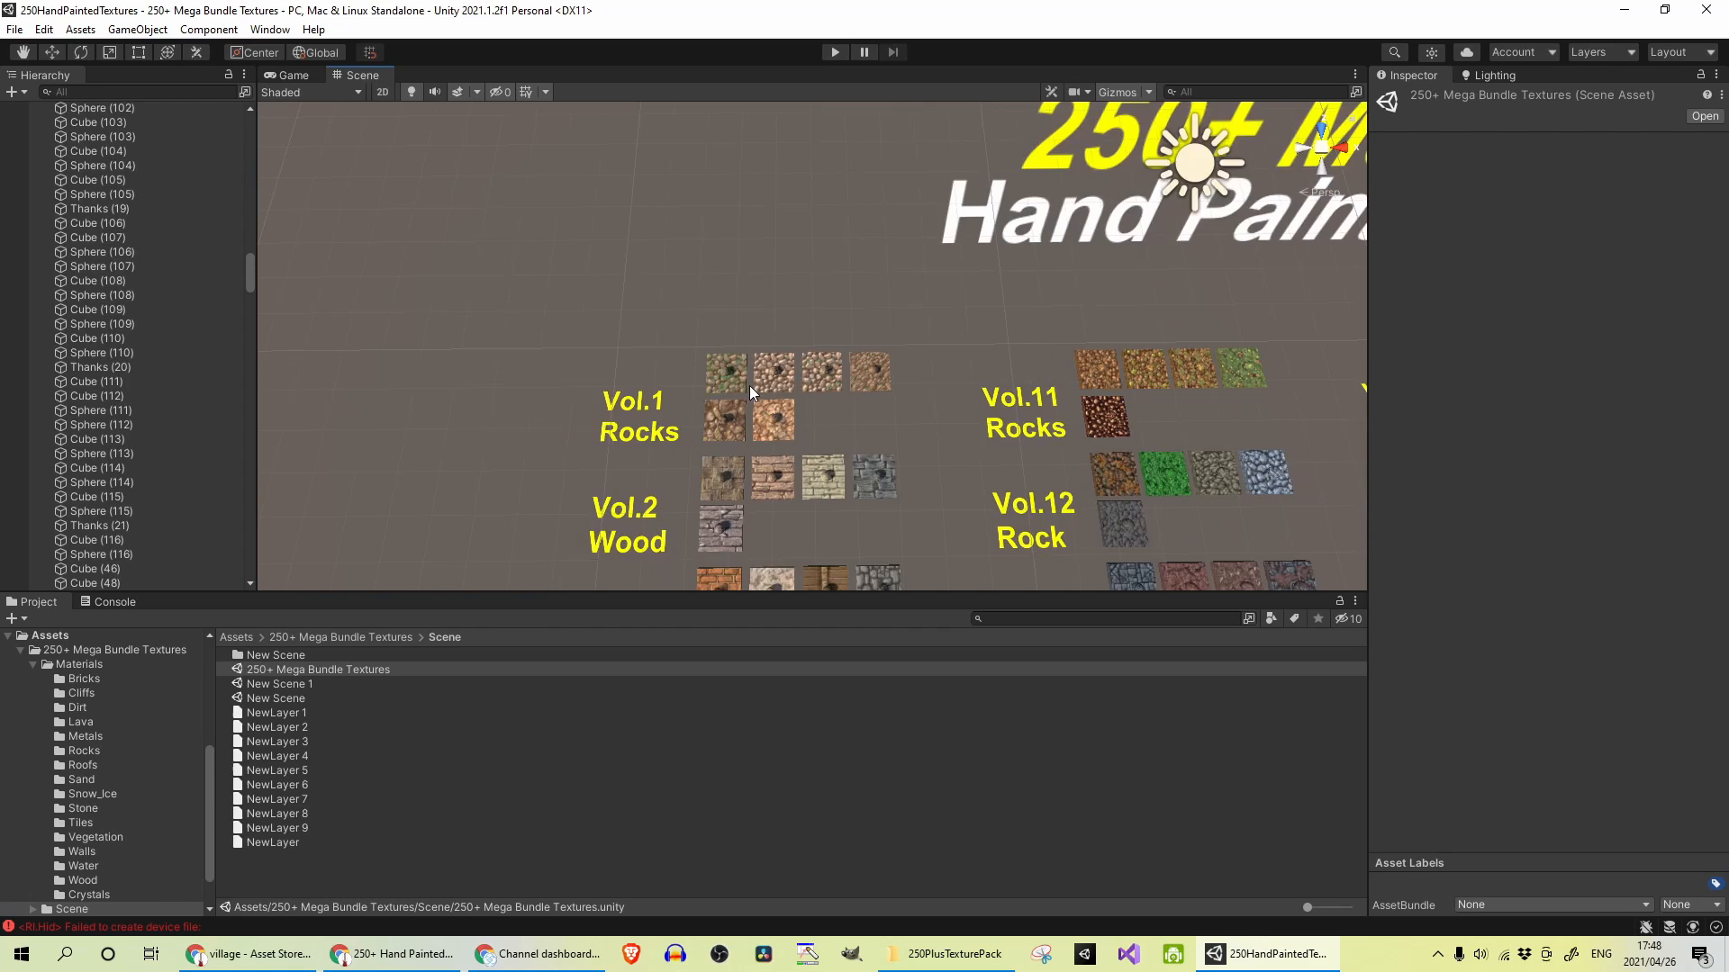
pyautogui.scroll(-3, 750, 386)
pyautogui.scroll(2, 656, 294)
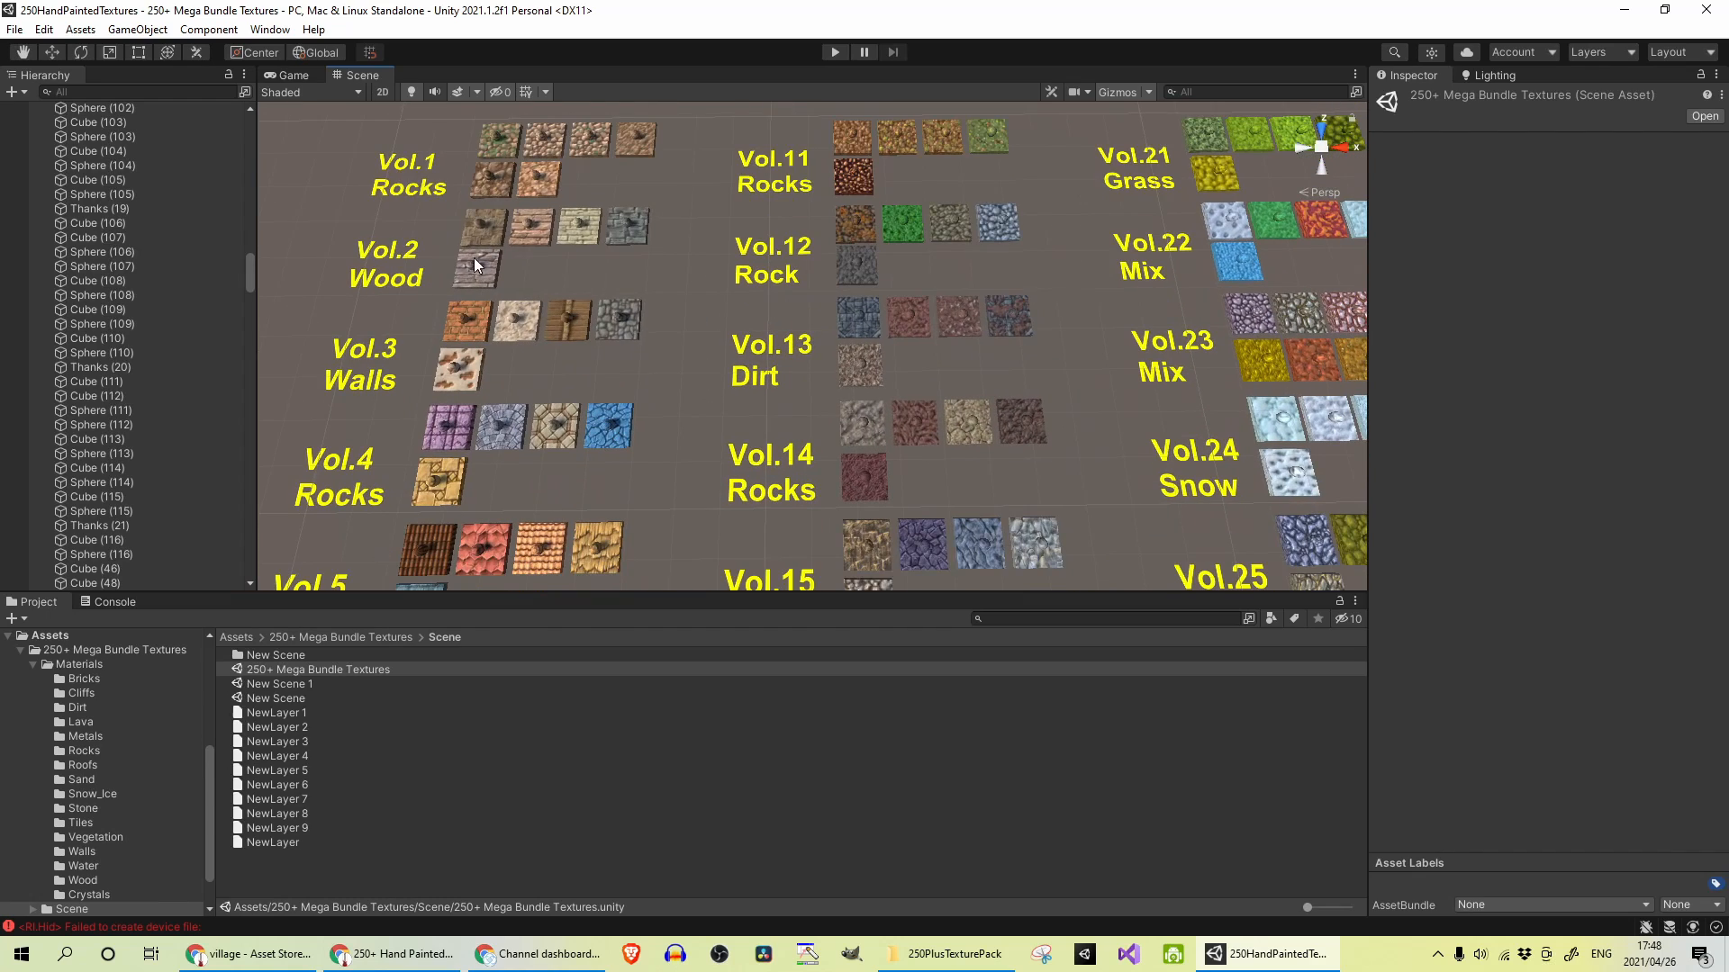
pyautogui.scroll(-3, 744, 446)
# - Pan the Scene view across the Vol.1–Vol.53 grid toward the Vol.14–Vol.28 columns
pyautogui.moveTo(980, 388); pyautogui.dragTo(675, 339, button='middle')
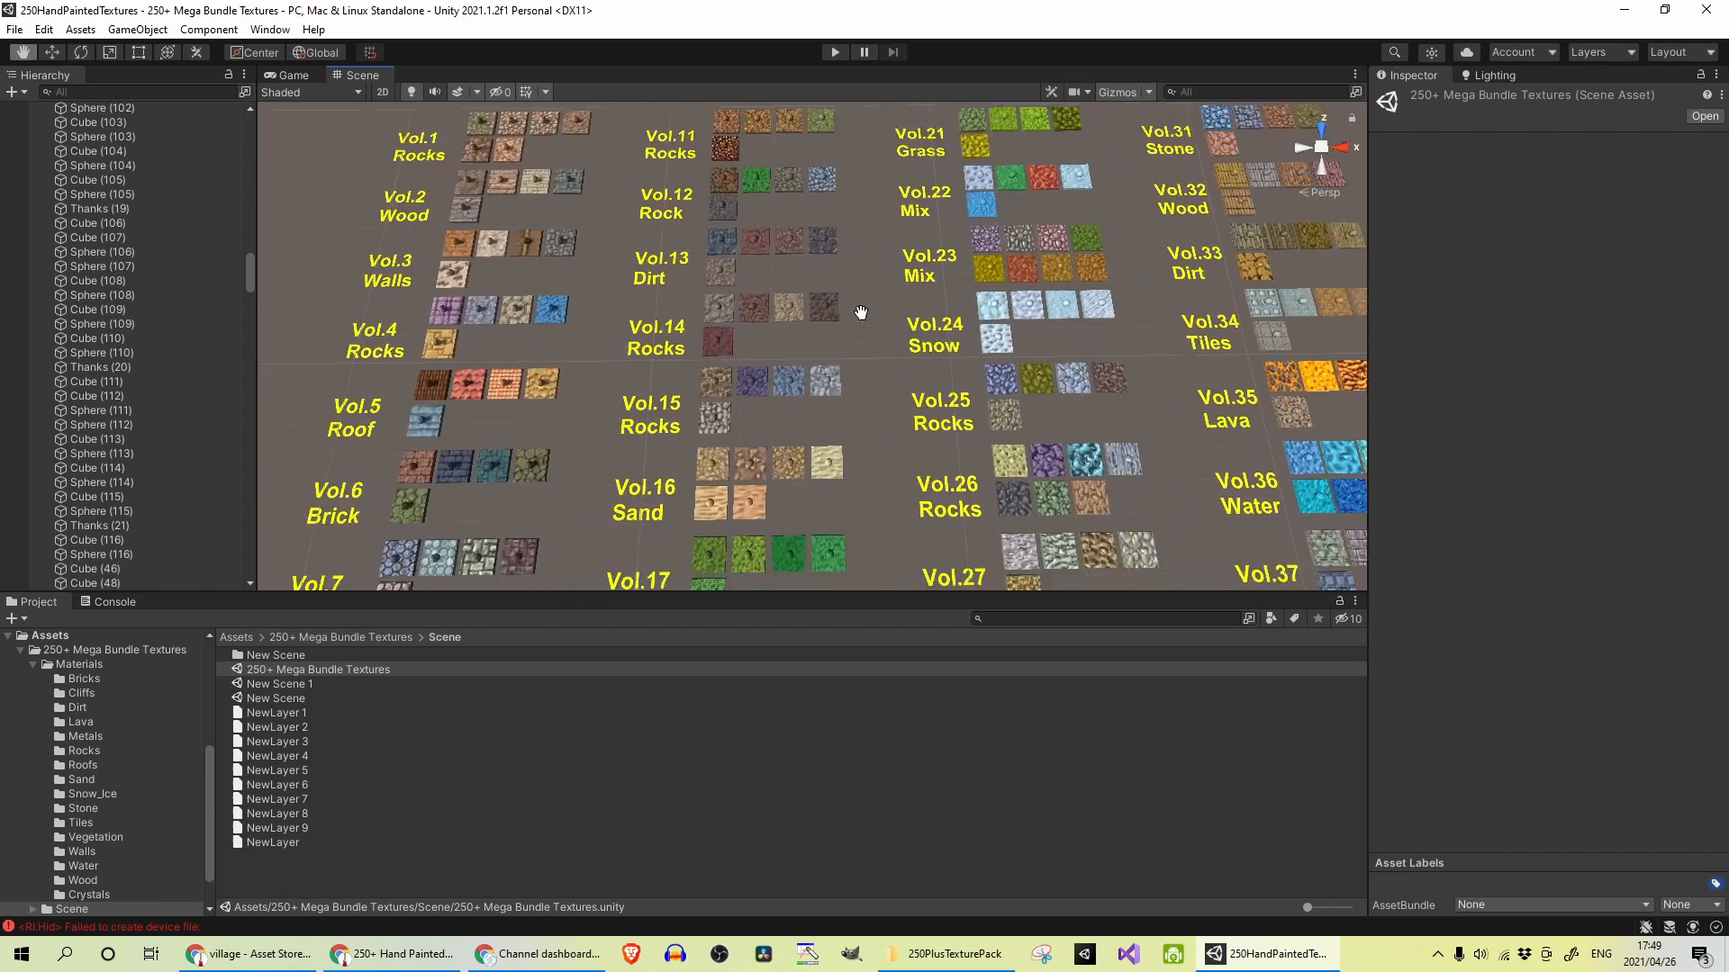
pyautogui.moveTo(810, 338); pyautogui.dragTo(541, 298, button='middle')
pyautogui.scroll(-4, 781, 259)
pyautogui.scroll(1, 1185, 315)
pyautogui.scroll(2, 1185, 314)
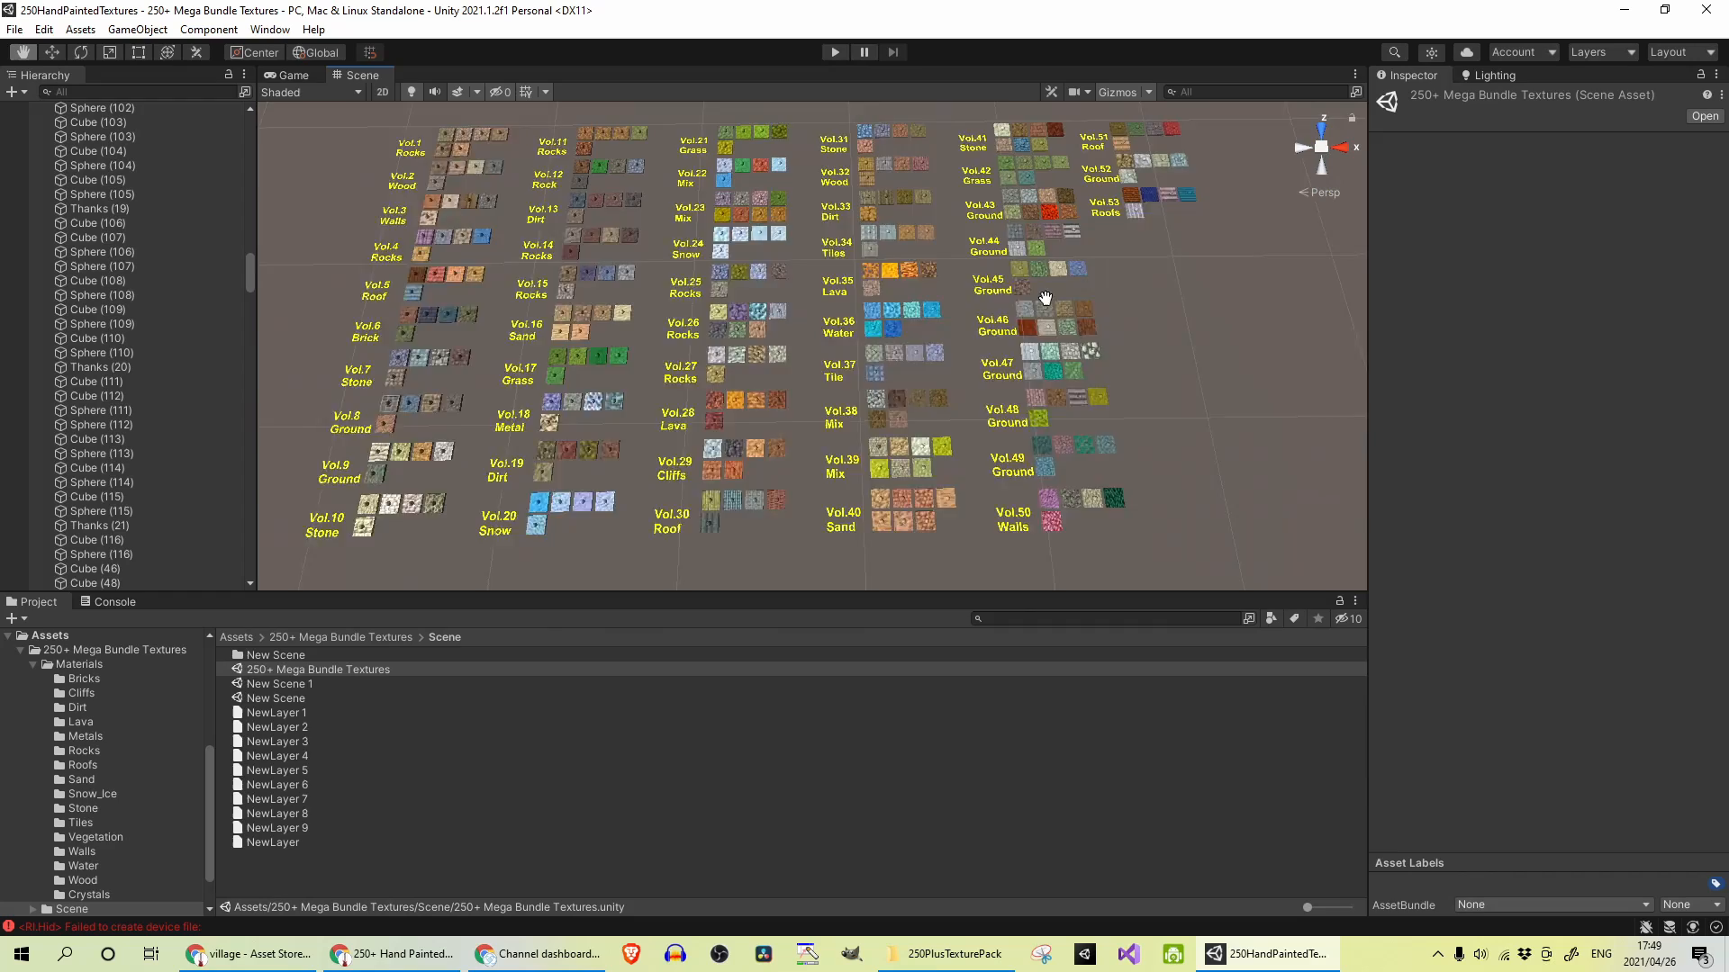
pyautogui.scroll(5, 1000, 324)
pyautogui.scroll(-3, 1016, 348)
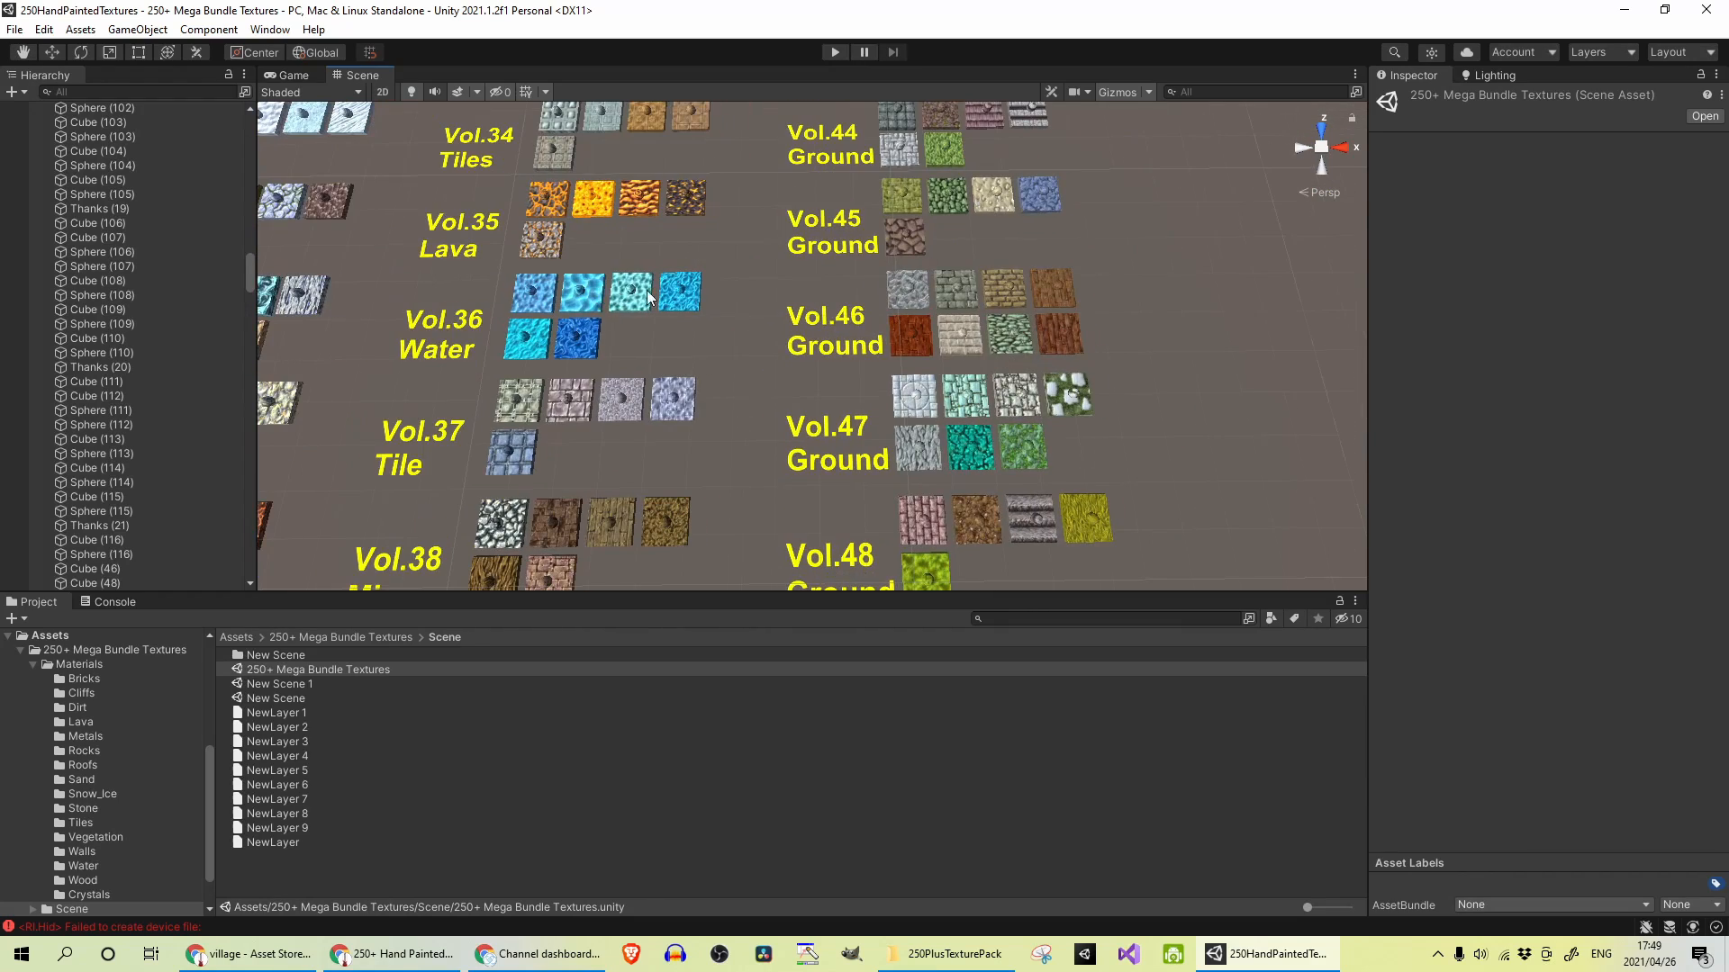
pyautogui.moveTo(647, 290)
pyautogui.mouseDown(button='middle')
pyautogui.moveTo(946, 270)
pyautogui.moveTo(827, 269)
pyautogui.mouseUp(button='middle')
pyautogui.scroll(-1, 826, 269)
pyautogui.scroll(-2, 827, 268)
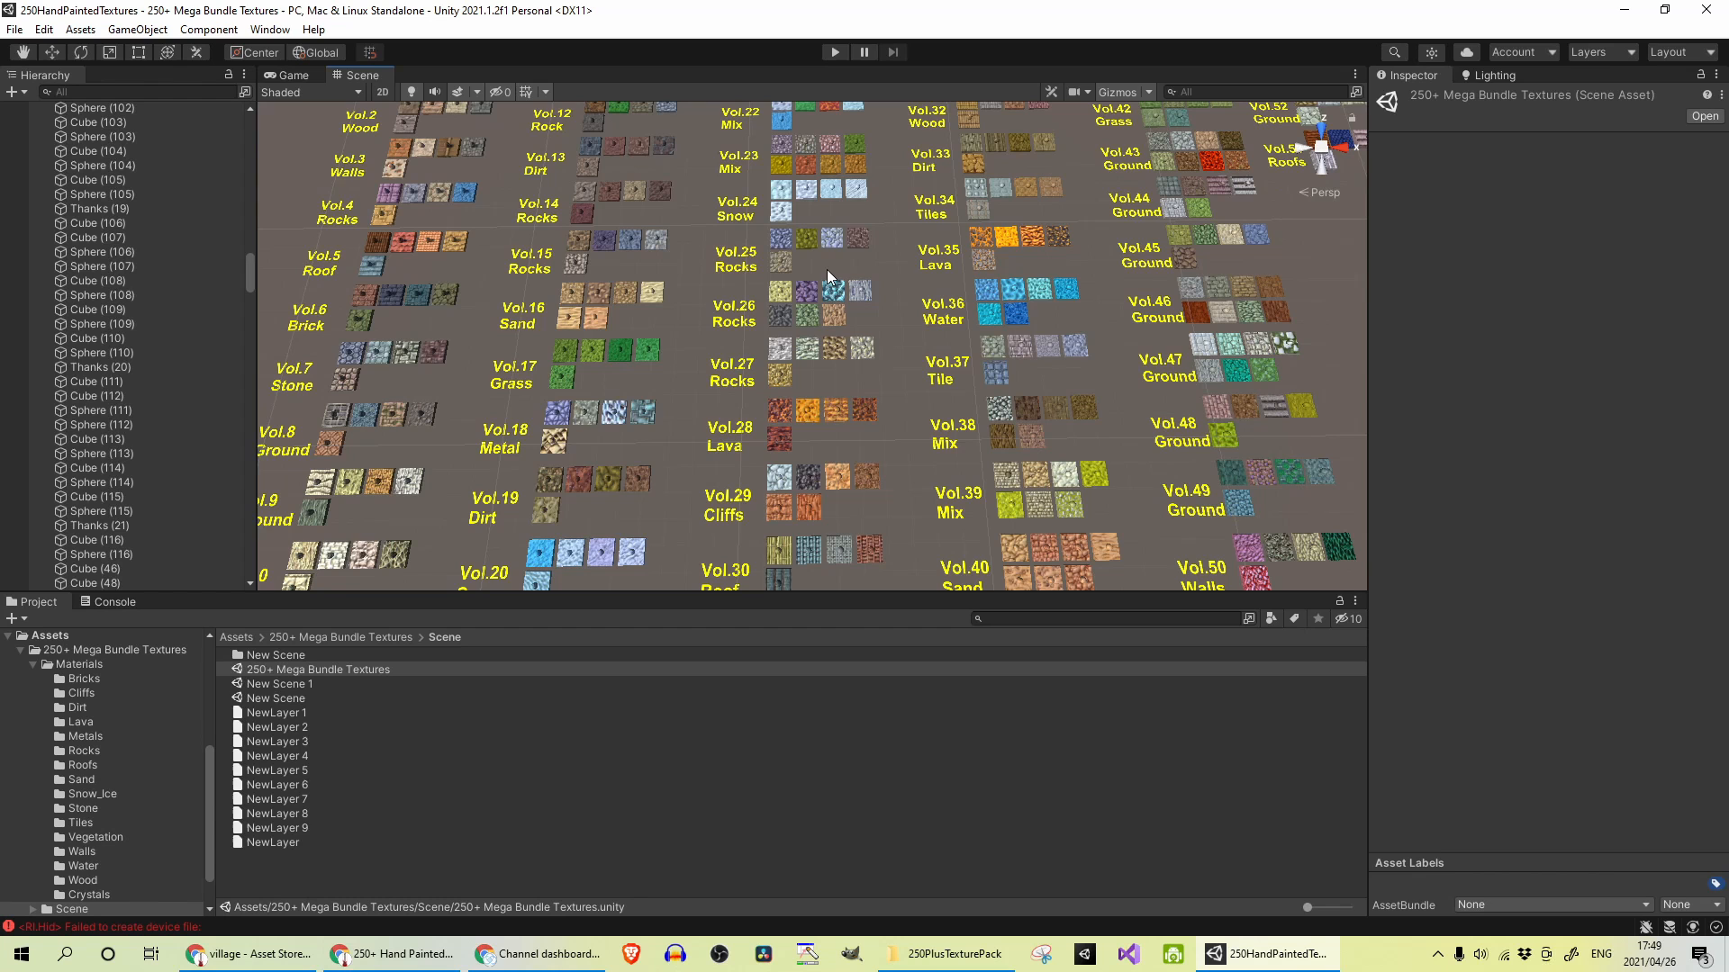
pyautogui.scroll(5, 856, 345)
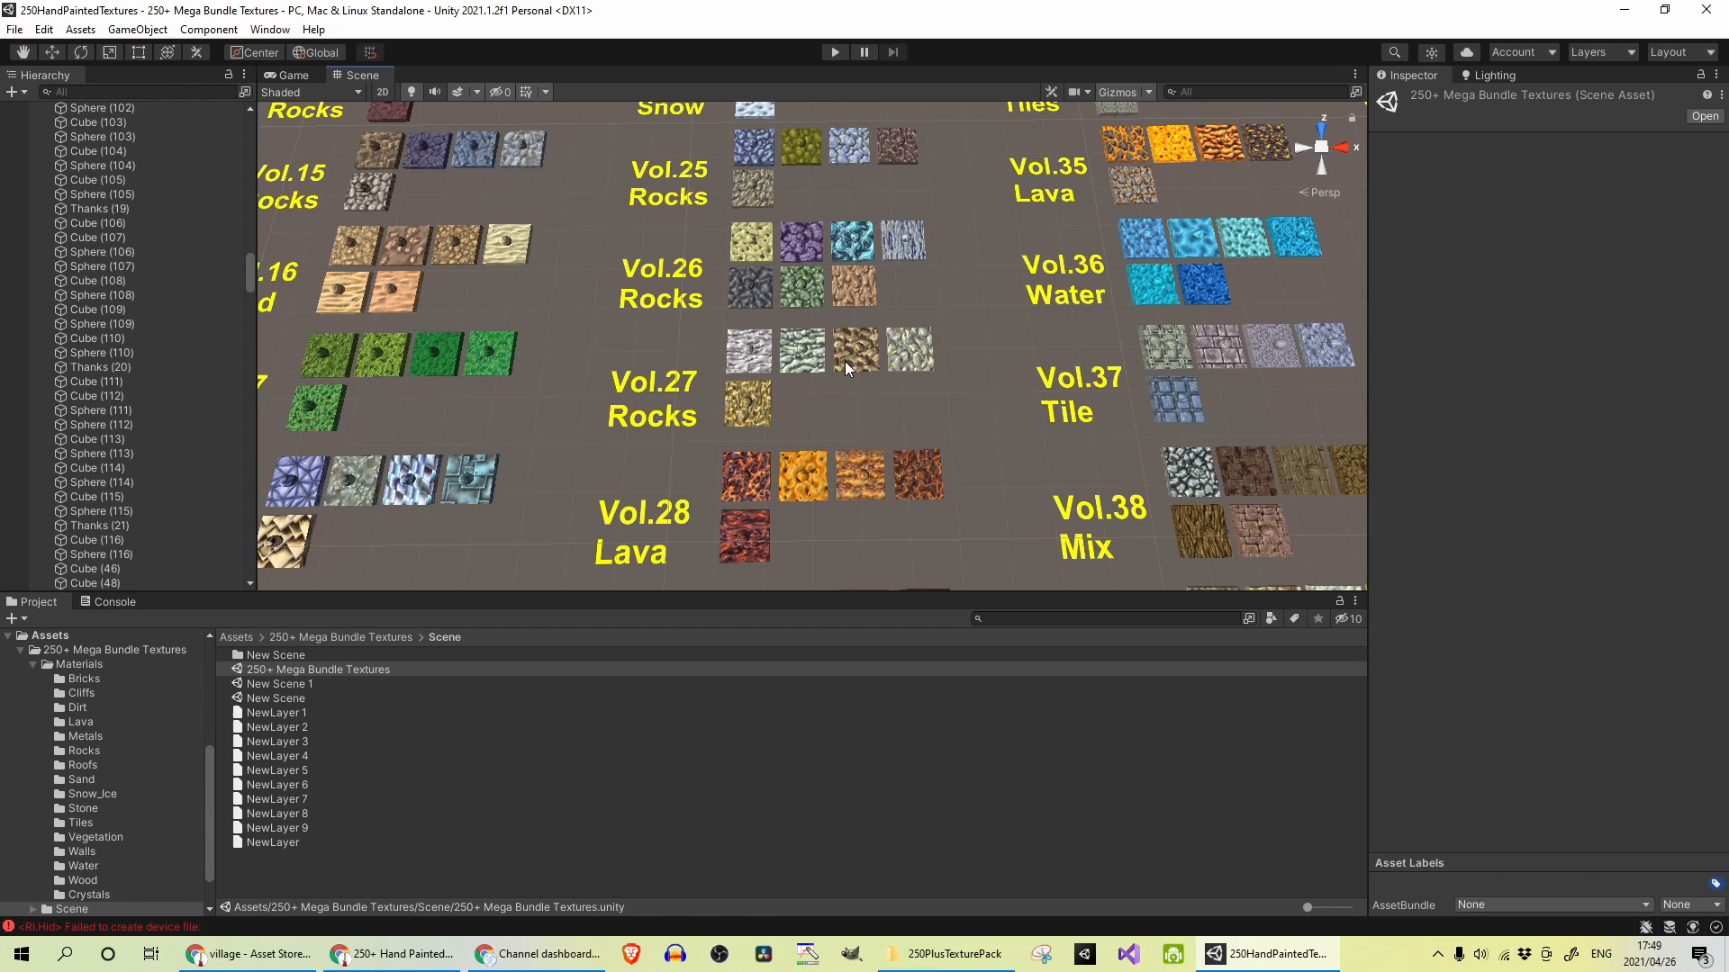
pyautogui.scroll(-5, 985, 423)
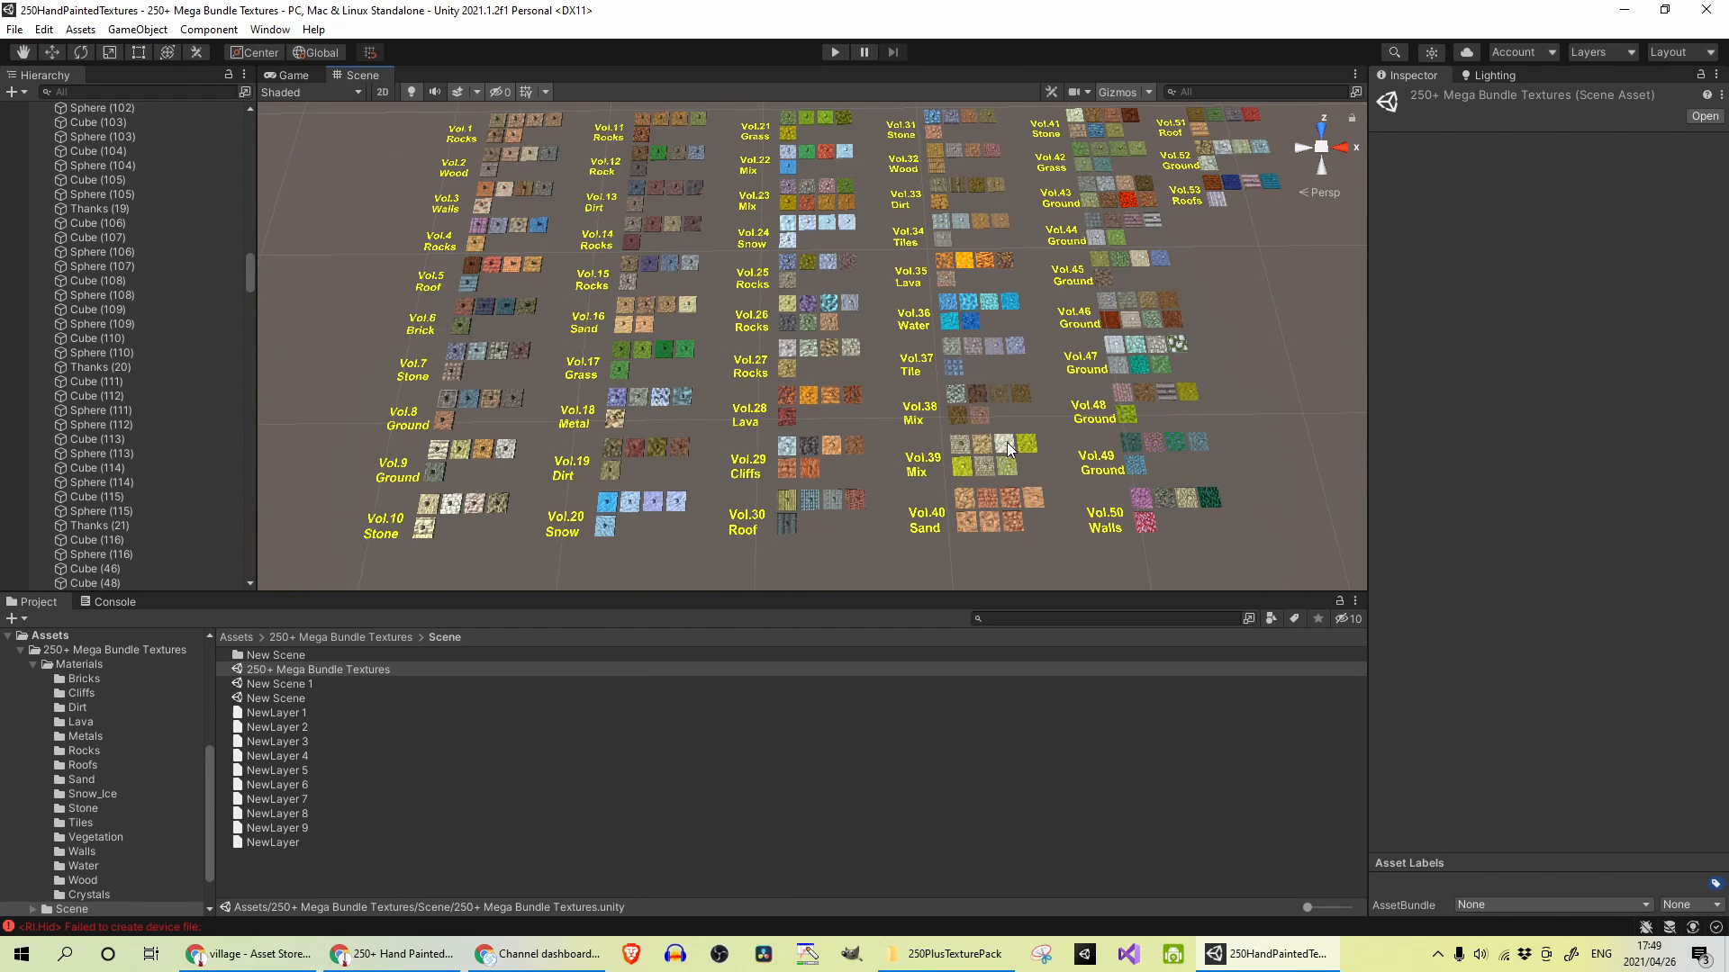
pyautogui.scroll(5, 956, 449)
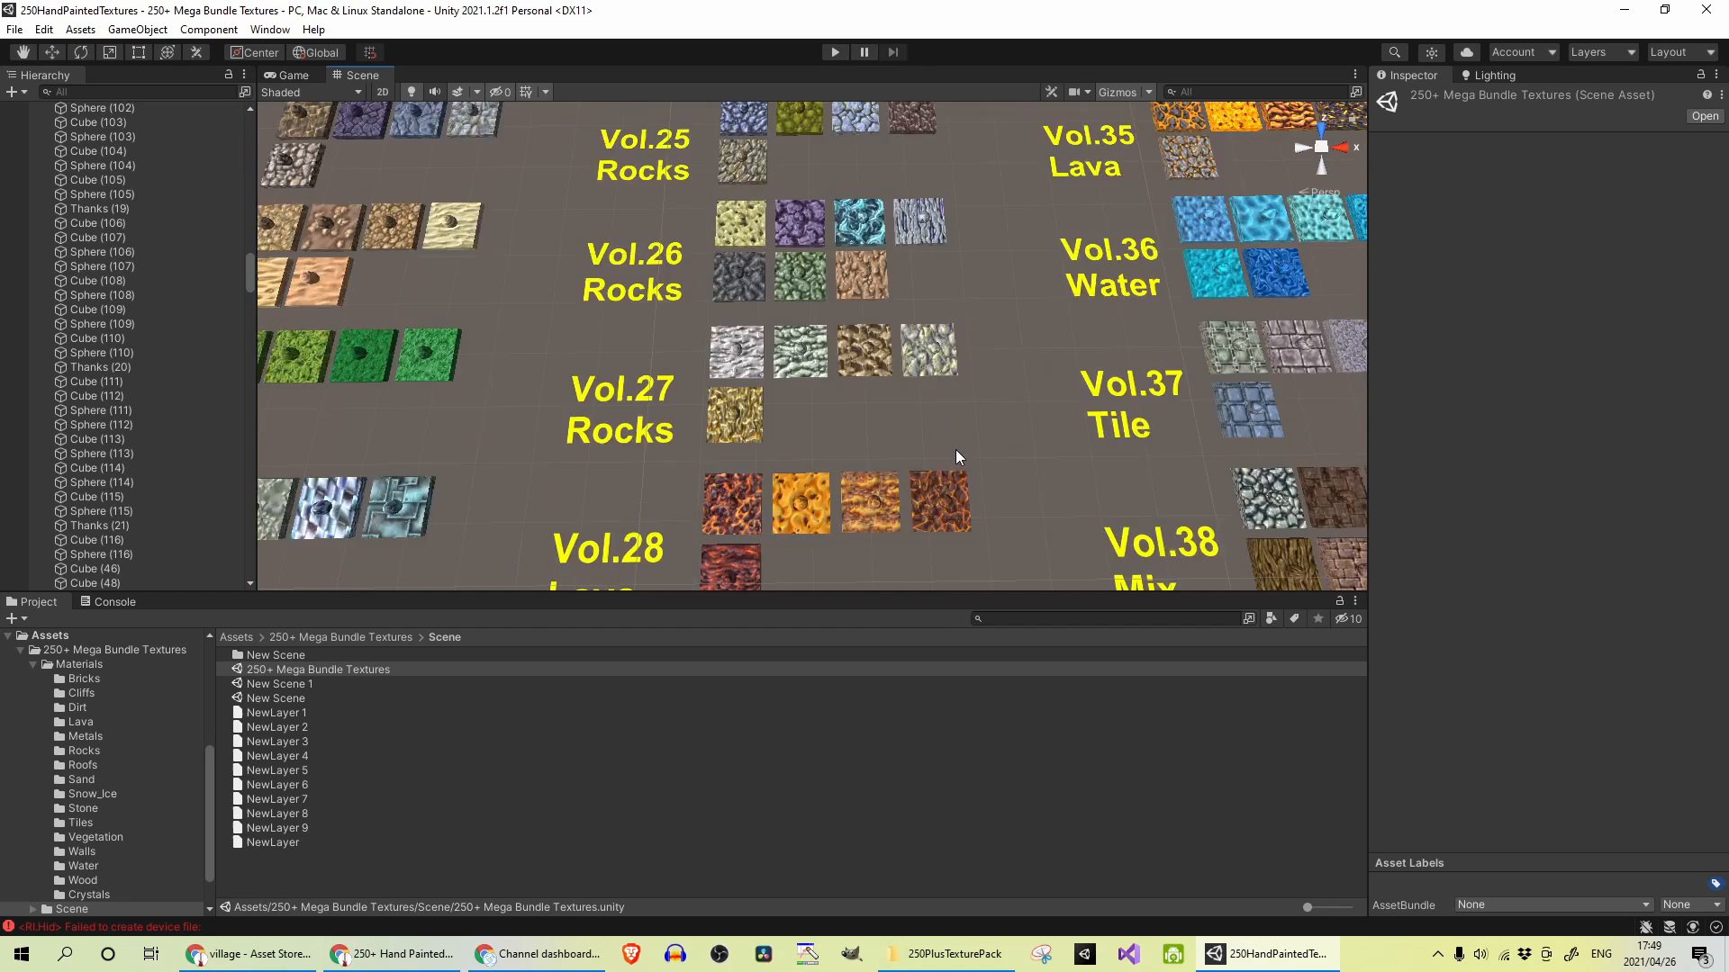
pyautogui.scroll(3, 955, 450)
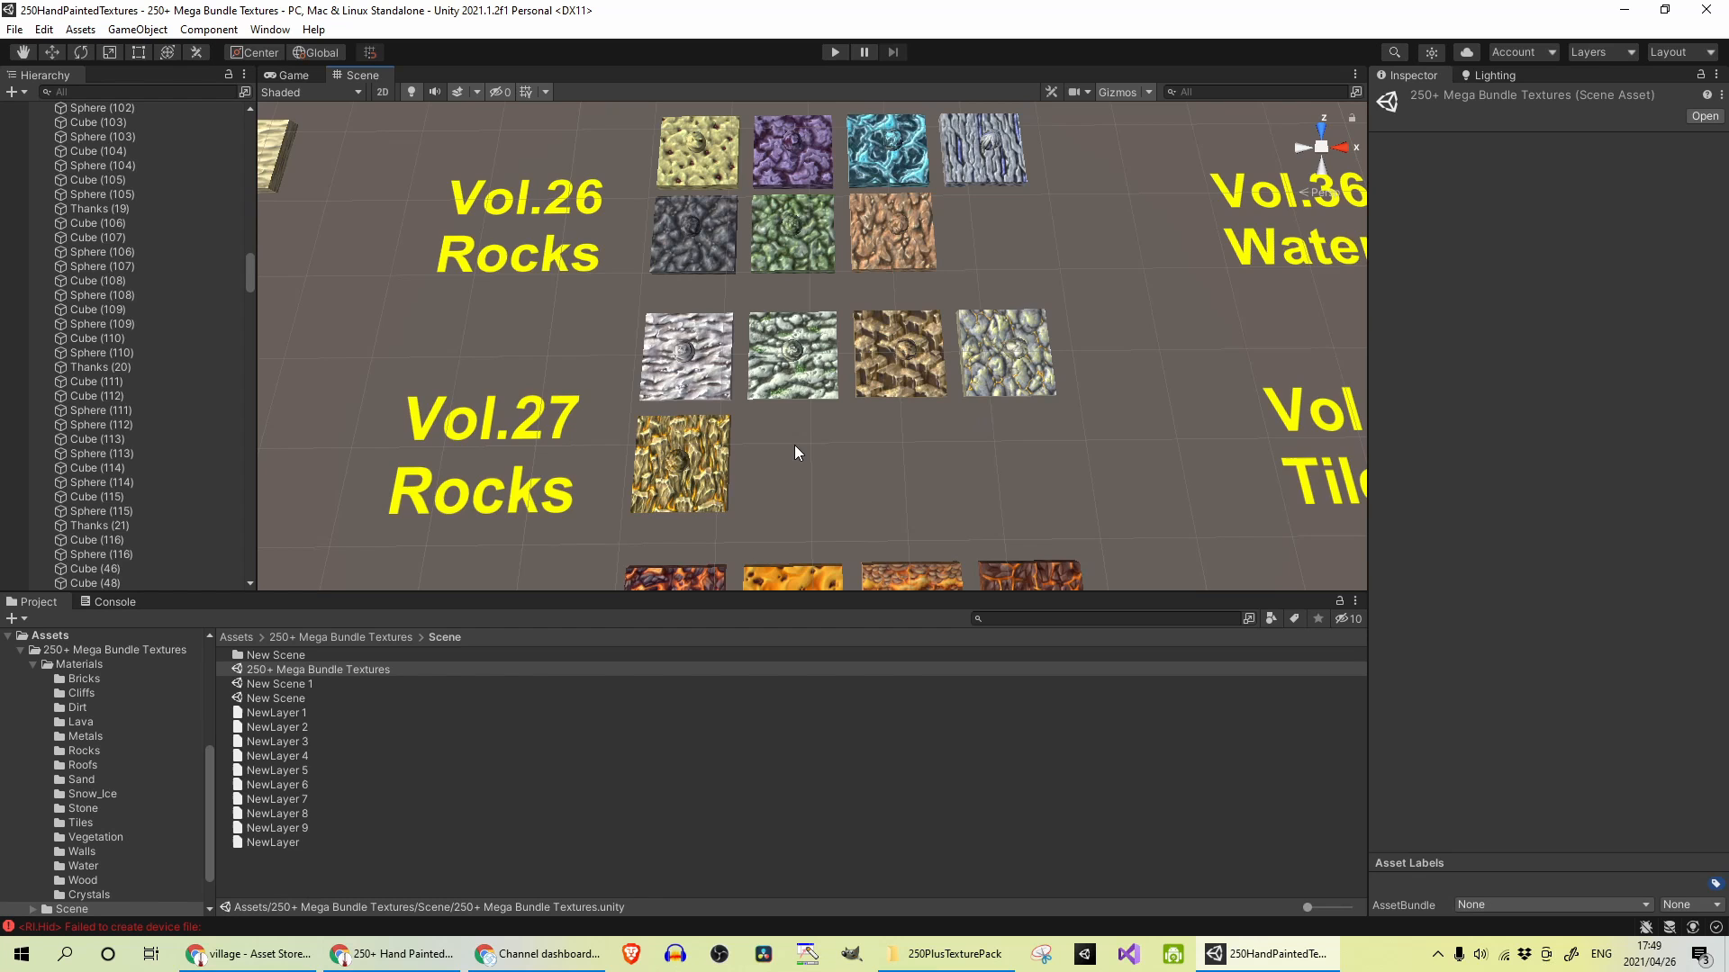
# - Select the fourth Vol.27 Rocks tile (Cube 150, Vol_27_4 material) and pan across the other volumes
pyautogui.click(1007, 367)
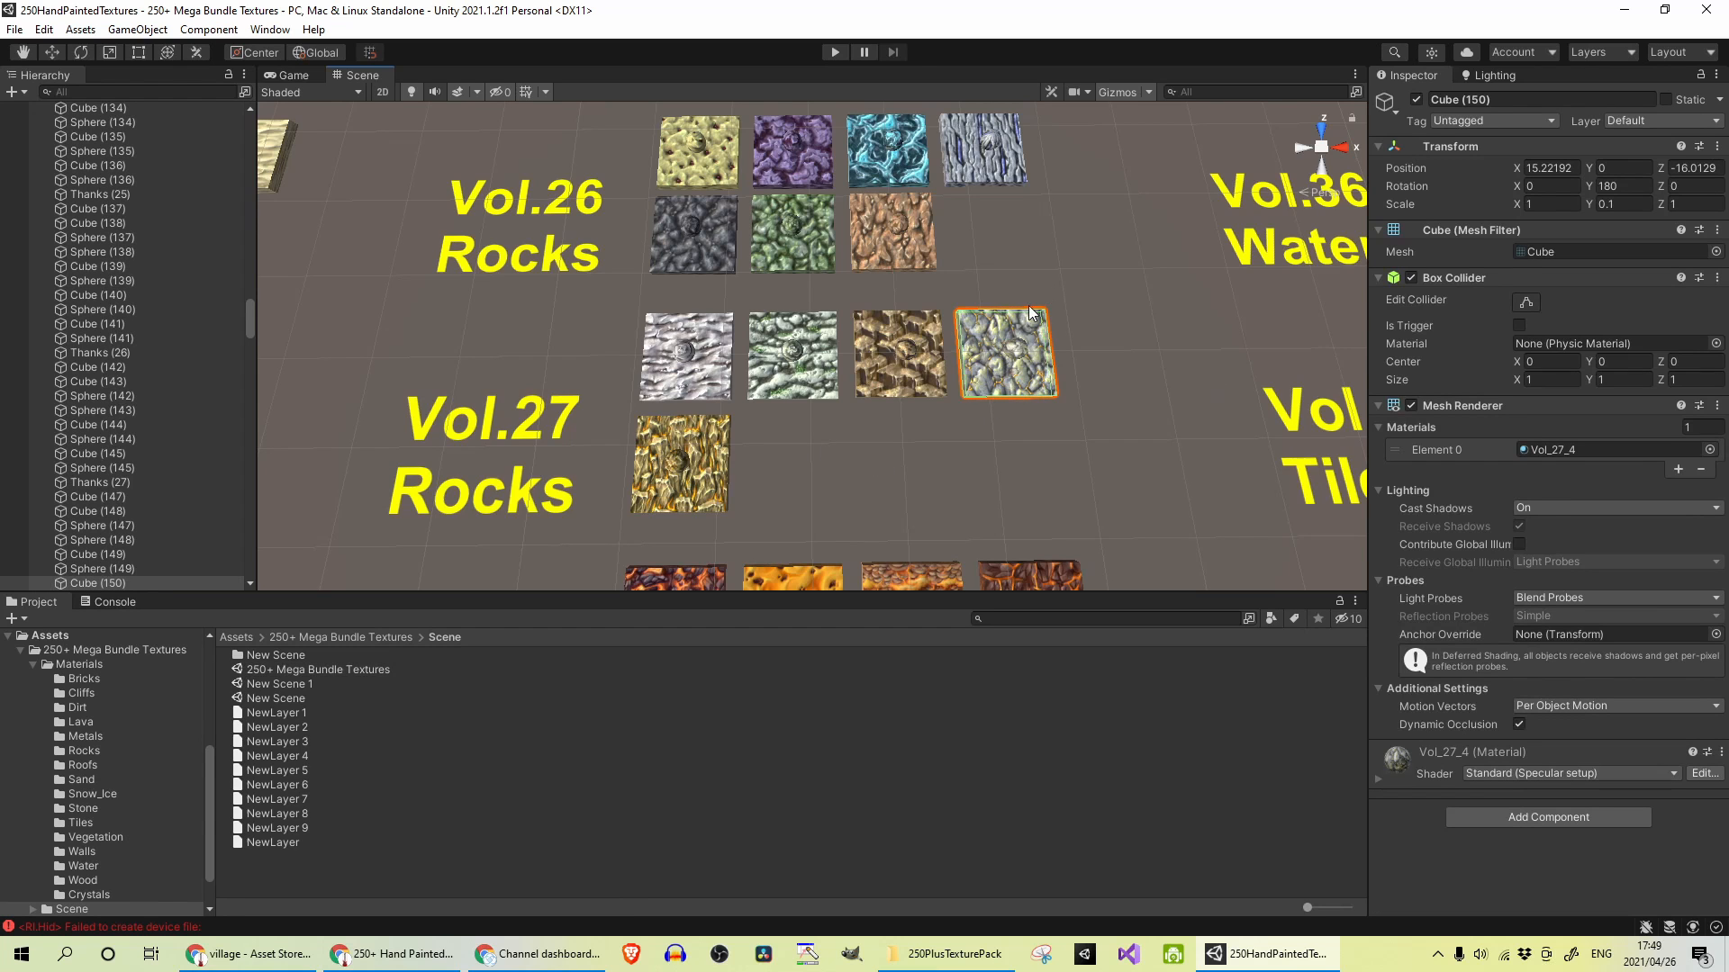
pyautogui.scroll(5, 1027, 365)
pyautogui.moveTo(1046, 345)
pyautogui.mouseDown(button='middle')
pyautogui.moveTo(935, 335)
pyautogui.moveTo(988, 345)
pyautogui.mouseUp(button='middle')
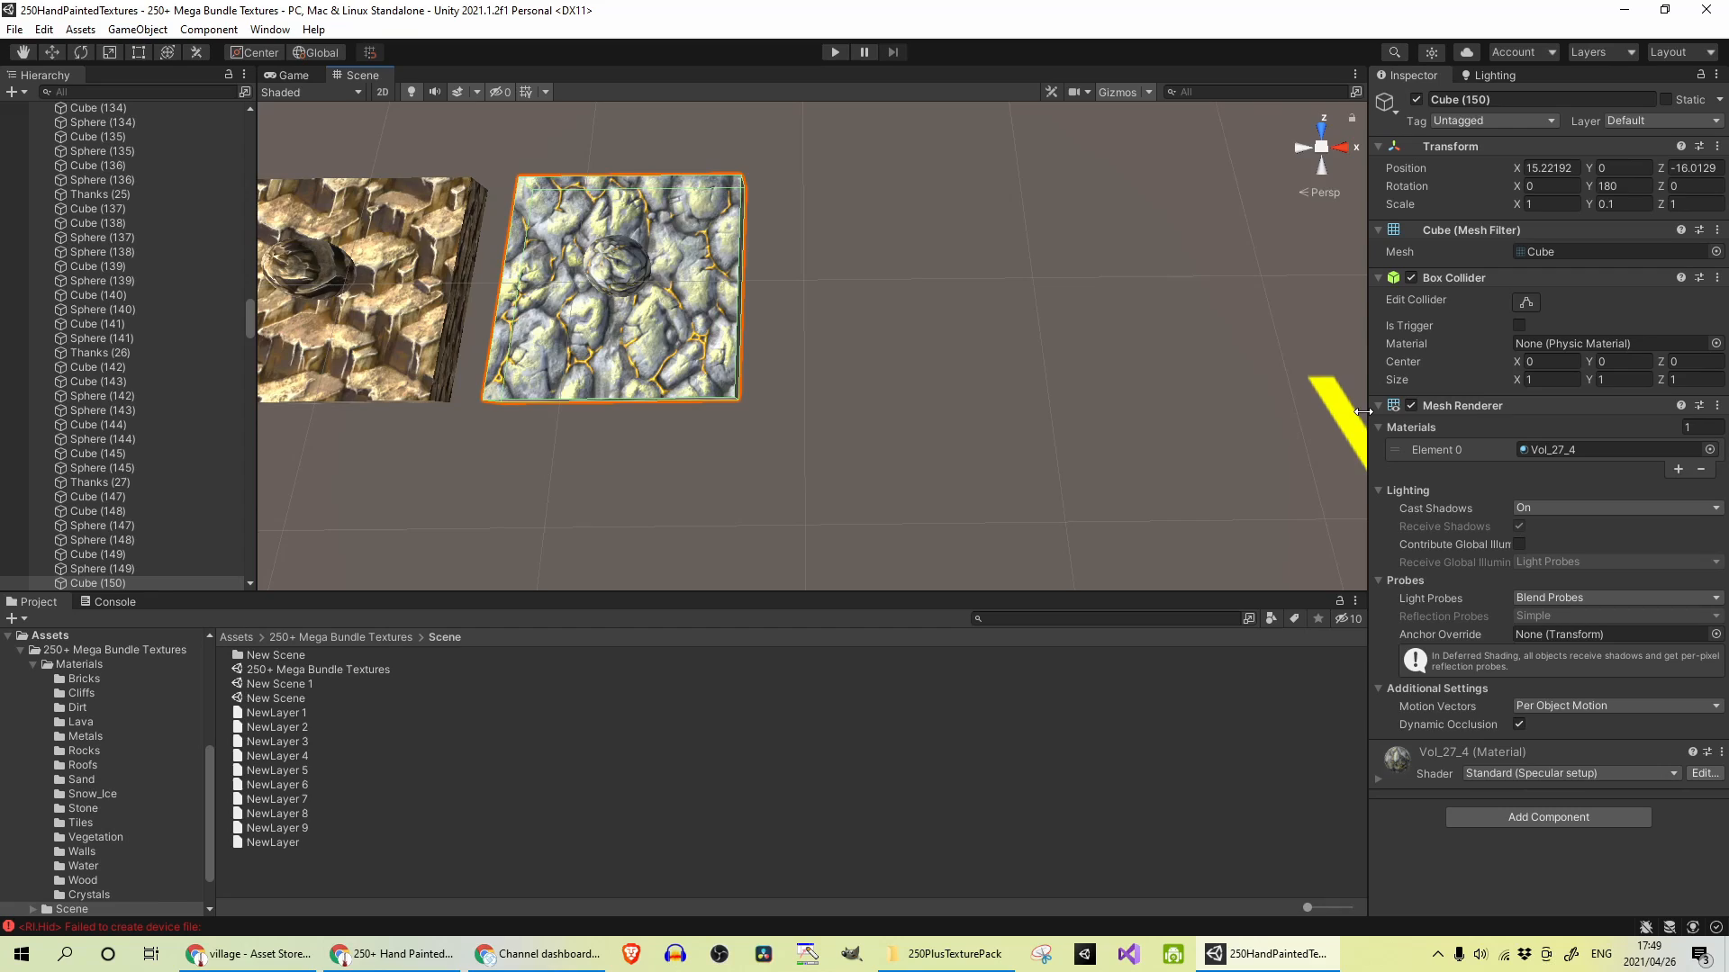
pyautogui.scroll(-8, 1050, 369)
pyautogui.moveTo(1050, 369)
pyautogui.mouseDown(button='middle')
pyautogui.moveTo(739, 298)
pyautogui.moveTo(1007, 285)
pyautogui.moveTo(787, 288)
pyautogui.moveTo(908, 289)
pyautogui.moveTo(885, 286)
pyautogui.mouseUp(button='middle')
pyautogui.scroll(-3, 946, 336)
pyautogui.scroll(-2, 880, 324)
pyautogui.scroll(-3, 740, 298)
pyautogui.scroll(4, 1008, 286)
pyautogui.scroll(-4, 786, 286)
pyautogui.scroll(-2, 908, 289)
pyautogui.scroll(-3, 946, 284)
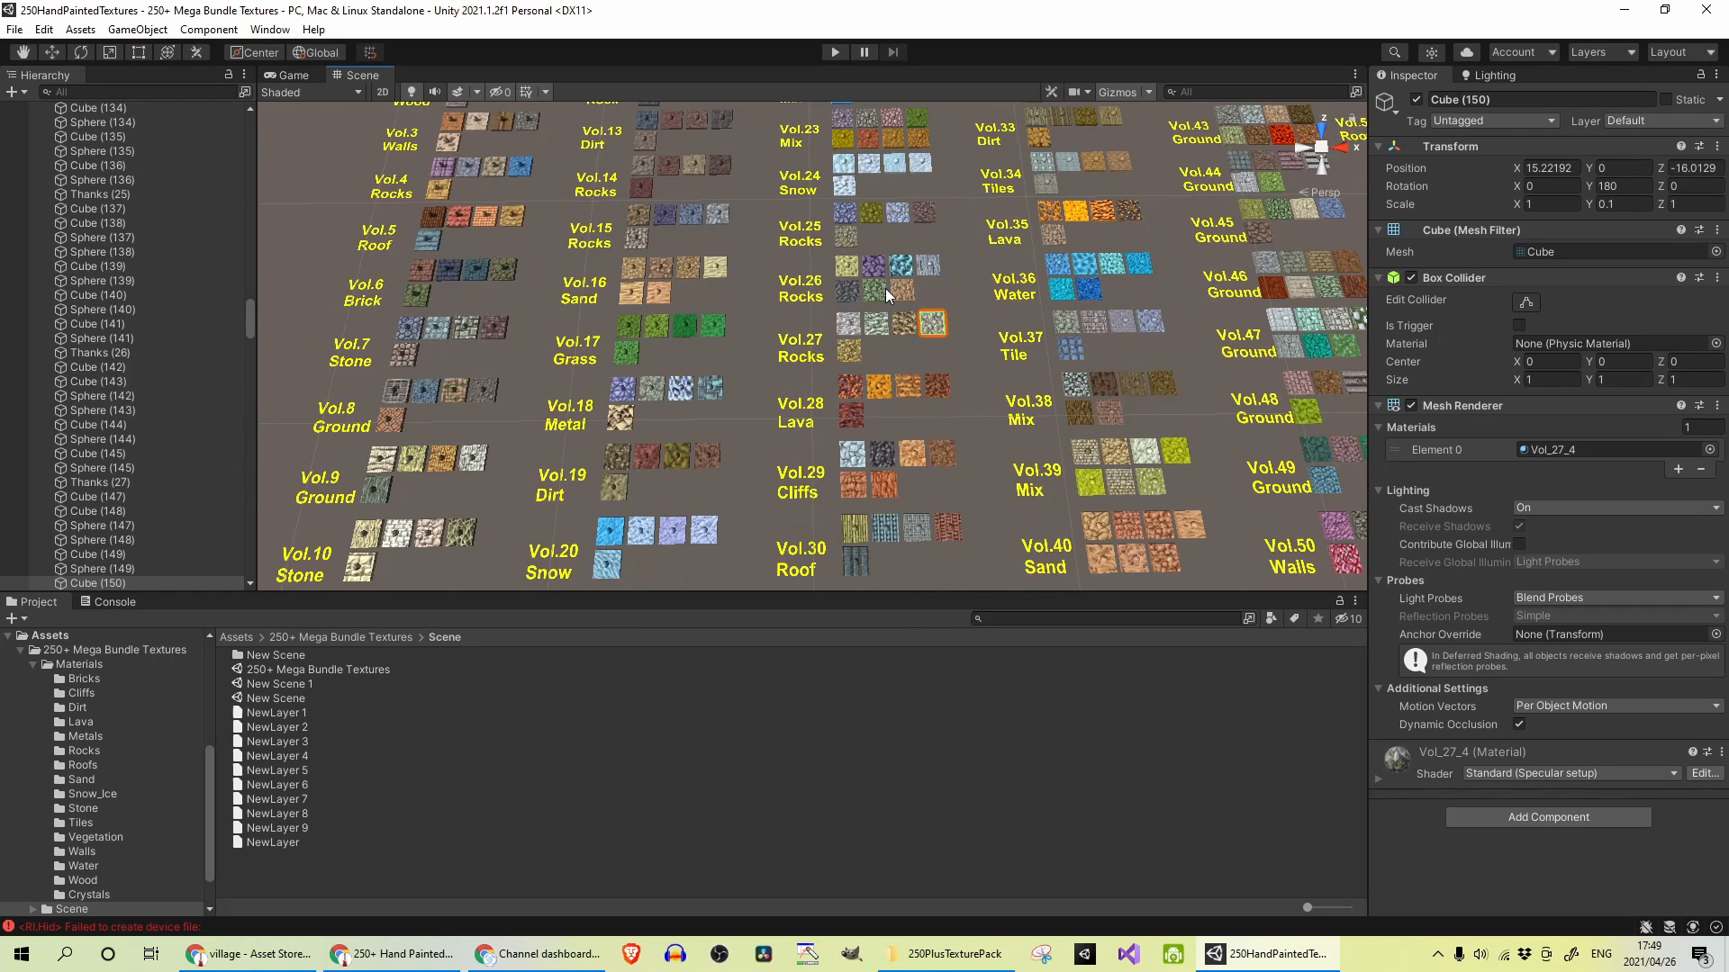
pyautogui.scroll(-3, 884, 288)
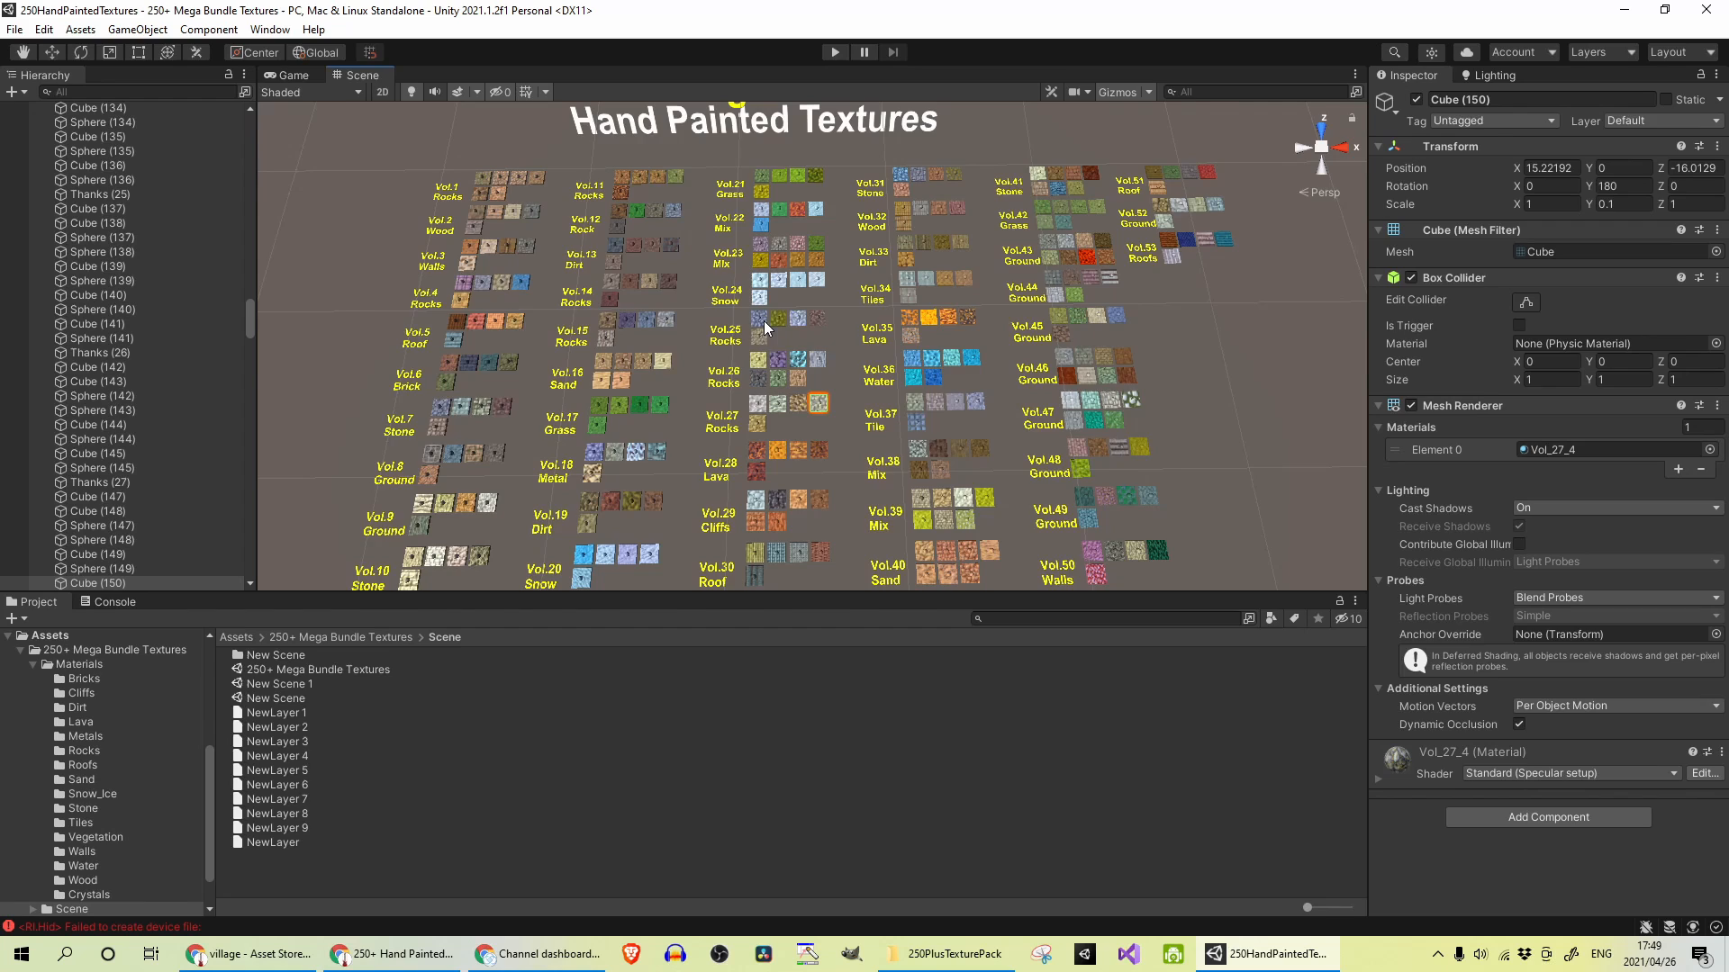
pyautogui.moveTo(764, 325); pyautogui.dragTo(811, 267, button='middle')
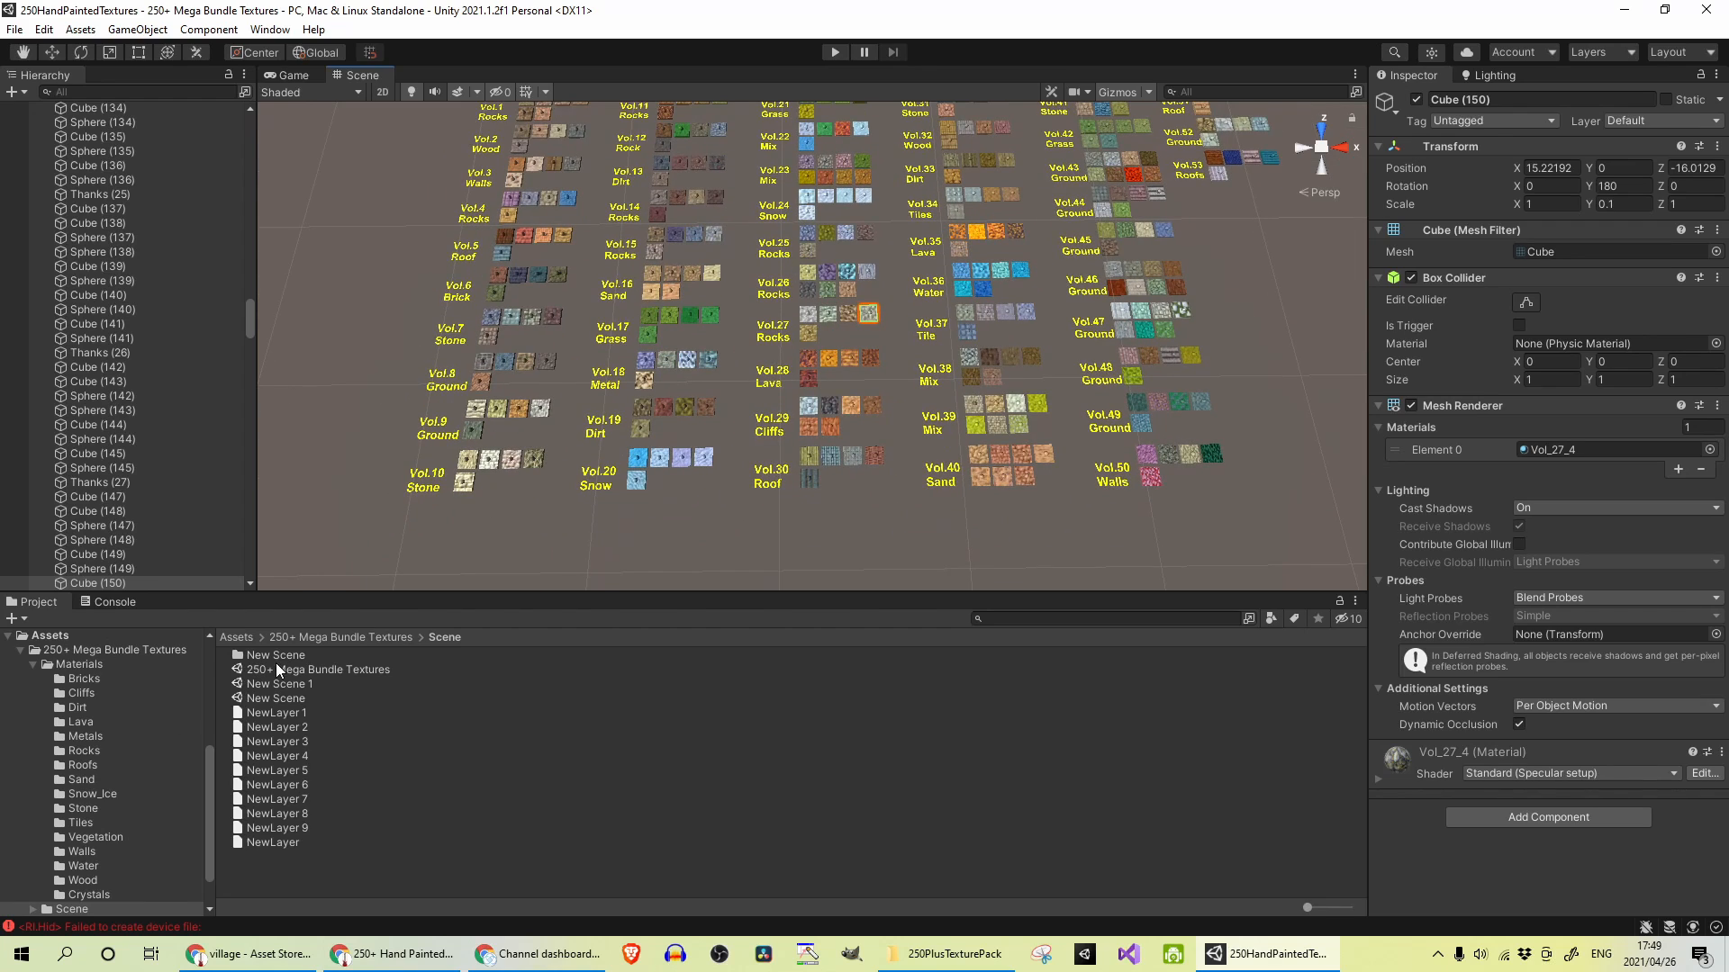
pyautogui.scroll(3, 705, 440)
pyautogui.scroll(4, 705, 439)
pyautogui.scroll(4, 705, 439)
pyautogui.scroll(-2, 828, 427)
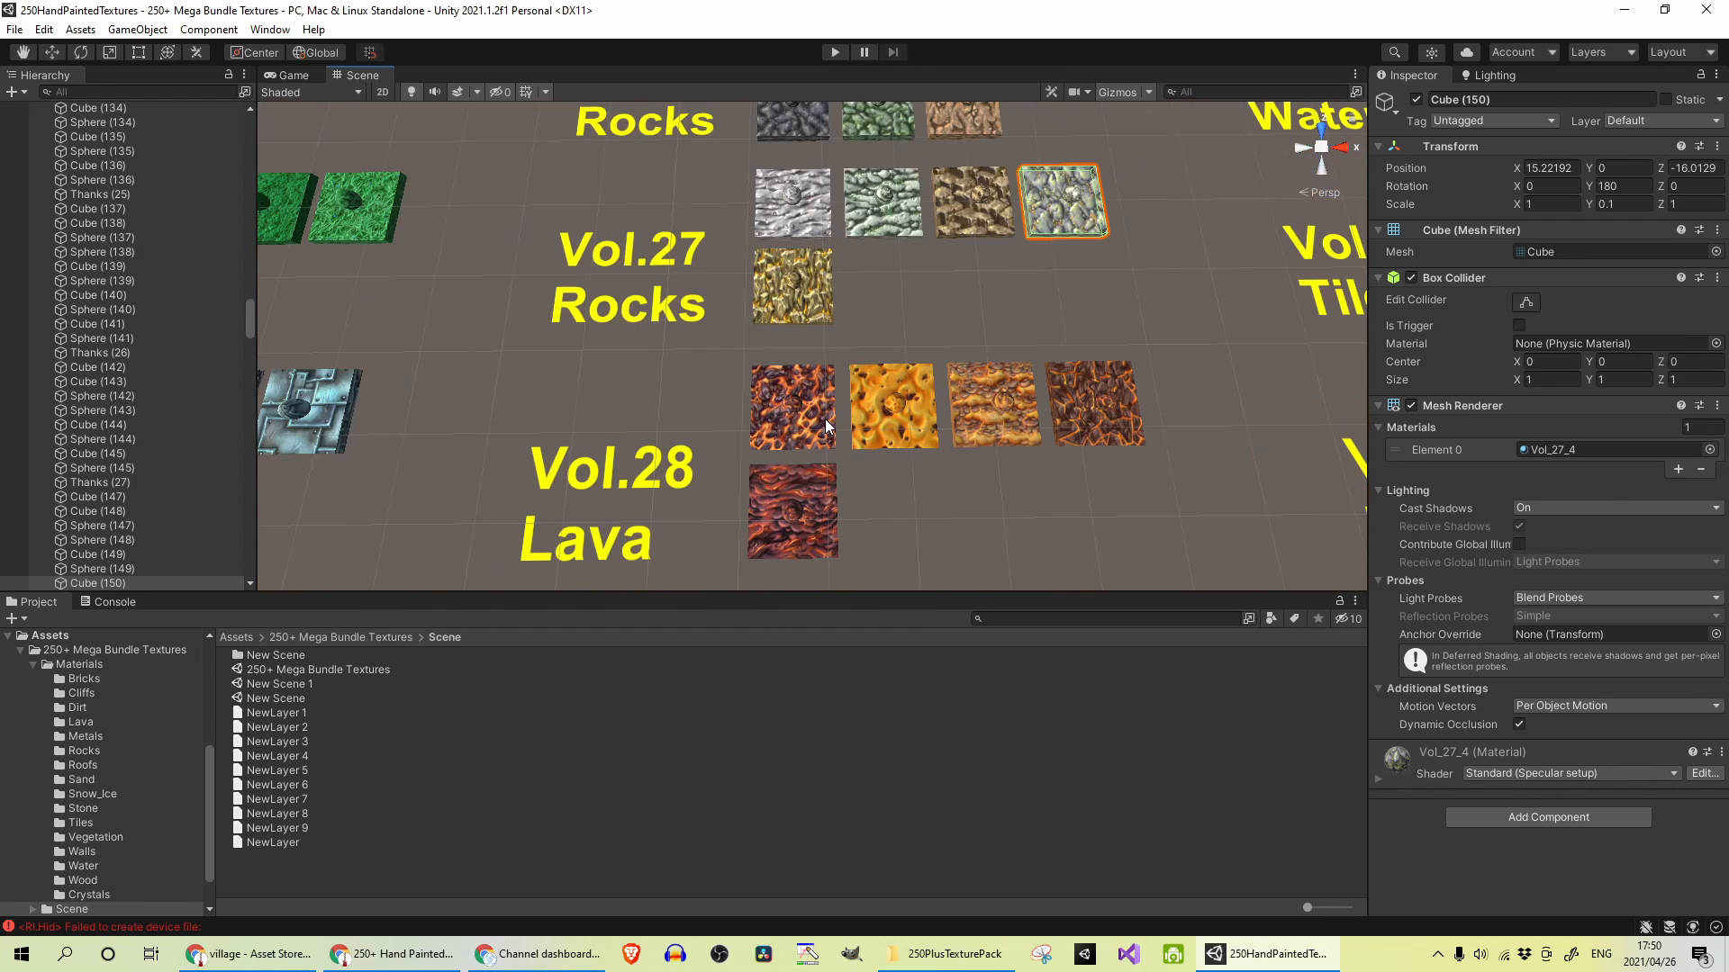
pyautogui.scroll(-2, 869, 425)
pyautogui.scroll(-4, 869, 426)
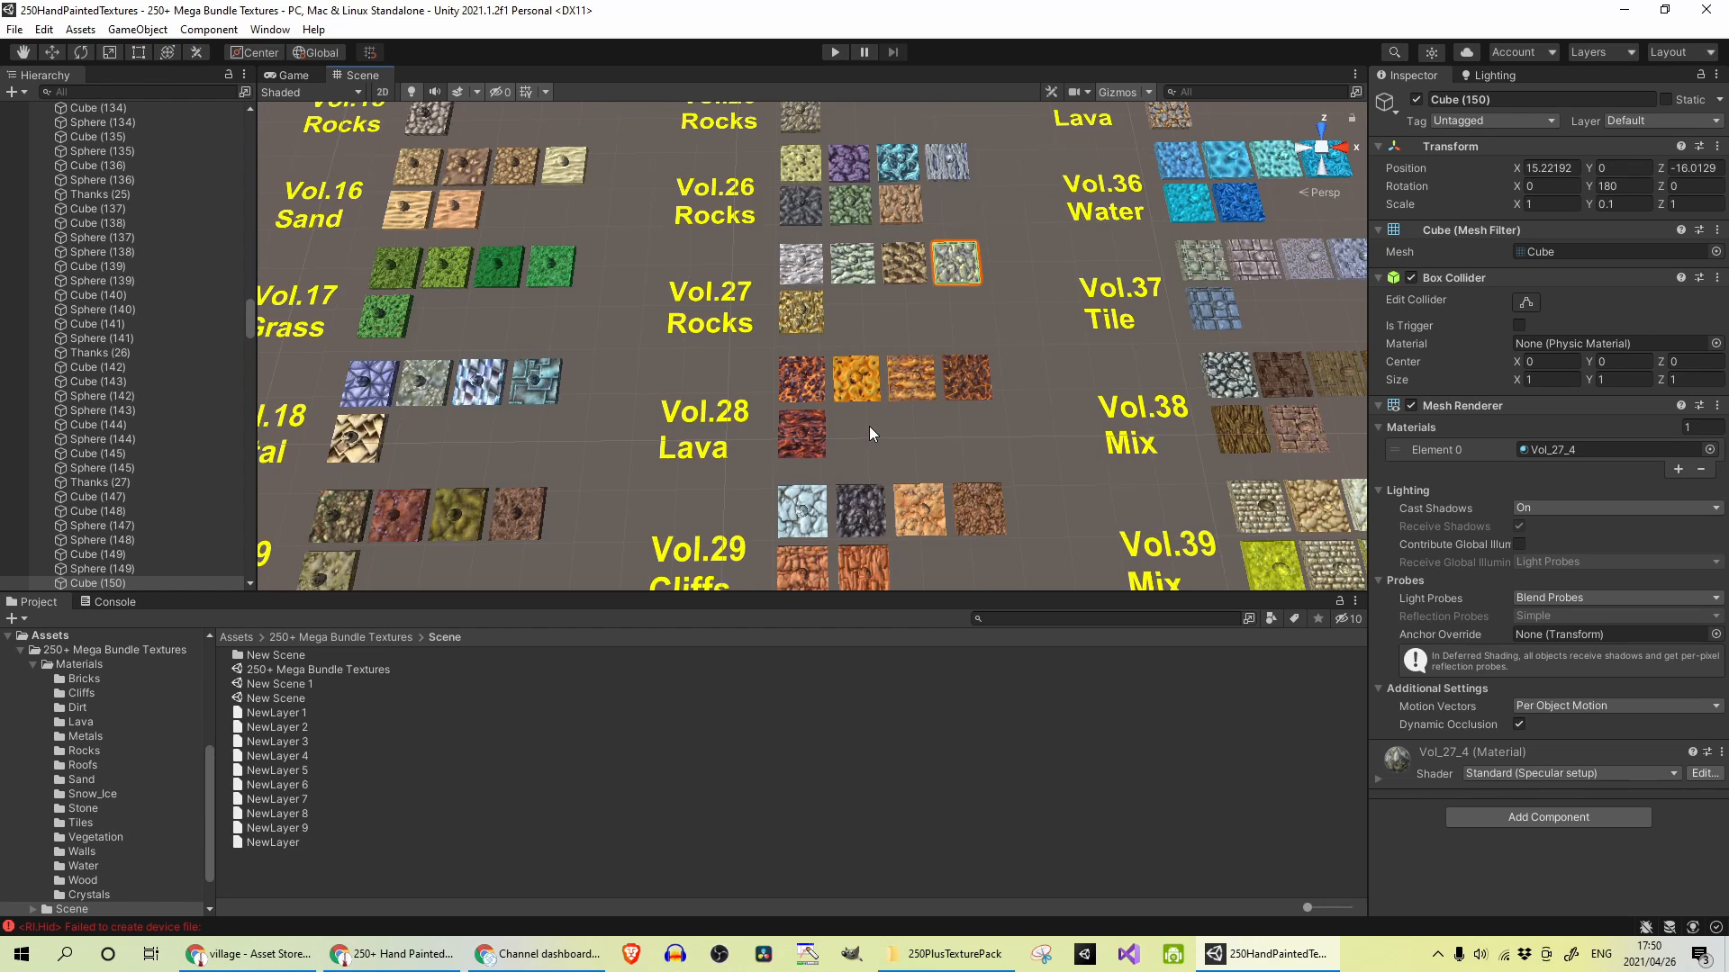
pyautogui.scroll(-2, 869, 426)
pyautogui.moveTo(584, 384); pyautogui.dragTo(796, 407, button='middle')
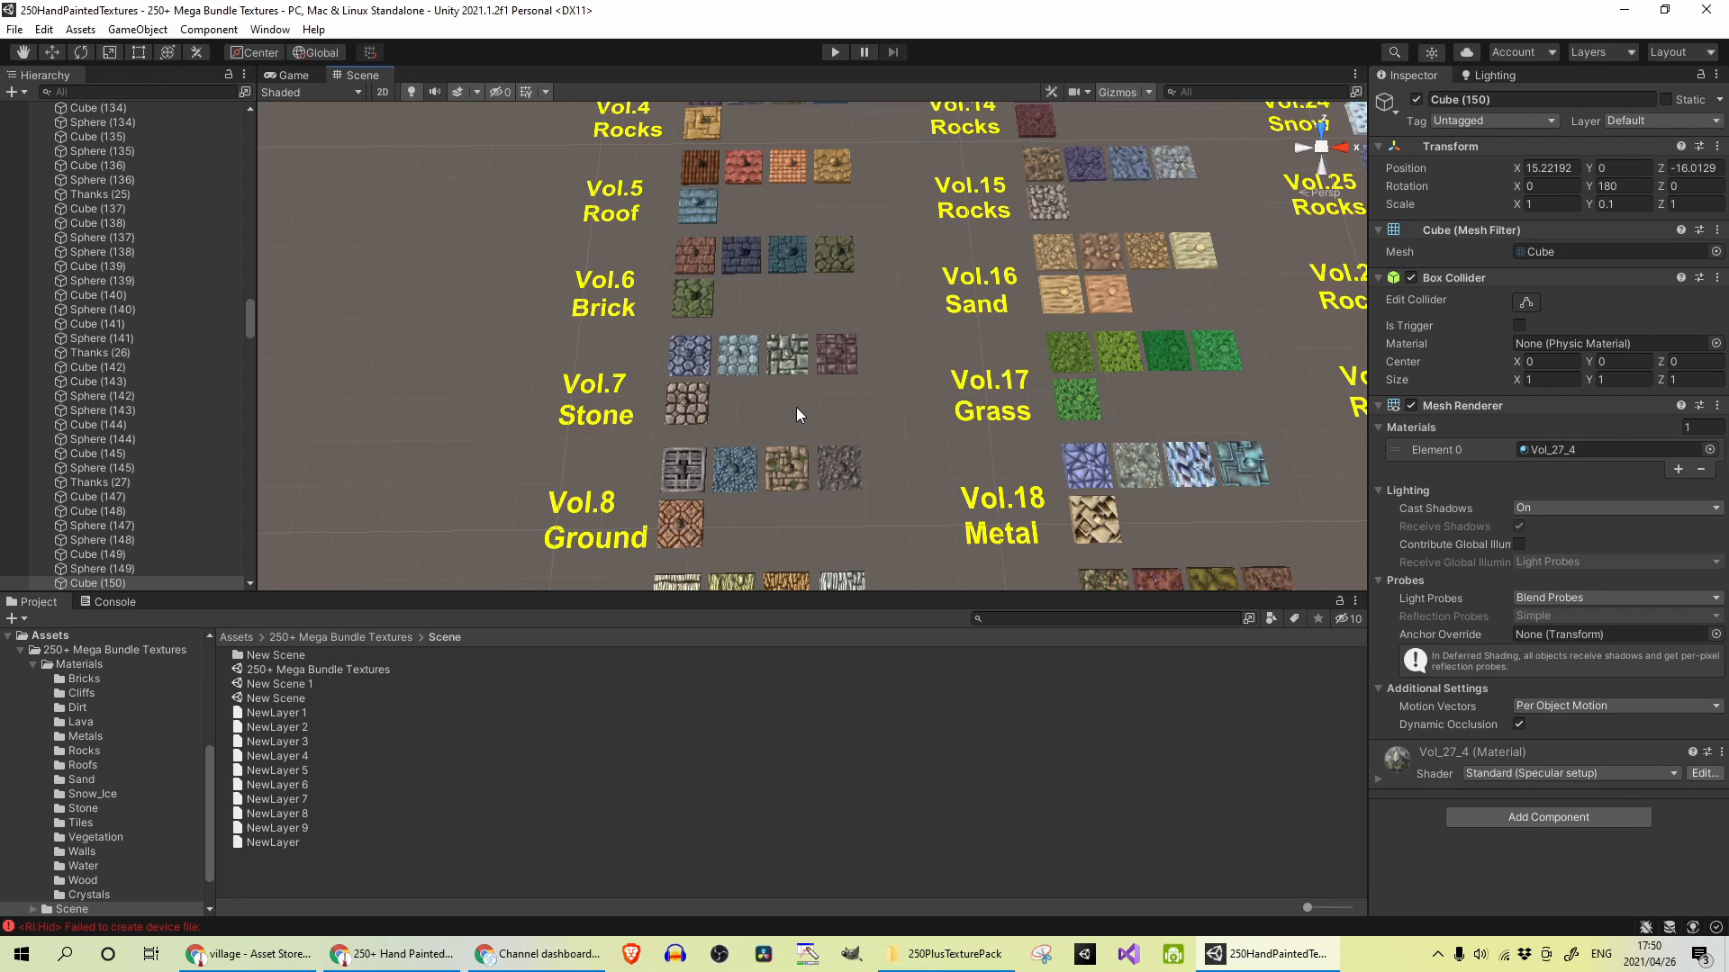
pyautogui.scroll(2, 796, 407)
pyautogui.scroll(-4, 795, 407)
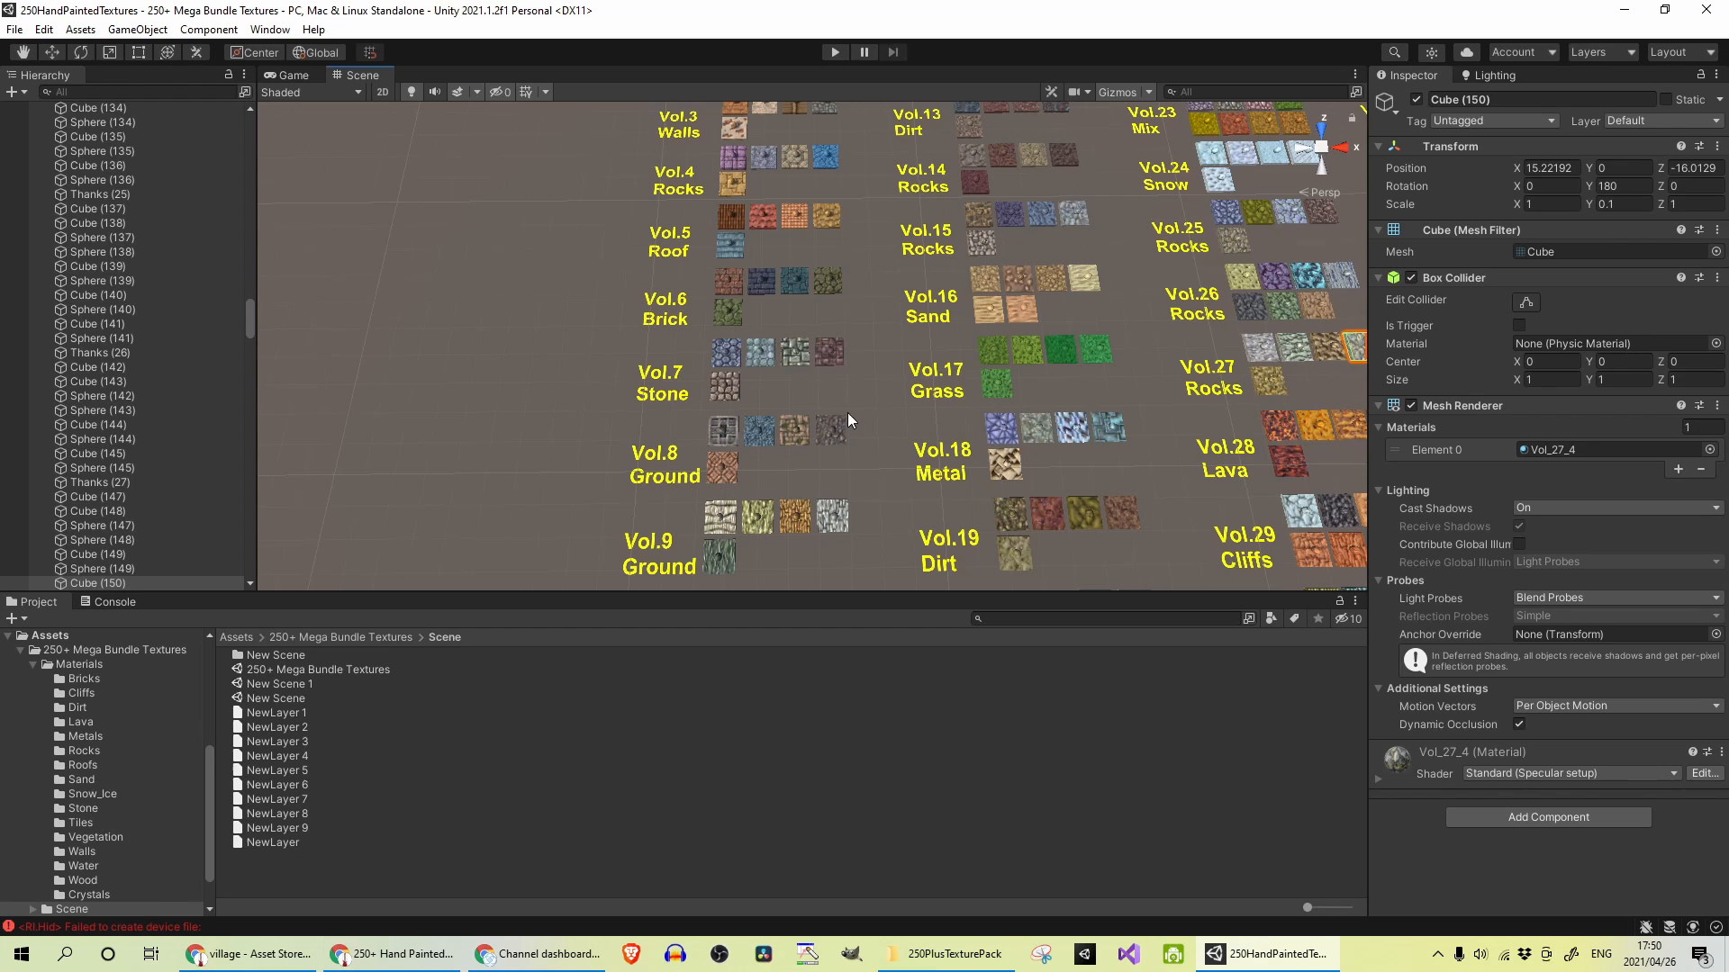
pyautogui.moveTo(848, 411); pyautogui.dragTo(721, 434, button='middle')
pyautogui.scroll(5, 721, 434)
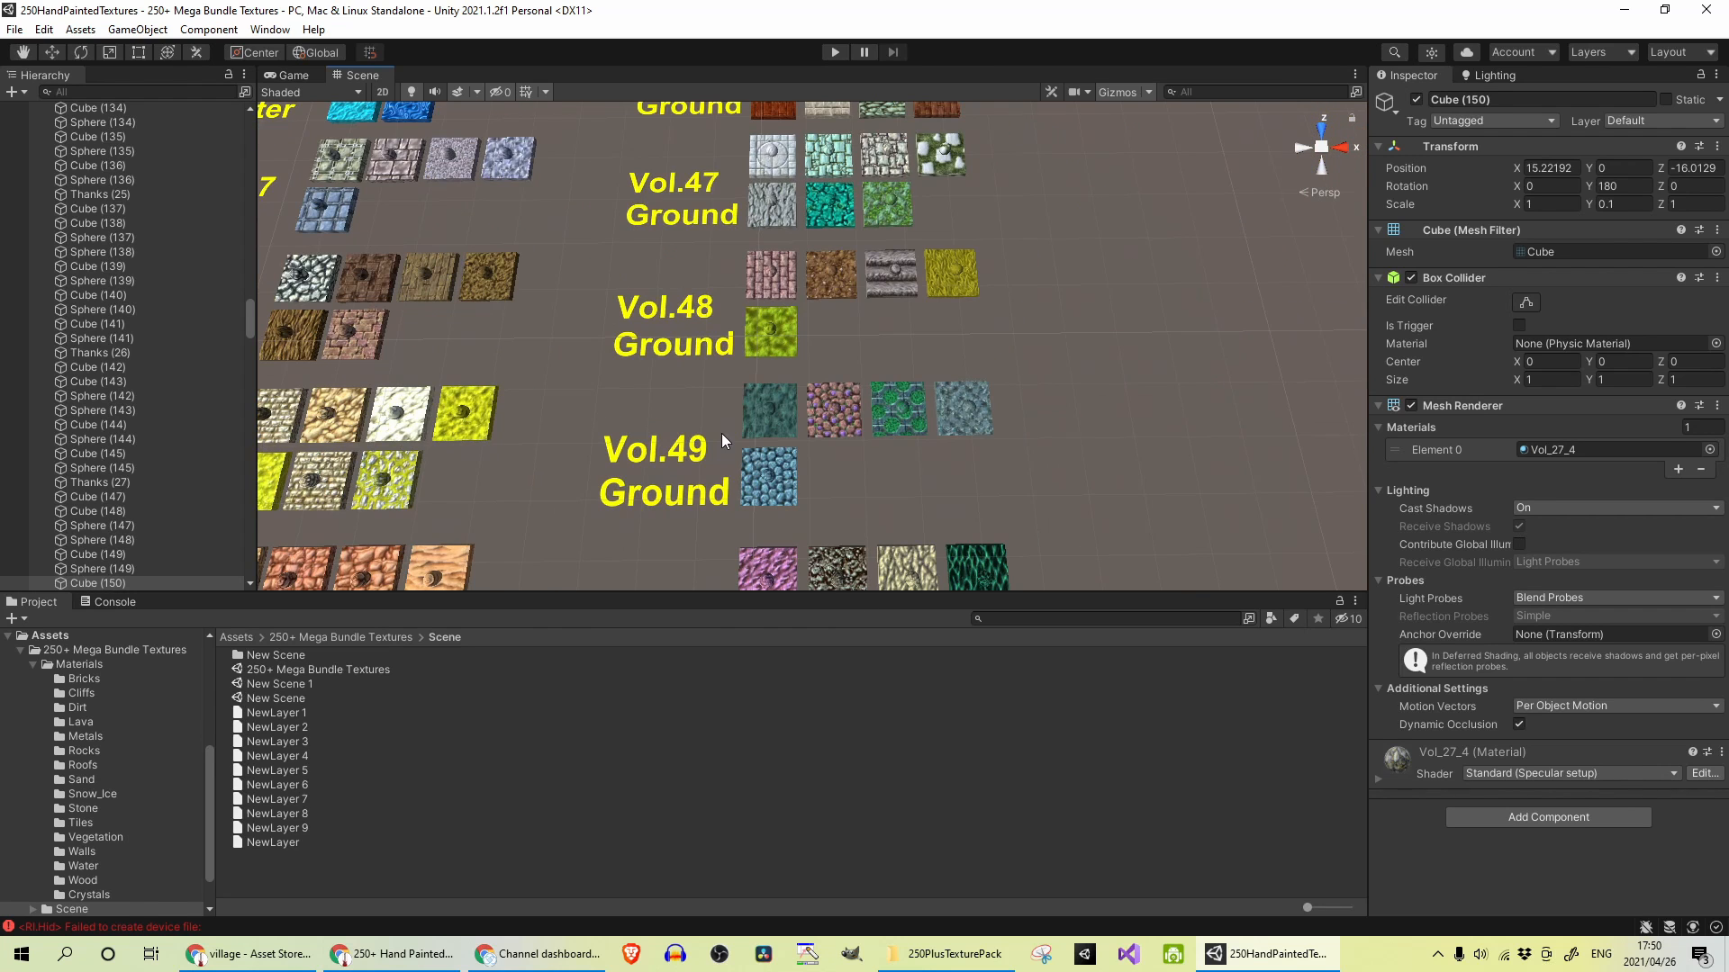
pyautogui.scroll(-2, 890, 476)
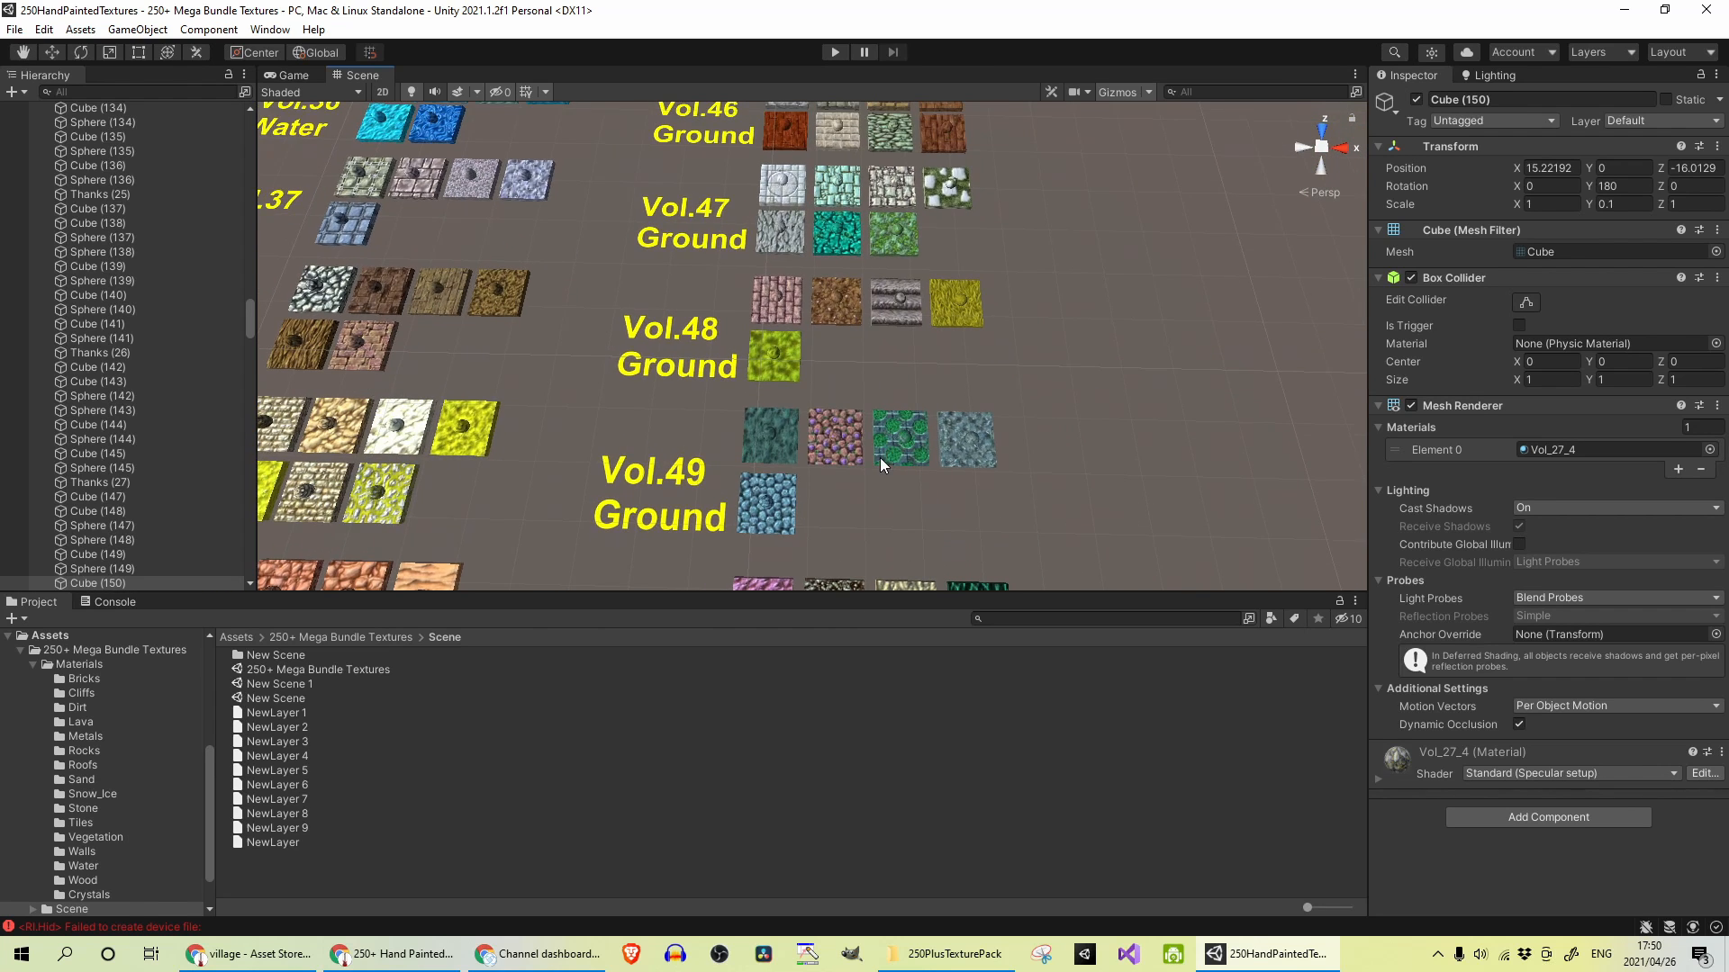
pyautogui.scroll(6, 880, 458)
pyautogui.scroll(-4, 880, 458)
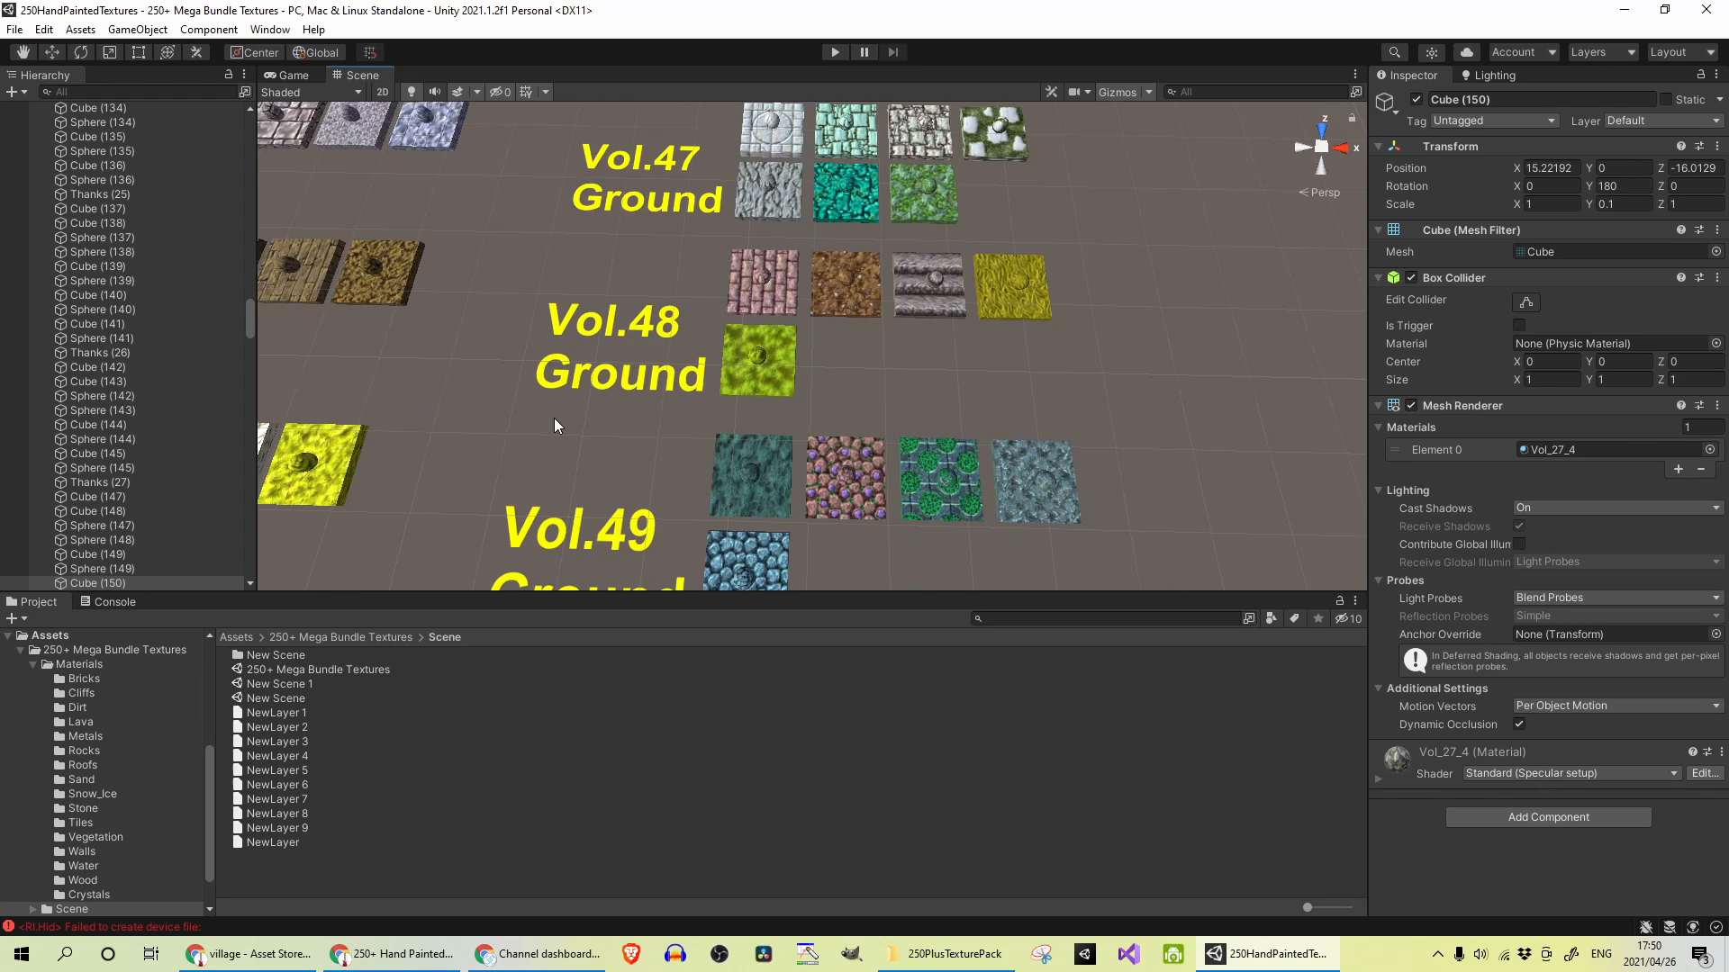
pyautogui.moveTo(554, 425); pyautogui.dragTo(792, 420, button='middle')
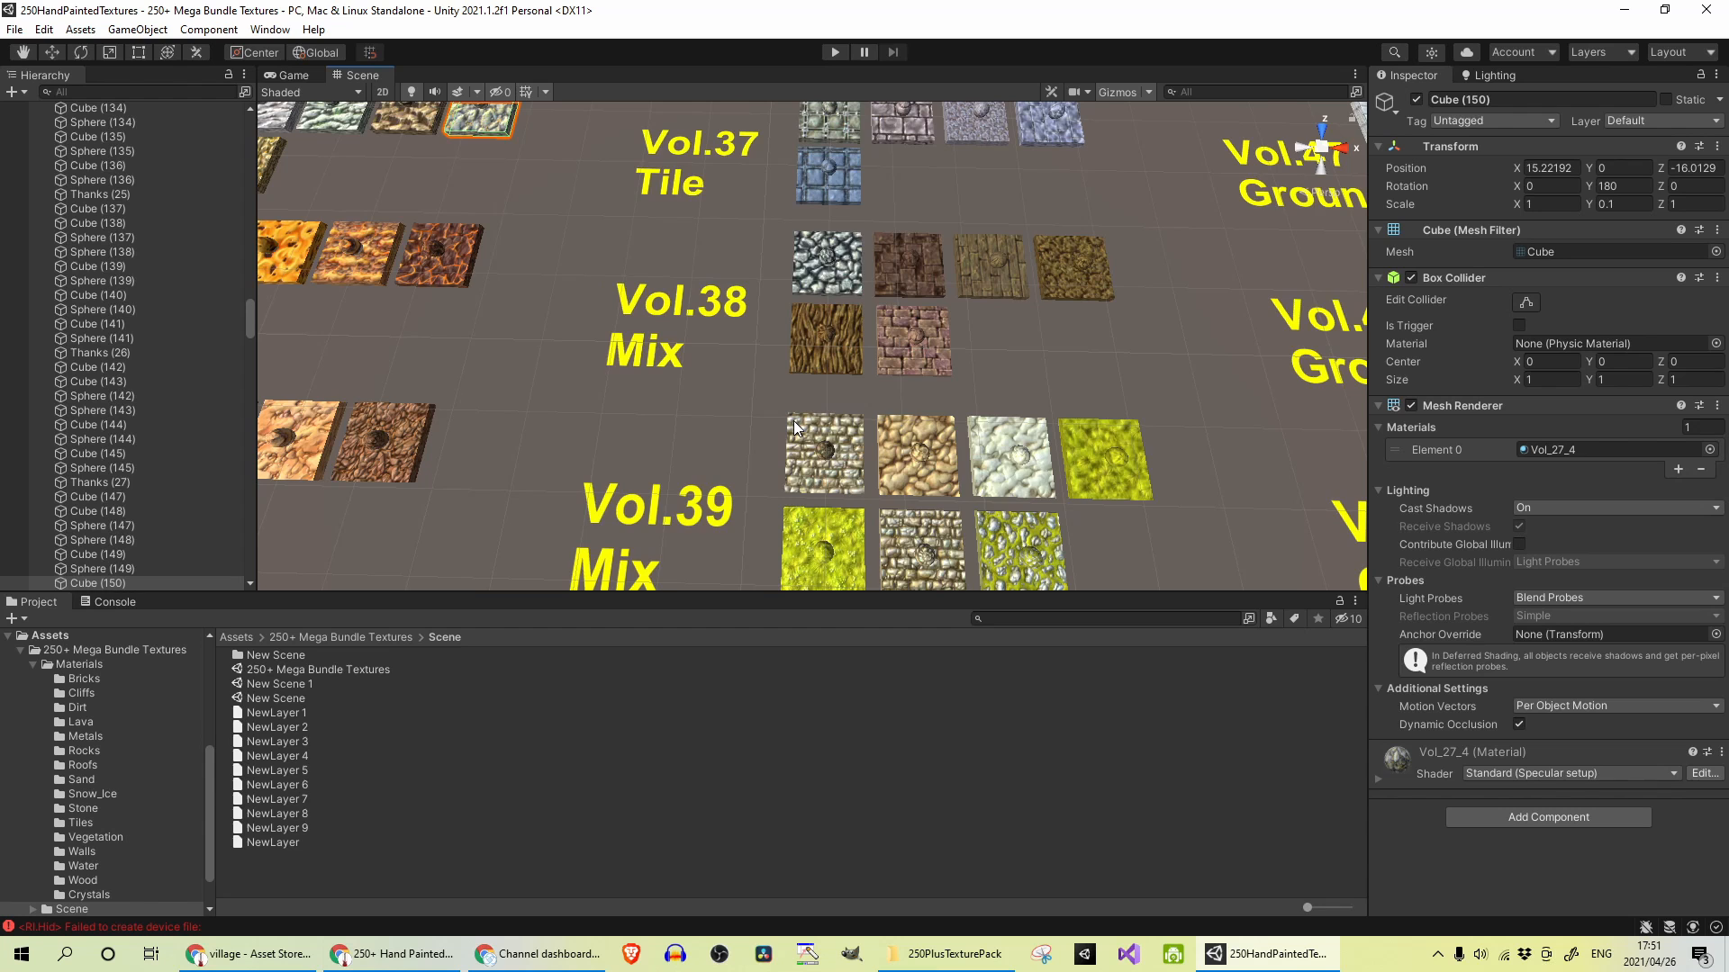
pyautogui.scroll(-4, 794, 420)
pyautogui.scroll(-4, 826, 450)
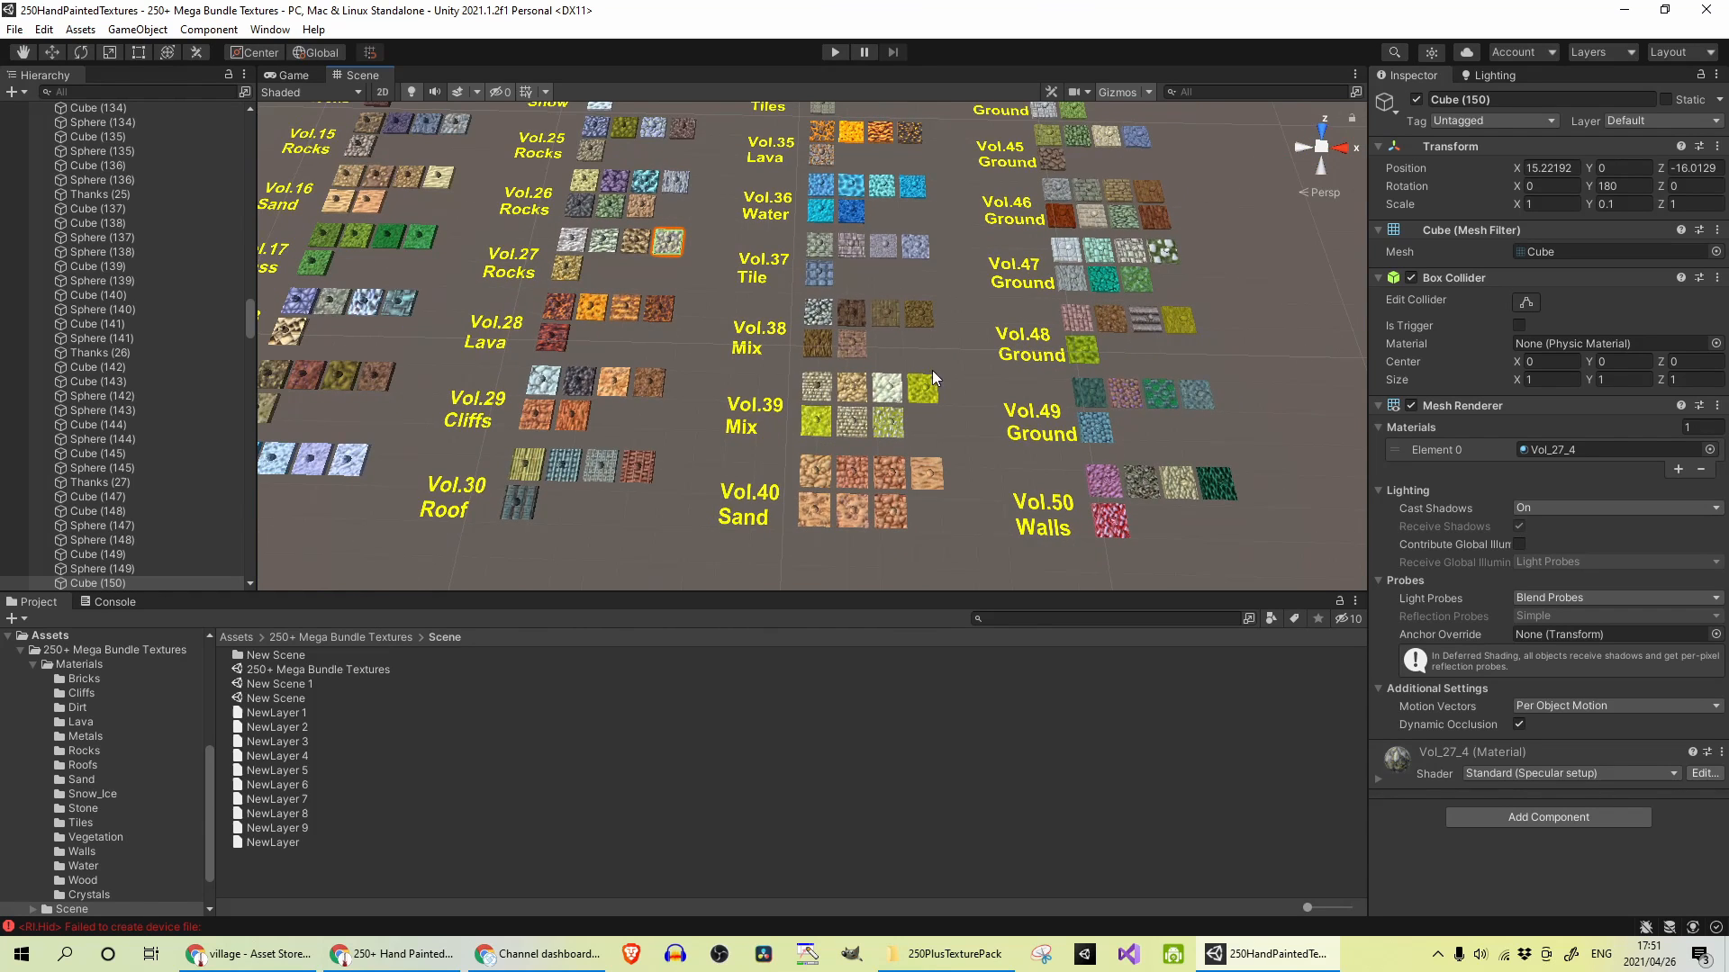
pyautogui.scroll(-1, 933, 371)
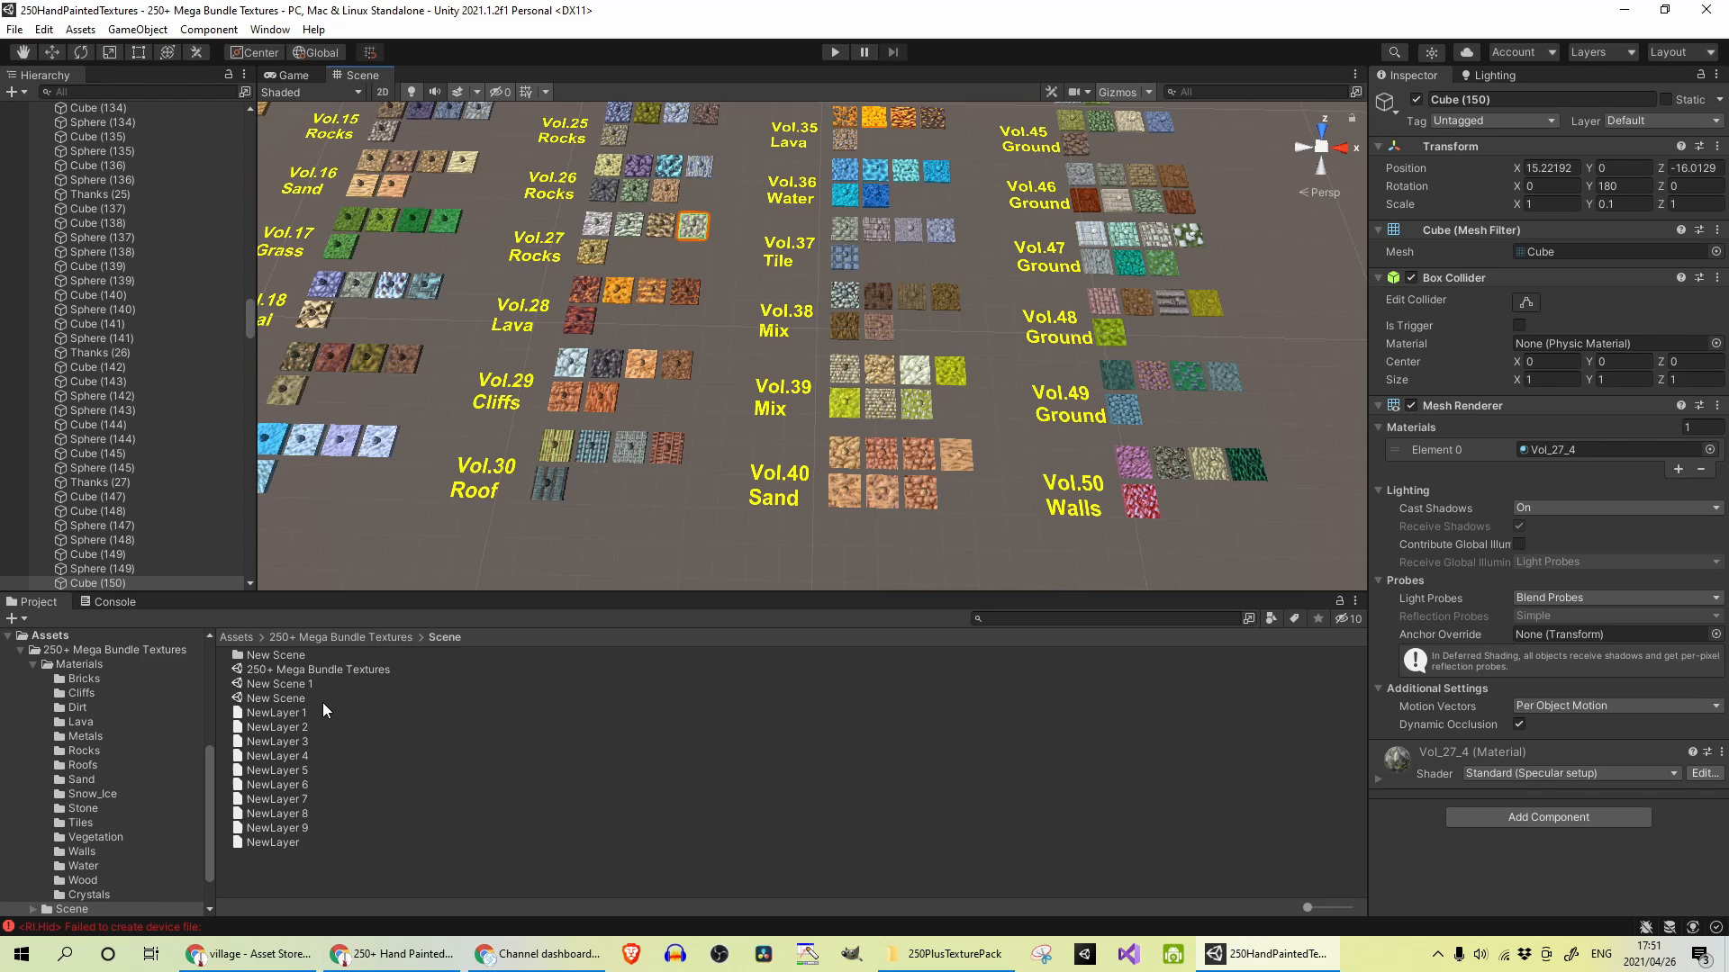
# - Load New Scene and orbit down to an eye-level view of the houses on the terrain
pyautogui.doubleClick(276, 698)
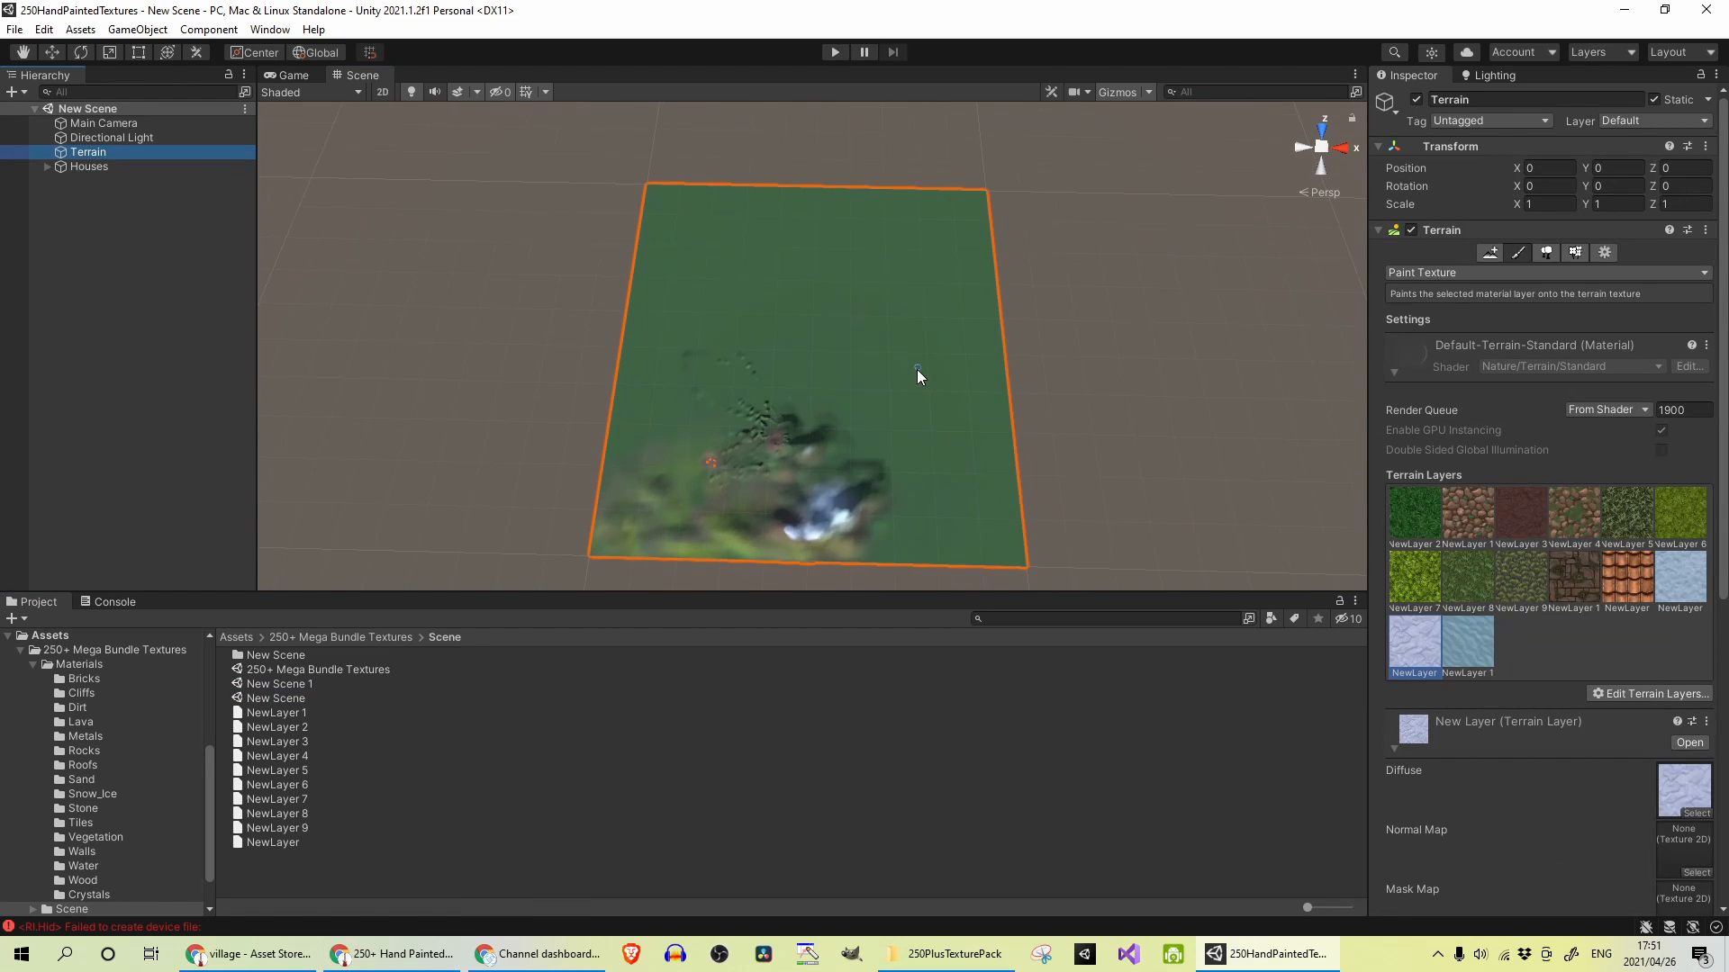
pyautogui.scroll(3, 841, 432)
pyautogui.moveTo(1001, 256); pyautogui.dragTo(675, 541, button='middle')
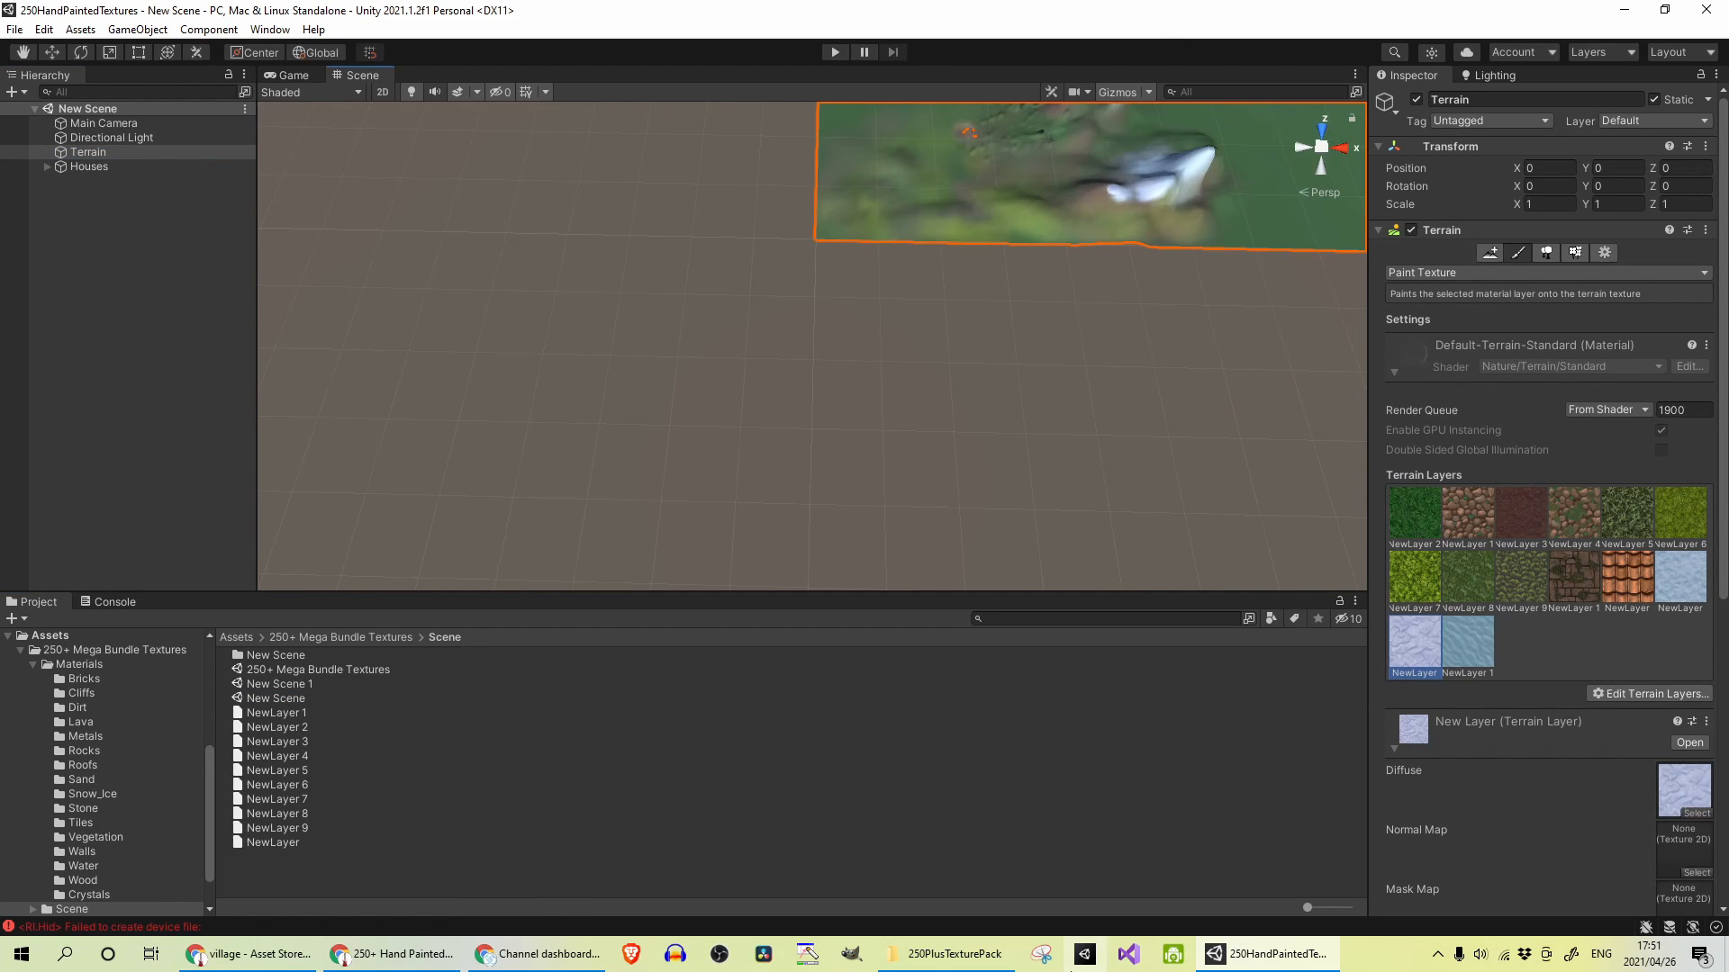
pyautogui.click(89, 167)
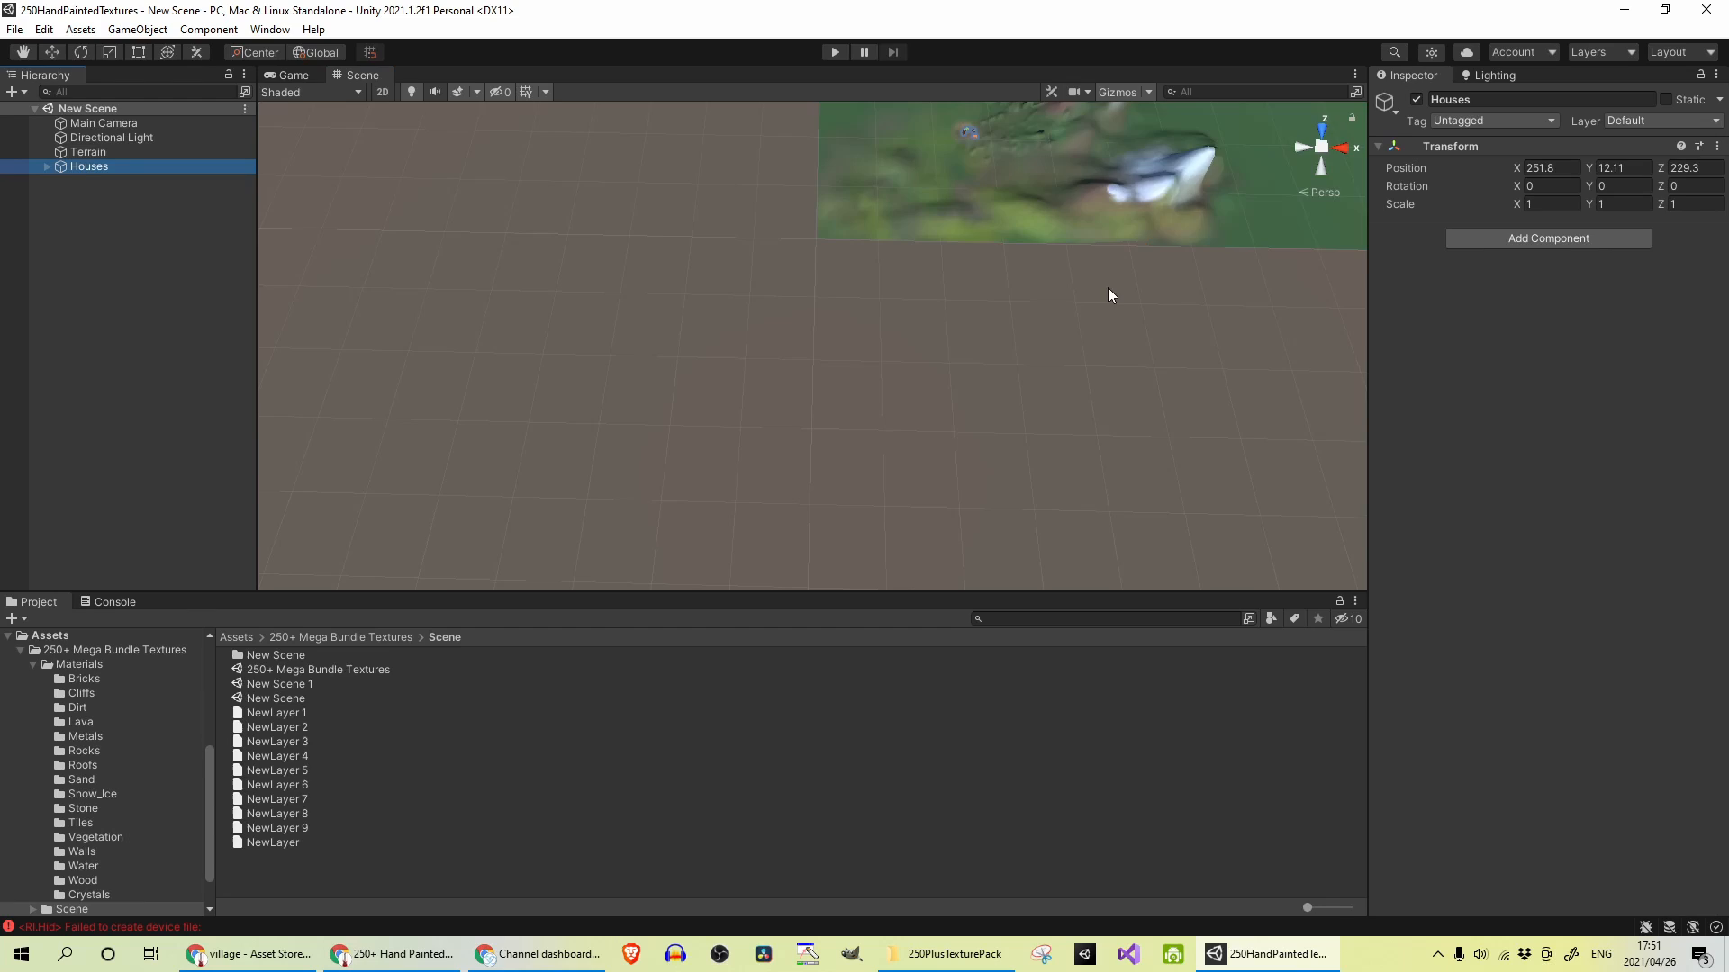
pyautogui.moveTo(1108, 287); pyautogui.dragTo(1086, 263, button='middle')
pyautogui.scroll(5, 1085, 257)
pyautogui.moveTo(871, 415)
pyautogui.mouseDown(button='right')
pyautogui.moveTo(882, 228)
pyautogui.moveTo(1040, 28)
pyautogui.mouseUp(button='right')
pyautogui.click(88, 152)
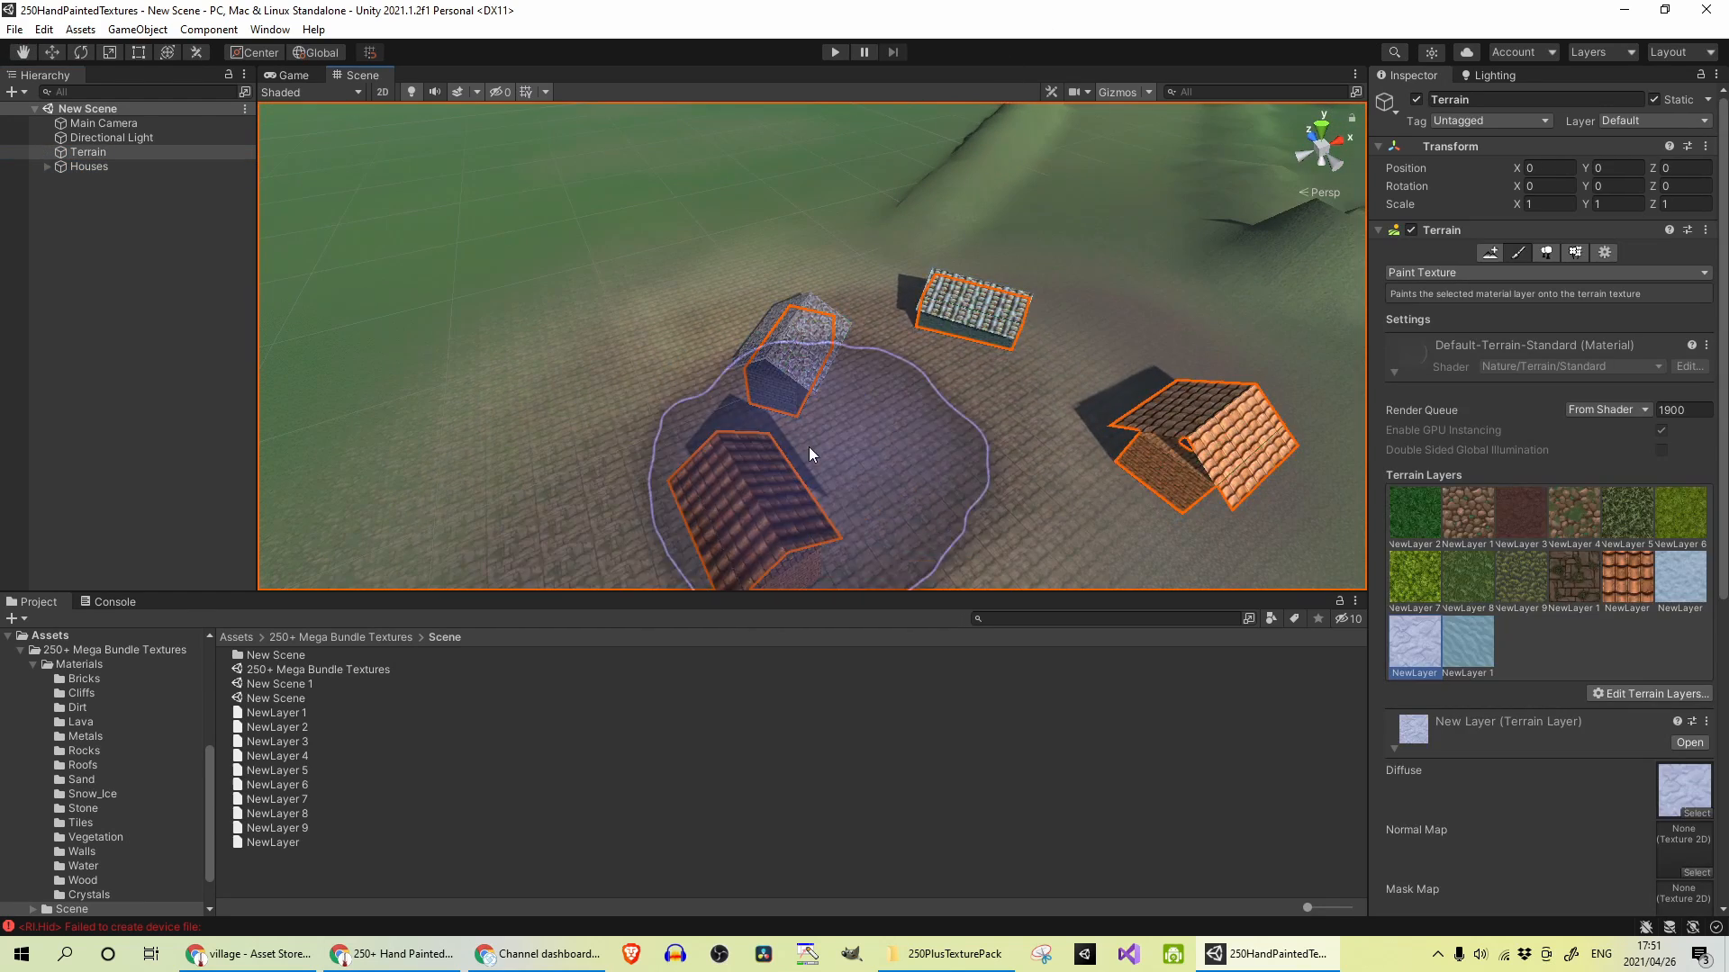
pyautogui.moveTo(810, 447)
pyautogui.mouseDown(button='middle')
pyautogui.moveTo(868, 271)
pyautogui.moveTo(931, 307)
pyautogui.mouseUp(button='middle')
pyautogui.moveTo(964, 325)
pyautogui.mouseDown(button='right')
pyautogui.moveTo(382, 375)
pyautogui.moveTo(861, 207)
pyautogui.mouseUp(button='right')
pyautogui.scroll(5, 734, 321)
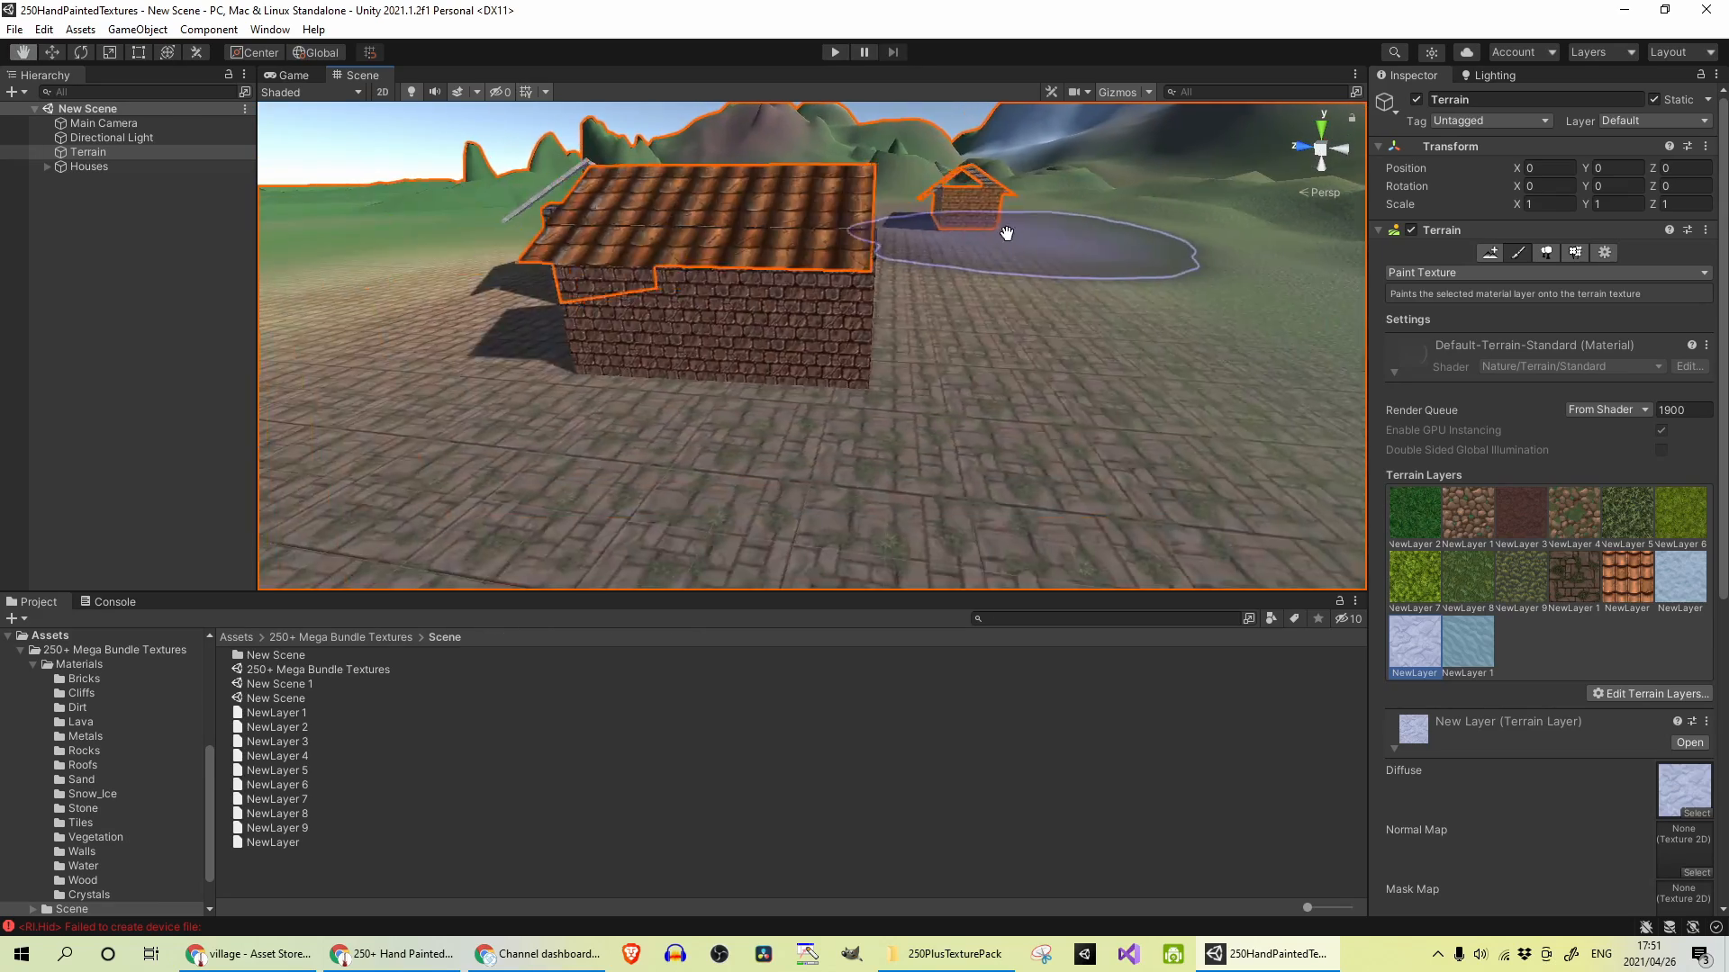
# - Fly around the grey stone house and the three brick houses, checking the painted ground textures
pyautogui.moveTo(733, 322)
pyautogui.mouseDown(button='right')
pyautogui.moveTo(1127, 281)
pyautogui.moveTo(804, 323)
pyautogui.moveTo(740, 311)
pyautogui.mouseUp(button='right')
pyautogui.scroll(4, 1142, 282)
pyautogui.click(486, 110)
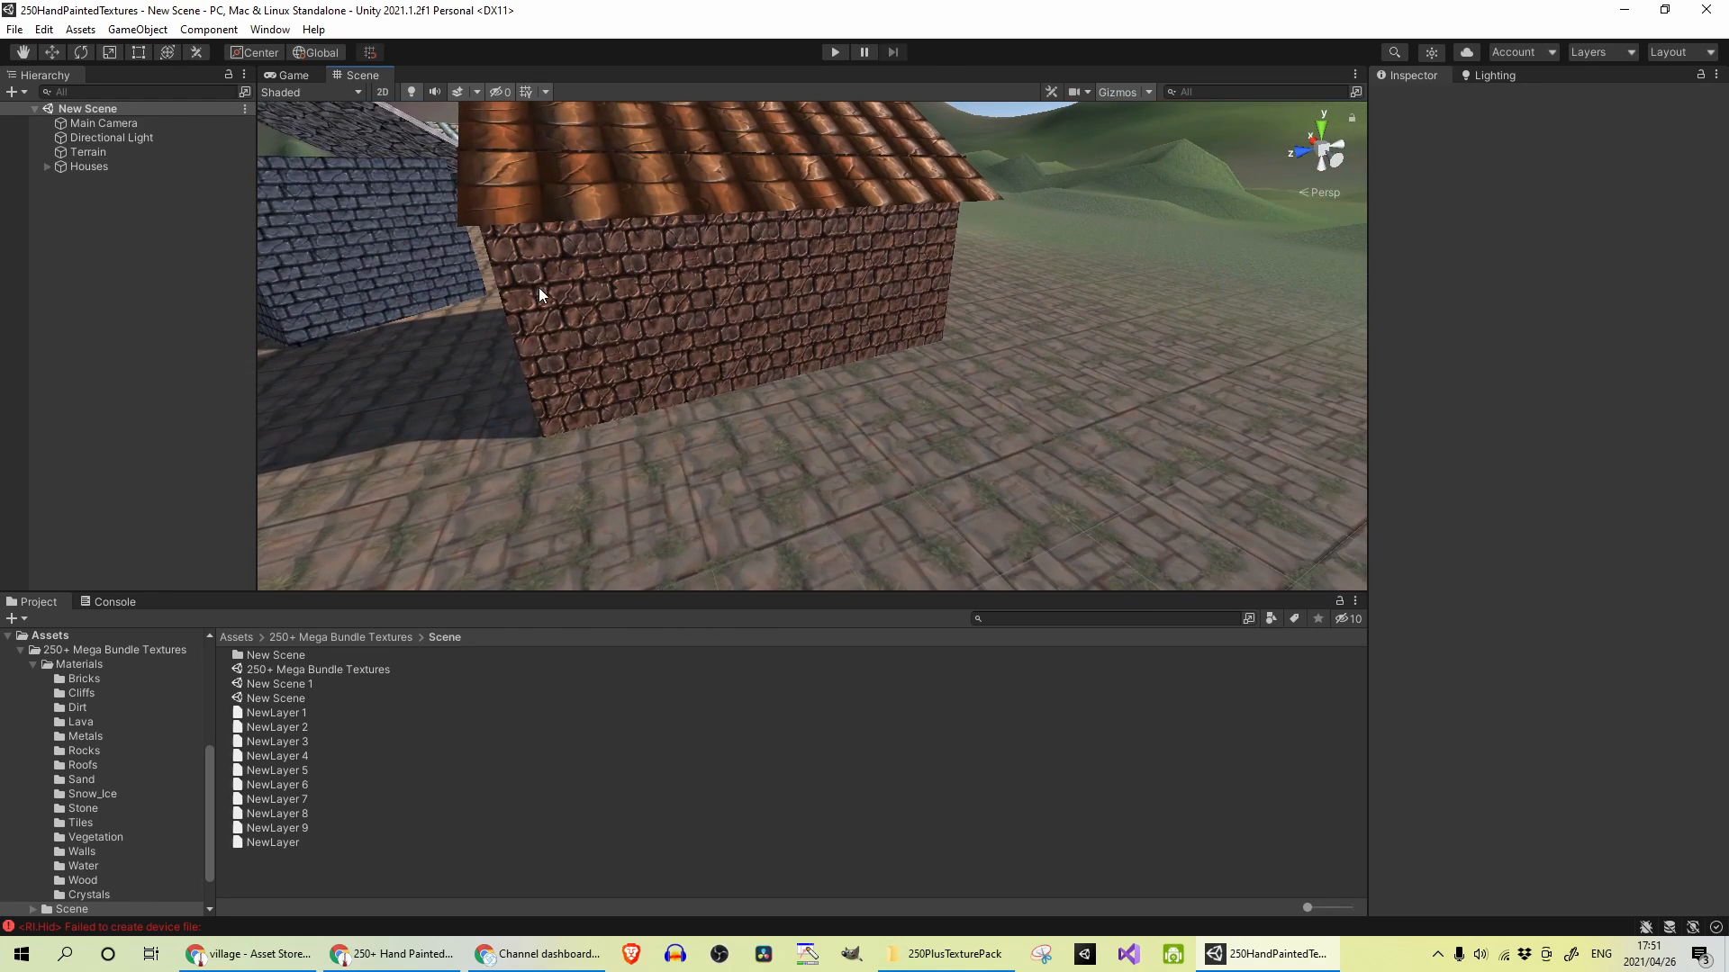
pyautogui.moveTo(708, 214)
pyautogui.mouseDown(button='middle')
pyautogui.moveTo(706, 314)
pyautogui.moveTo(866, 333)
pyautogui.mouseUp(button='middle')
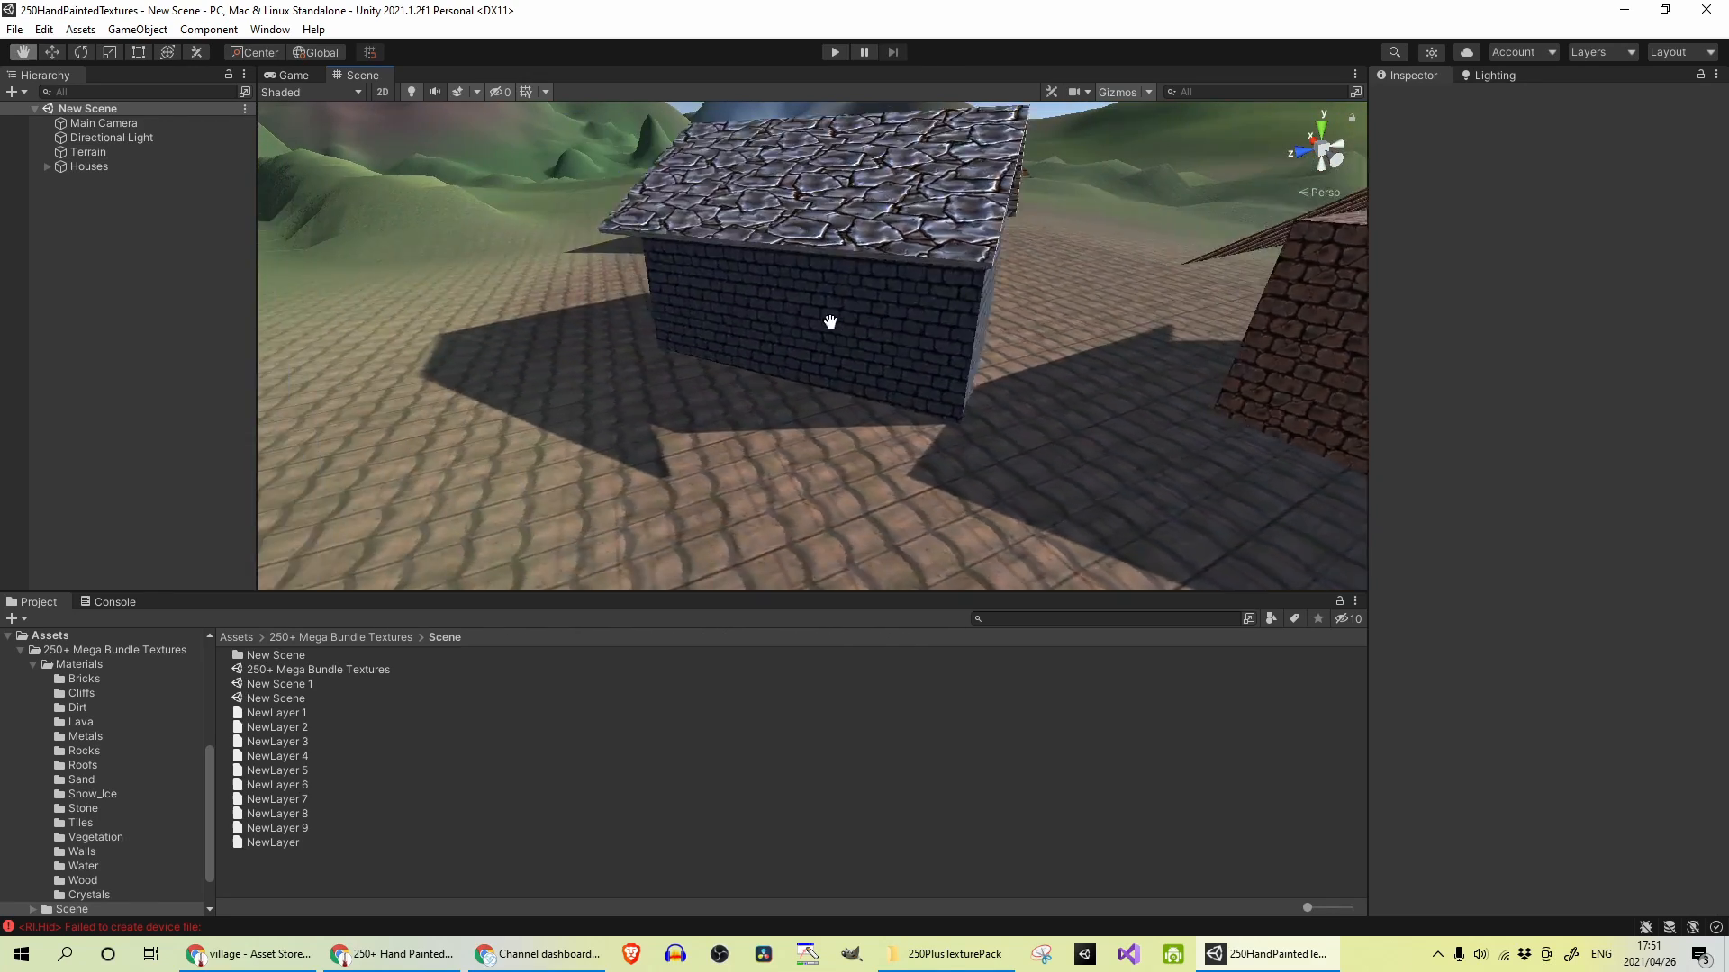
pyautogui.moveTo(865, 332); pyautogui.dragTo(840, 348, button='right')
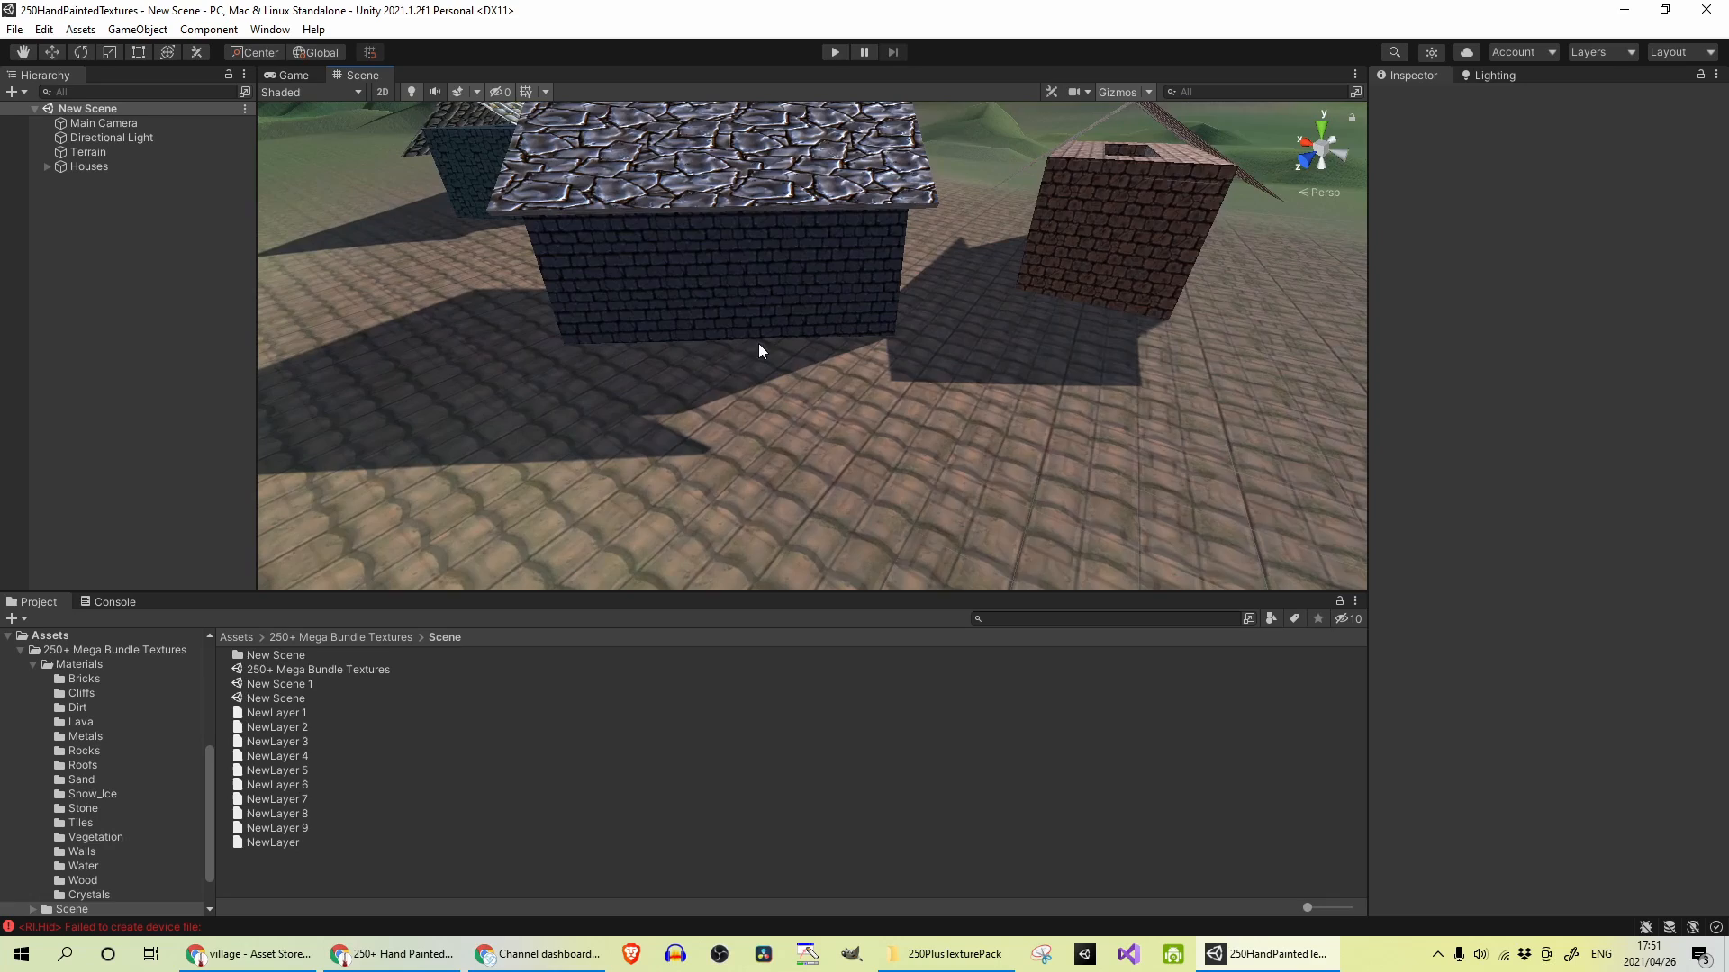
pyautogui.scroll(-5, 628, 331)
pyautogui.moveTo(628, 330); pyautogui.dragTo(774, 334, button='right')
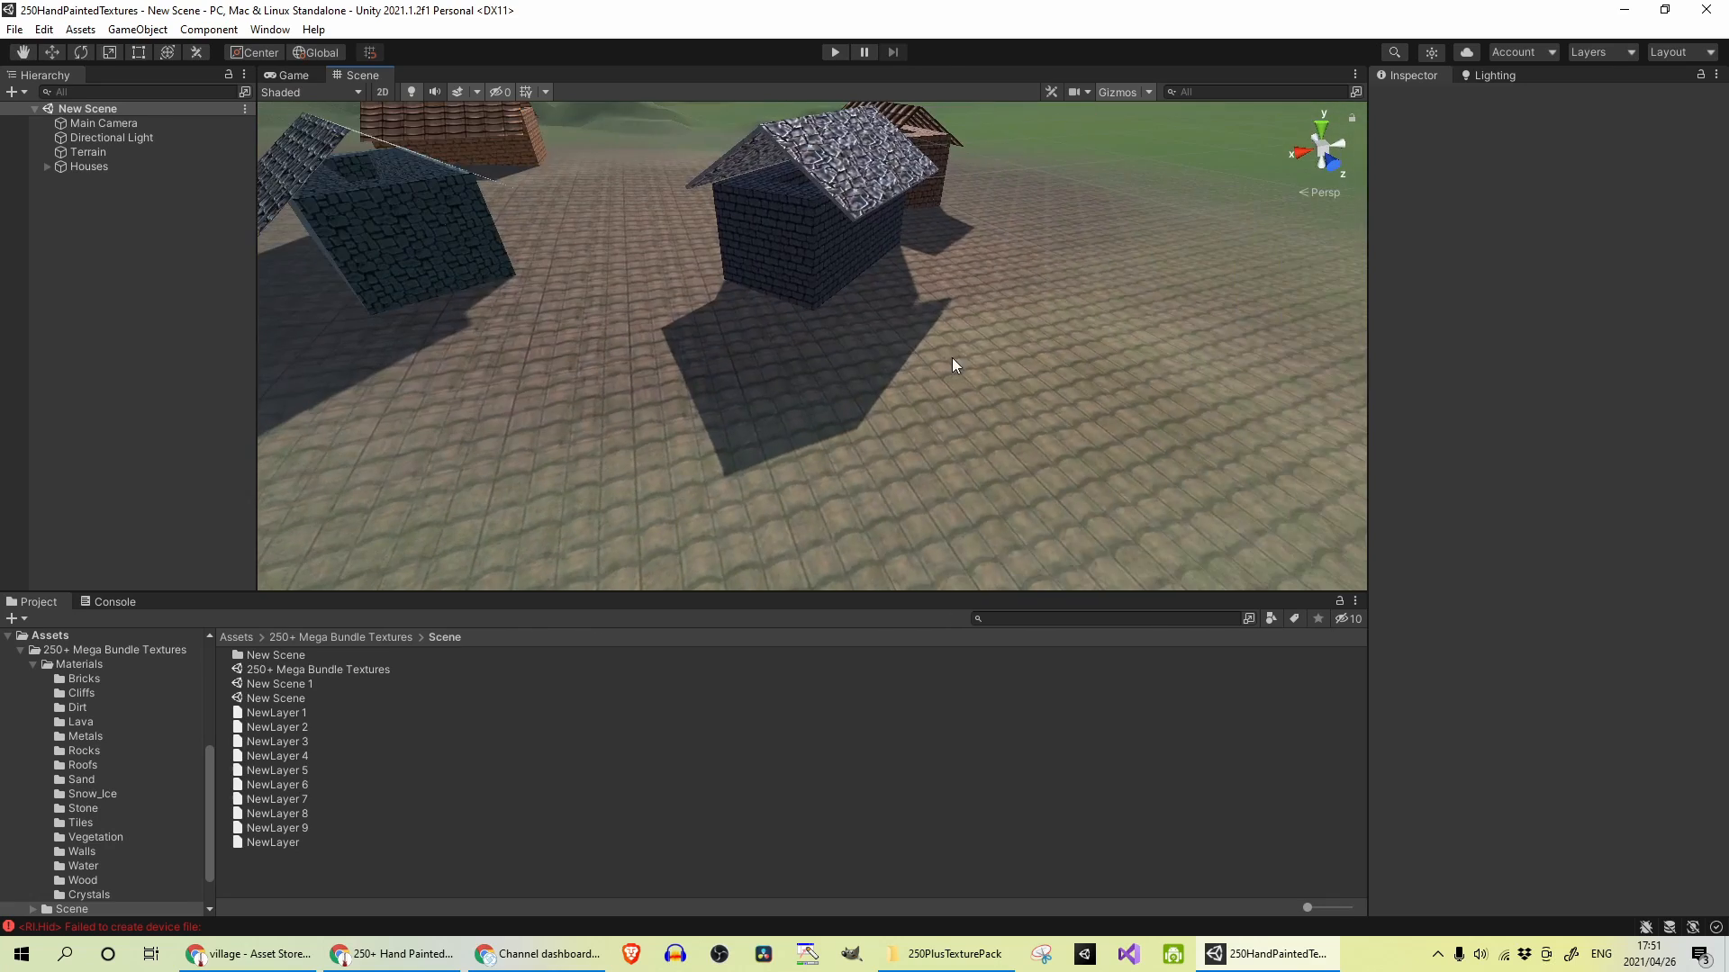
pyautogui.moveTo(953, 362)
pyautogui.mouseDown(button='right')
pyautogui.moveTo(967, 339)
pyautogui.moveTo(781, 376)
pyautogui.moveTo(806, 325)
pyautogui.moveTo(1027, 297)
pyautogui.mouseUp(button='right')
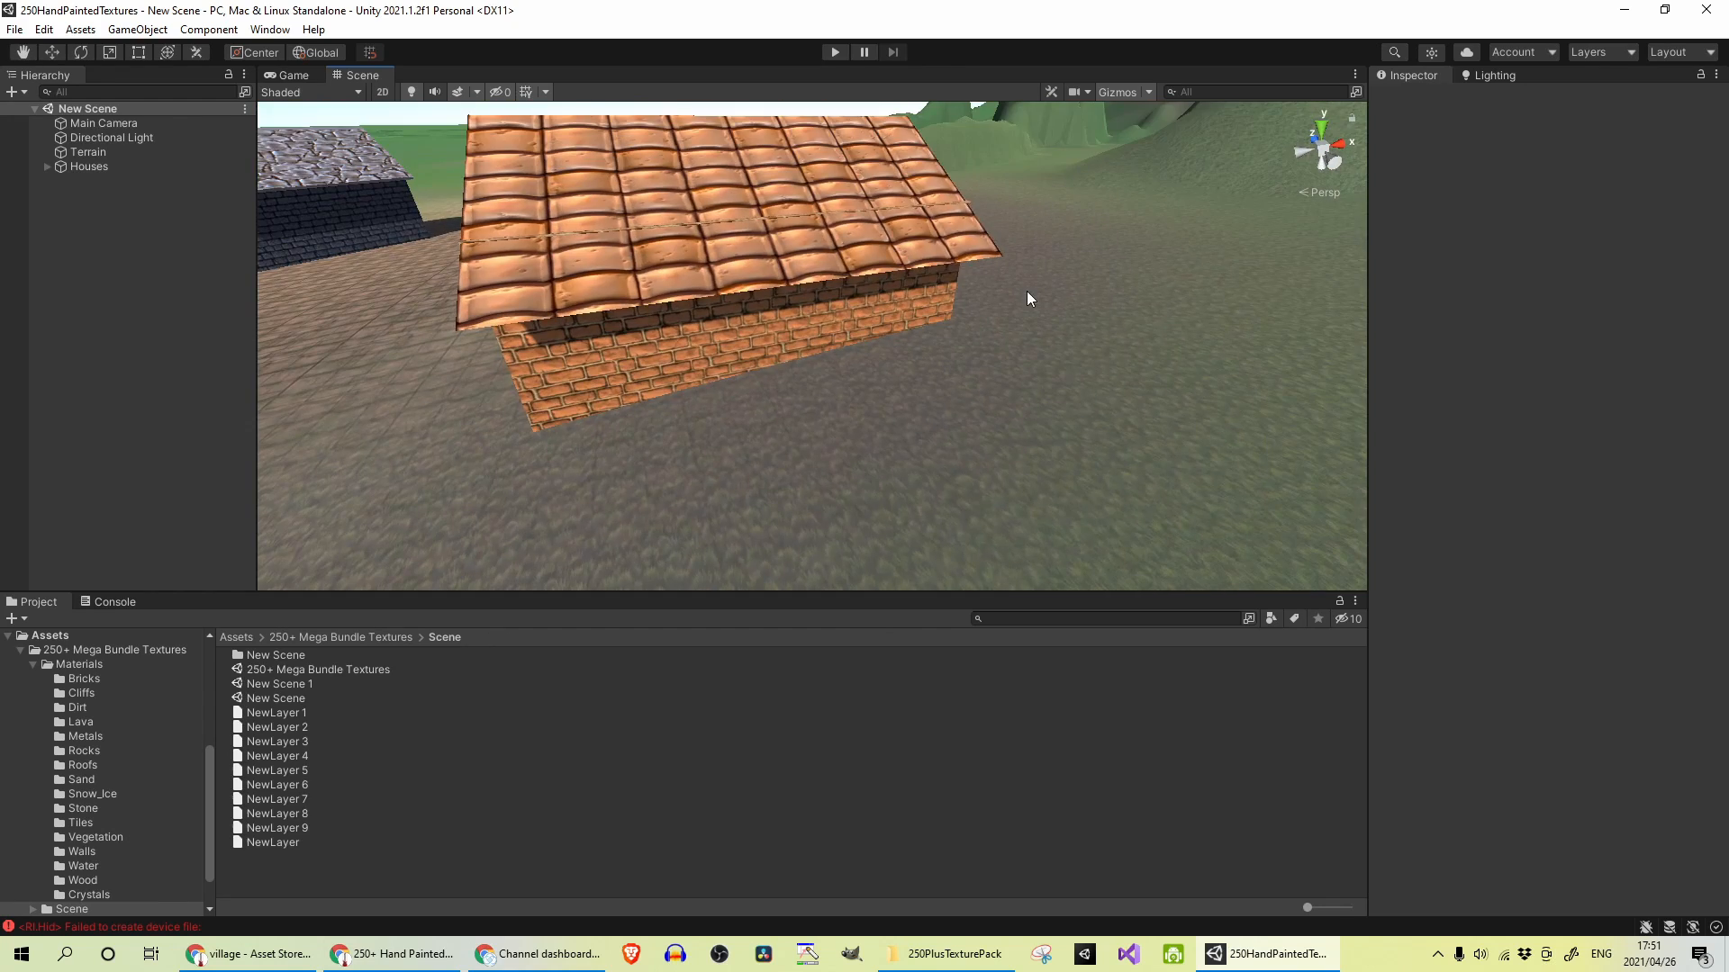
pyautogui.scroll(-4, 972, 317)
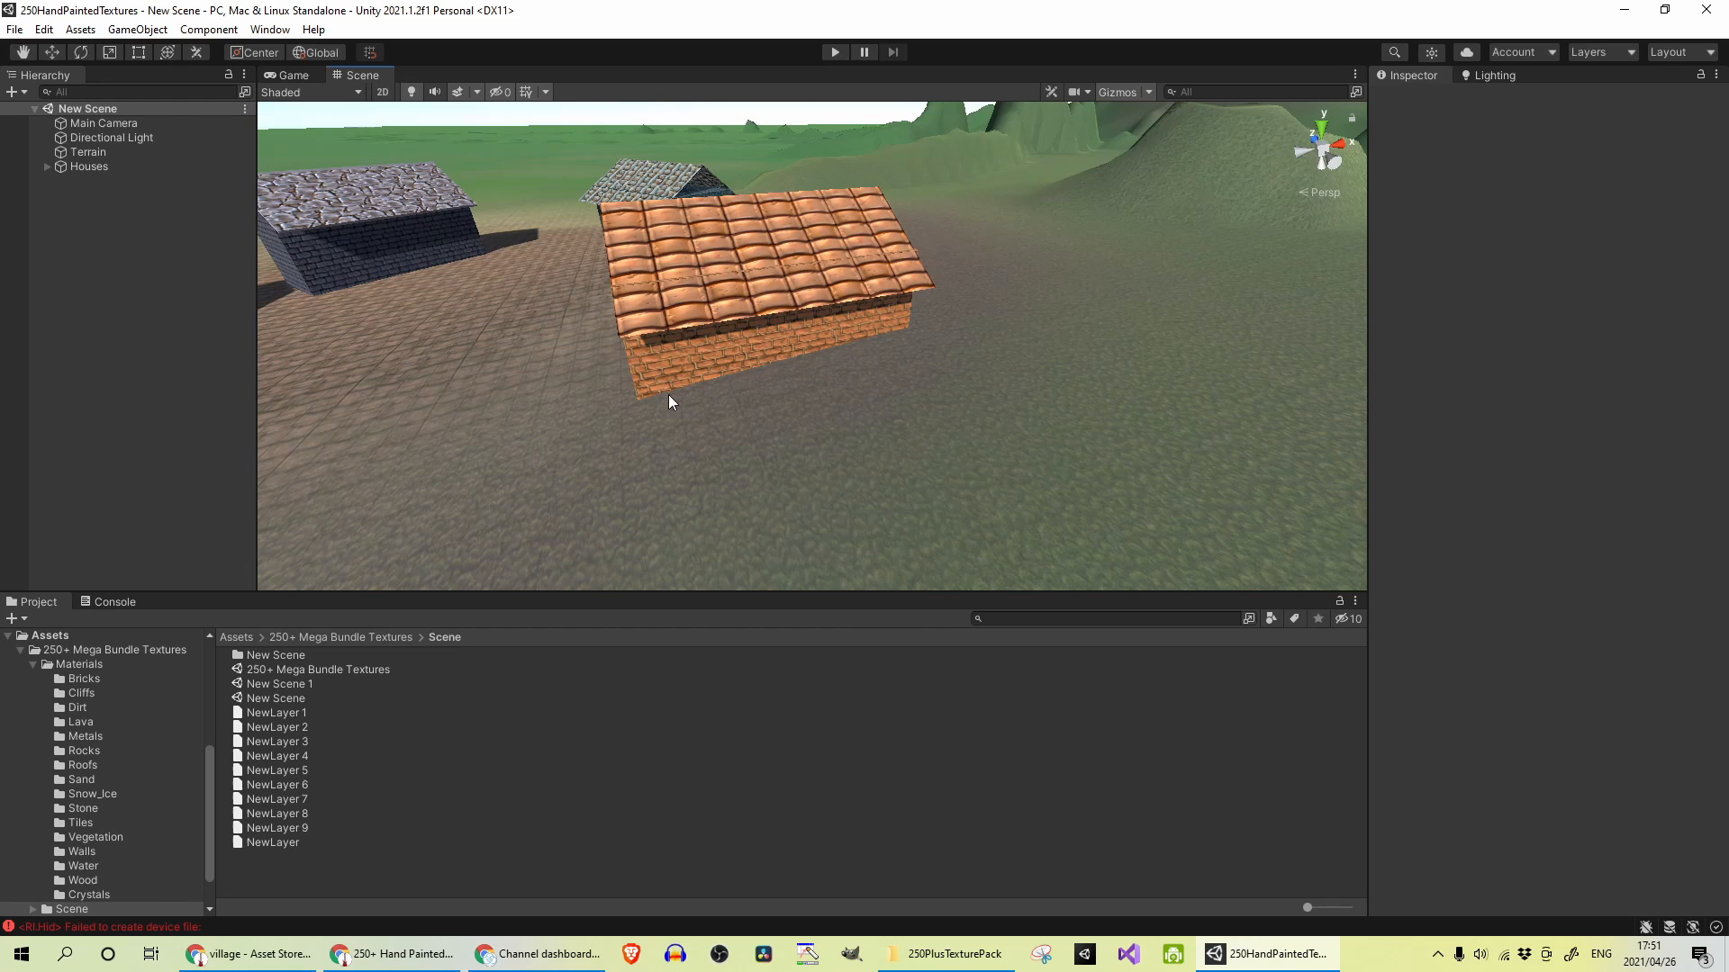
pyautogui.moveTo(669, 394)
pyautogui.mouseDown(button='right')
pyautogui.moveTo(400, 401)
pyautogui.moveTo(707, 414)
pyautogui.moveTo(821, 336)
pyautogui.mouseUp(button='right')
pyautogui.scroll(5, 707, 415)
pyautogui.scroll(4, 677, 401)
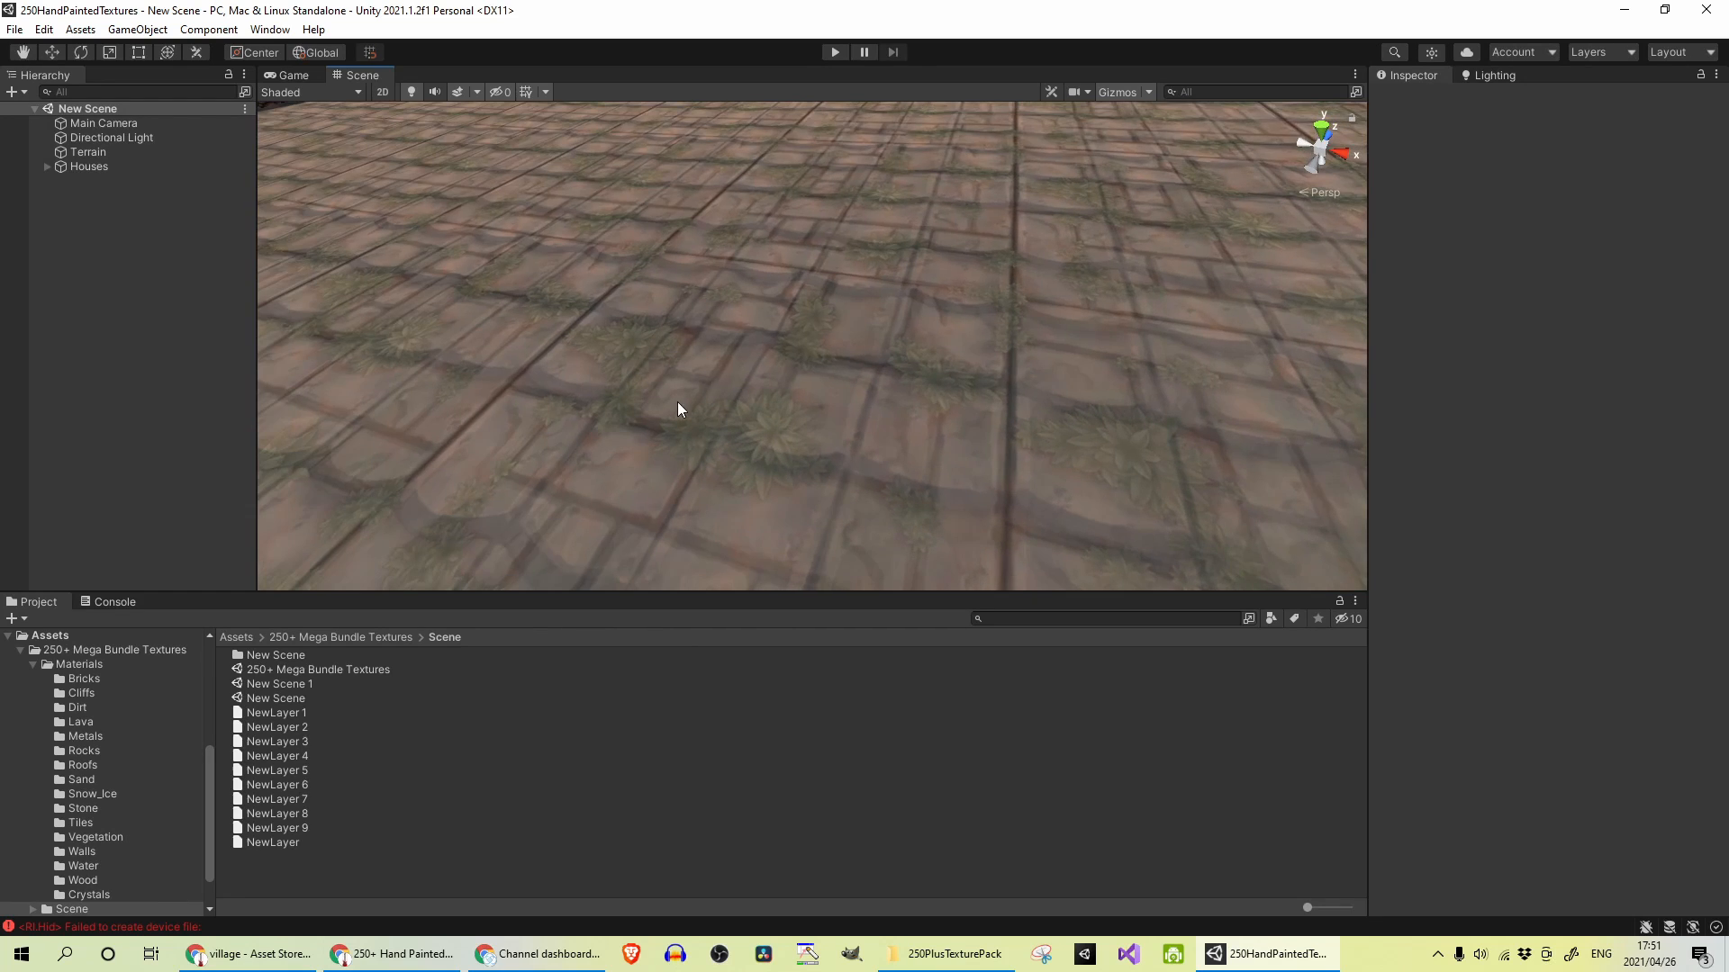
pyautogui.moveTo(678, 401)
pyautogui.mouseDown(button='right')
pyautogui.moveTo(777, 360)
pyautogui.moveTo(673, 377)
pyautogui.moveTo(744, 343)
pyautogui.moveTo(749, 314)
pyautogui.moveTo(531, 395)
pyautogui.moveTo(382, 408)
pyautogui.moveTo(486, 339)
pyautogui.moveTo(743, 310)
pyautogui.moveTo(818, 322)
pyautogui.moveTo(649, 460)
pyautogui.moveTo(1096, 231)
pyautogui.moveTo(805, 234)
pyautogui.moveTo(736, 335)
pyautogui.moveTo(832, 103)
pyautogui.moveTo(803, 337)
pyautogui.moveTo(750, 474)
pyautogui.moveTo(377, 583)
pyautogui.moveTo(716, 433)
pyautogui.moveTo(663, 403)
pyautogui.mouseUp(button='right')
pyautogui.scroll(5, 530, 395)
pyautogui.moveTo(664, 403)
pyautogui.mouseDown(button='middle')
pyautogui.moveTo(794, 379)
pyautogui.moveTo(806, 445)
pyautogui.moveTo(775, 385)
pyautogui.moveTo(1021, 488)
pyautogui.mouseUp(button='middle')
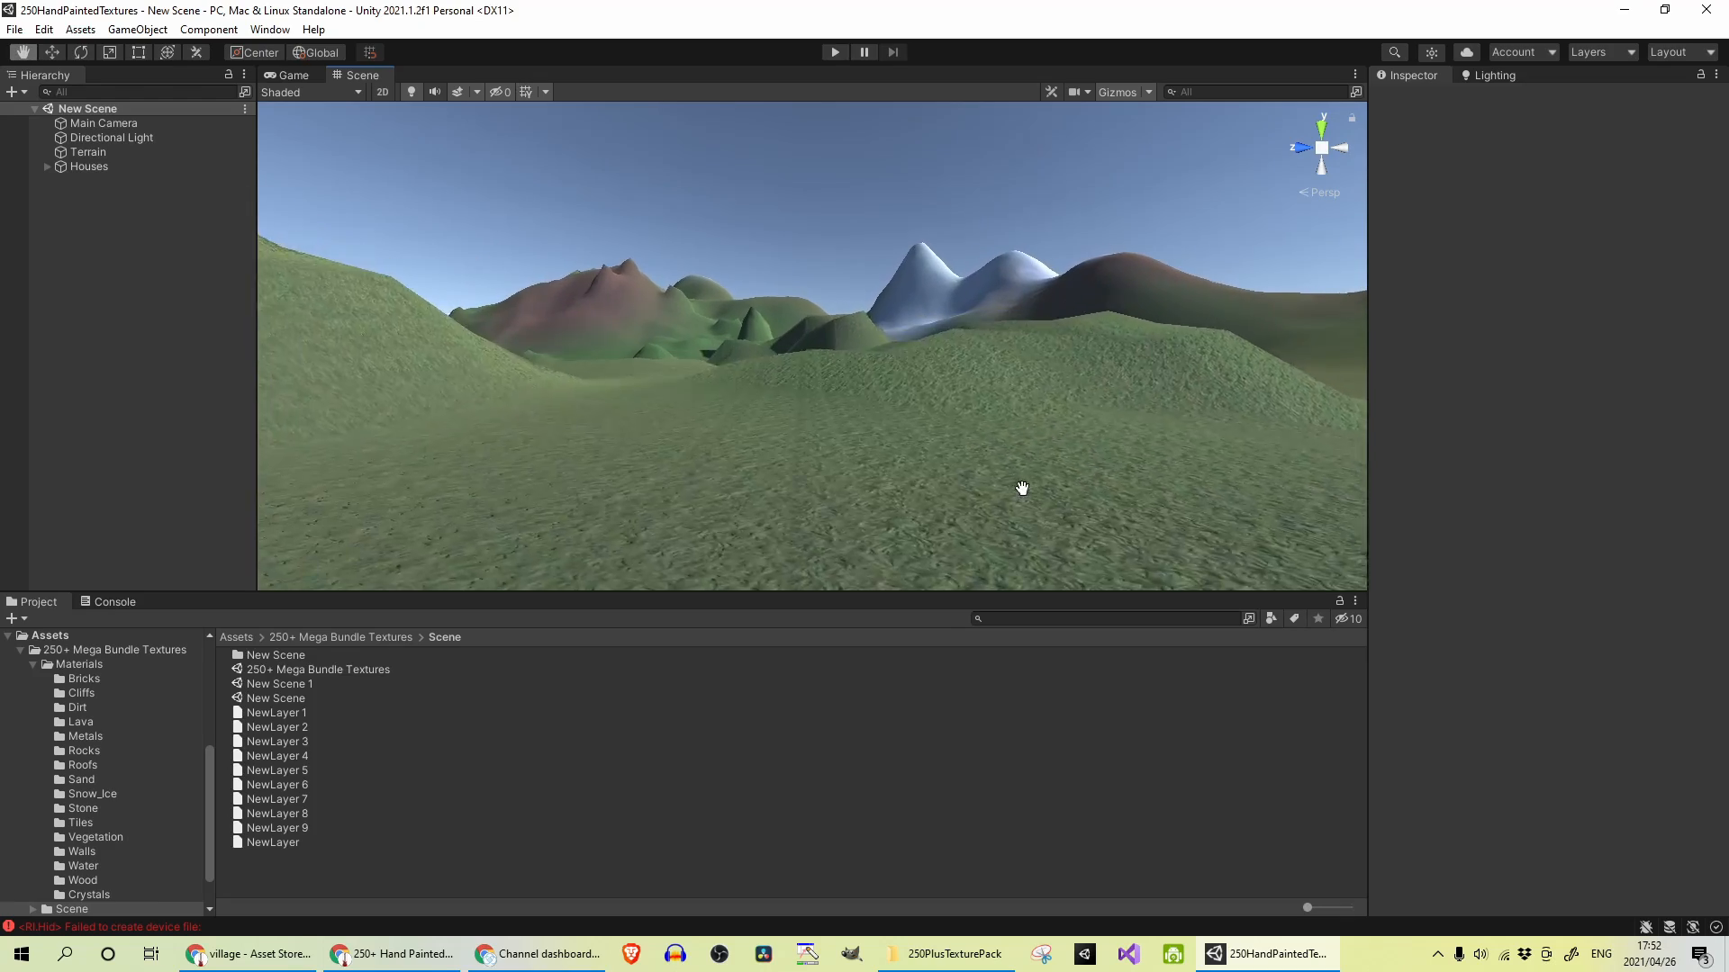
pyautogui.scroll(3, 1046, 505)
pyautogui.scroll(3, 1045, 506)
pyautogui.scroll(3, 922, 490)
pyautogui.scroll(3, 873, 424)
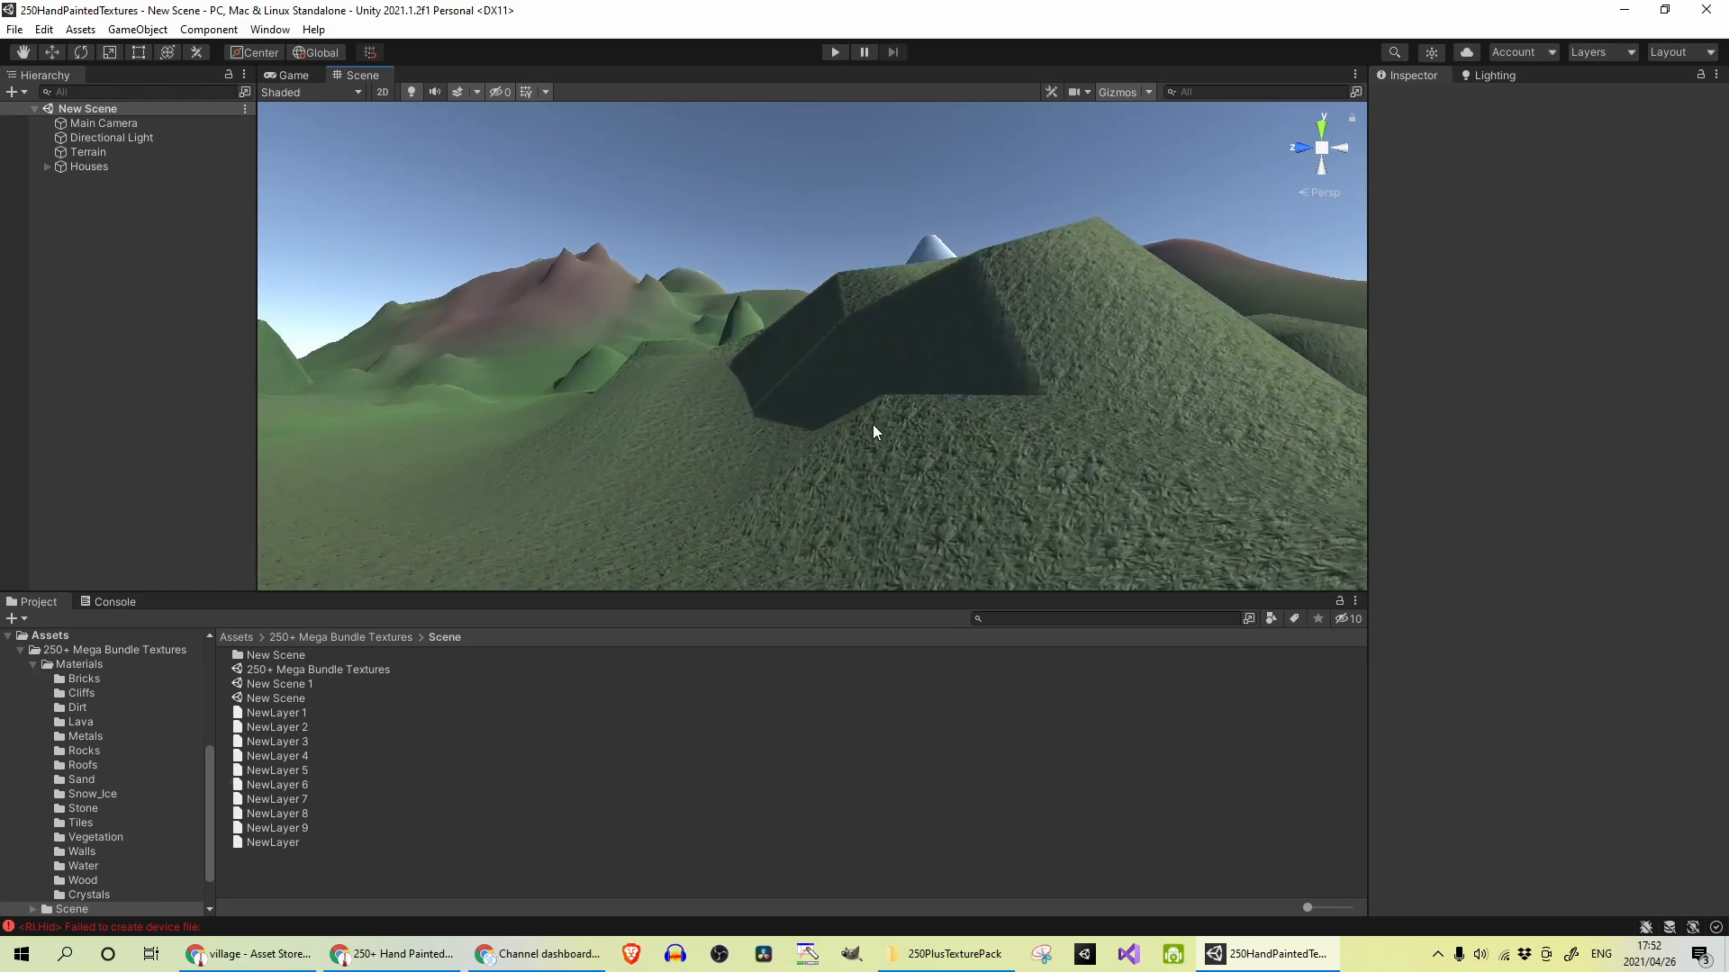
pyautogui.moveTo(872, 424); pyautogui.dragTo(1270, 459, button='right')
pyautogui.moveTo(61, 432)
pyautogui.mouseDown(button='right')
pyautogui.moveTo(311, 368)
pyautogui.moveTo(611, 328)
pyautogui.moveTo(1079, 361)
pyautogui.moveTo(410, 357)
pyautogui.moveTo(621, 350)
pyautogui.moveTo(608, 314)
pyautogui.moveTo(672, 397)
pyautogui.moveTo(514, 450)
pyautogui.moveTo(933, 349)
pyautogui.moveTo(555, 489)
pyautogui.moveTo(567, 419)
pyautogui.moveTo(602, 385)
pyautogui.moveTo(885, 387)
pyautogui.moveTo(851, 316)
pyautogui.moveTo(987, 505)
pyautogui.moveTo(876, 375)
pyautogui.moveTo(780, 371)
pyautogui.moveTo(956, 389)
pyautogui.moveTo(1027, 337)
pyautogui.moveTo(763, 382)
pyautogui.moveTo(755, 423)
pyautogui.moveTo(614, 416)
pyautogui.moveTo(837, 344)
pyautogui.mouseUp(button='right')
pyautogui.moveTo(1073, 288)
pyautogui.mouseDown(button='right')
pyautogui.moveTo(946, 339)
pyautogui.moveTo(1037, 238)
pyautogui.moveTo(1005, 290)
pyautogui.moveTo(950, 310)
pyautogui.moveTo(788, 266)
pyautogui.moveTo(1008, 337)
pyautogui.moveTo(1028, 319)
pyautogui.moveTo(1047, 232)
pyautogui.moveTo(823, 205)
pyautogui.moveTo(908, 142)
pyautogui.mouseUp(button='right')
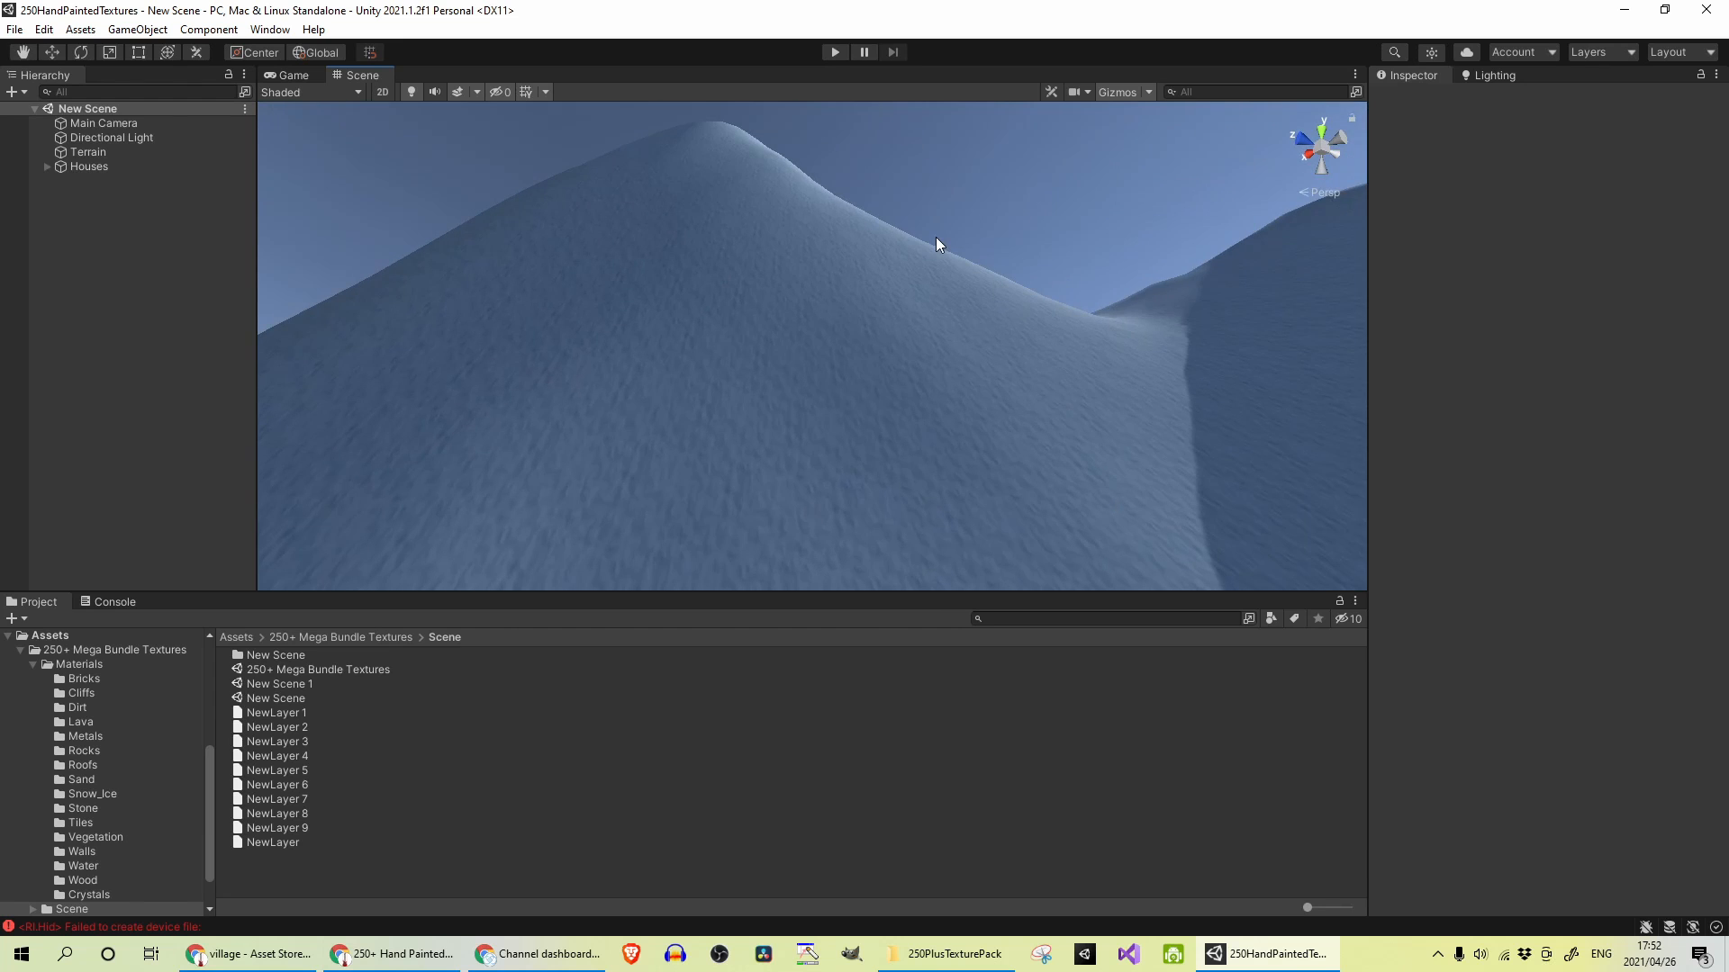
pyautogui.moveTo(830, 326)
pyautogui.mouseDown(button='right')
pyautogui.moveTo(757, 365)
pyautogui.moveTo(825, 391)
pyautogui.moveTo(776, 388)
pyautogui.mouseUp(button='right')
pyautogui.scroll(3, 776, 388)
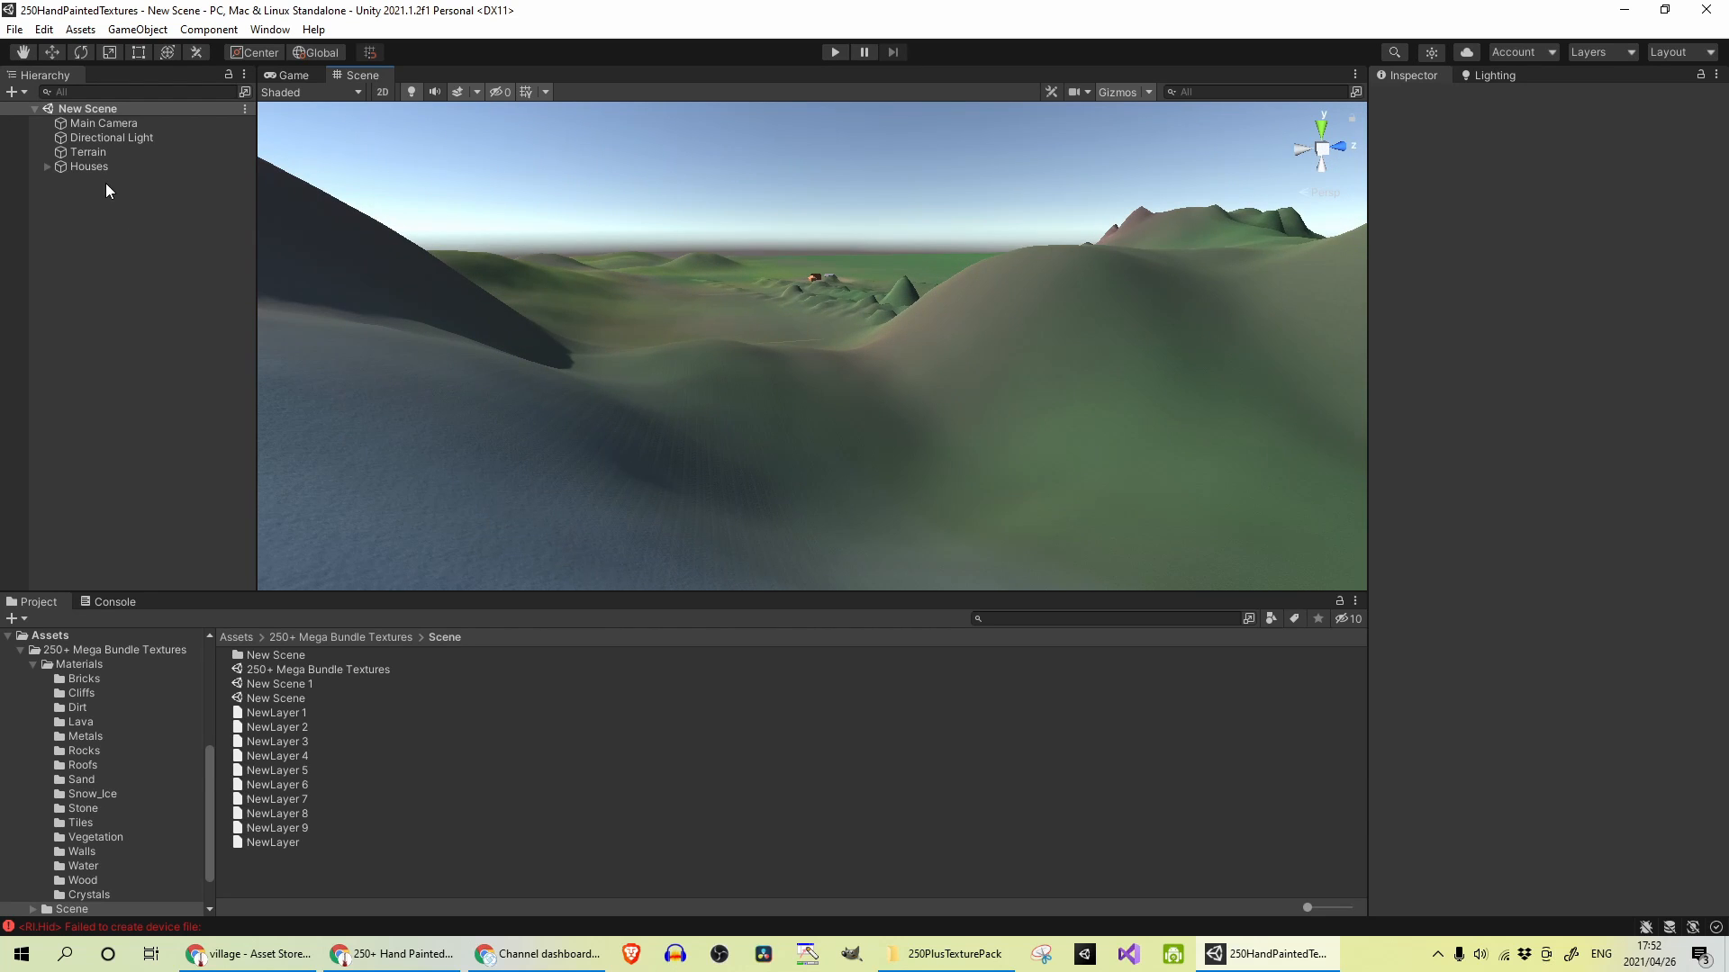
pyautogui.click(89, 167)
pyautogui.press('f')
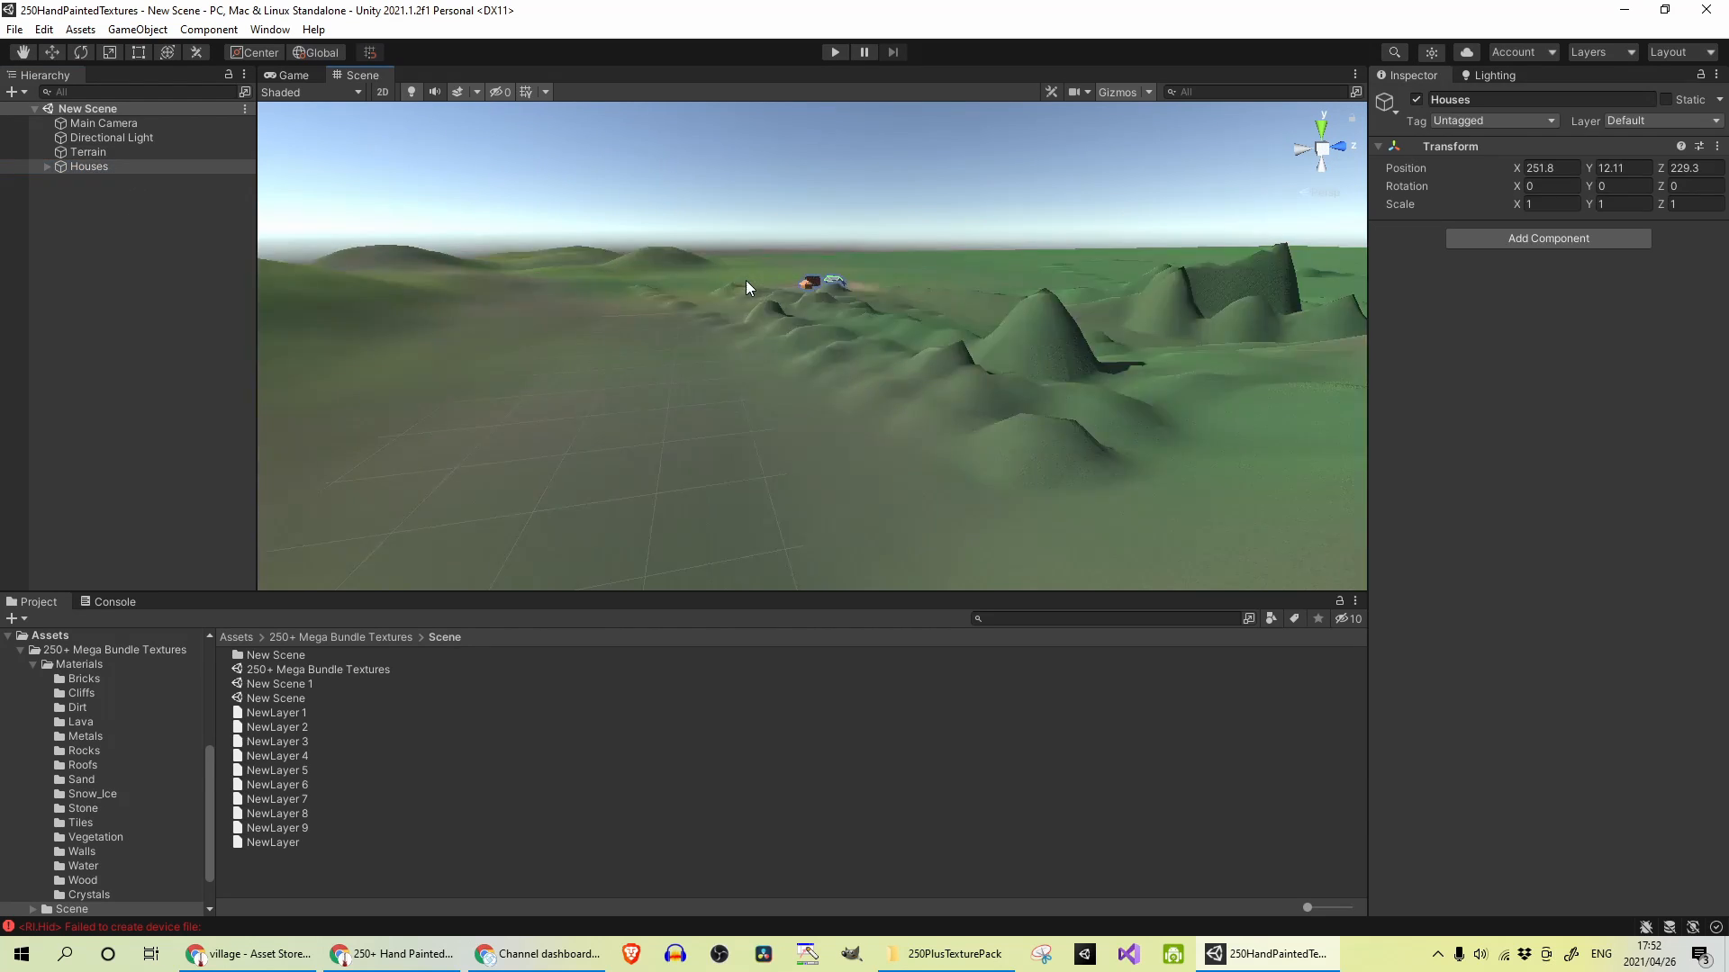
pyautogui.moveTo(746, 280)
pyautogui.mouseDown(button='right')
pyautogui.moveTo(539, 334)
pyautogui.moveTo(791, 386)
pyautogui.moveTo(651, 382)
pyautogui.mouseUp(button='right')
pyautogui.moveTo(651, 382); pyautogui.dragTo(668, 343, button='middle')
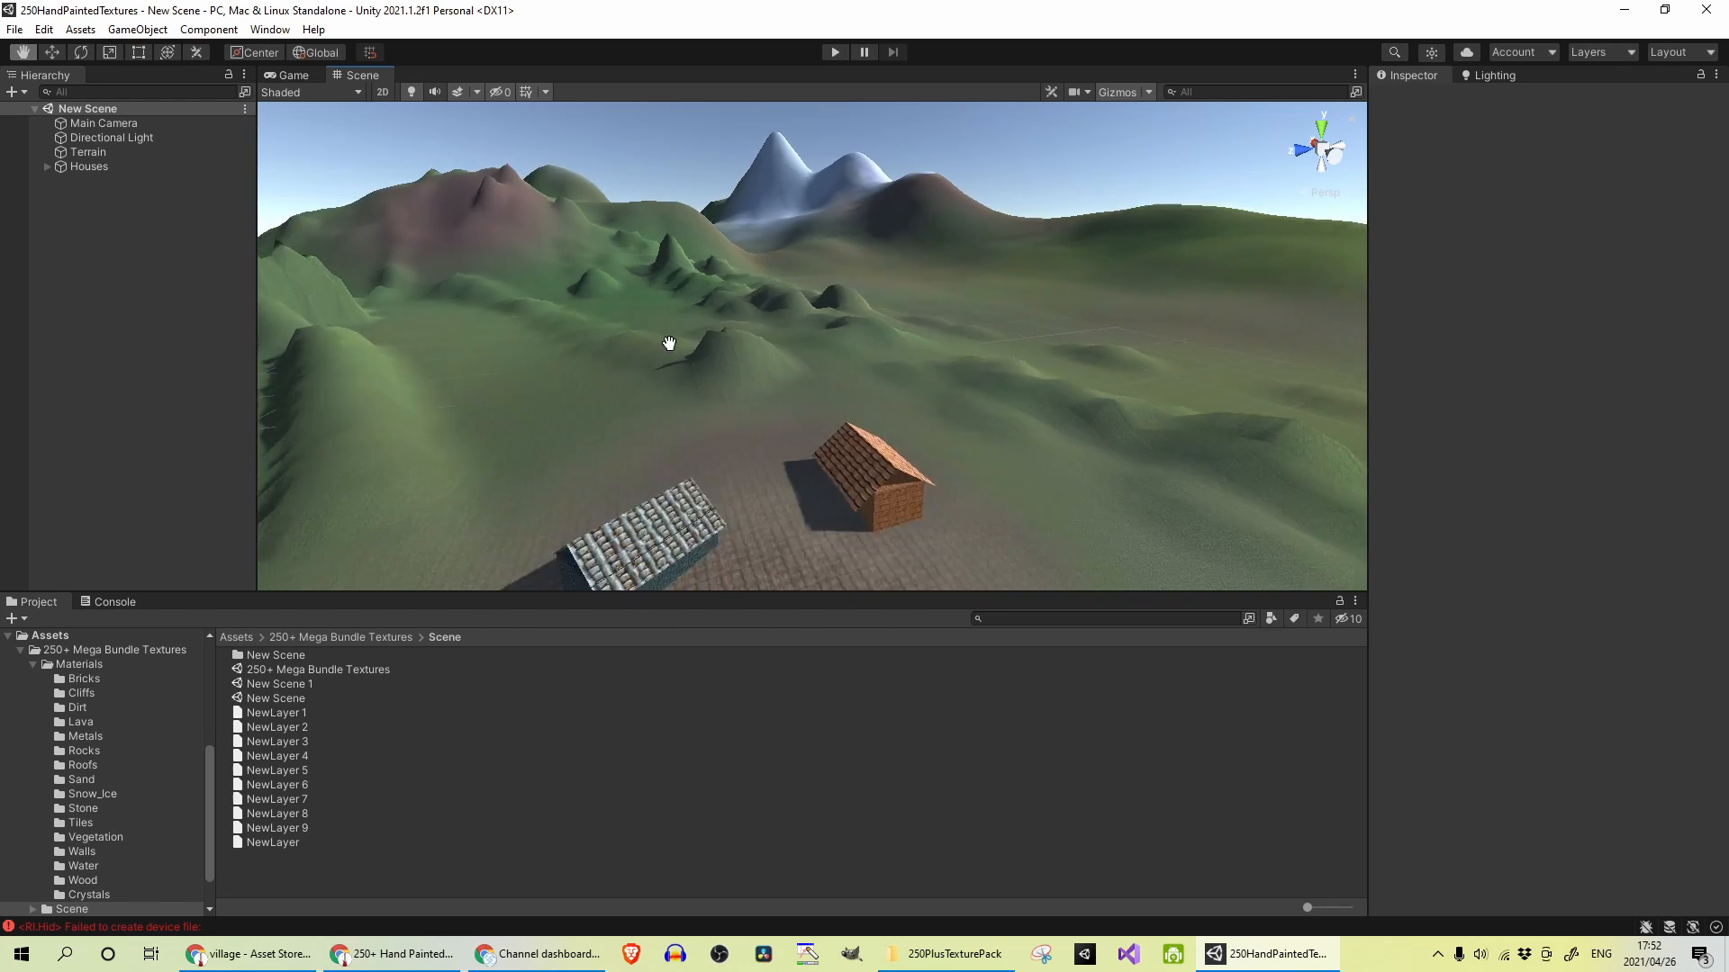
pyautogui.scroll(5, 667, 343)
pyautogui.moveTo(675, 307)
pyautogui.mouseDown(button='right')
pyautogui.moveTo(700, 437)
pyautogui.moveTo(688, 424)
pyautogui.moveTo(769, 393)
pyautogui.moveTo(712, 442)
pyautogui.moveTo(763, 393)
pyautogui.moveTo(880, 339)
pyautogui.mouseUp(button='right')
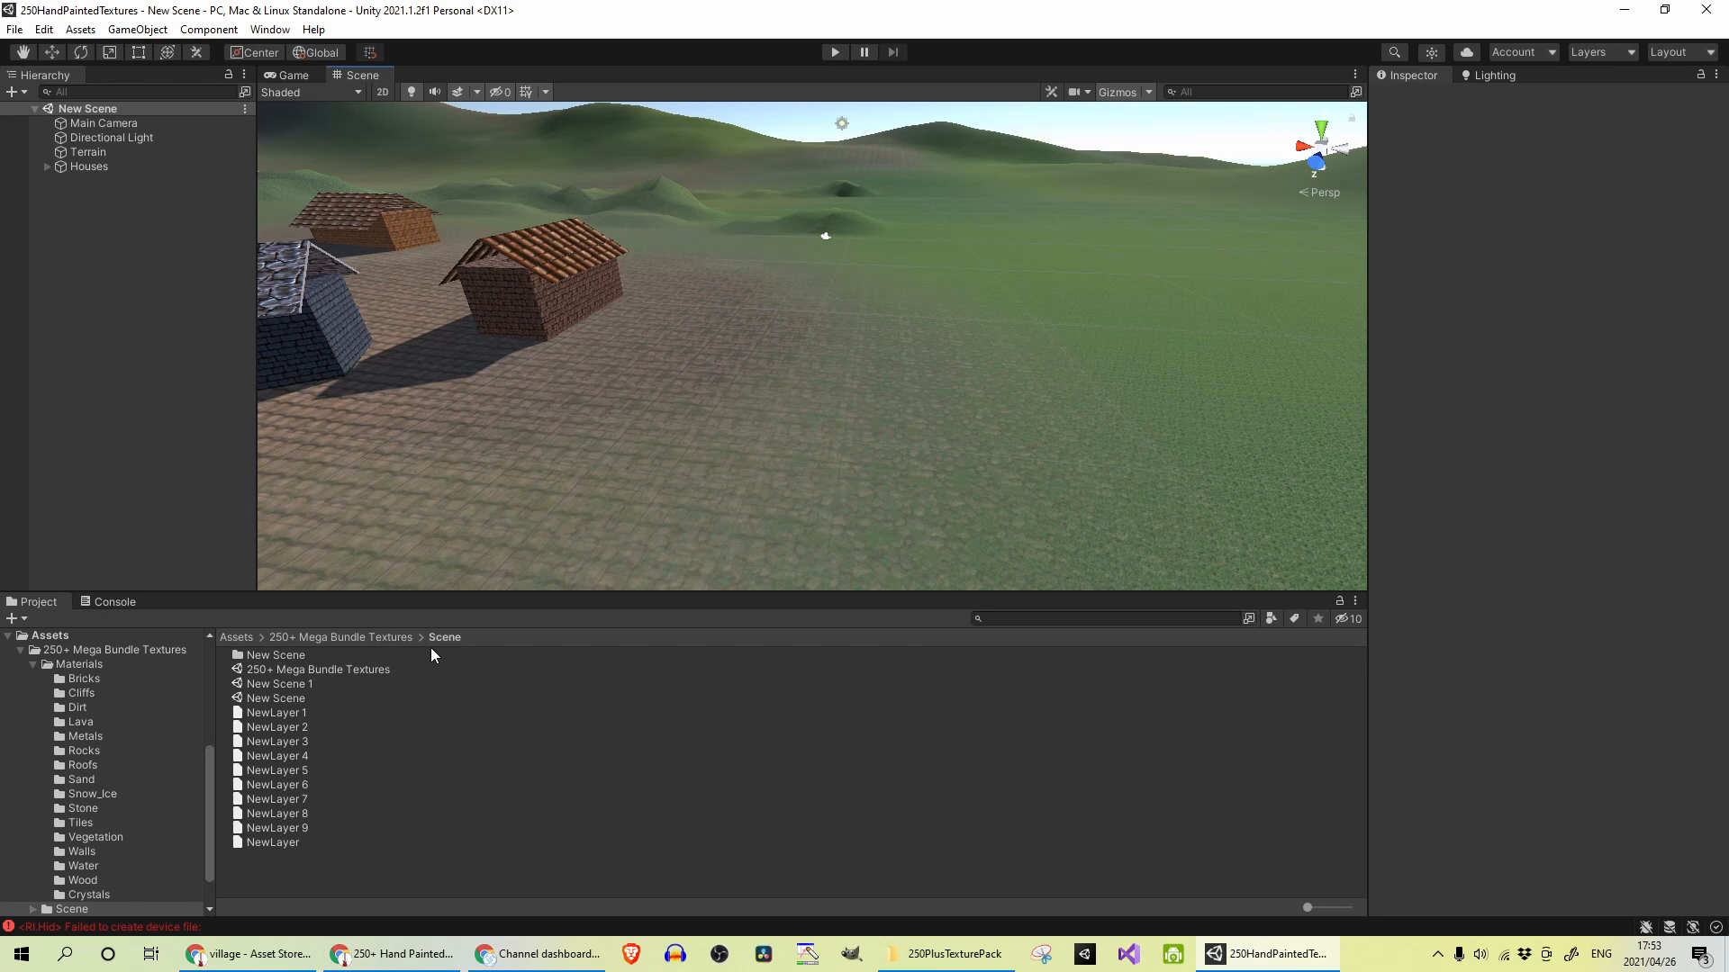
pyautogui.scroll(-5, 604, 457)
pyautogui.scroll(-3, 513, 405)
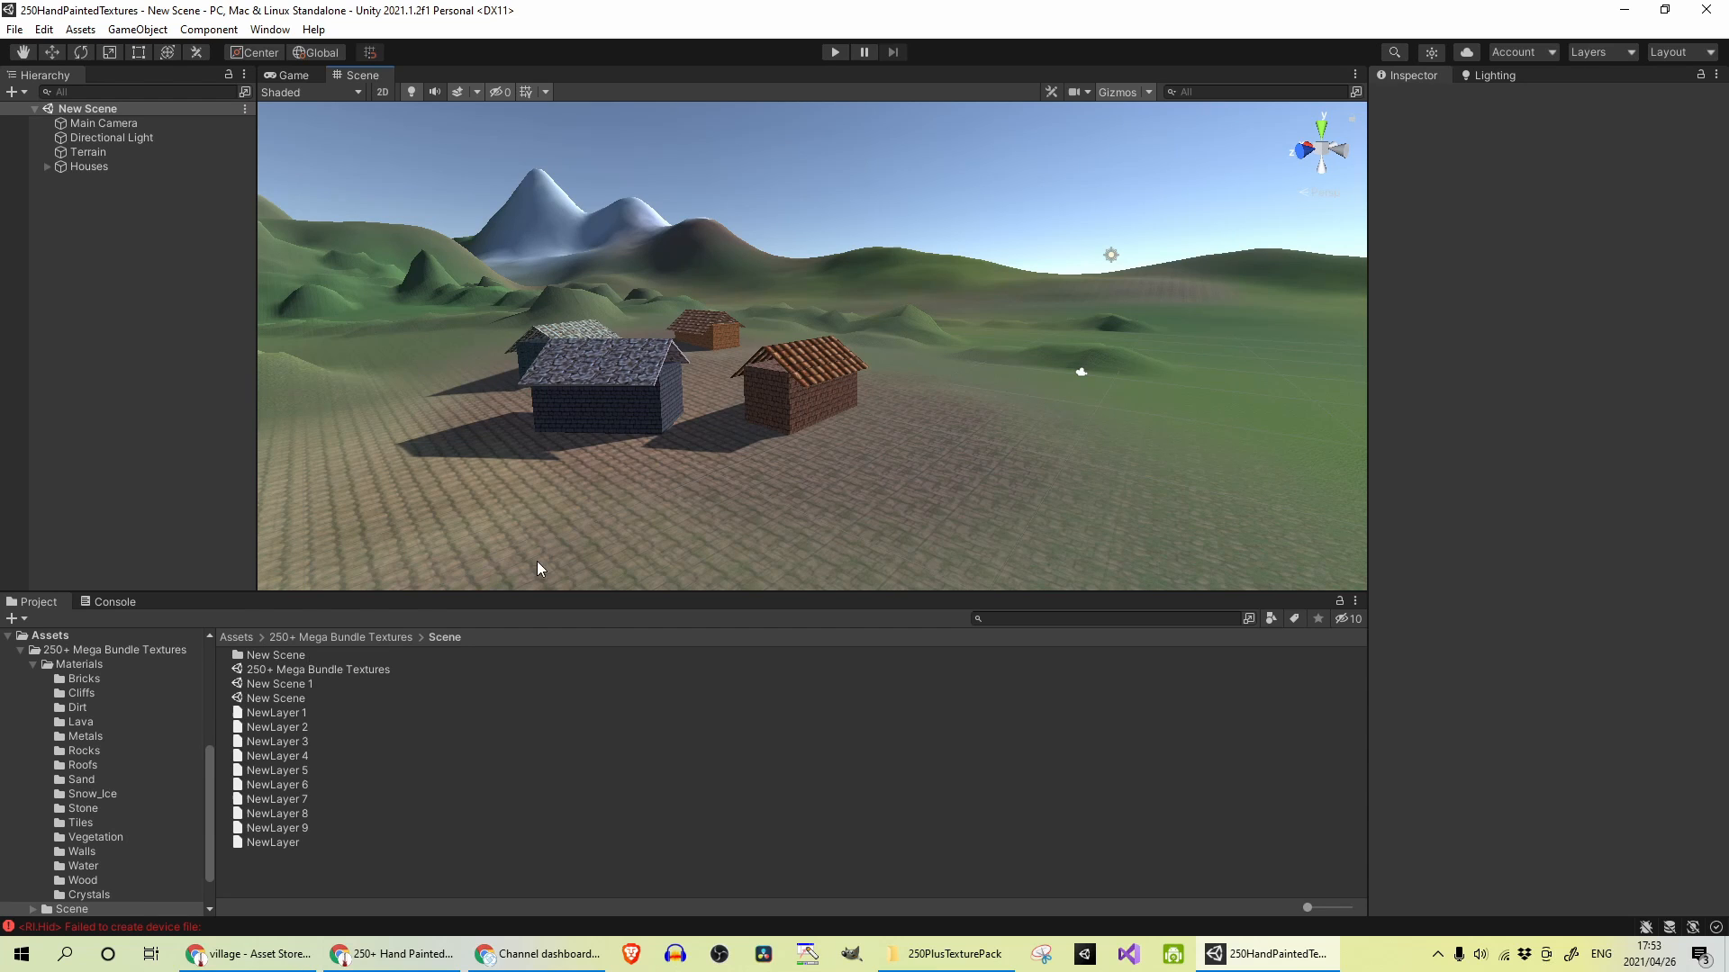
pyautogui.scroll(-3, 685, 456)
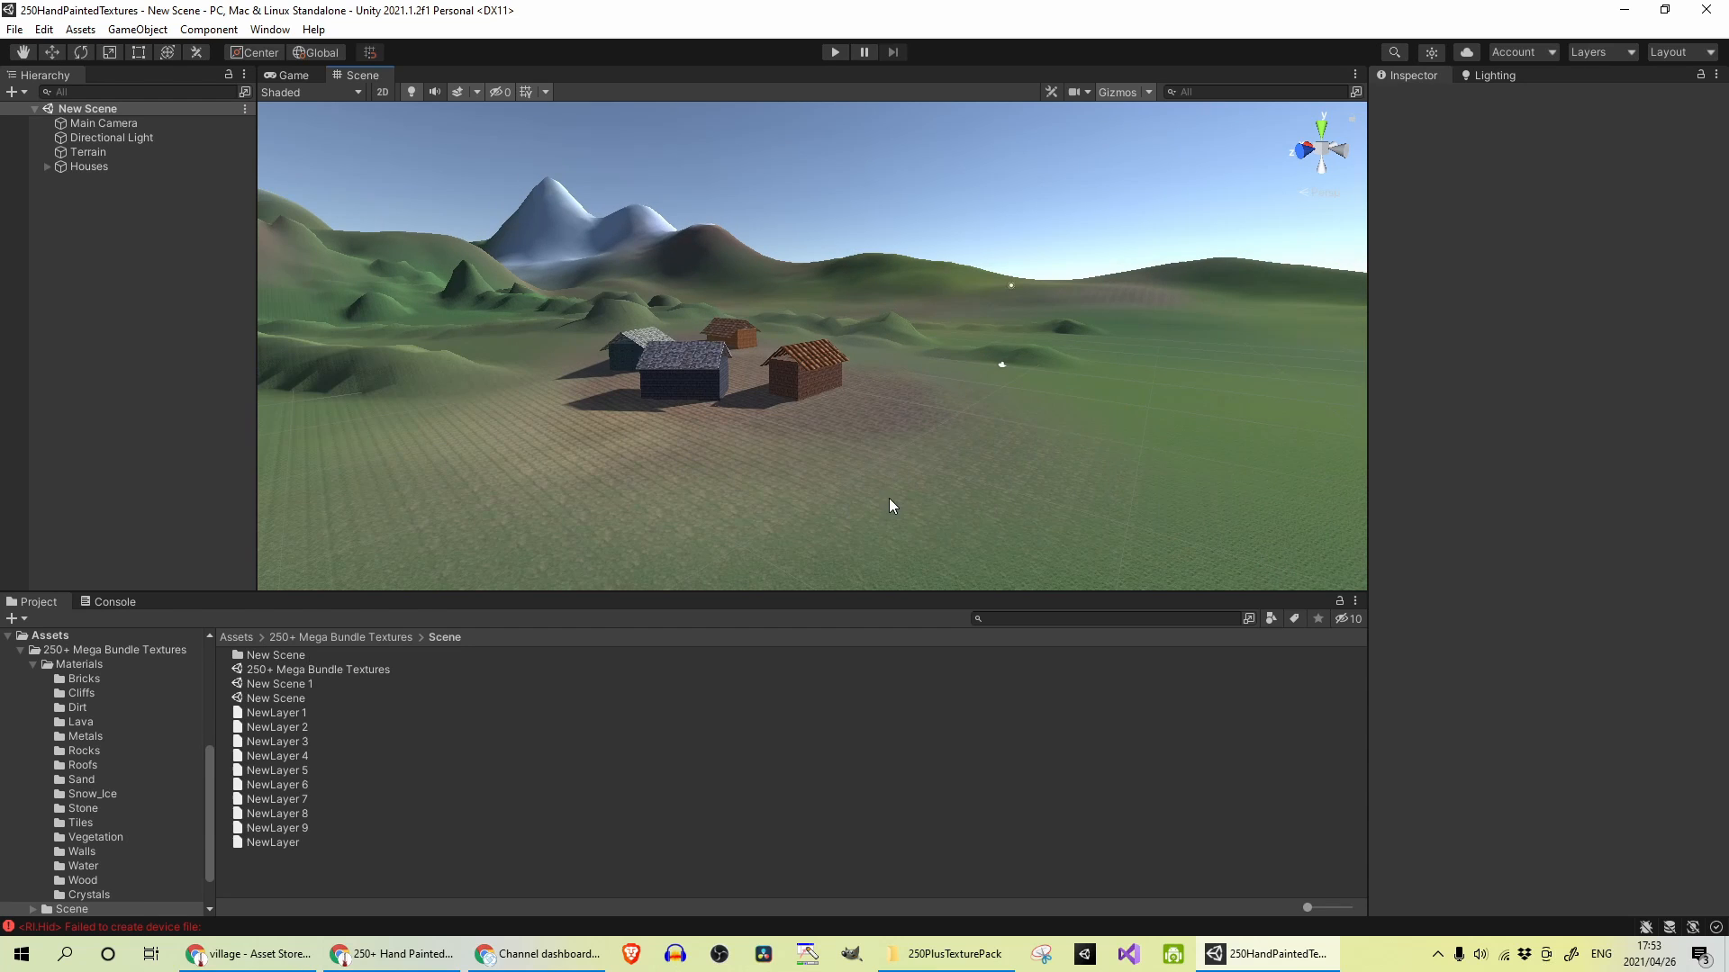
# - Select the Terrain and choose Edit Terrain Layers > Create Layer to get the texture picker
pyautogui.click(889, 499)
pyautogui.click(88, 152)
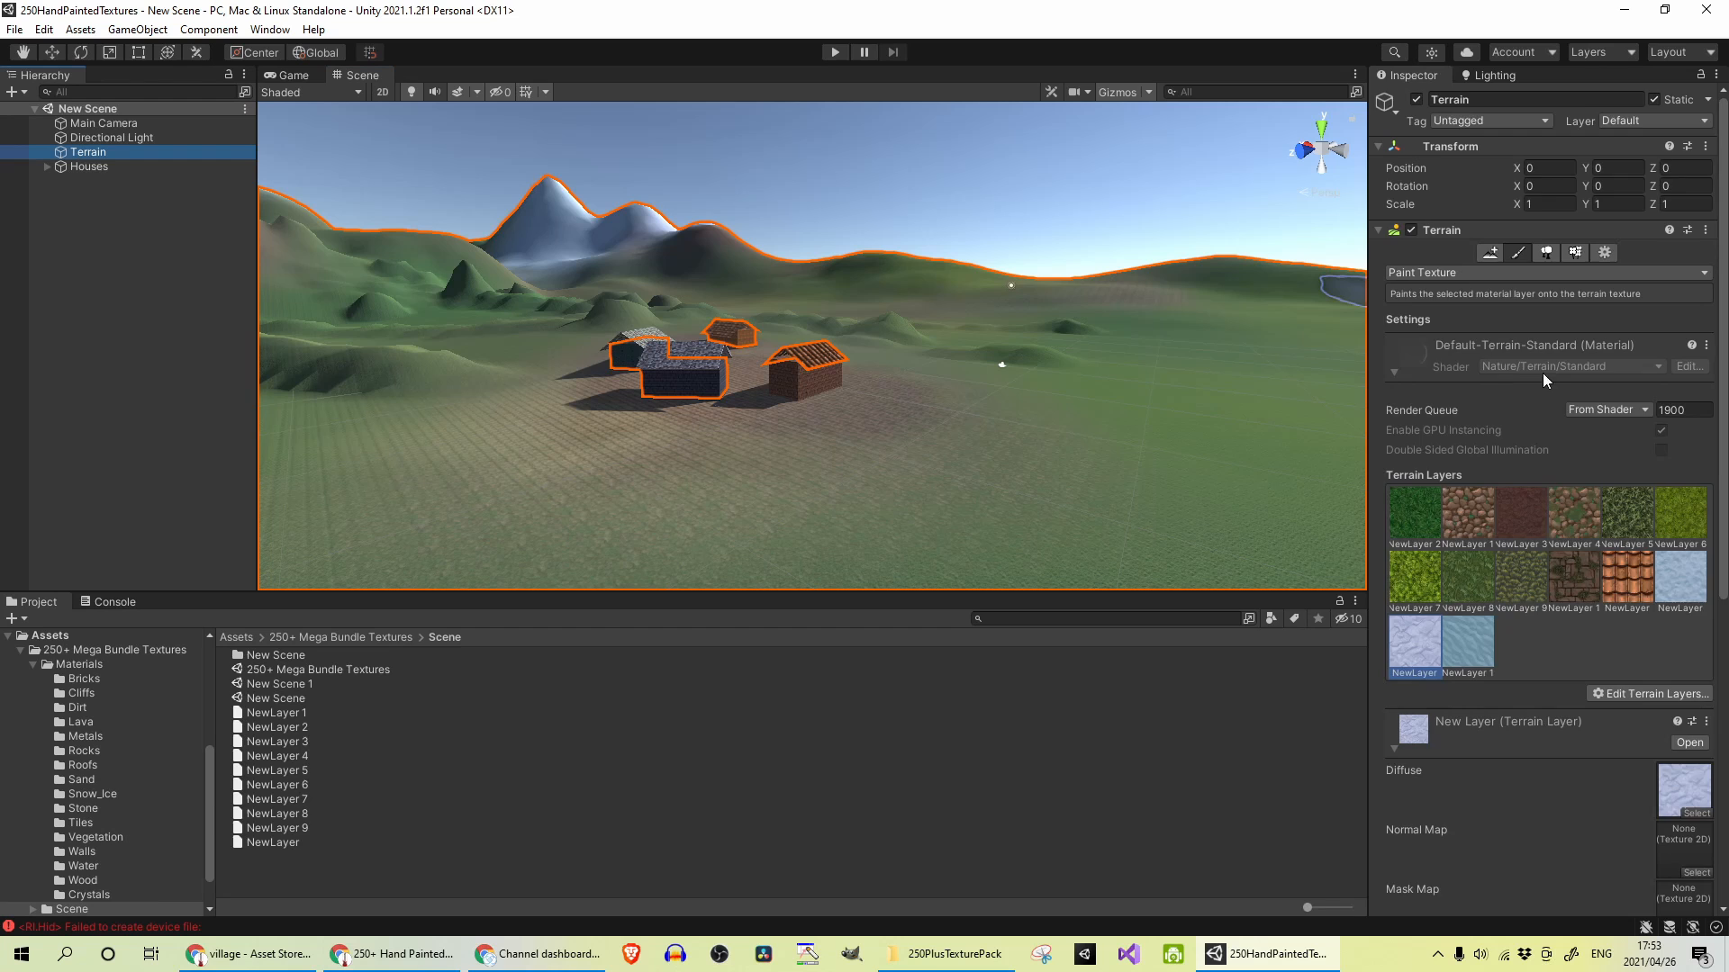
pyautogui.scroll(-6, 1606, 406)
pyautogui.scroll(3, 1607, 407)
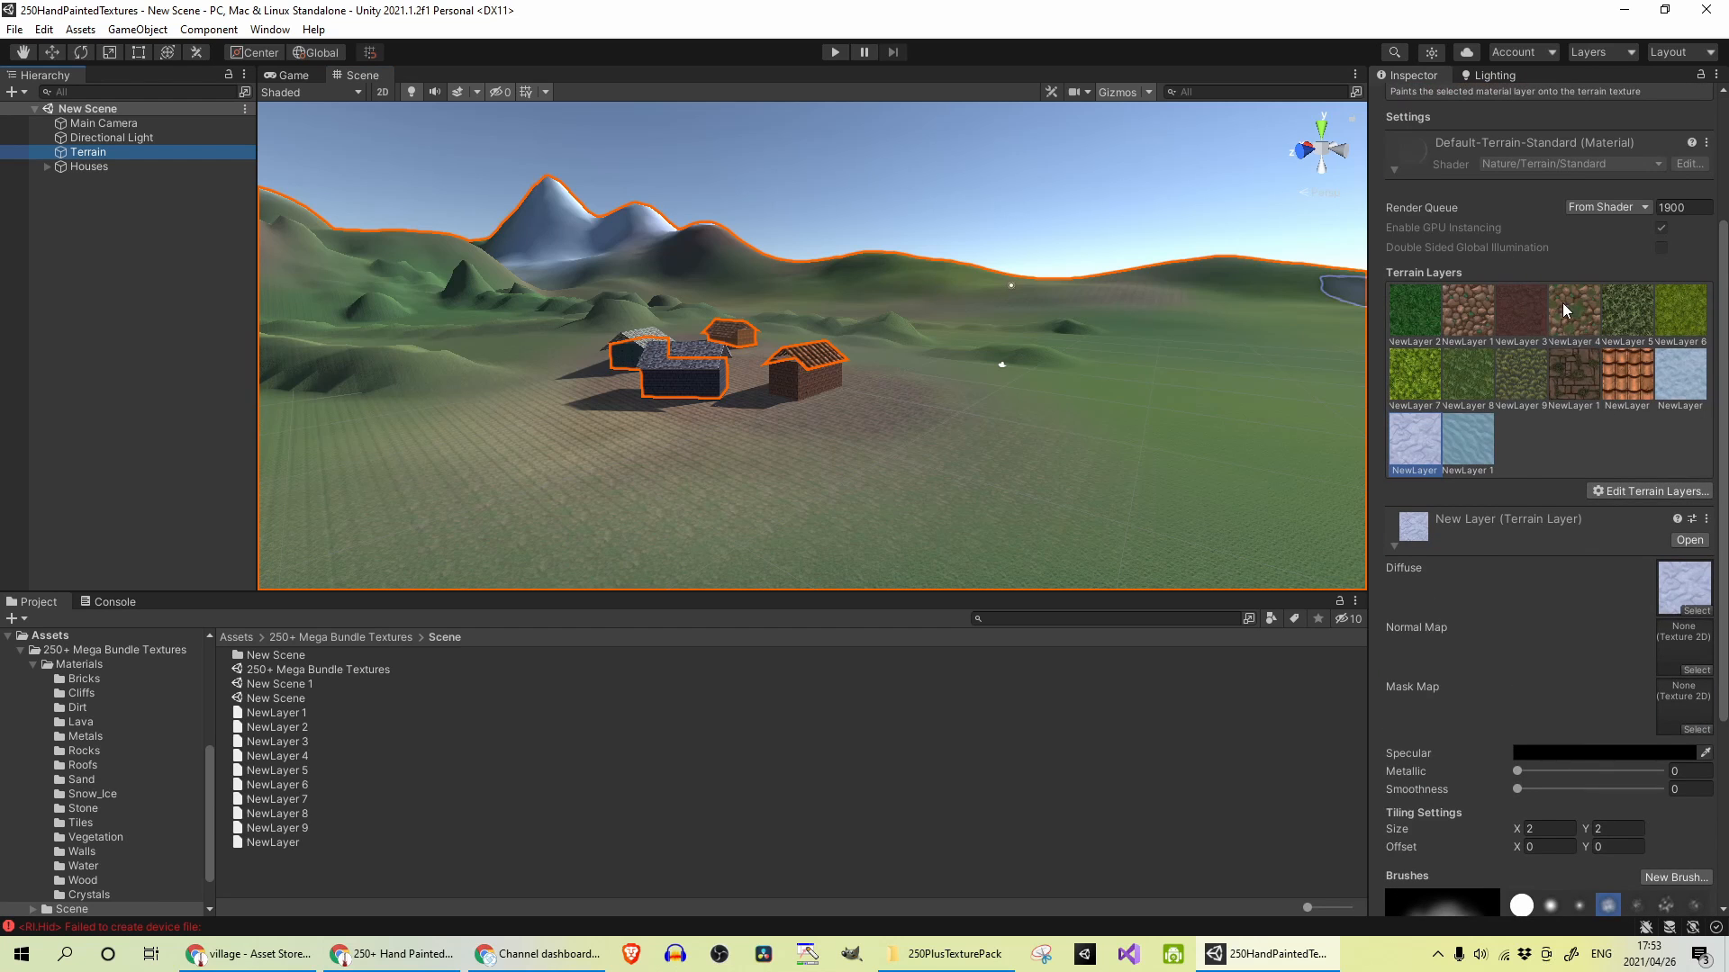
pyautogui.scroll(5, 1564, 311)
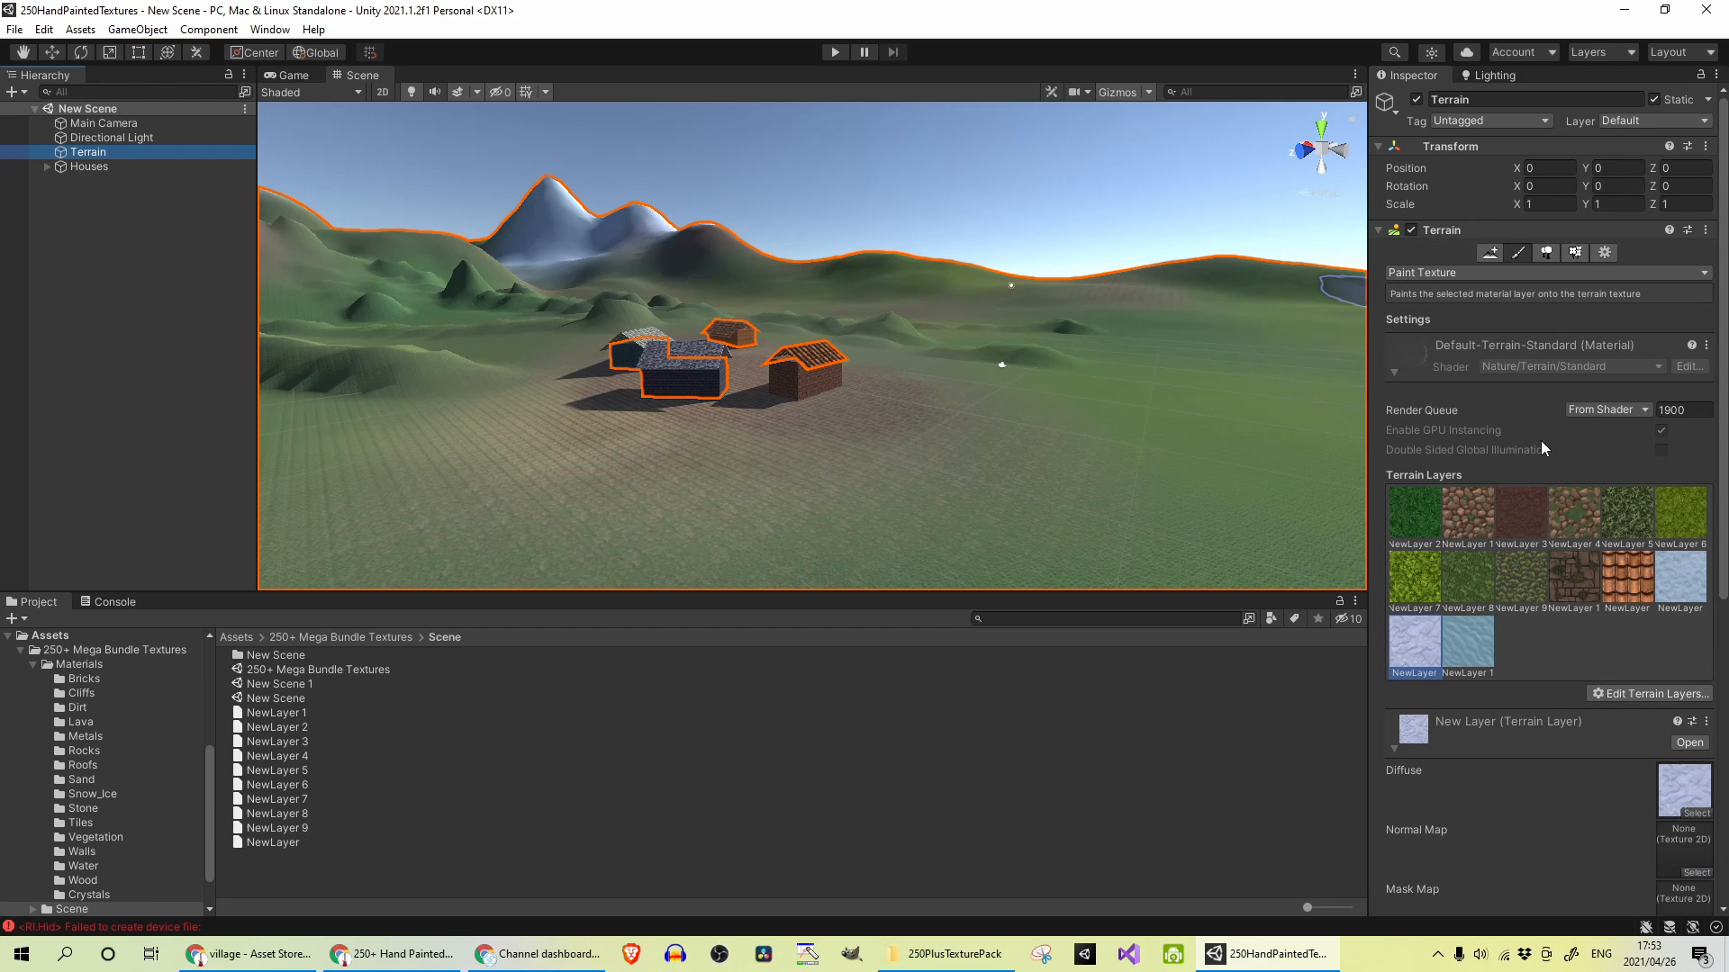
pyautogui.scroll(-3, 1547, 445)
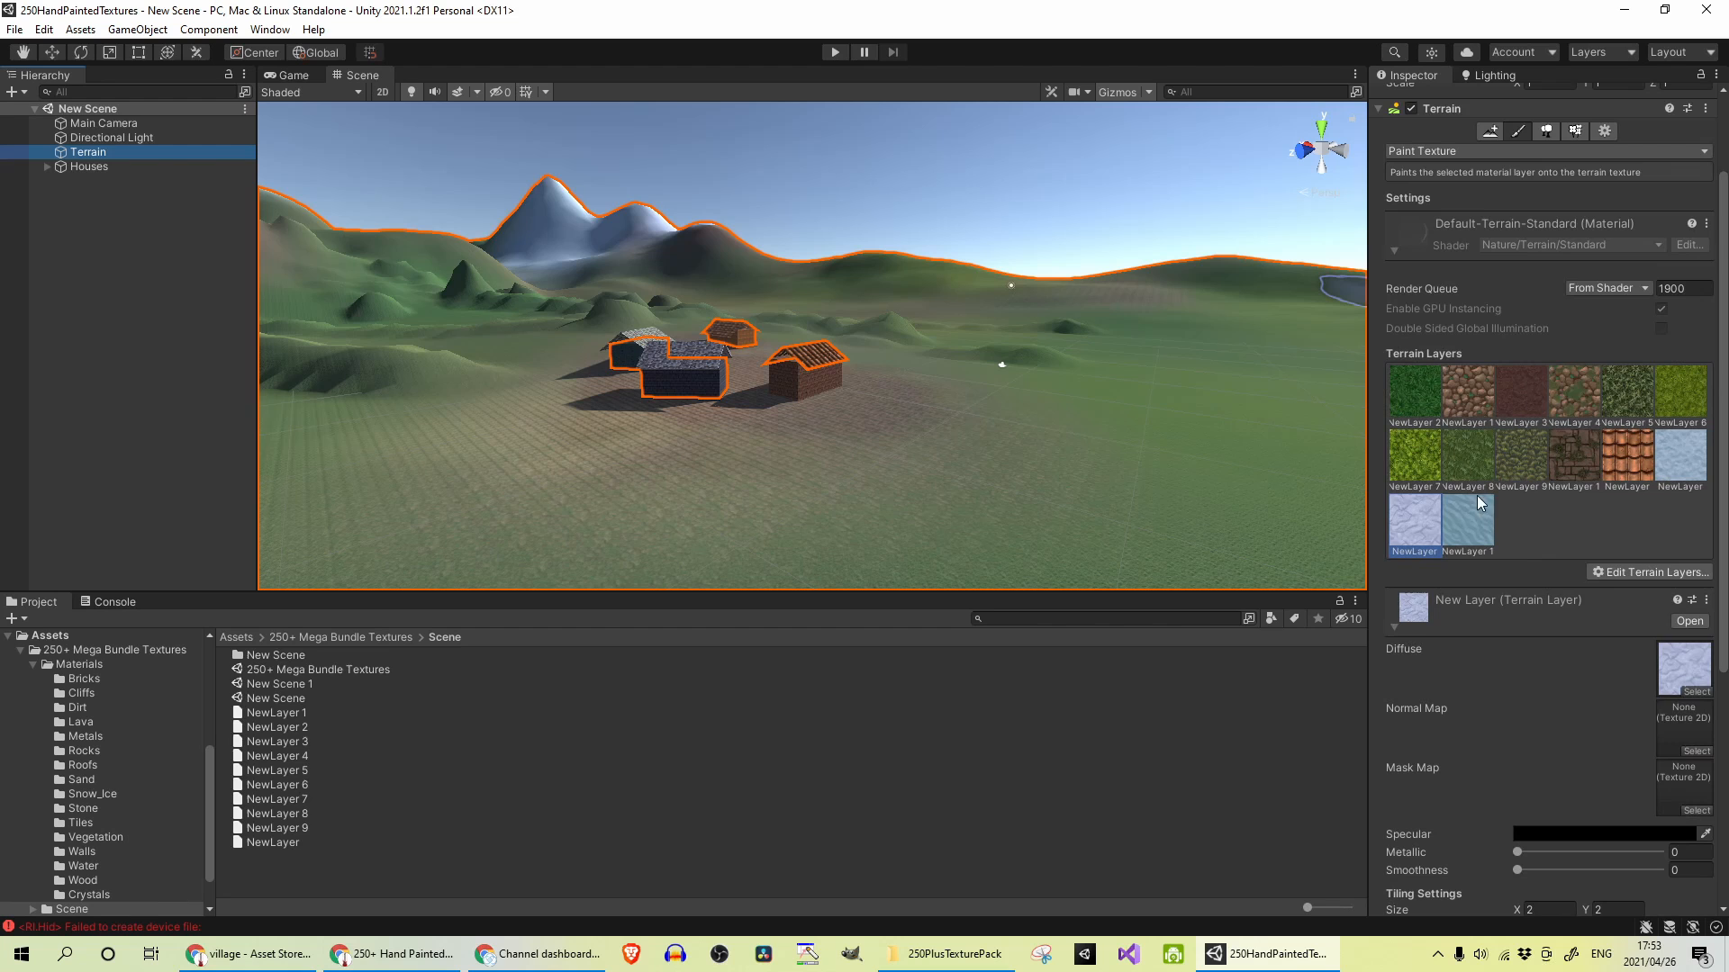
pyautogui.click(1651, 572)
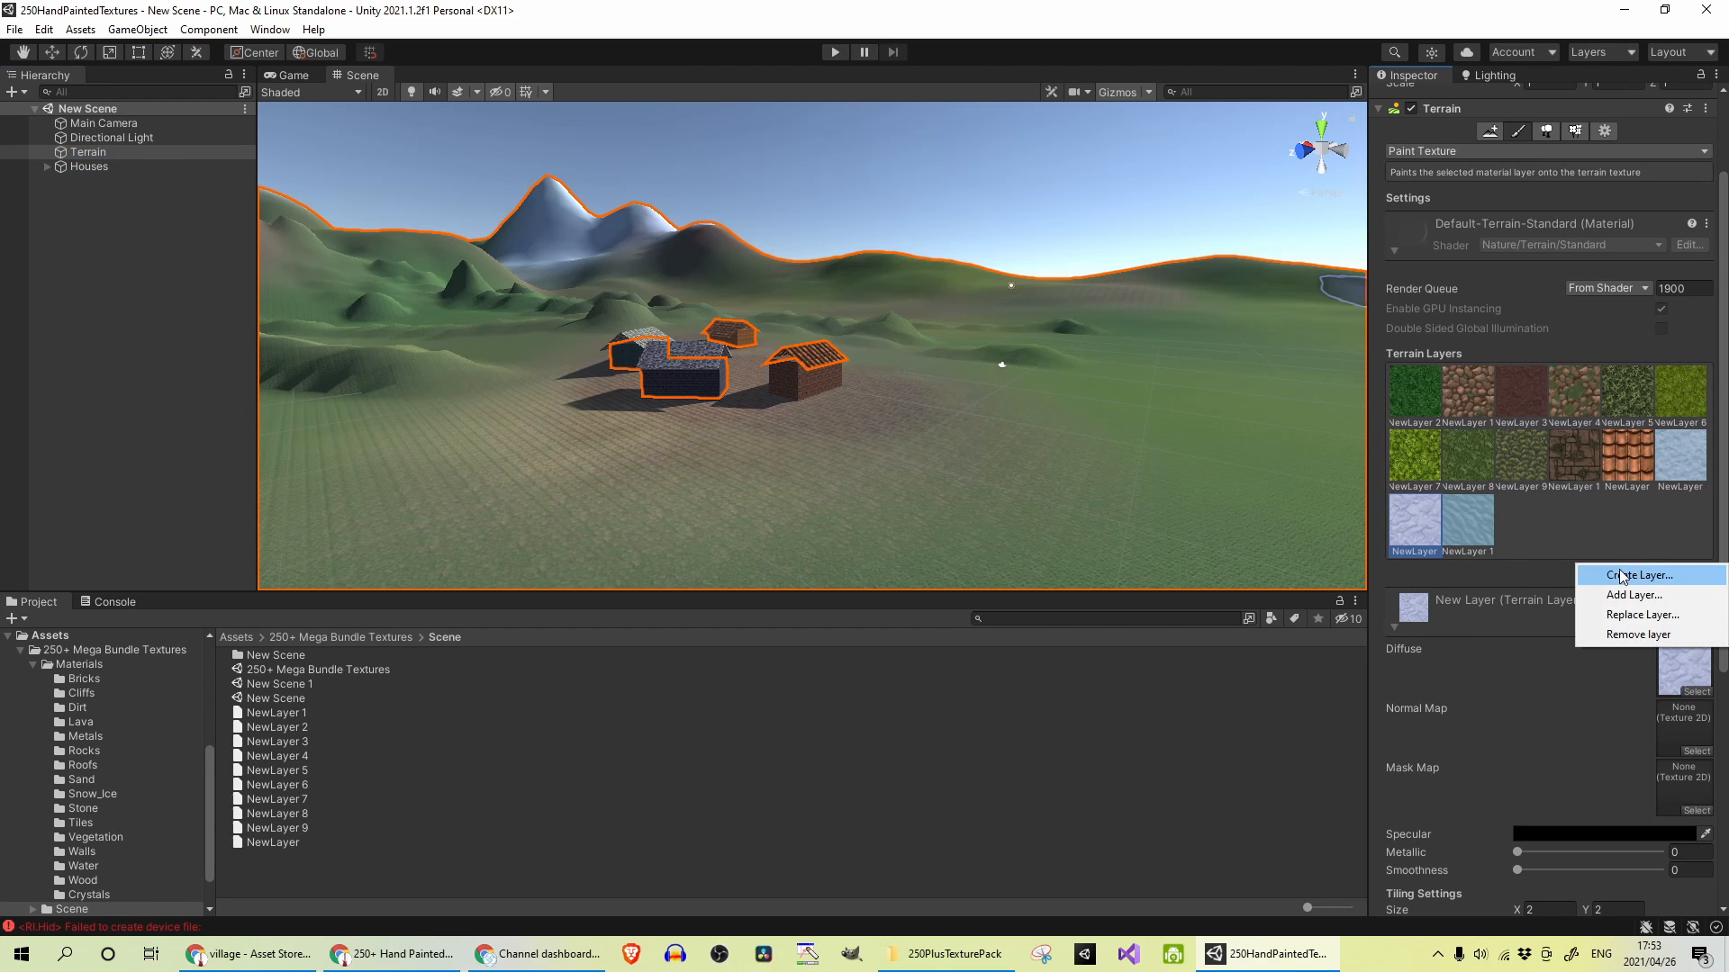
pyautogui.click(1626, 575)
pyautogui.scroll(-5, 1230, 578)
# - Try Vol_1_6_Normal, vol_4_1_Height and Vol_3_2_Ambient_Occlusion in the picker, then close it to create the layer
pyautogui.click(850, 472)
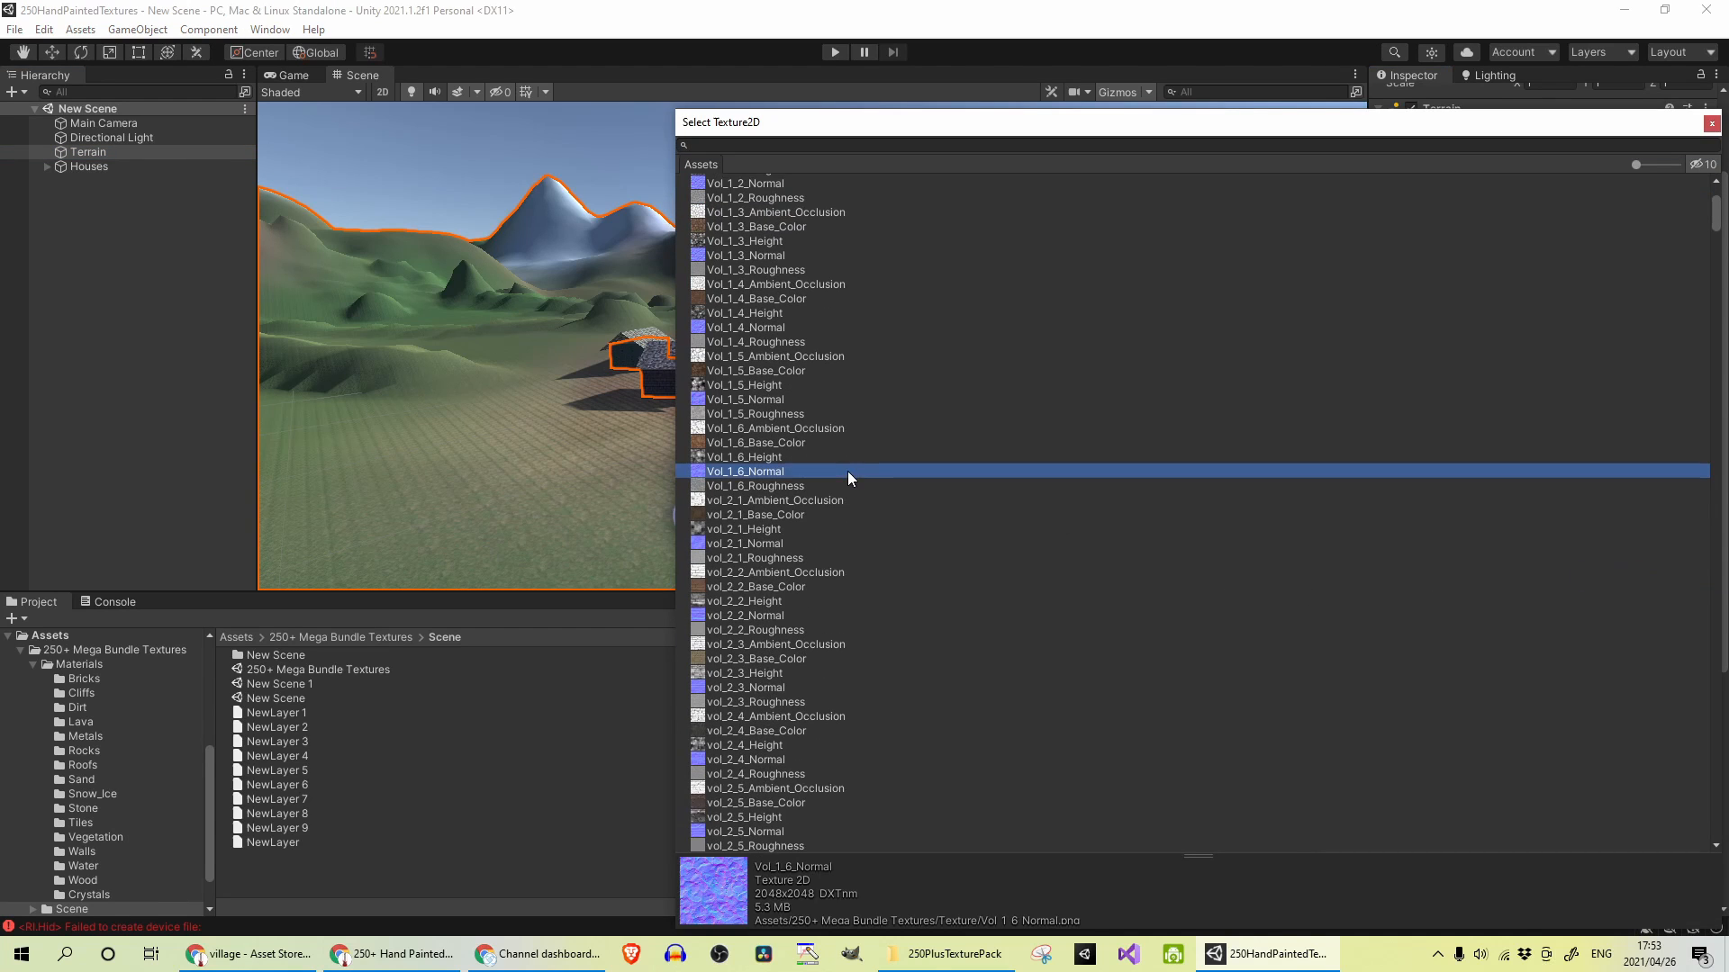
pyautogui.scroll(3, 847, 471)
pyautogui.scroll(-8, 868, 480)
pyautogui.scroll(-5, 897, 510)
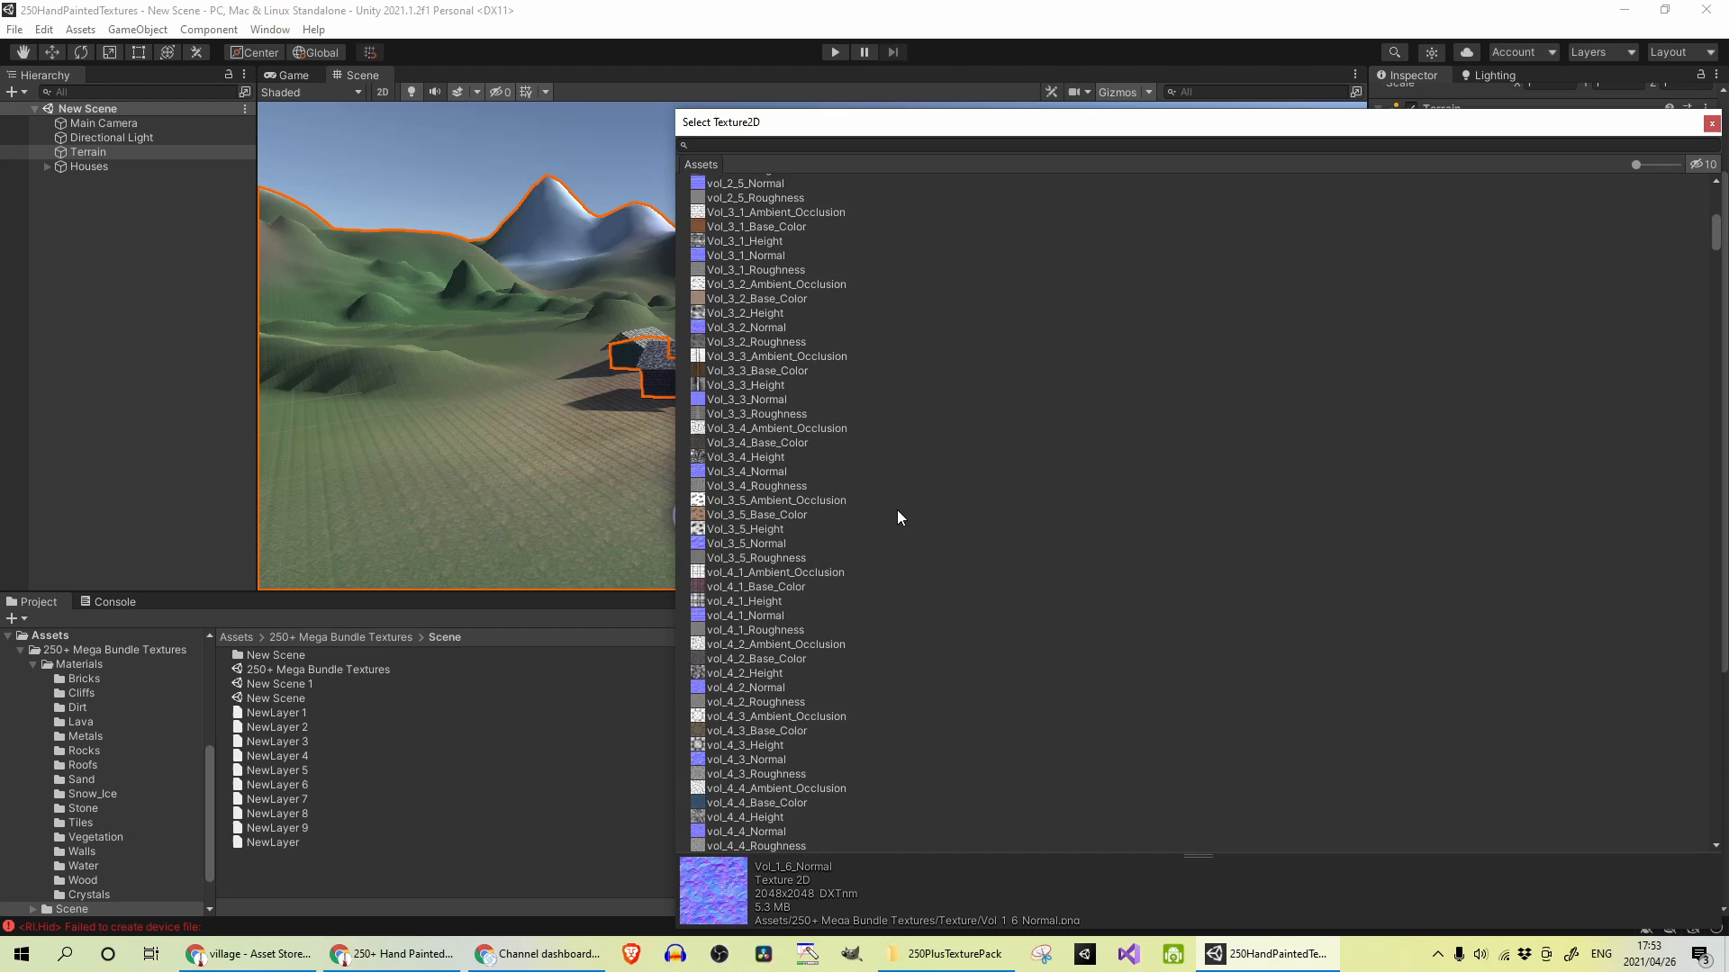
pyautogui.scroll(-2, 897, 510)
pyautogui.click(871, 494)
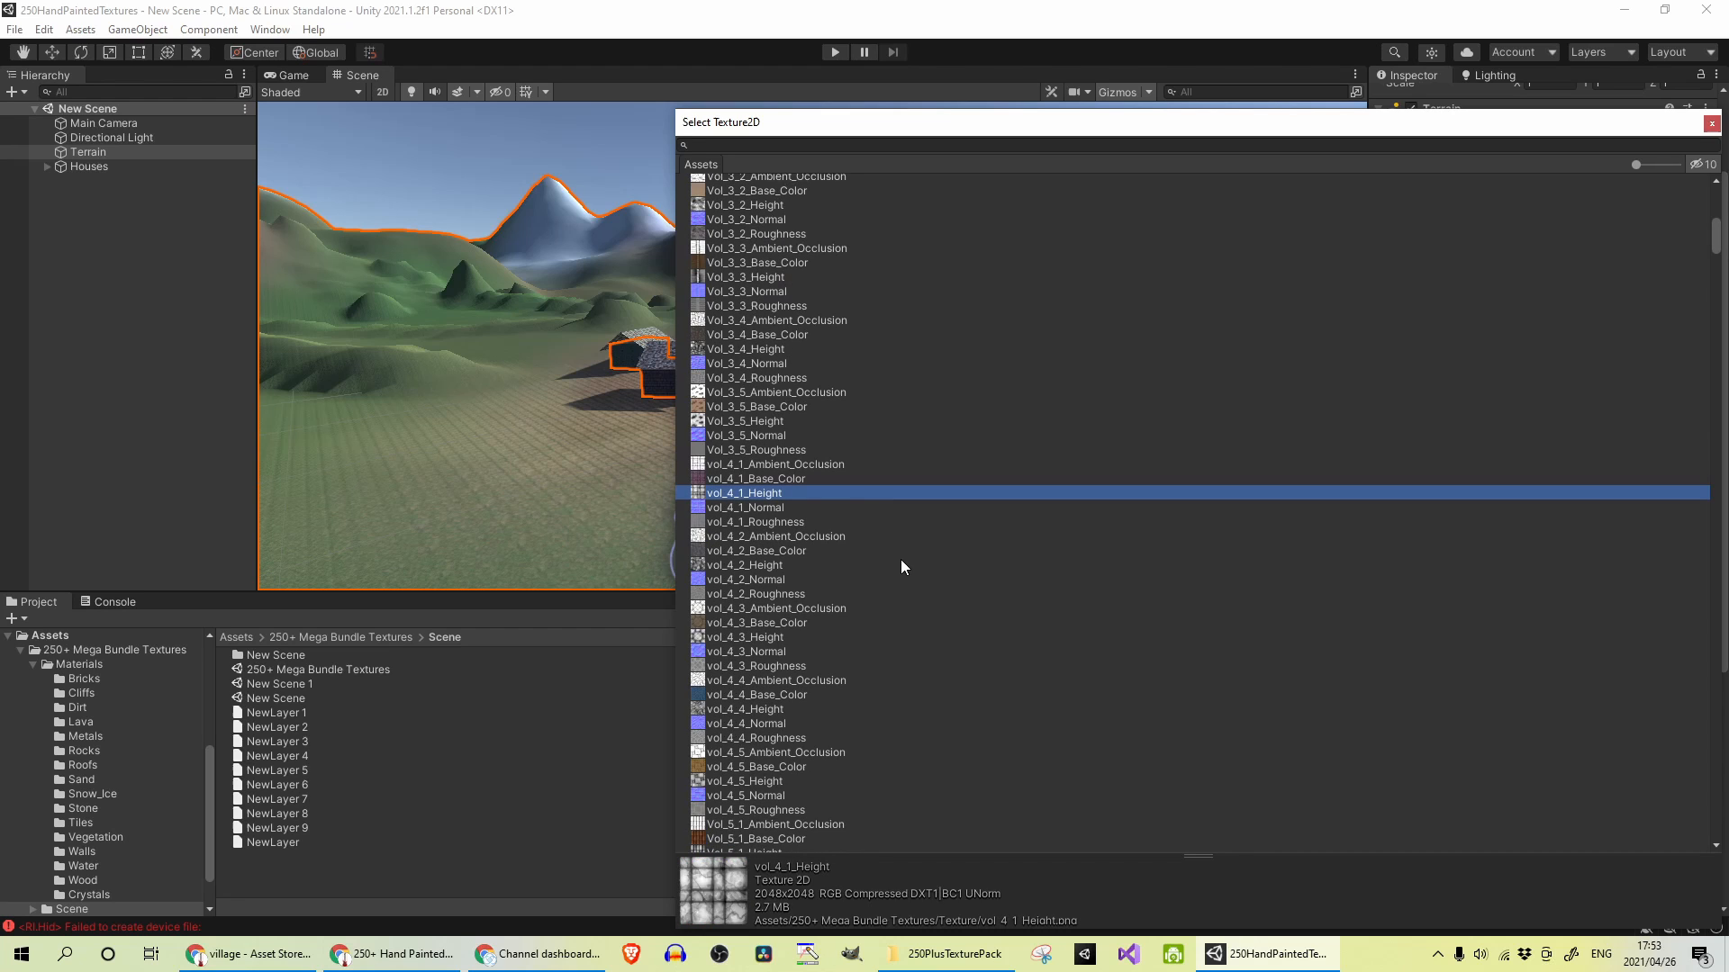
pyautogui.scroll(5, 901, 559)
pyautogui.scroll(5, 901, 560)
pyautogui.scroll(3, 920, 574)
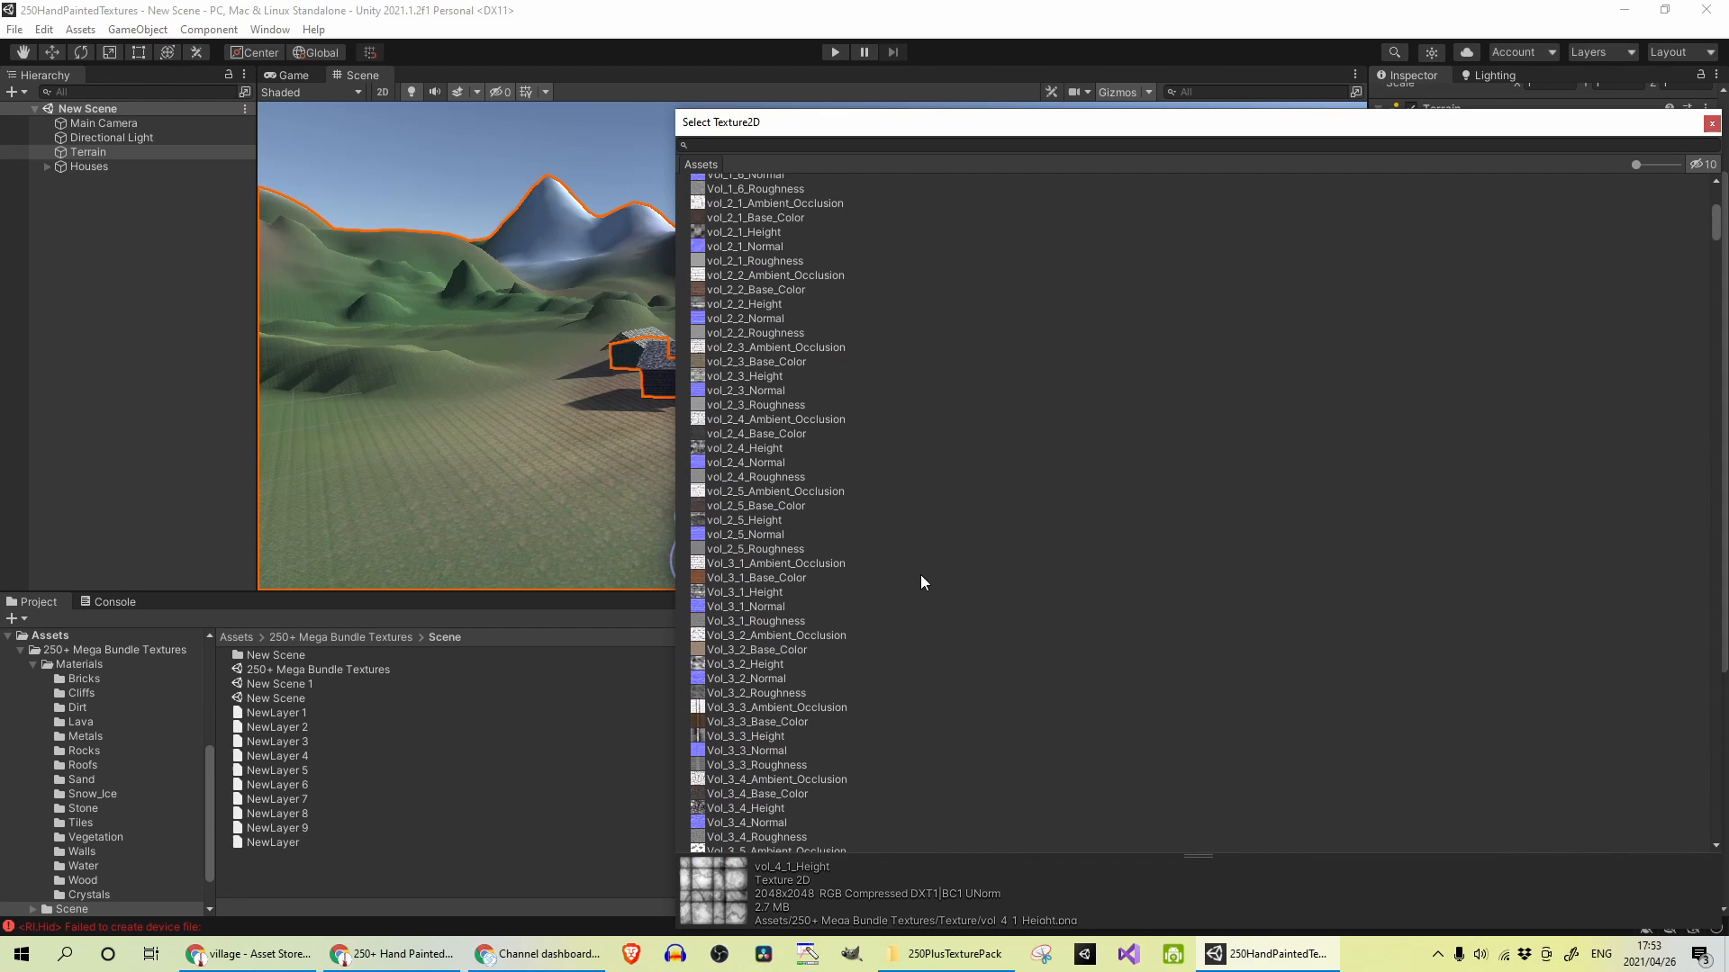
pyautogui.scroll(-4, 920, 574)
pyautogui.click(714, 447)
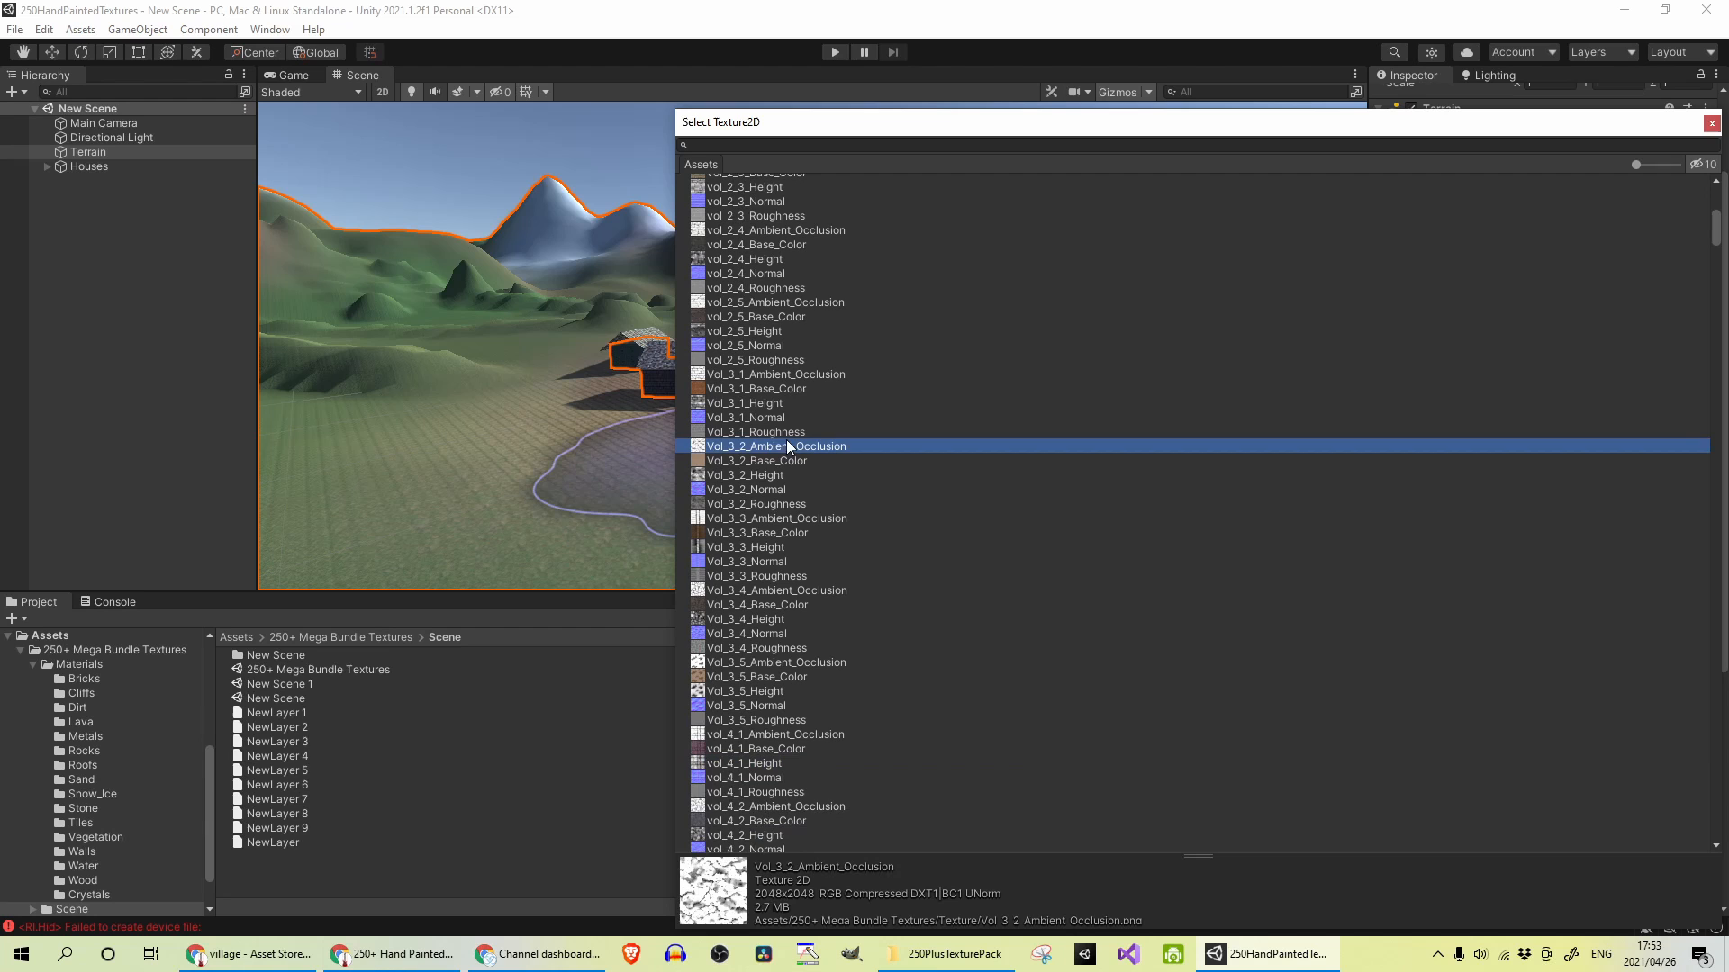
pyautogui.scroll(-5, 907, 582)
pyautogui.scroll(-5, 891, 549)
pyautogui.scroll(-5, 892, 550)
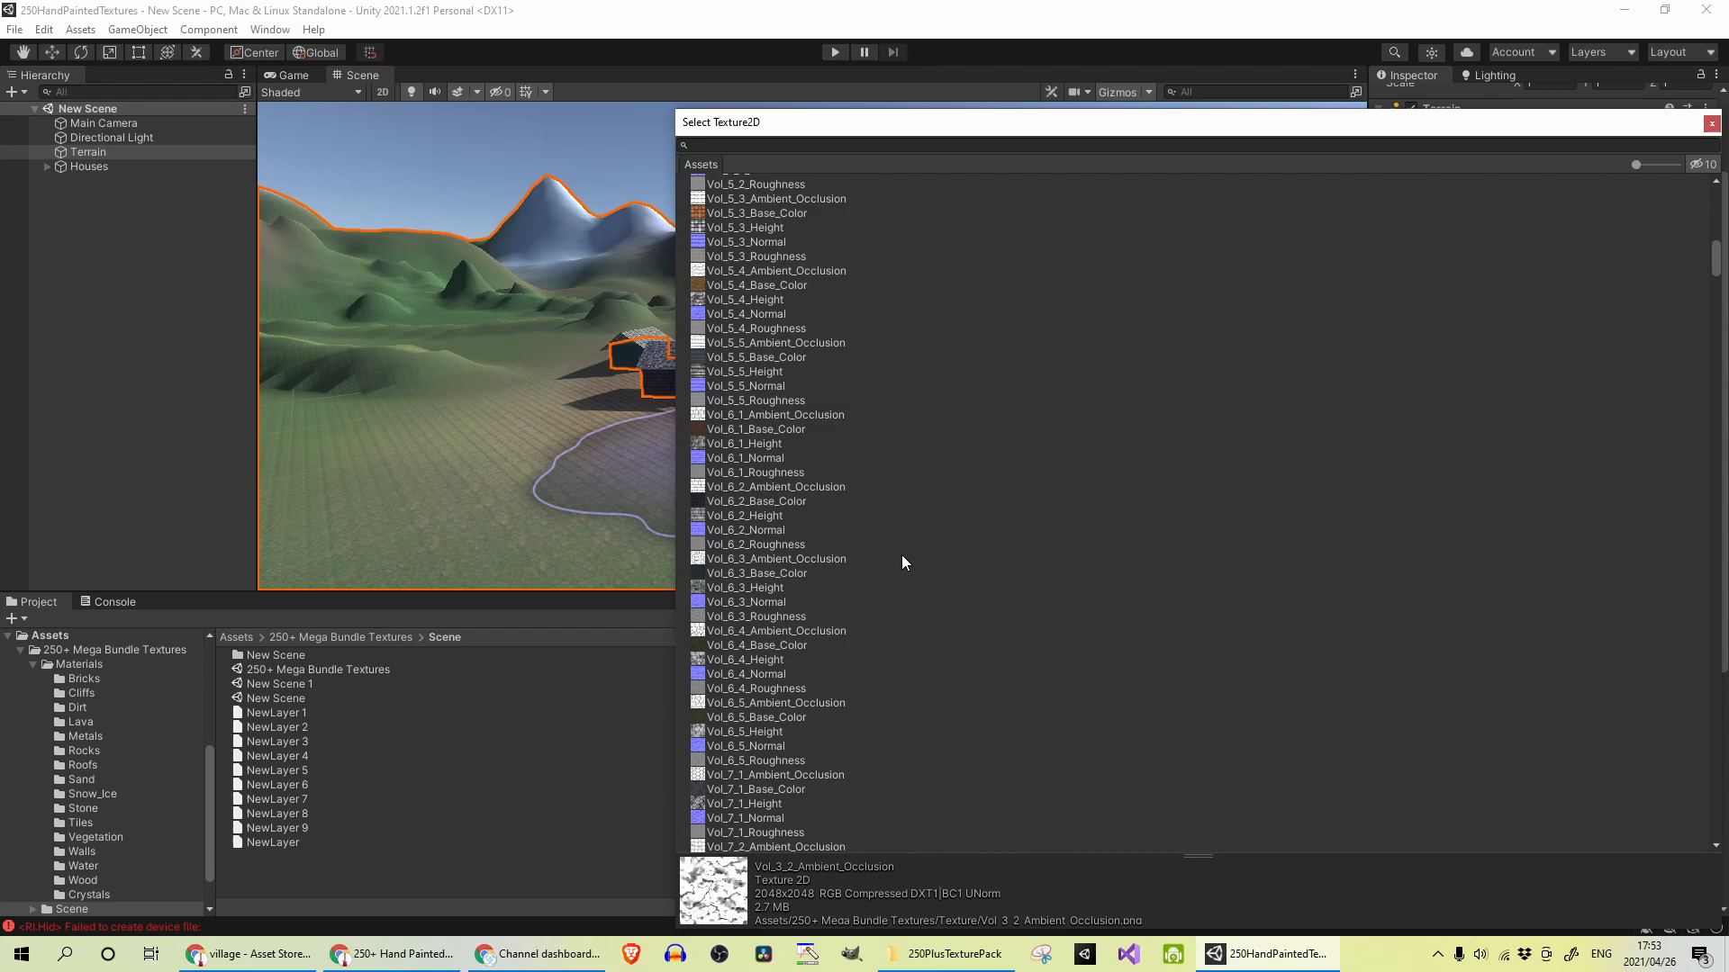
pyautogui.scroll(-5, 901, 556)
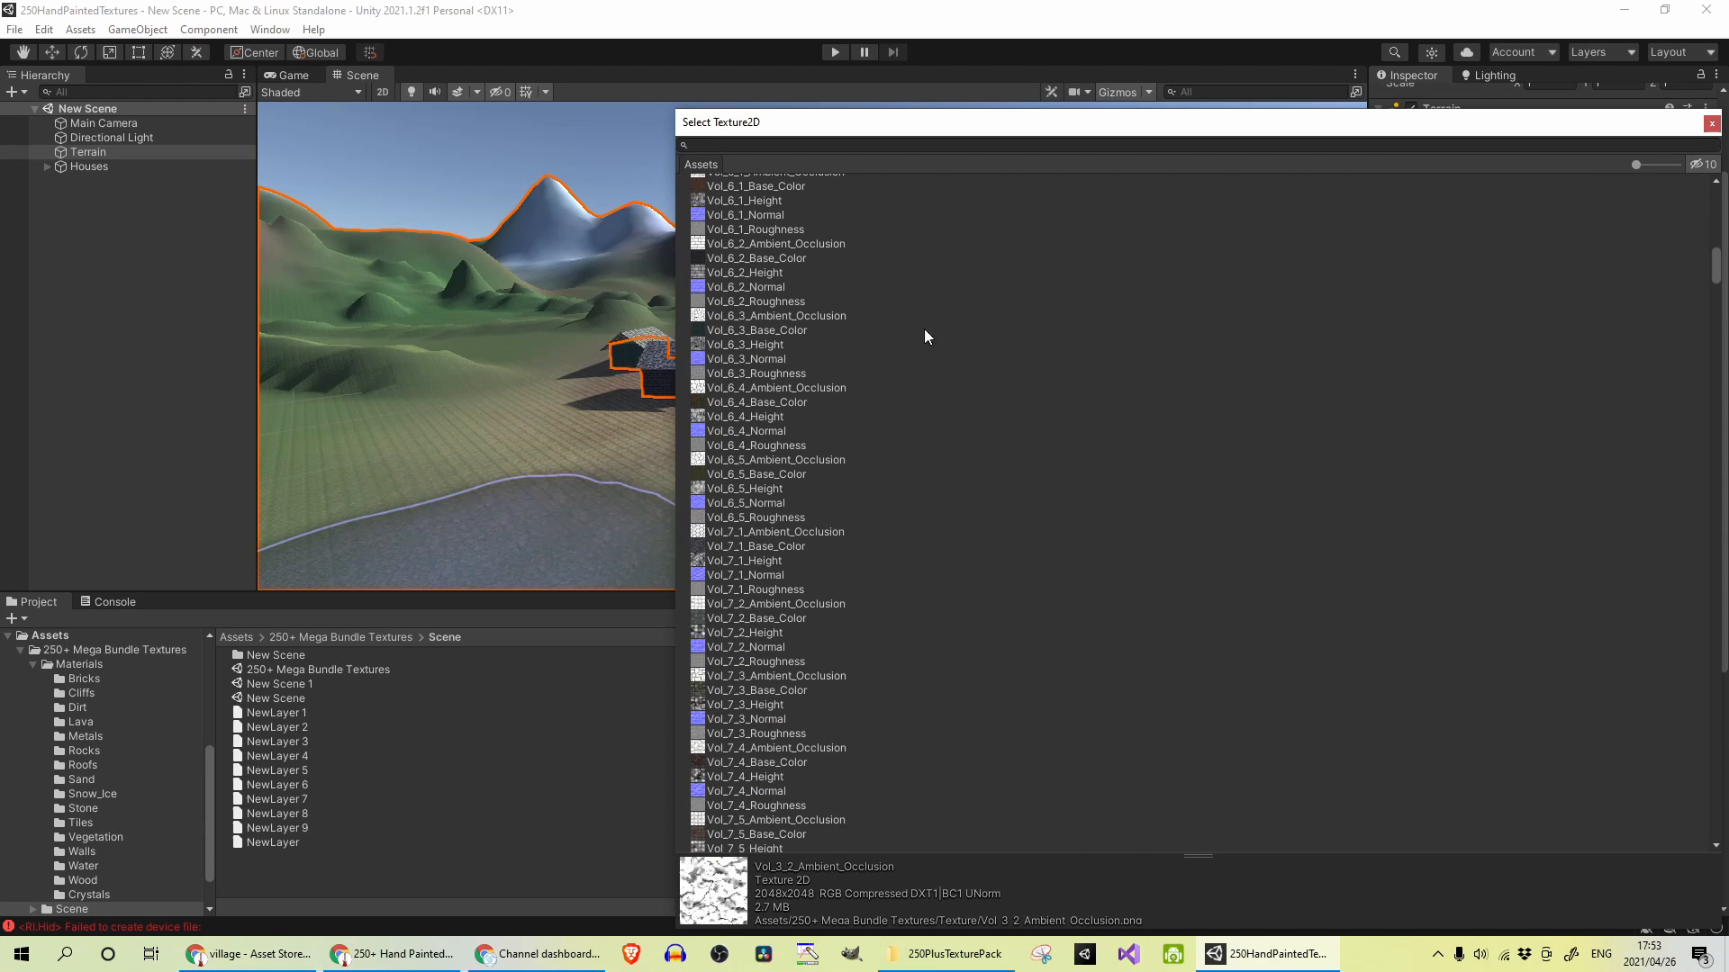
pyautogui.click(1710, 123)
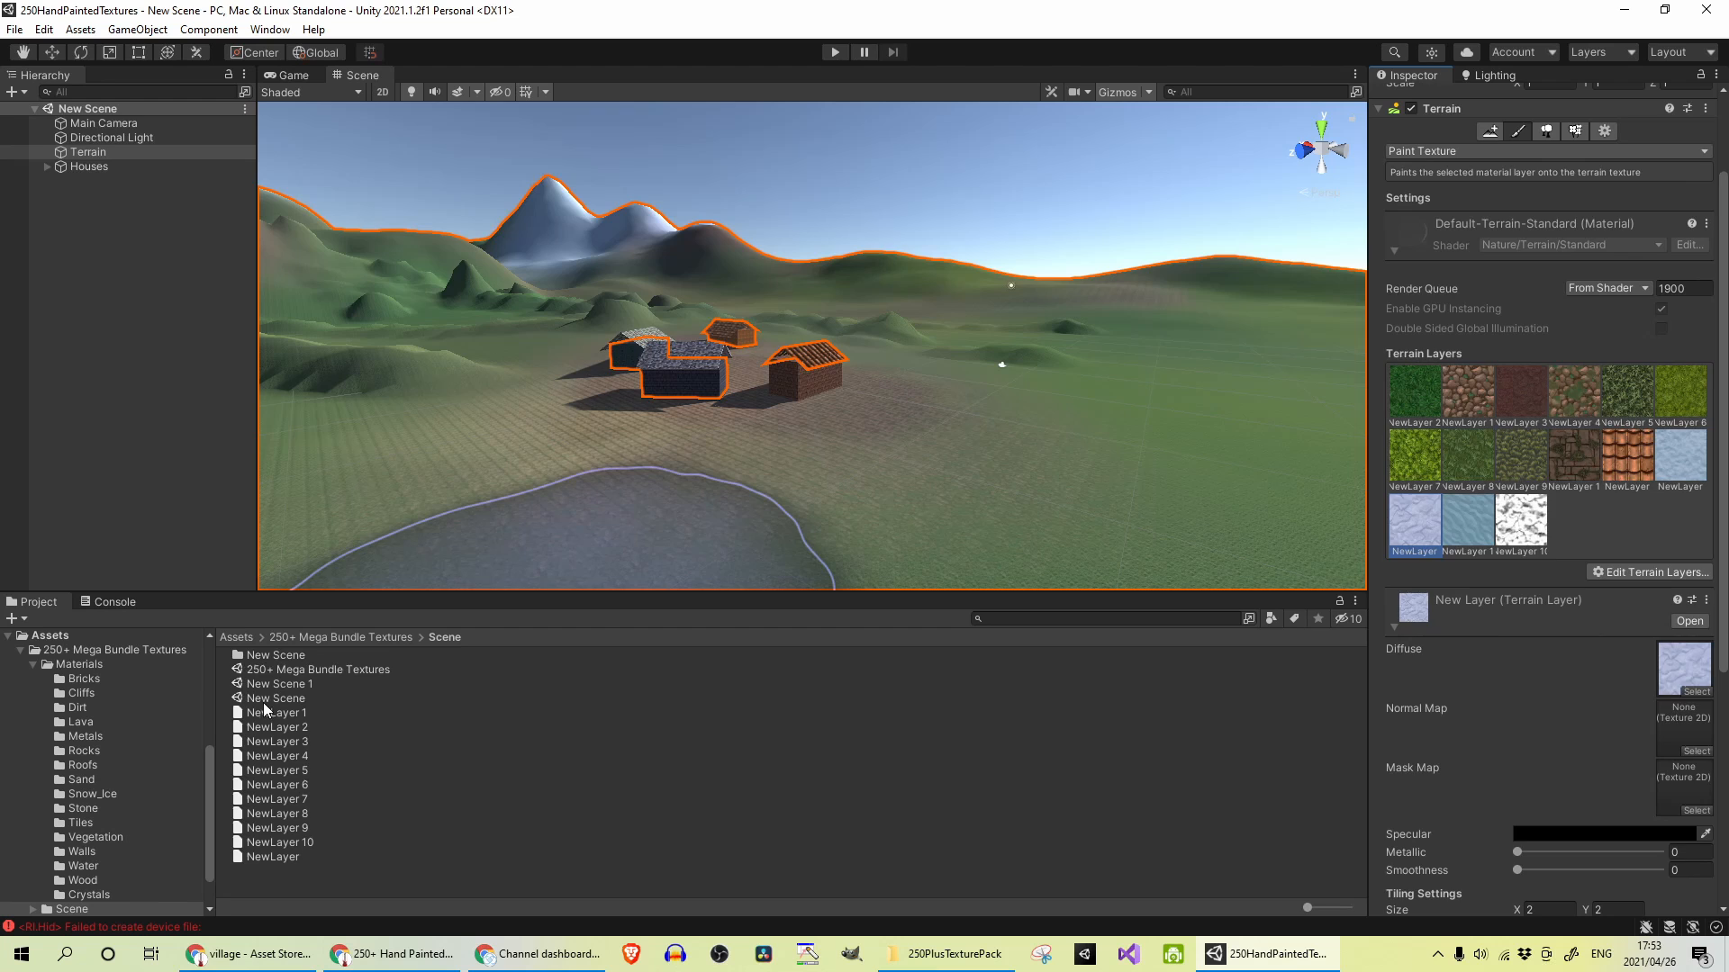
# - Load the 250+ Mega Bundle Textures demo scene and view its tile grid from the top
pyautogui.click(294, 673)
pyautogui.doubleClick(293, 672)
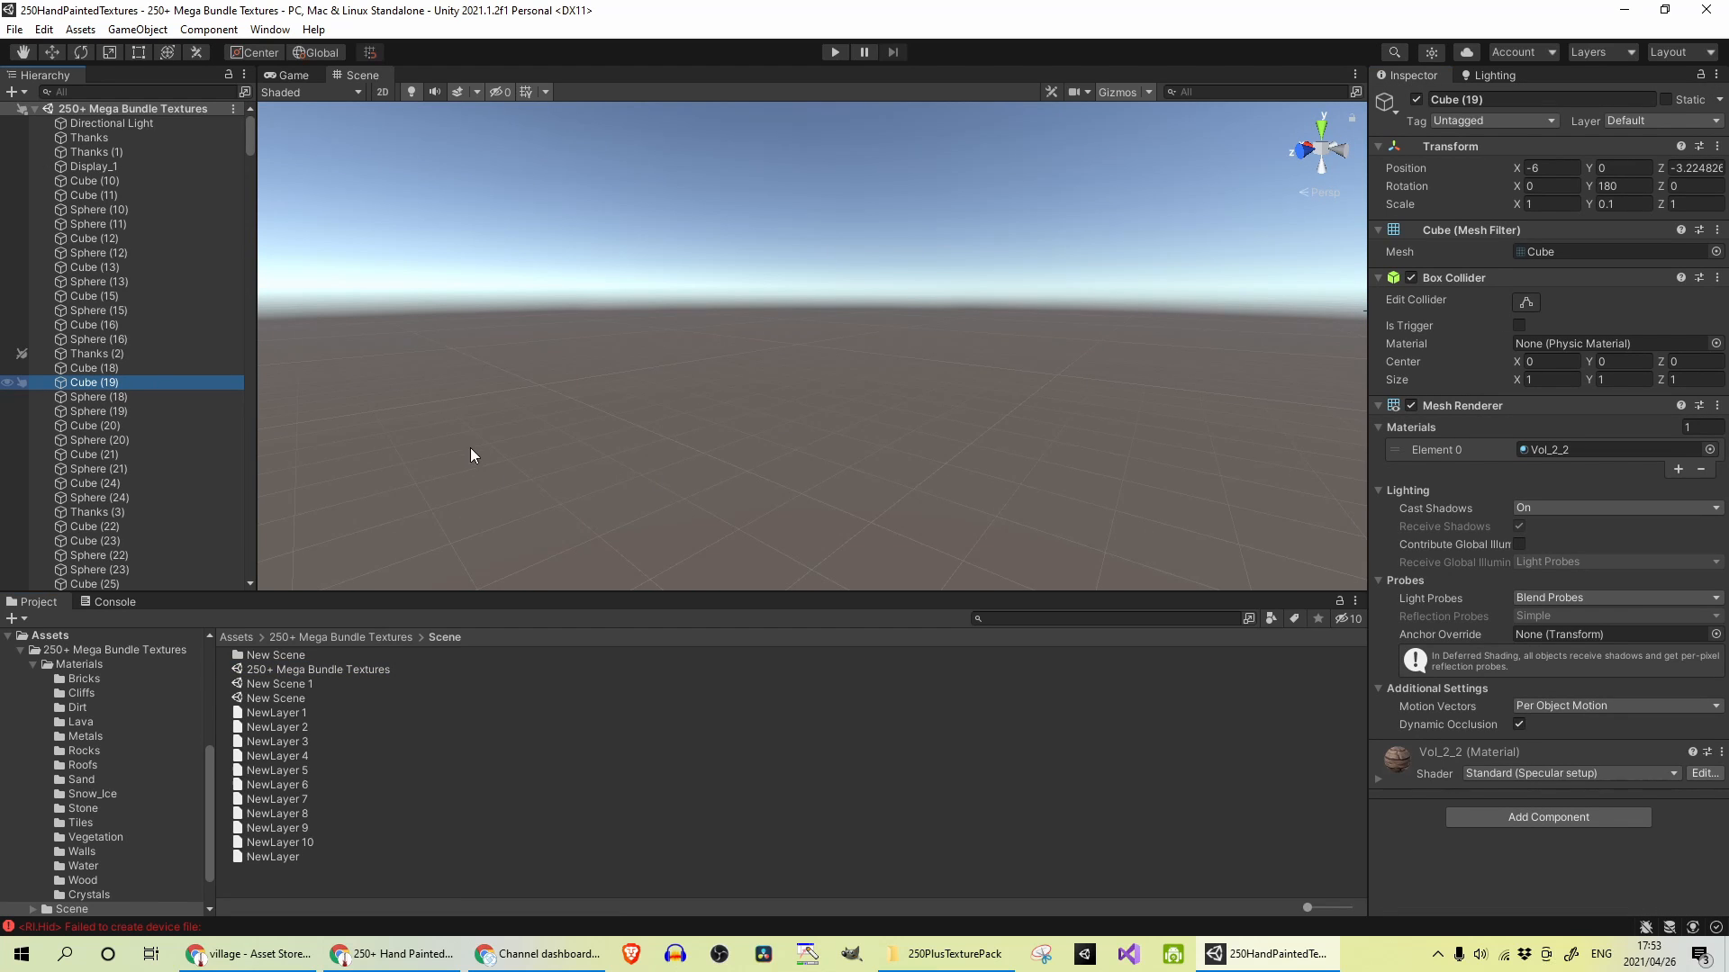
pyautogui.moveTo(946, 270); pyautogui.dragTo(1215, 243, button='right')
pyautogui.click(1081, 204)
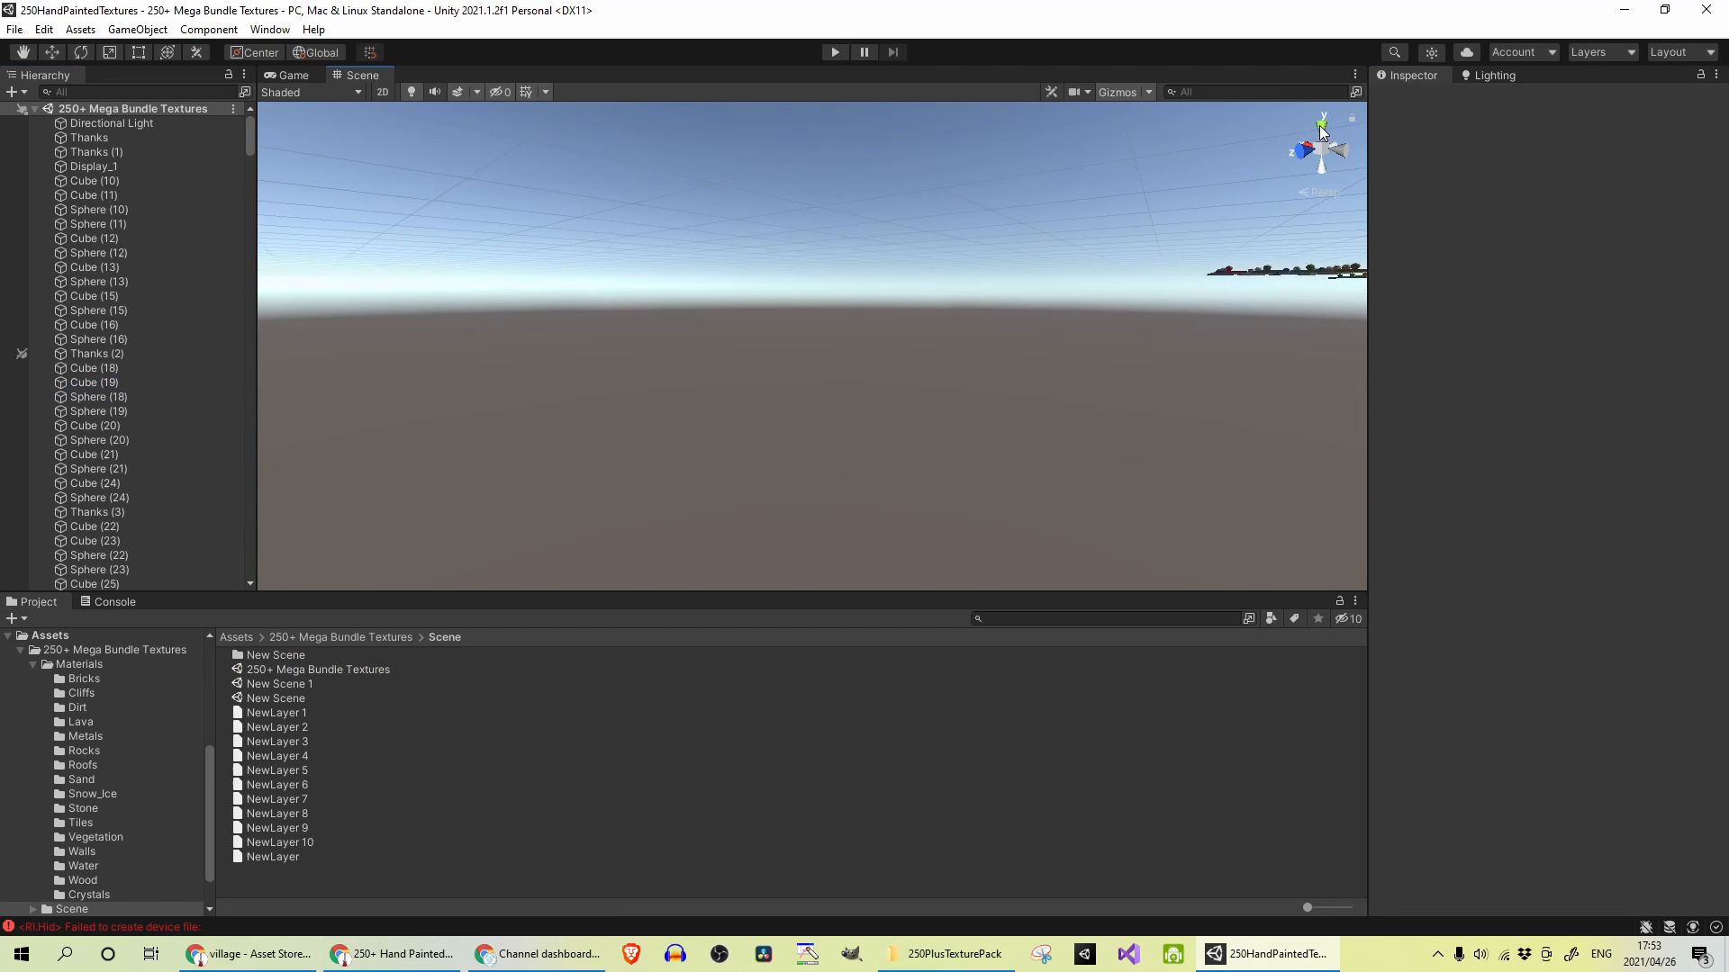
pyautogui.click(1322, 126)
pyautogui.click(96, 368)
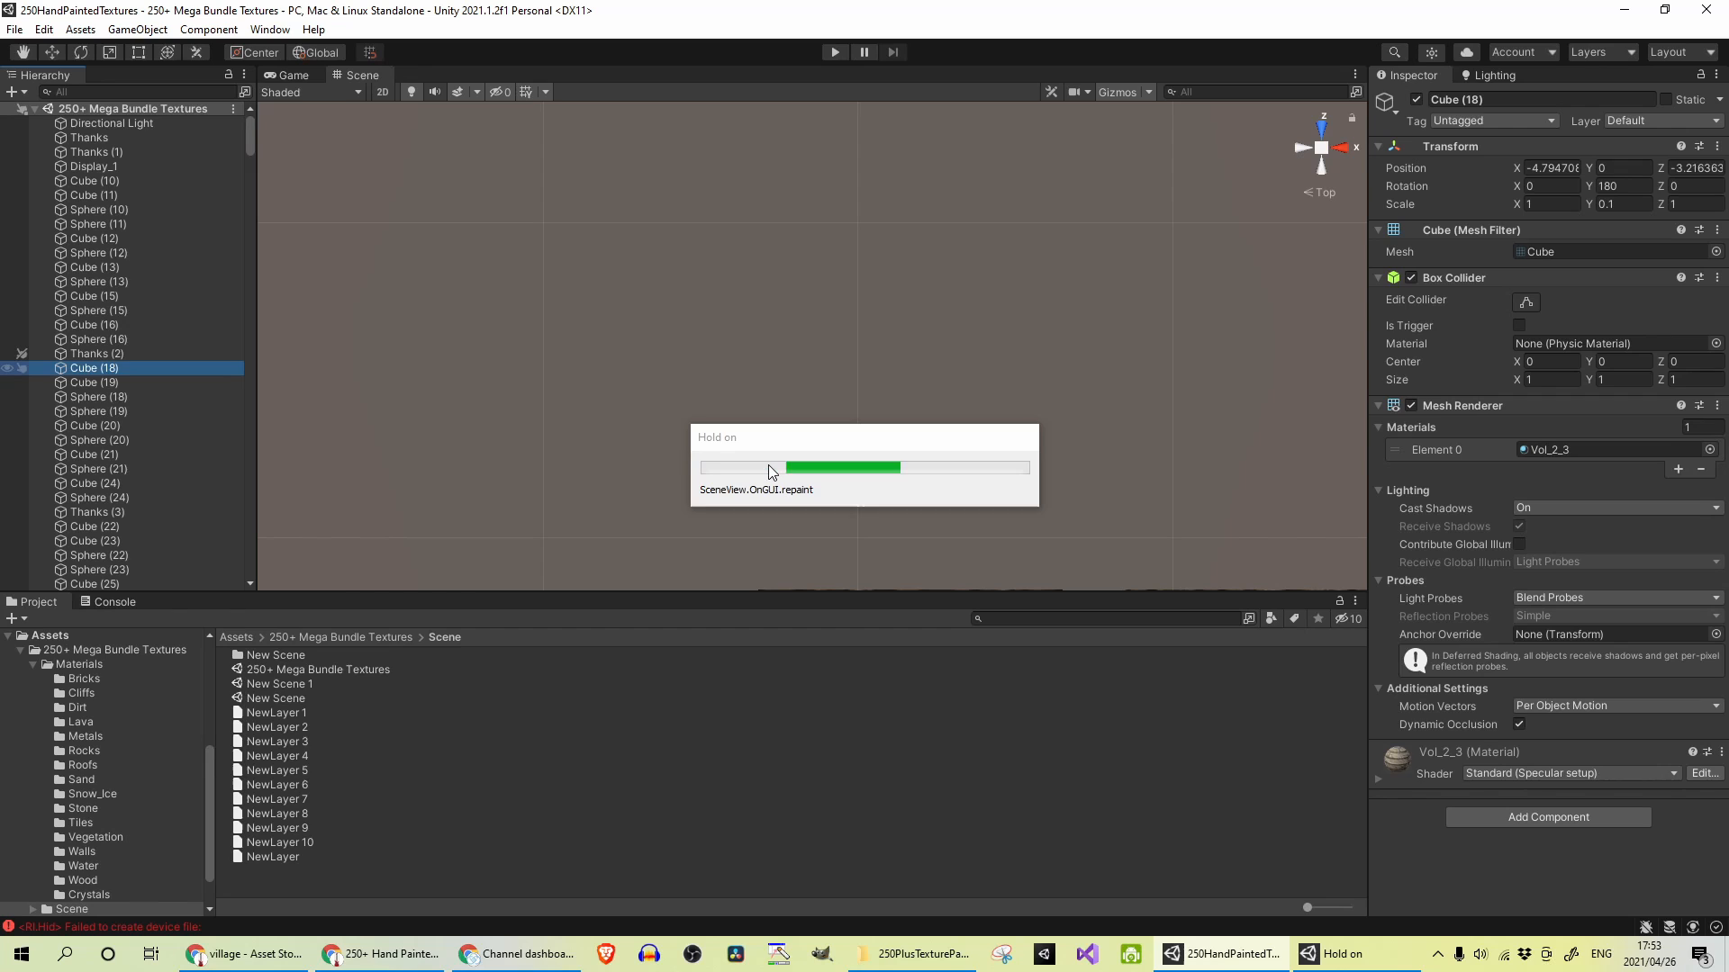
pyautogui.scroll(-5, 769, 471)
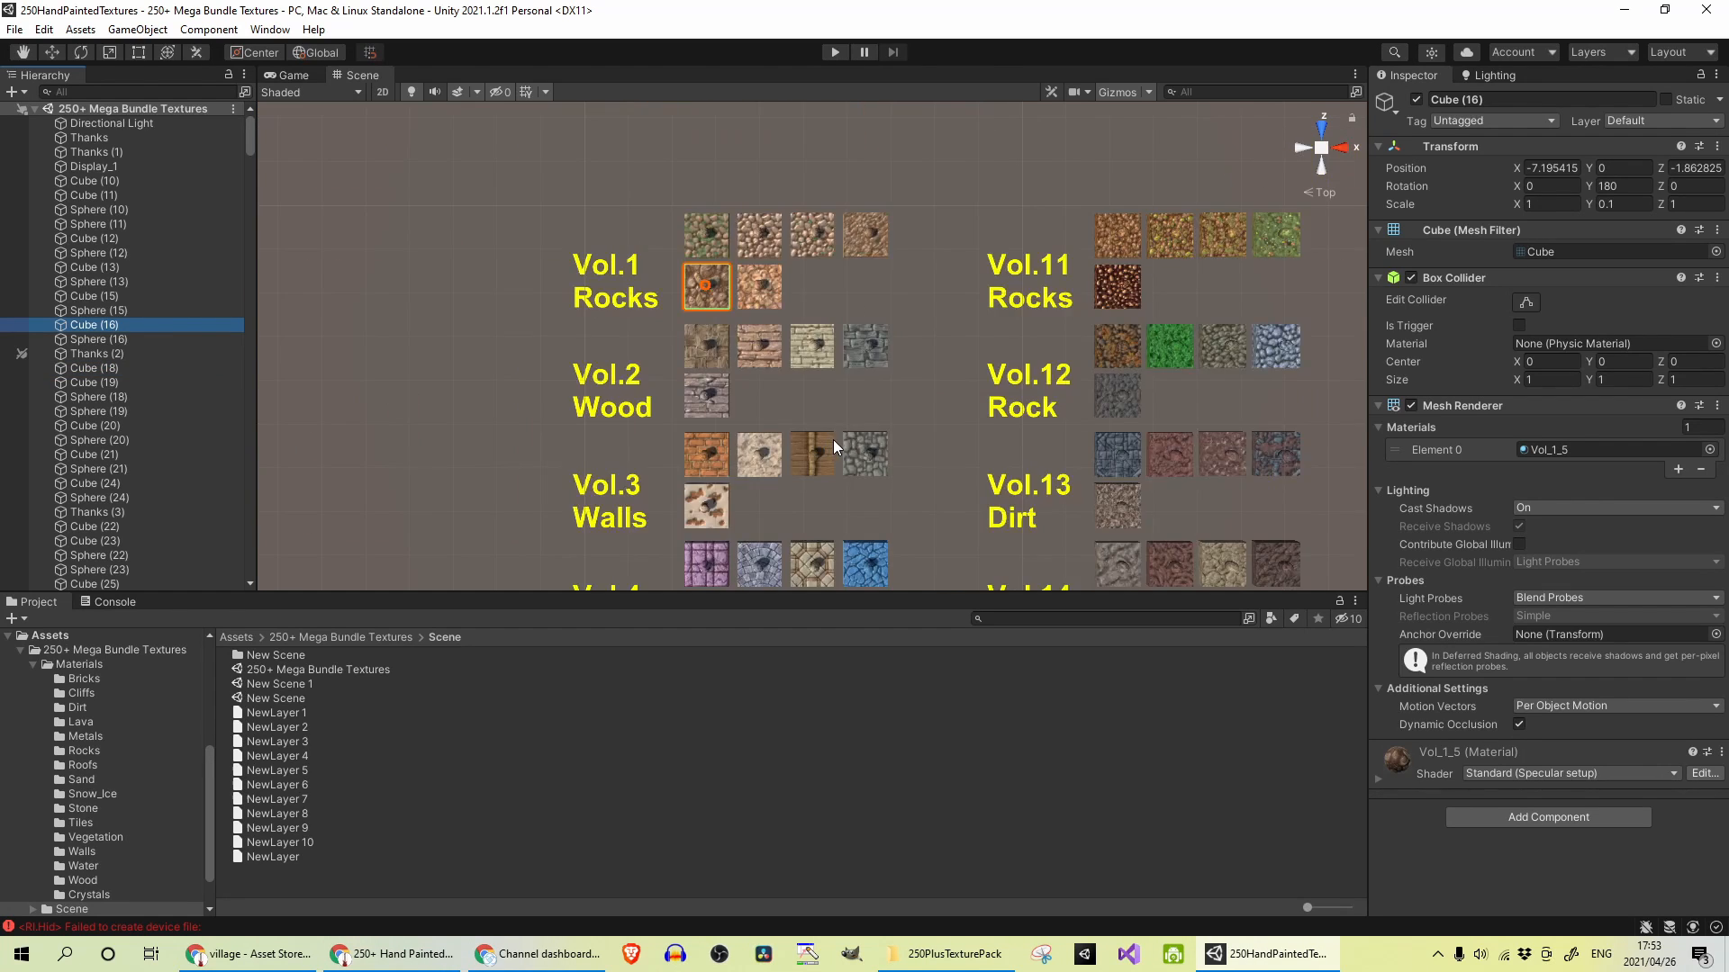
pyautogui.scroll(-3, 833, 439)
pyautogui.scroll(2, 1118, 512)
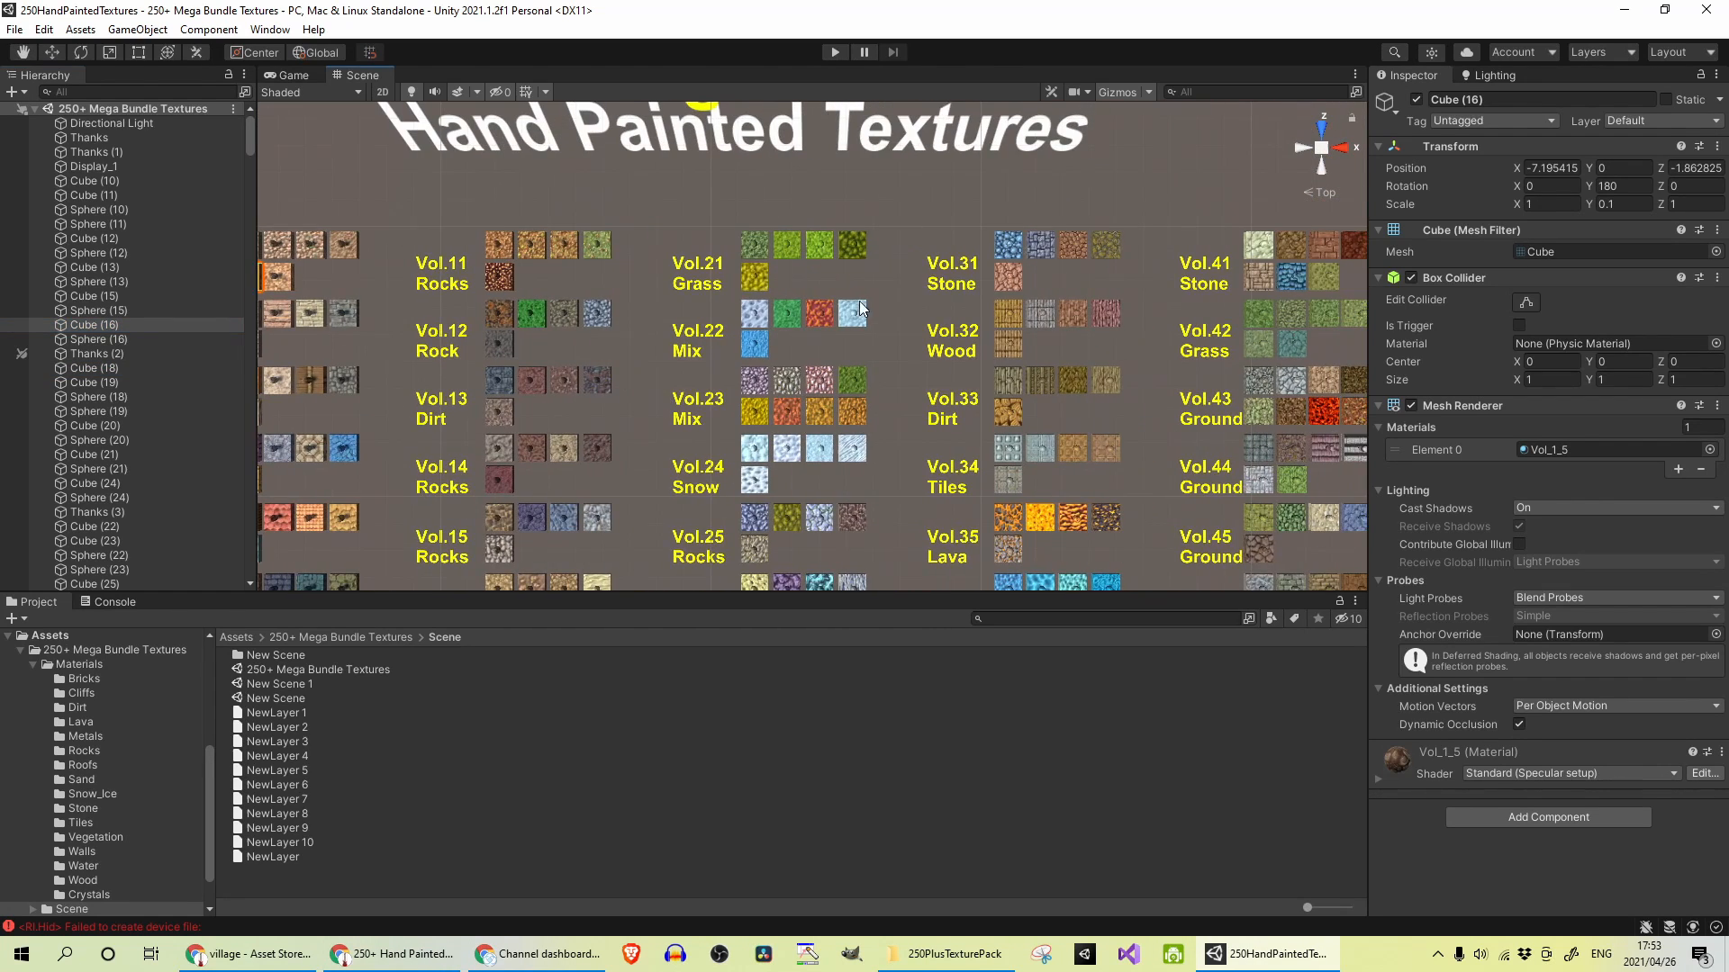
pyautogui.scroll(5, 819, 284)
pyautogui.scroll(3, 794, 269)
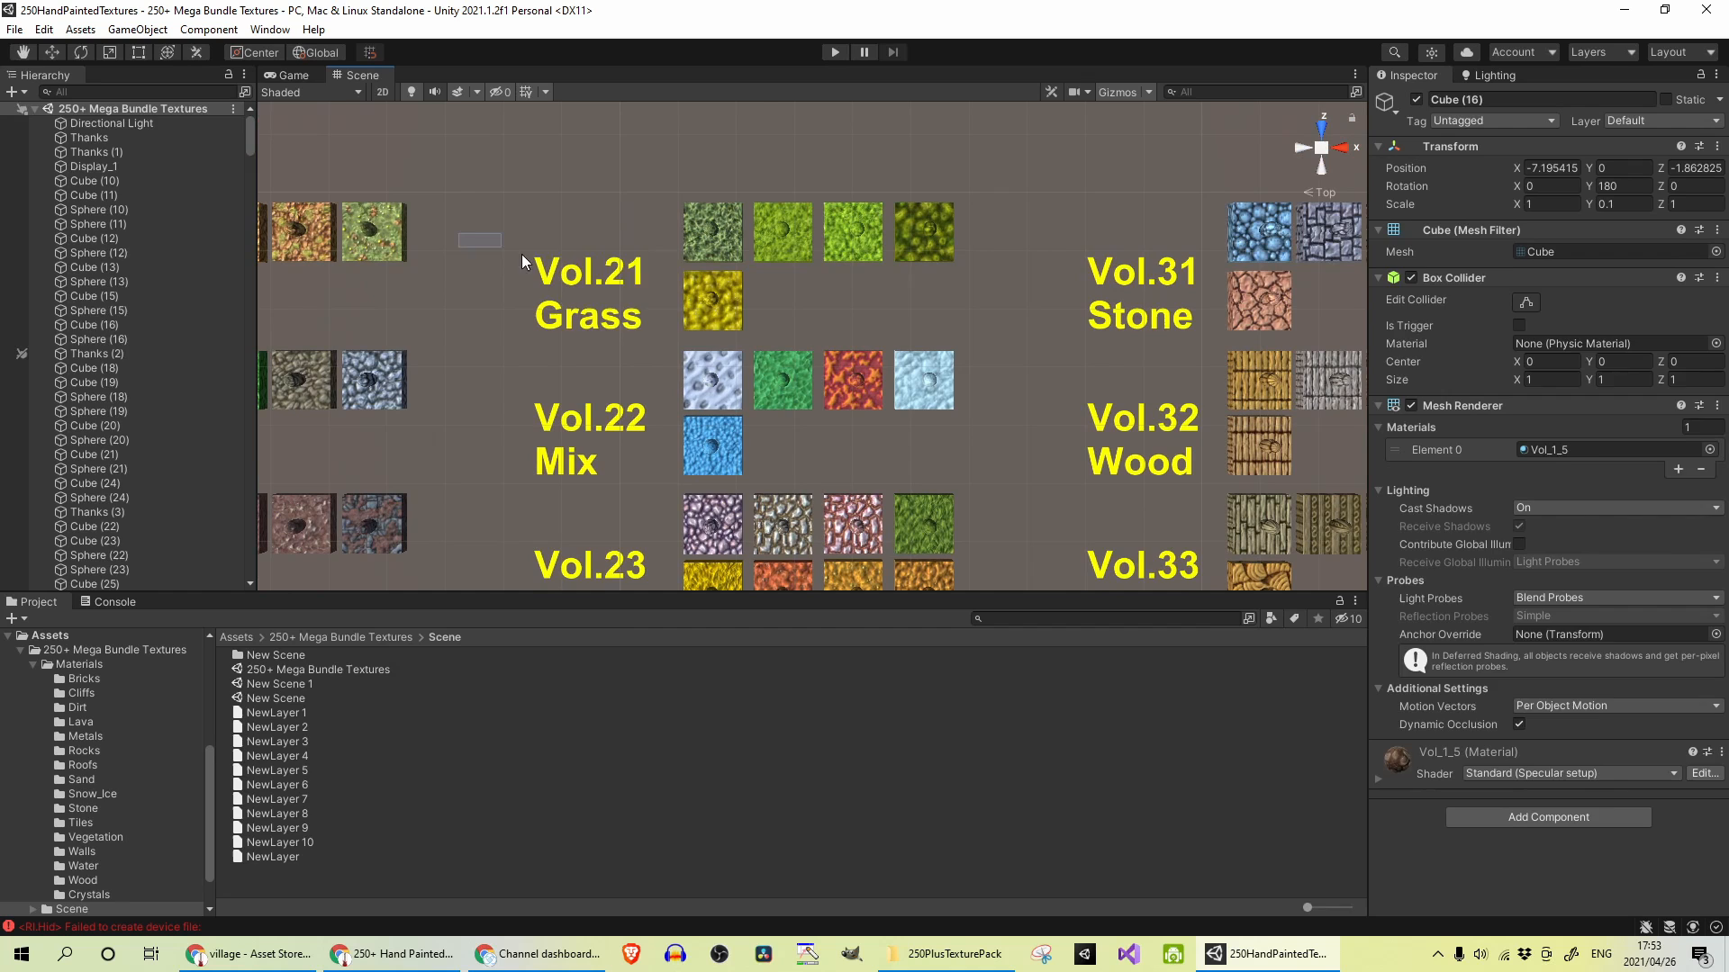
# - Select the Vol.21 Grass label and one of its grass texture tiles
pyautogui.click(594, 291)
pyautogui.click(875, 227)
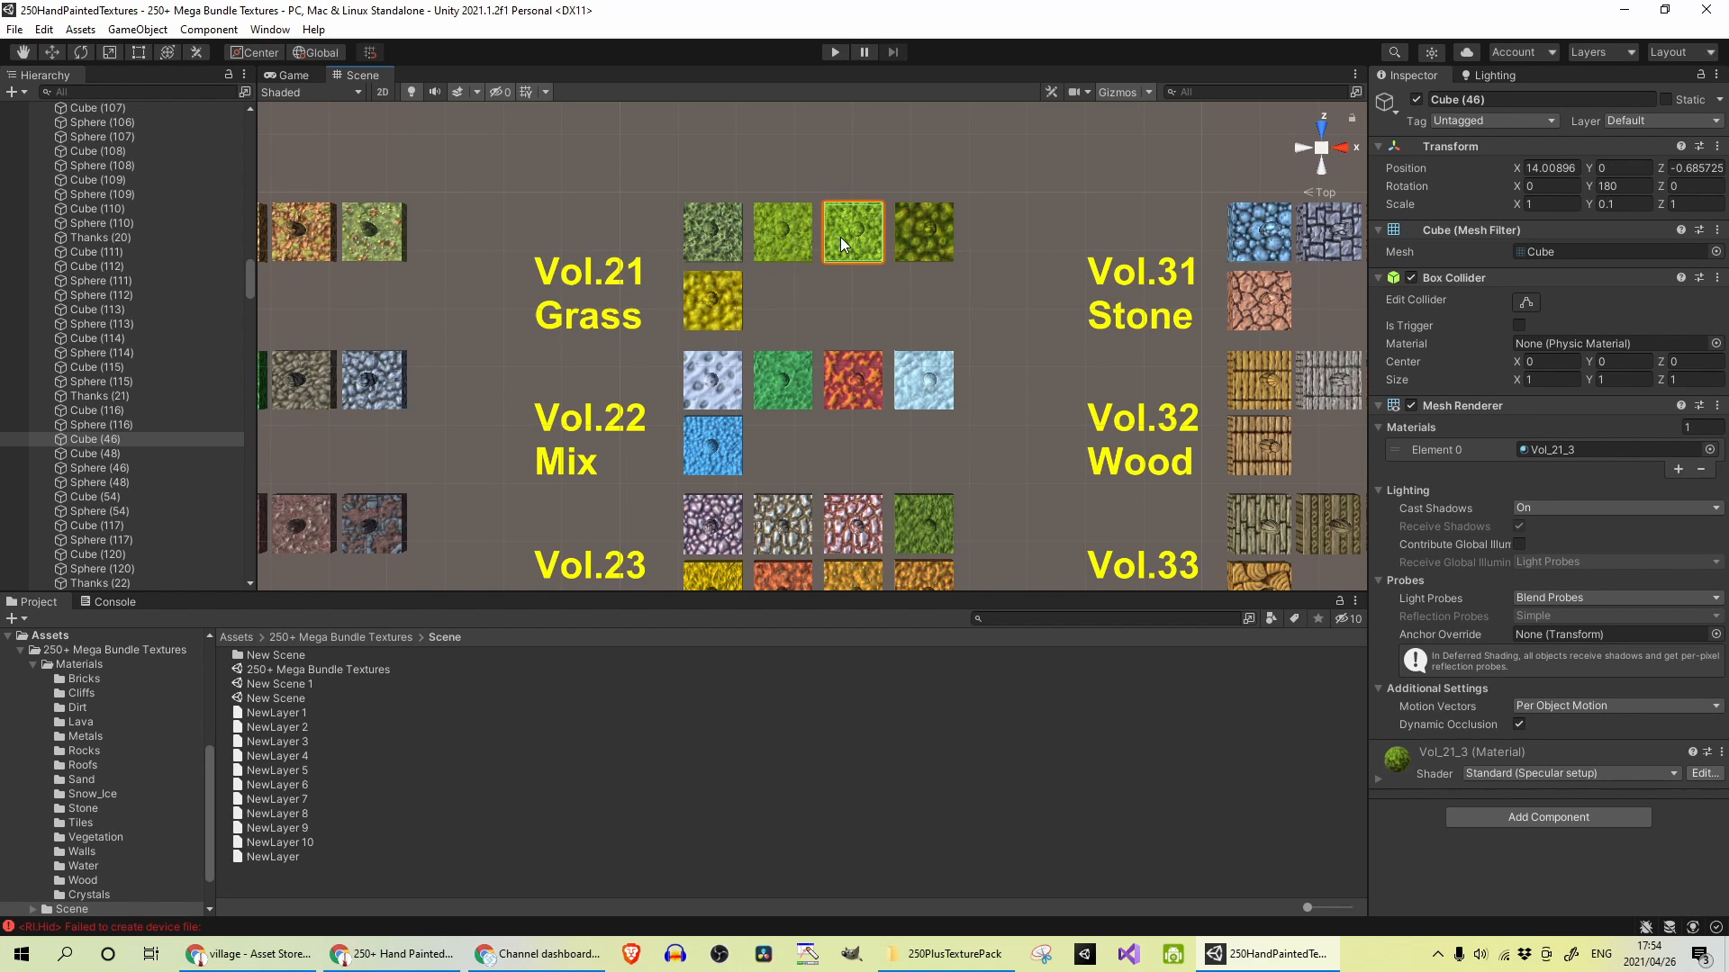
# - Reload New Scene, start Create Layer on the Terrain and cancel the texture picker with Esc
pyautogui.click(334, 697)
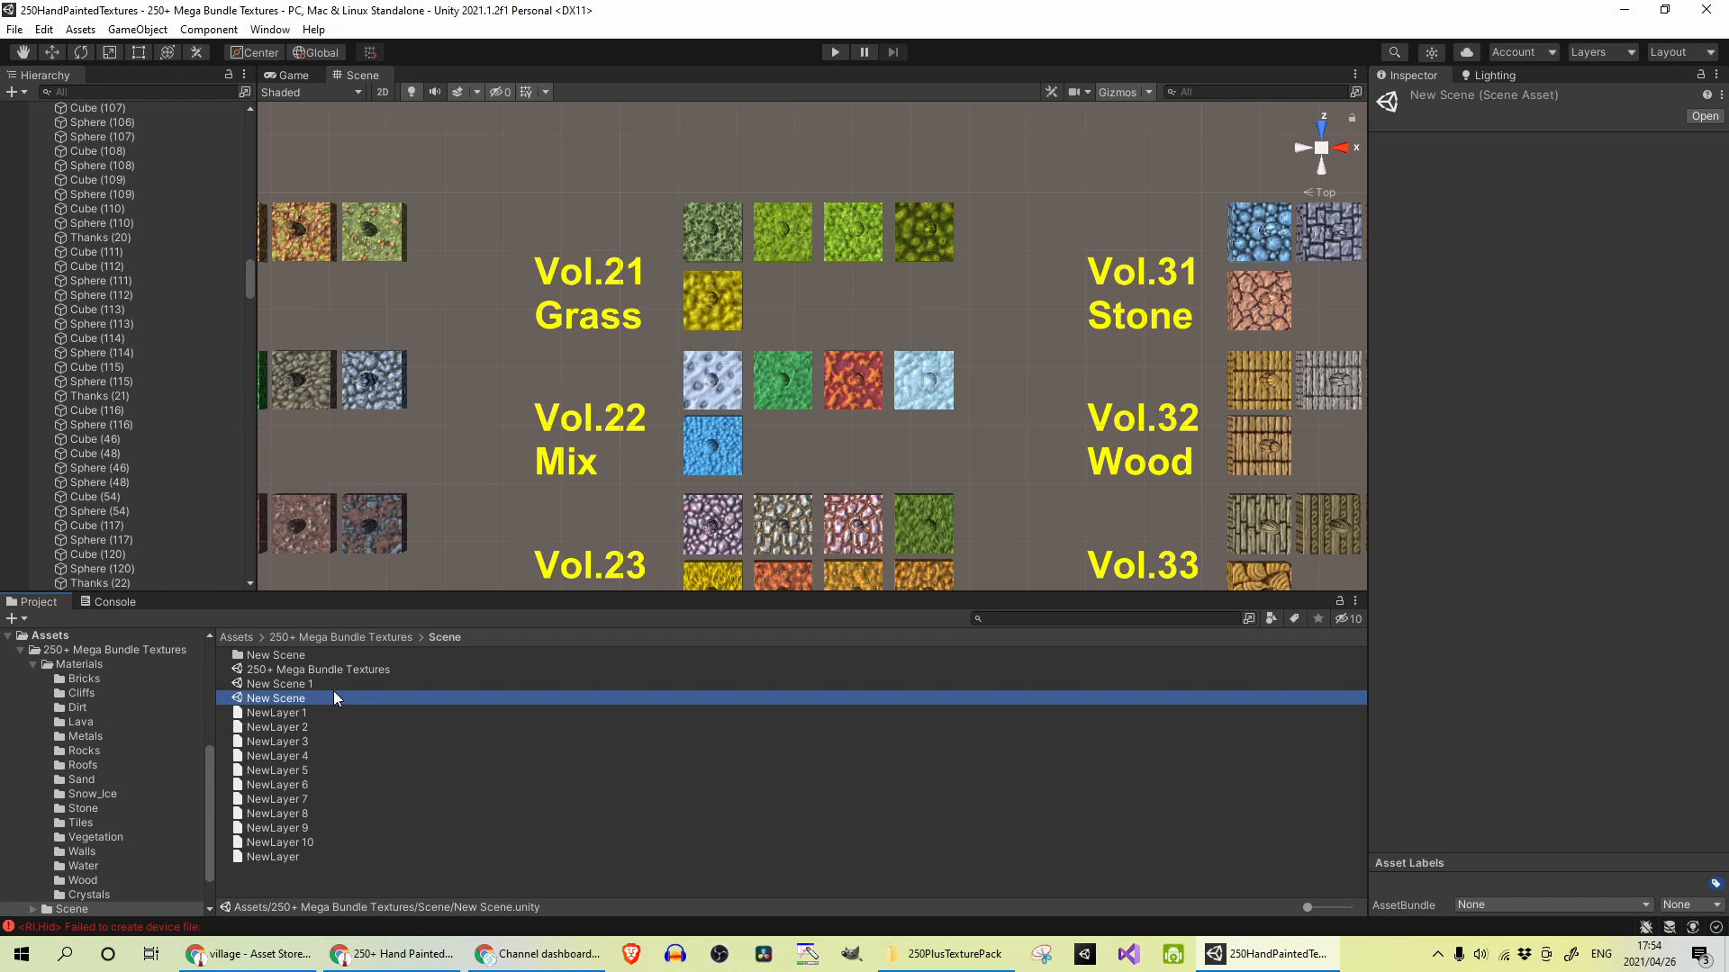
pyautogui.doubleClick(333, 697)
pyautogui.click(892, 241)
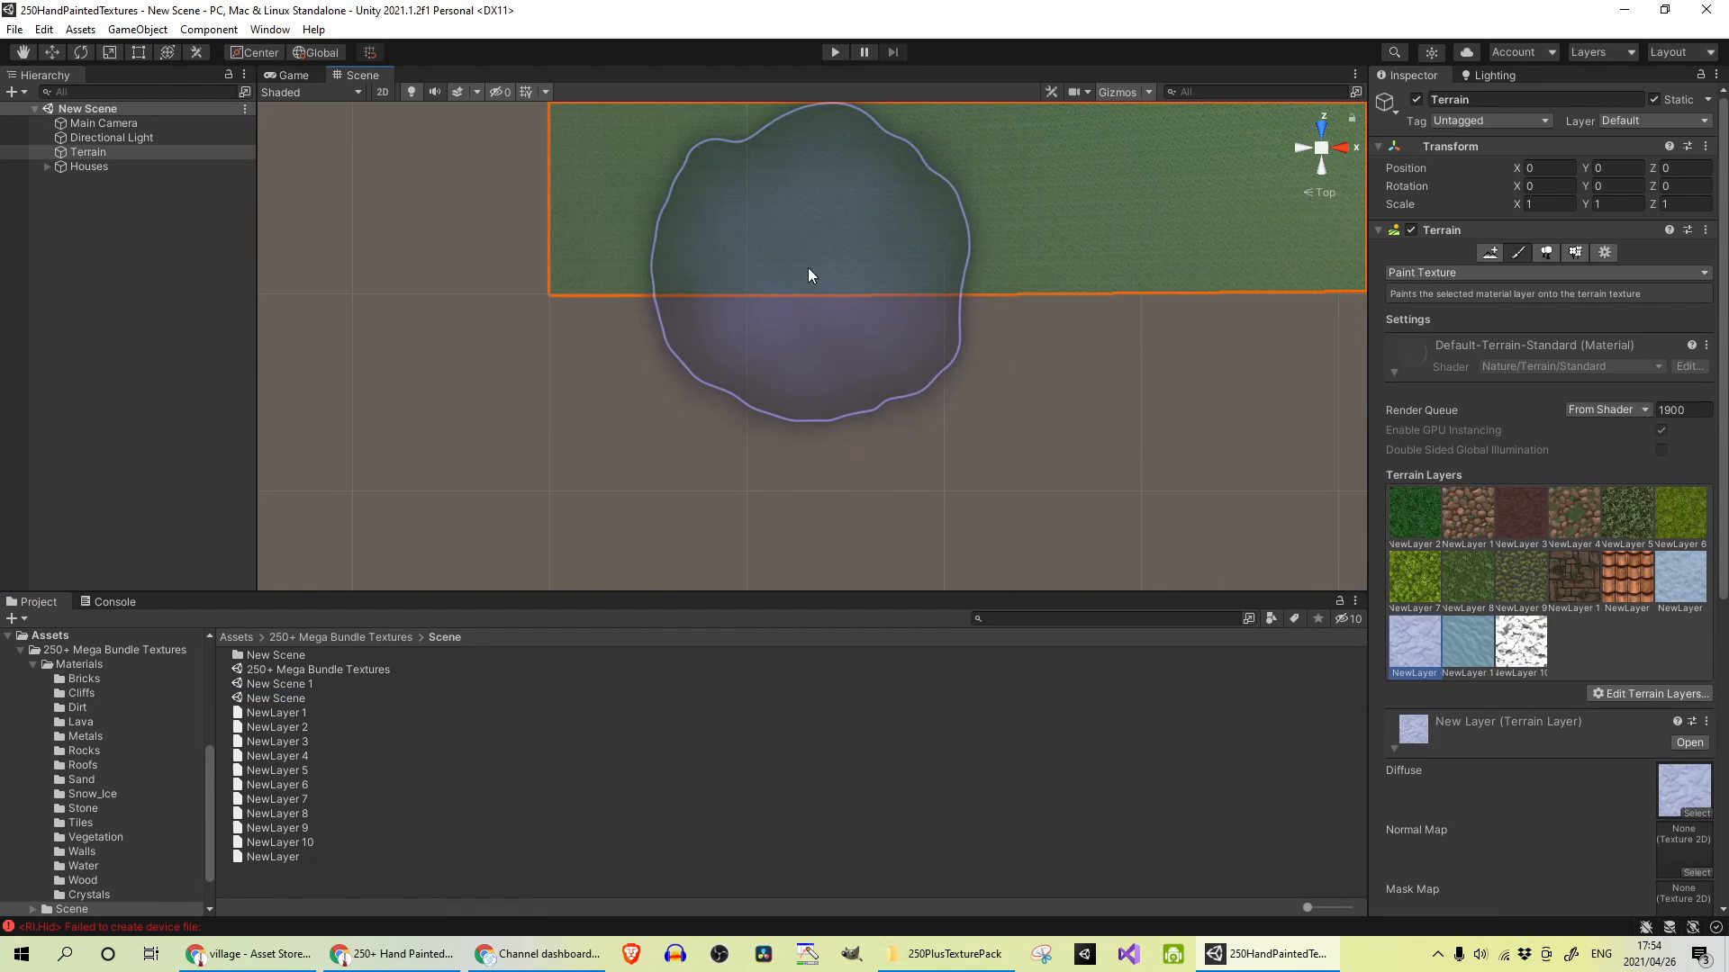
pyautogui.scroll(1, 1060, 355)
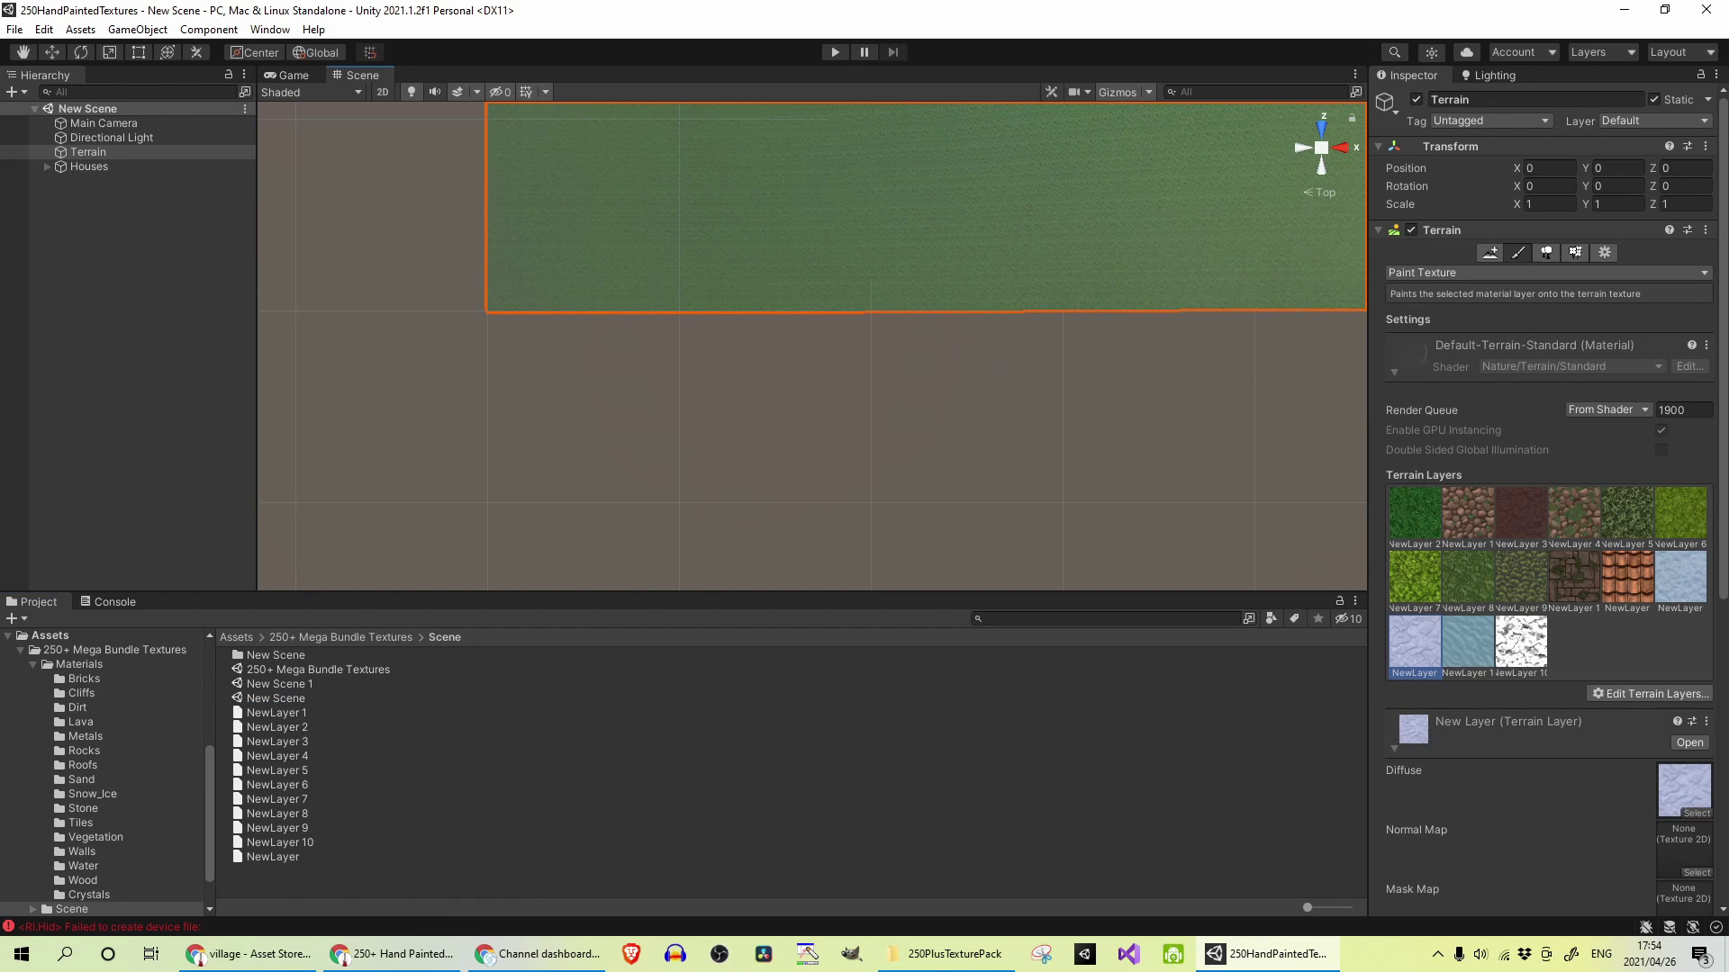
pyautogui.click(1651, 694)
pyautogui.scroll(-5, 1045, 504)
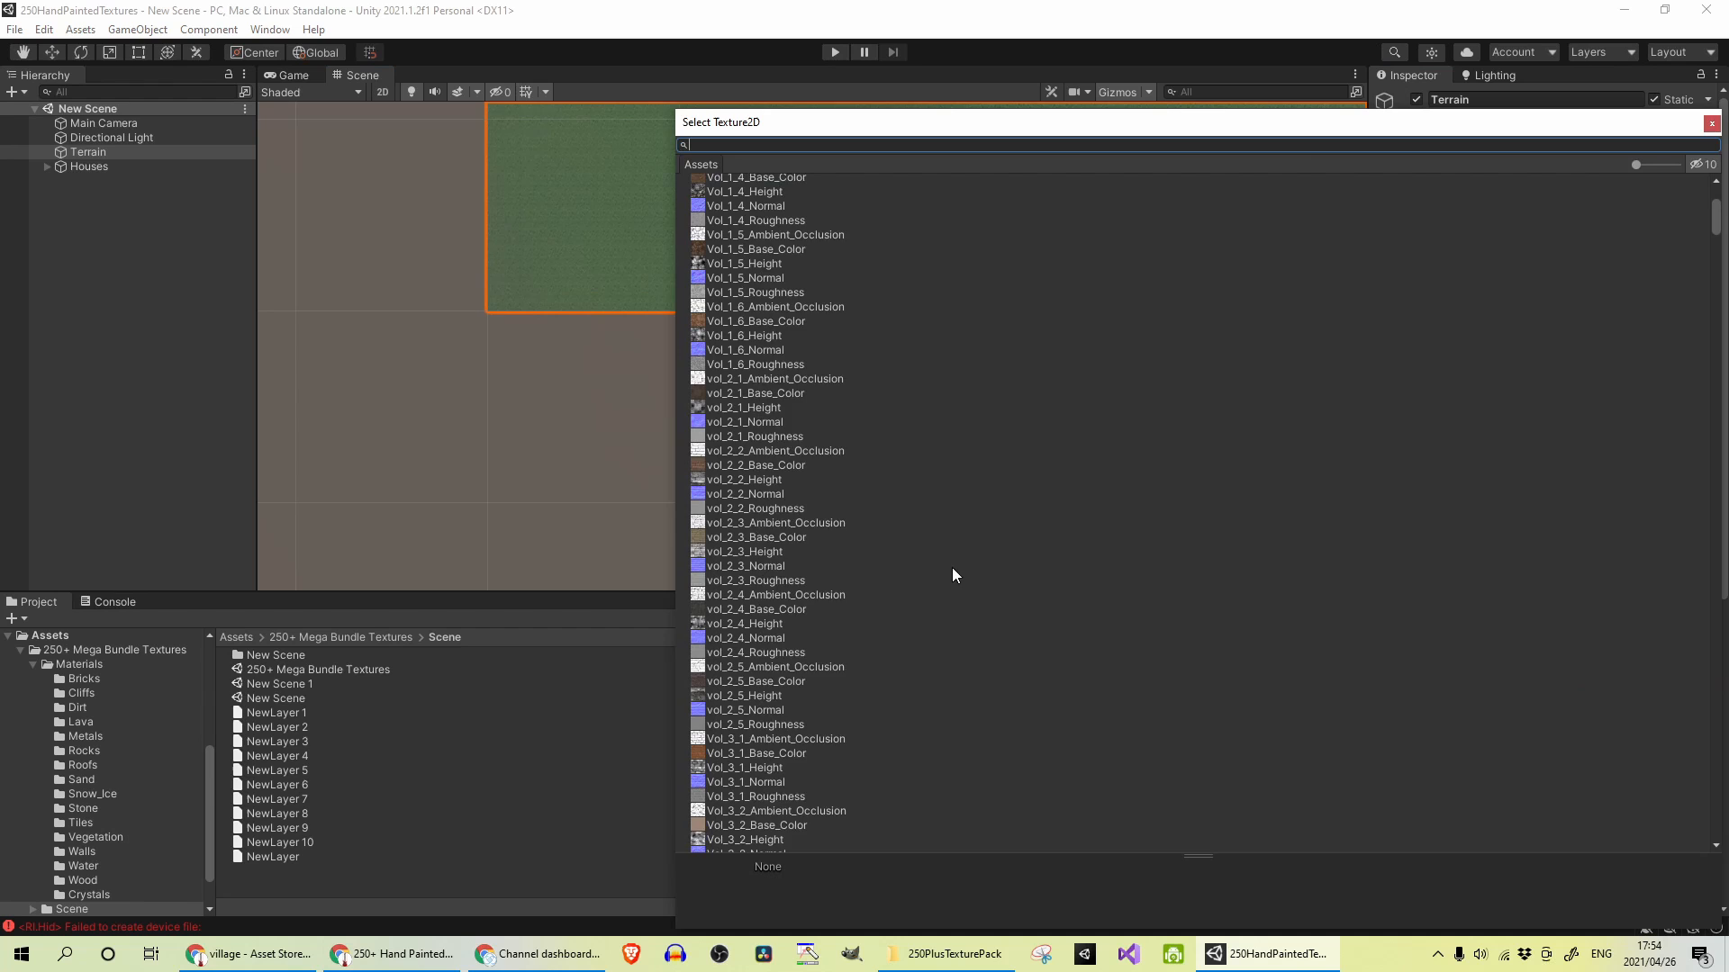
pyautogui.scroll(-5, 1009, 642)
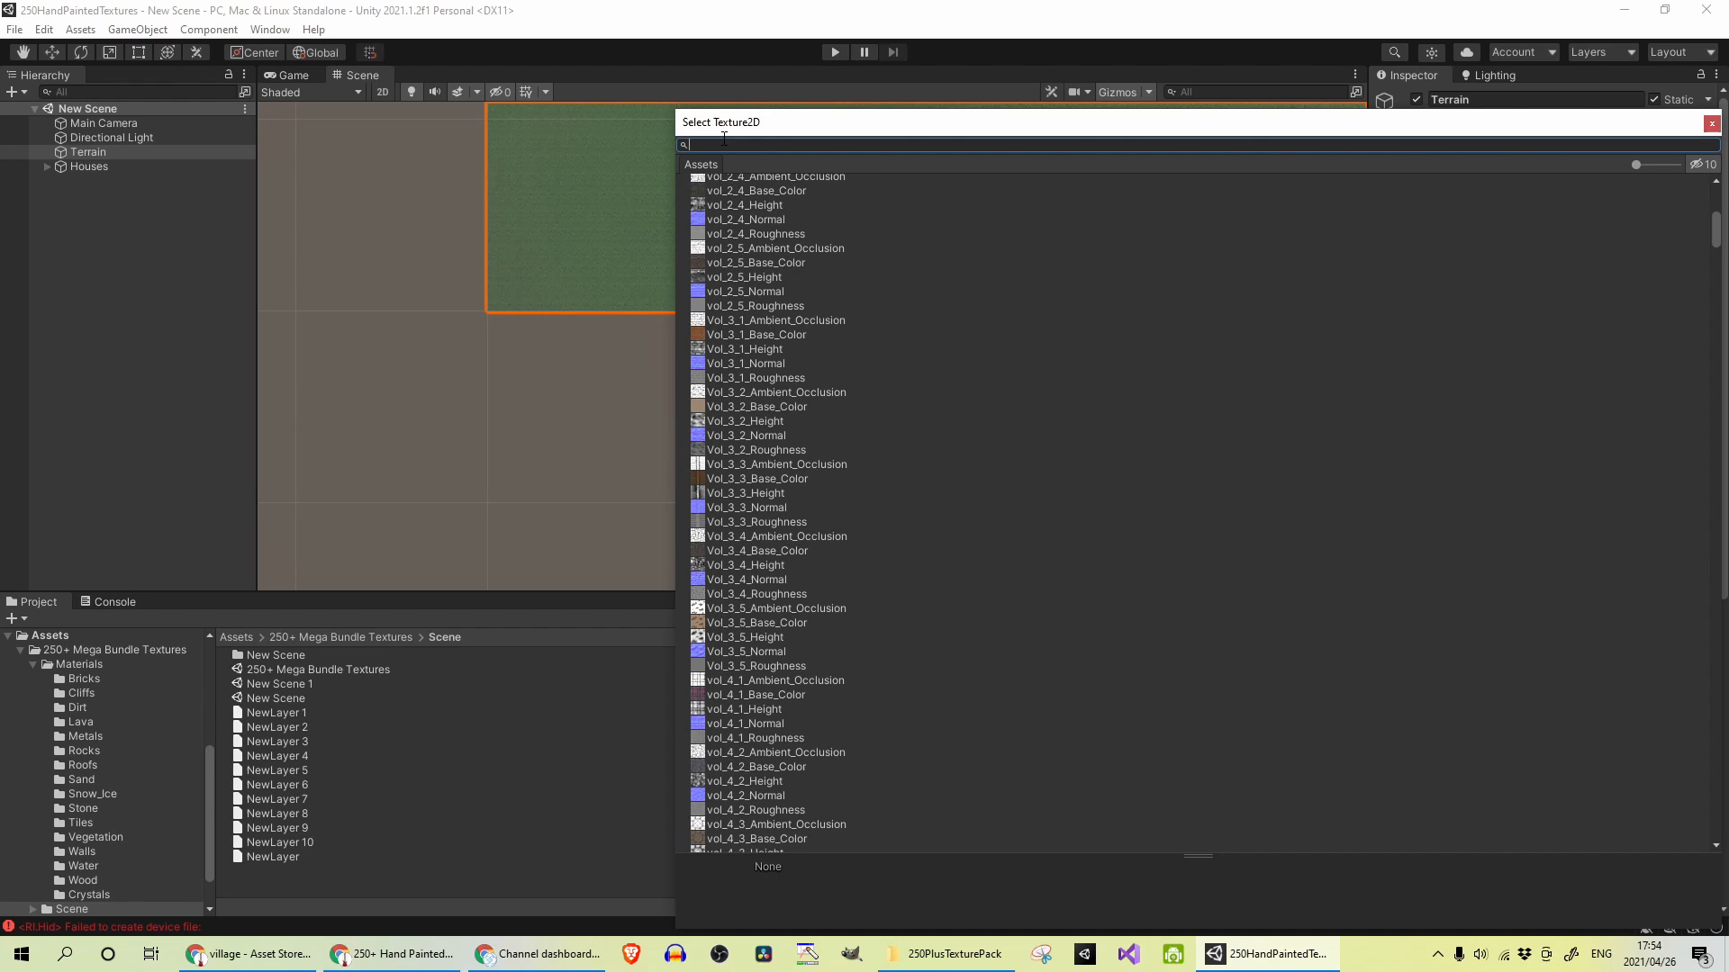
pyautogui.press('Escape')
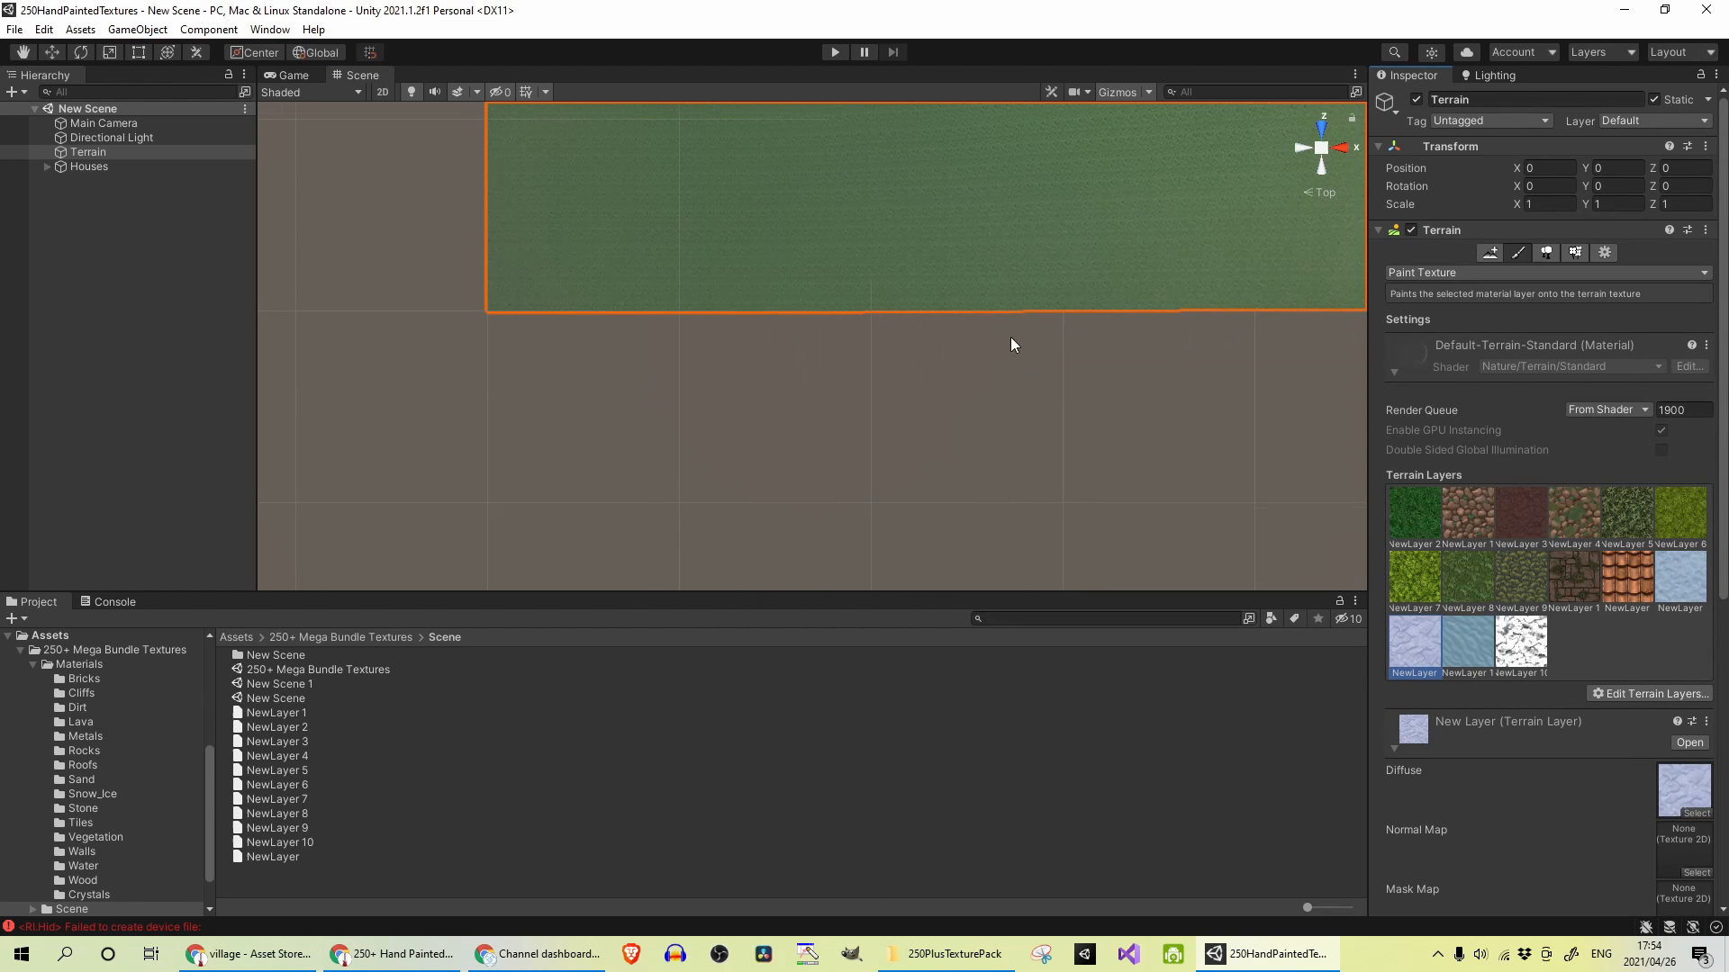
pyautogui.scroll(5, 946, 352)
# - Orbit and pan the terrain, then frame the whole terrain with its mountains (F)
pyautogui.moveTo(836, 353); pyautogui.dragTo(869, 189, button='right')
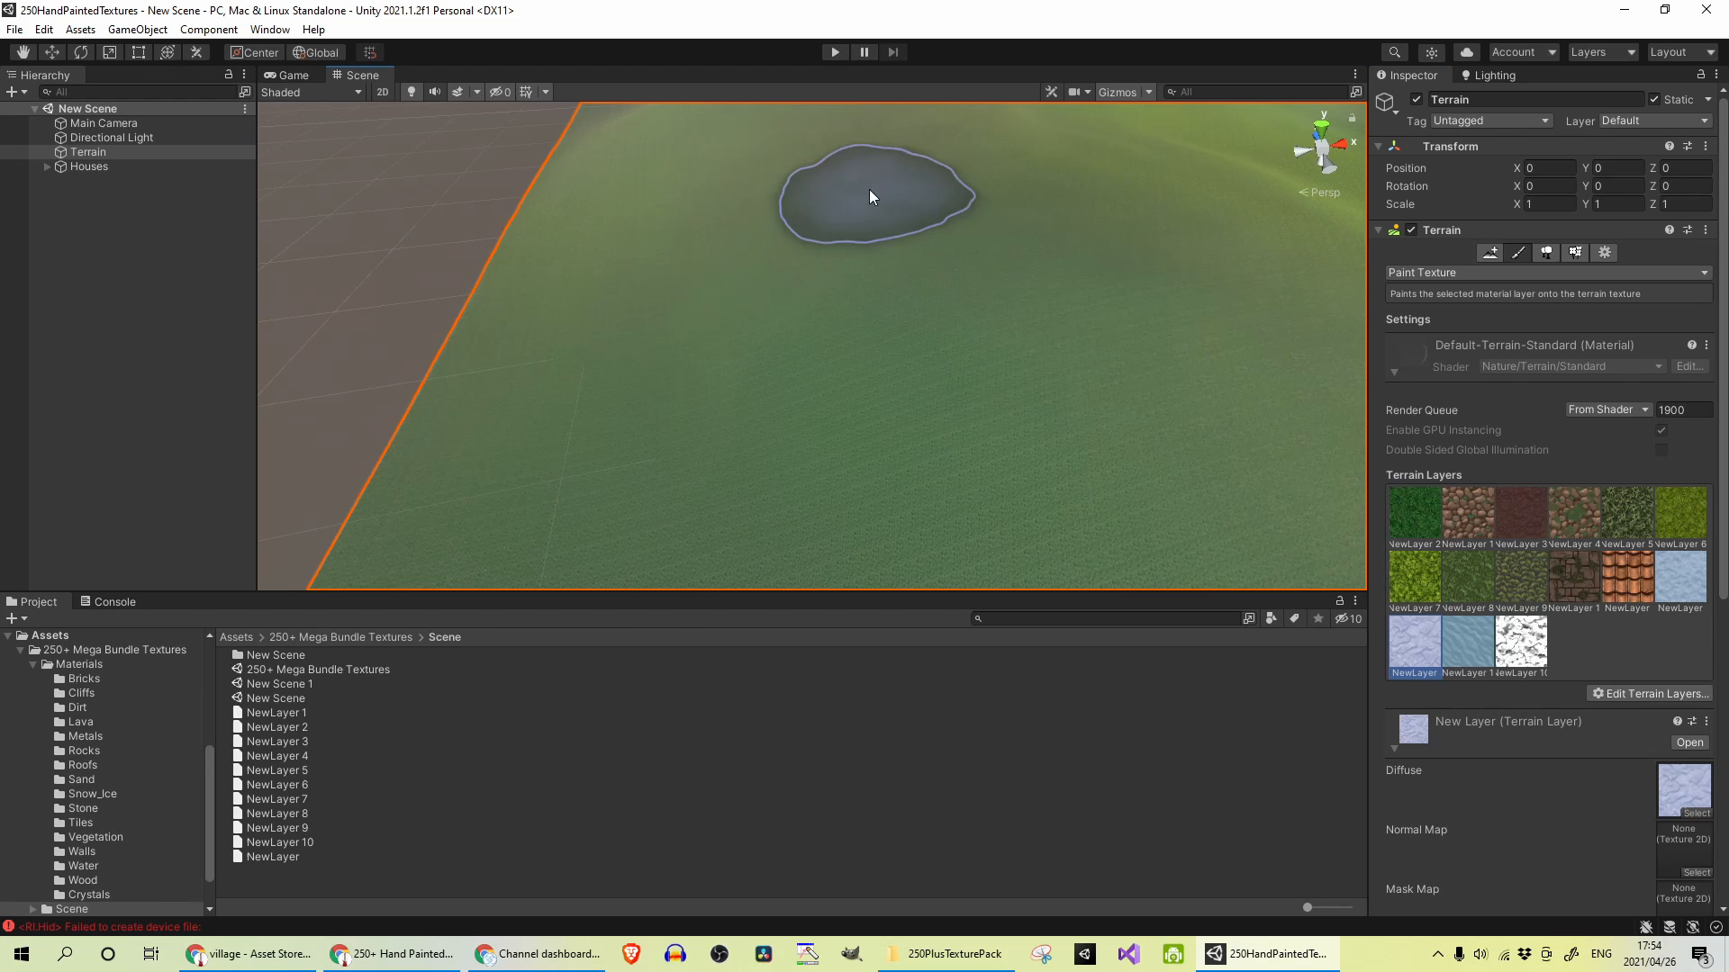
pyautogui.moveTo(1091, 319)
pyautogui.mouseDown(button='middle')
pyautogui.moveTo(930, 353)
pyautogui.moveTo(422, 568)
pyautogui.mouseUp(button='middle')
pyautogui.press('f')
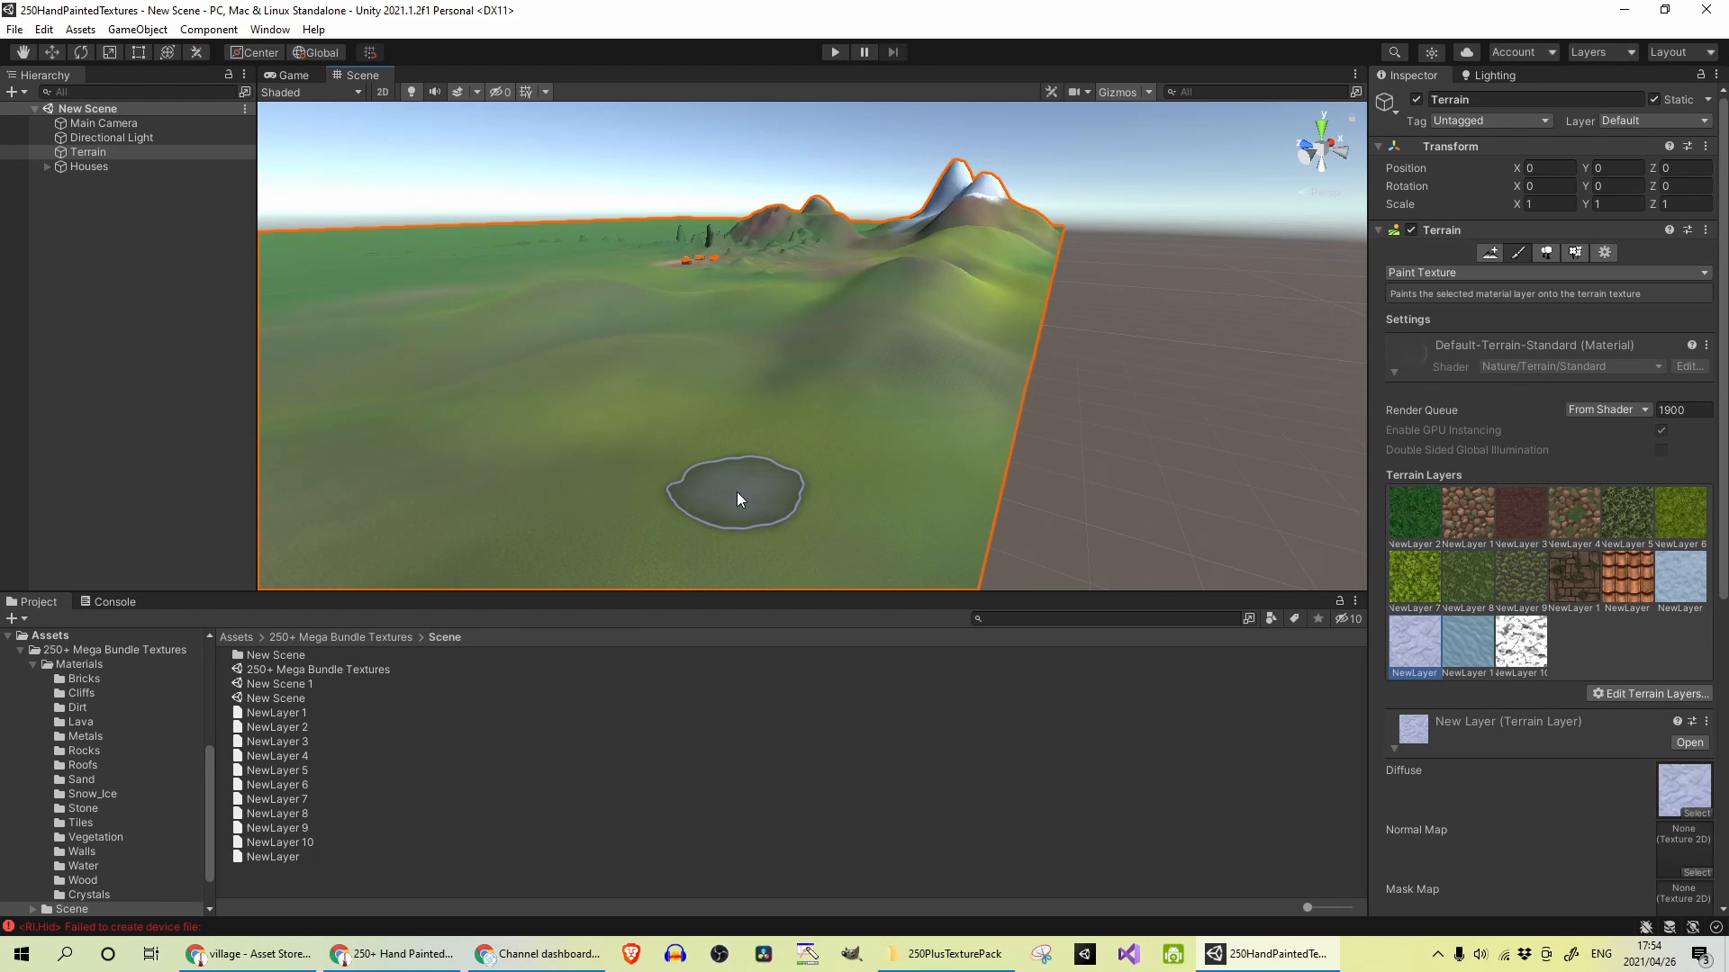
# - Bring Chrome's Asset Store page forward to read the reviews about texture file naming
pyautogui.click(392, 954)
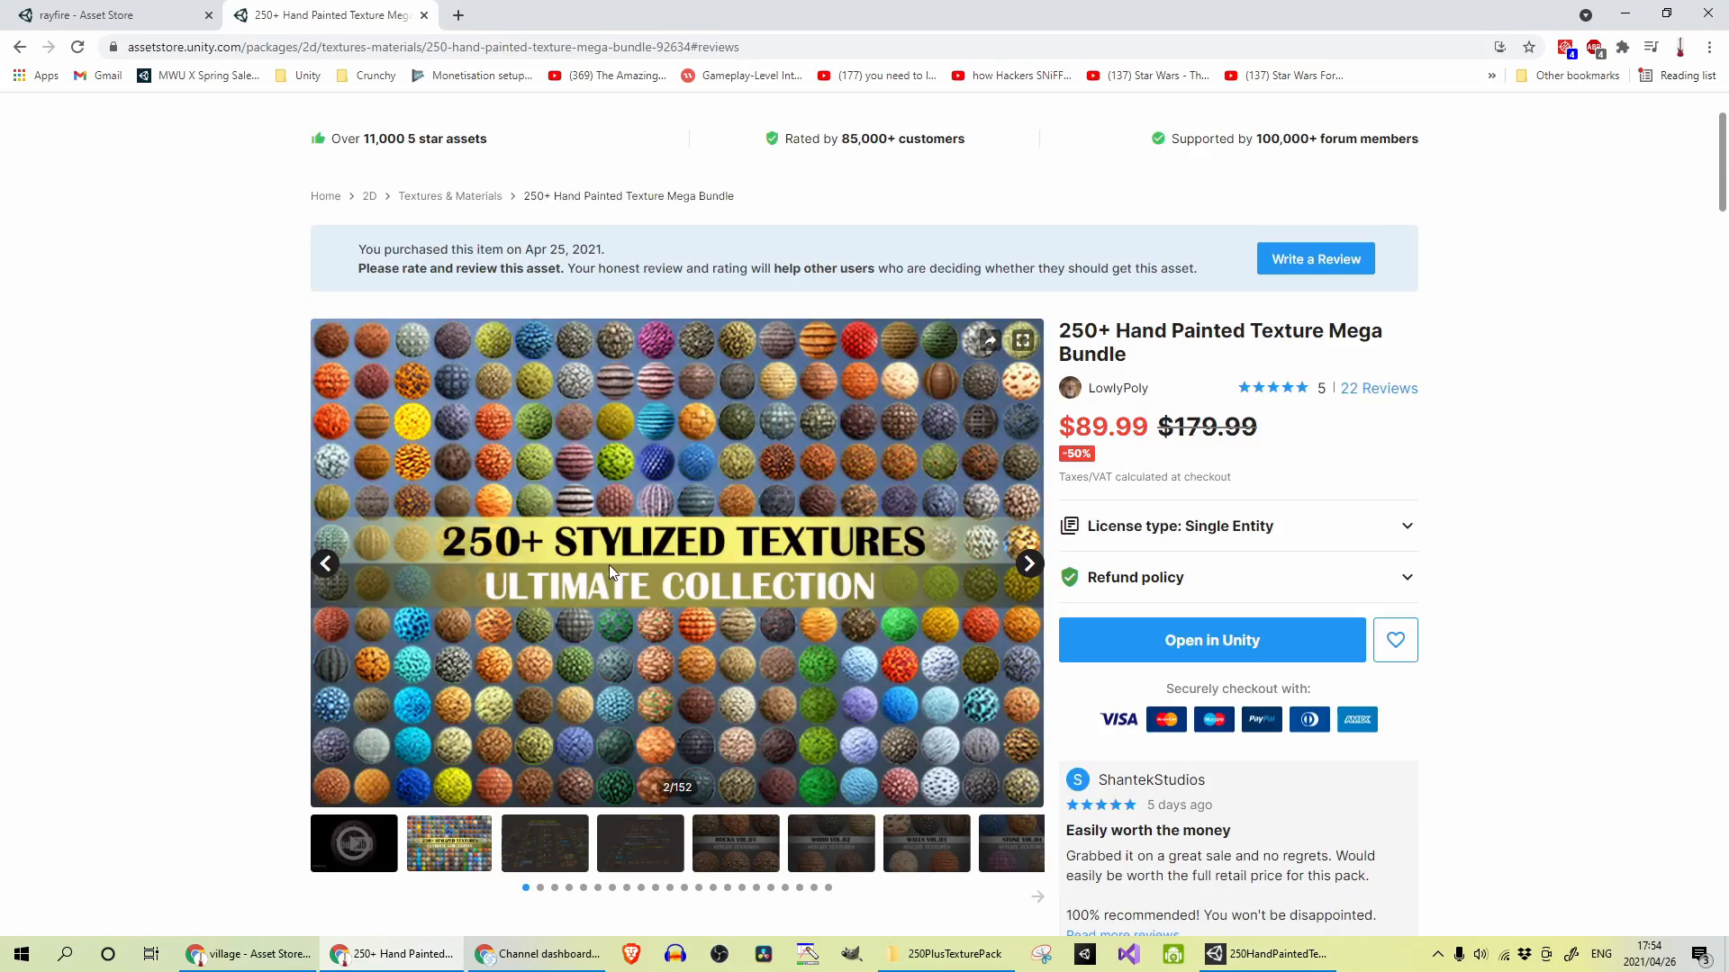
pyautogui.scroll(-5, 609, 566)
pyautogui.scroll(-5, 624, 587)
pyautogui.scroll(-3, 634, 594)
pyautogui.scroll(-5, 649, 600)
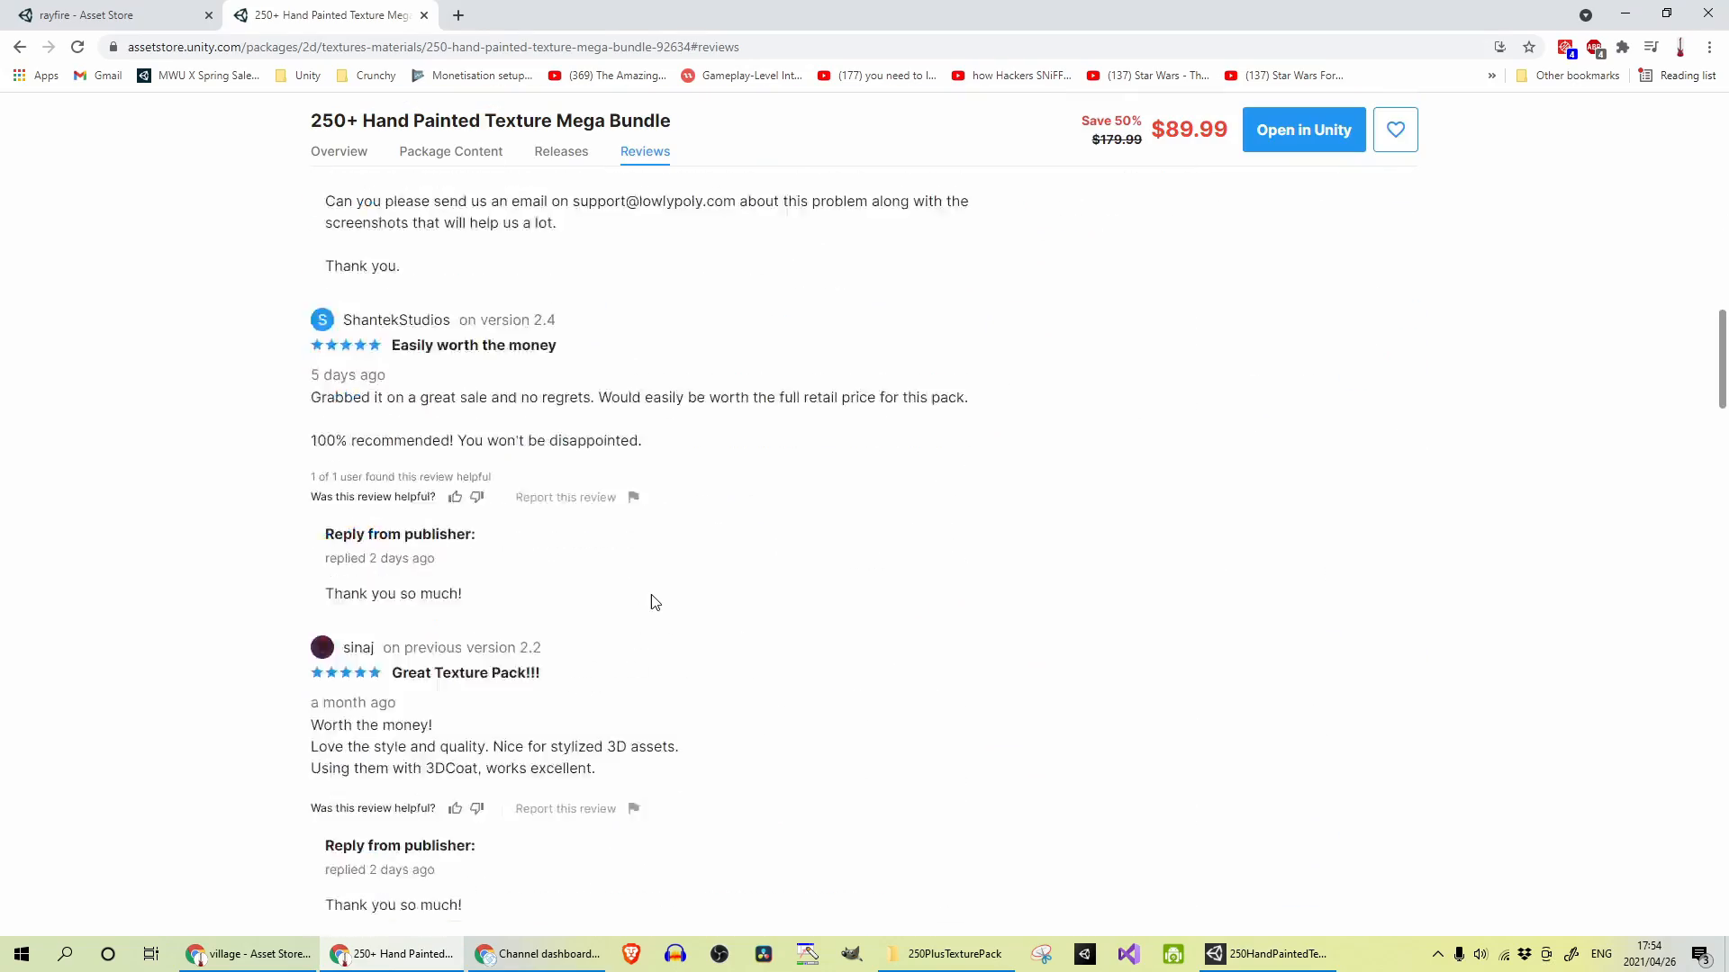
pyautogui.scroll(-5, 653, 600)
pyautogui.scroll(-5, 653, 600)
pyautogui.scroll(-4, 702, 694)
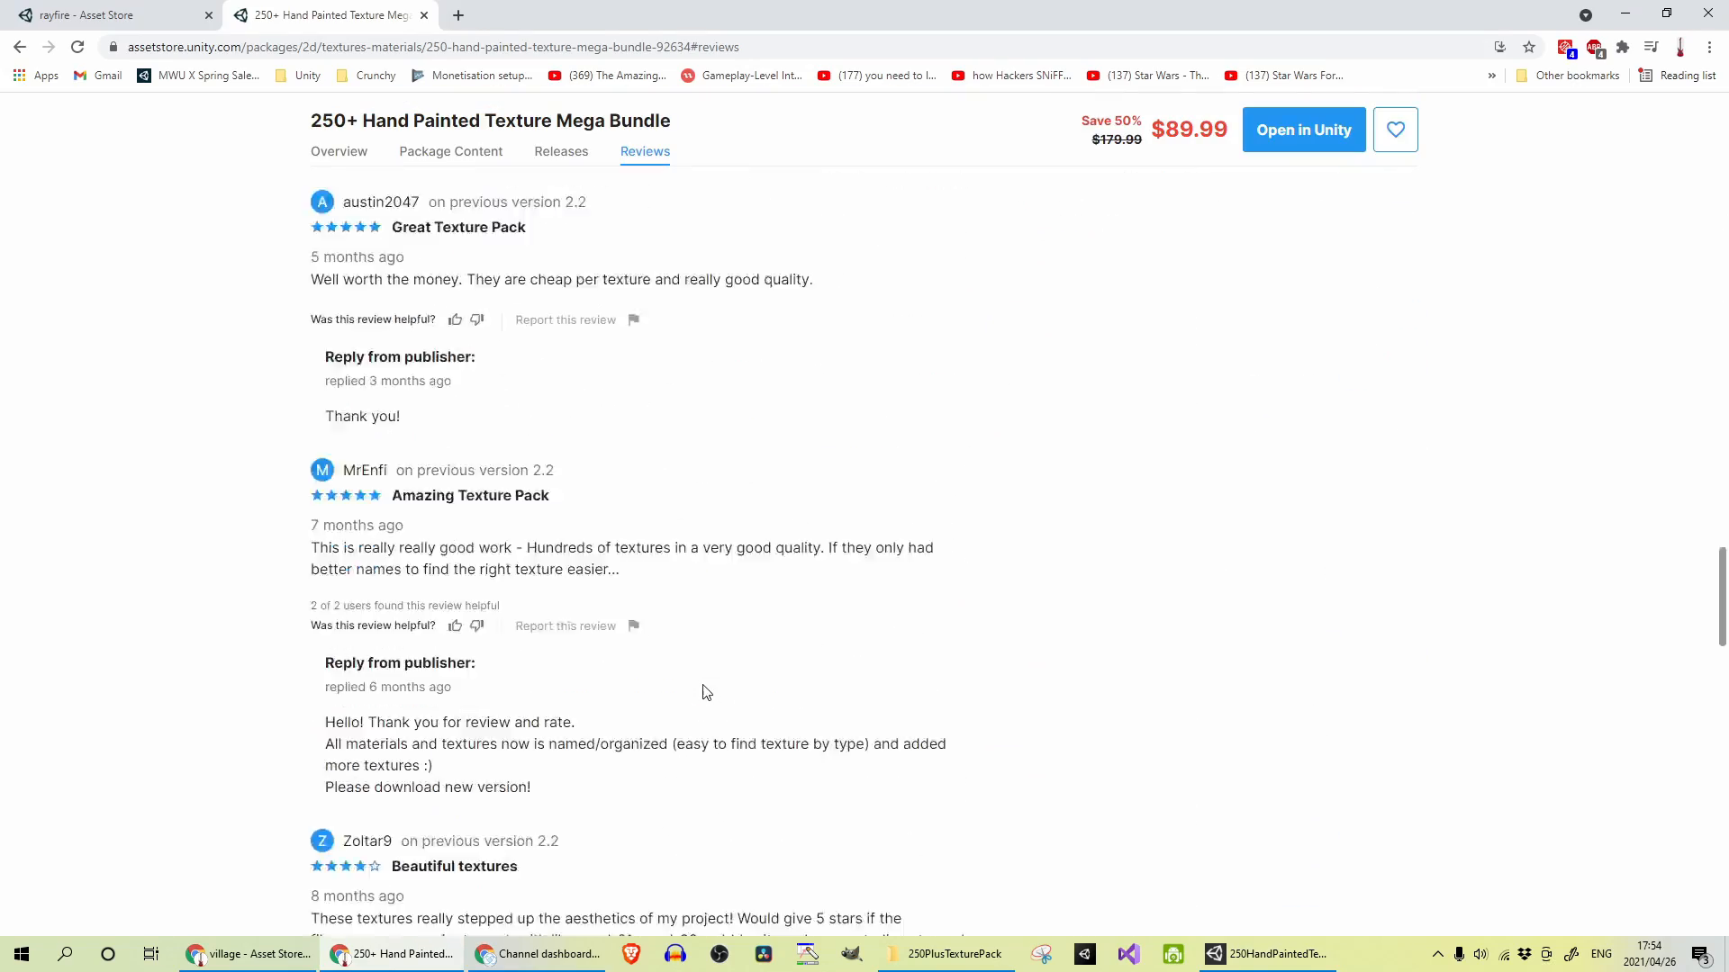
pyautogui.scroll(-5, 704, 695)
pyautogui.scroll(2, 704, 695)
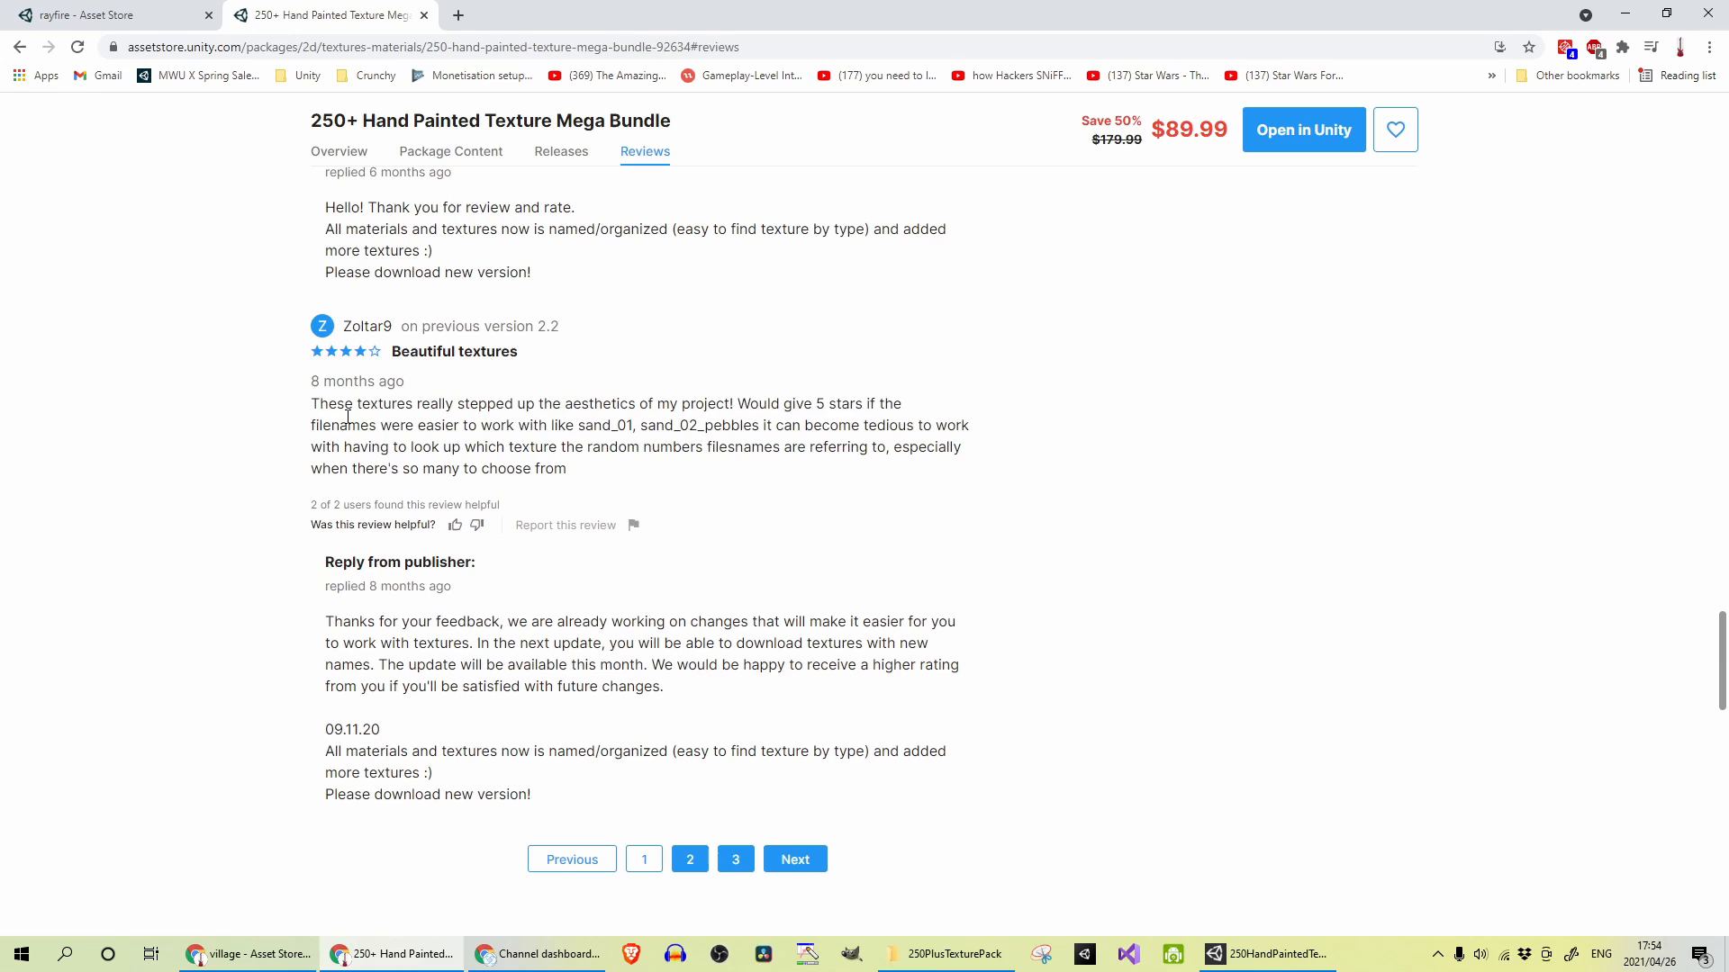
pyautogui.moveTo(349, 424)
pyautogui.mouseDown()
pyautogui.moveTo(712, 425)
pyautogui.moveTo(717, 447)
pyautogui.mouseUp()
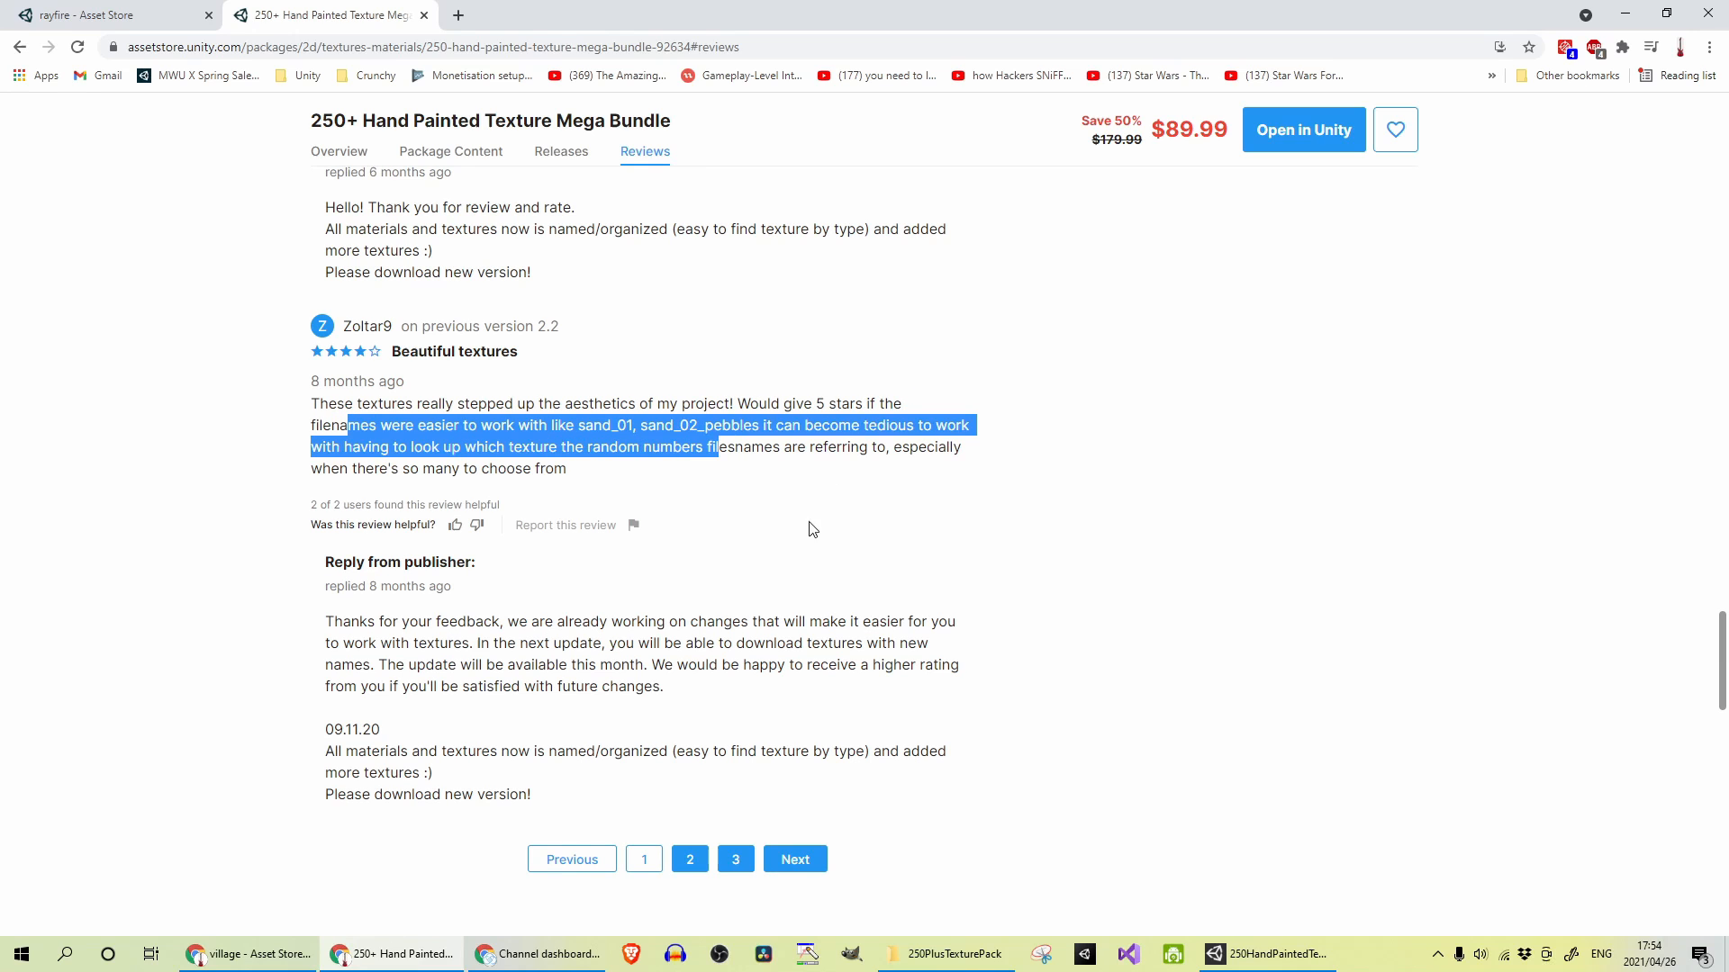
# - Return to Unity, browse into the pack's Materials and Sand folders, and select the terrain for painting
pyautogui.click(1268, 954)
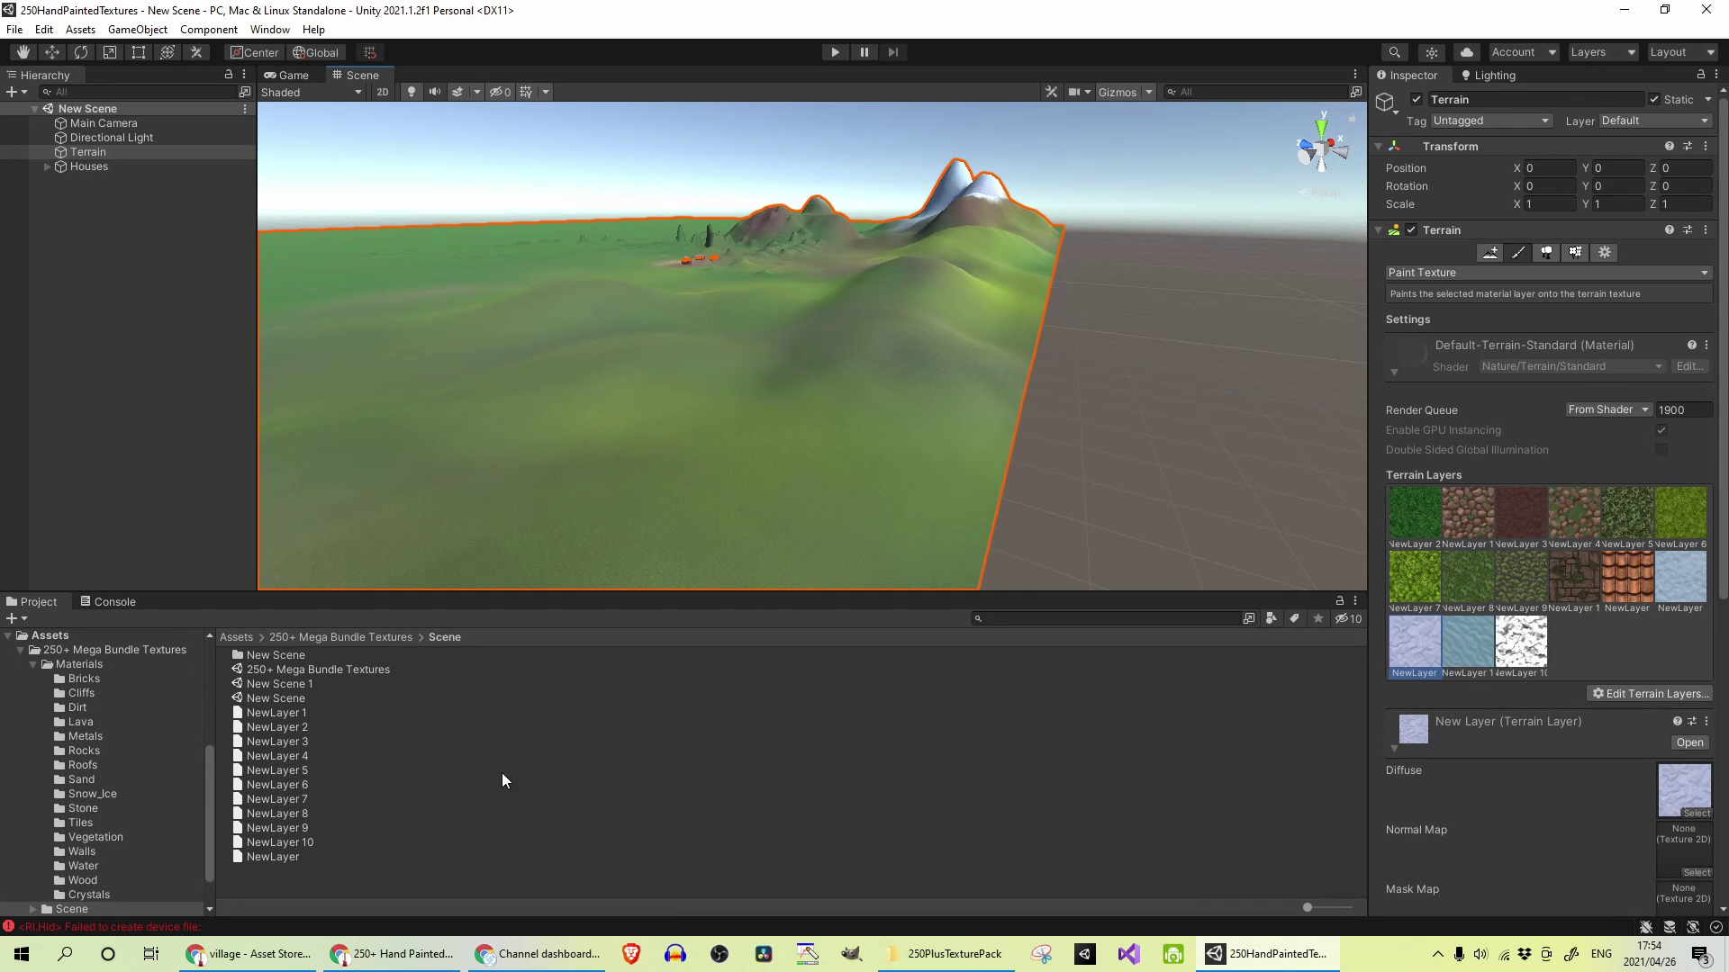
pyautogui.click(341, 636)
pyautogui.doubleClick(271, 656)
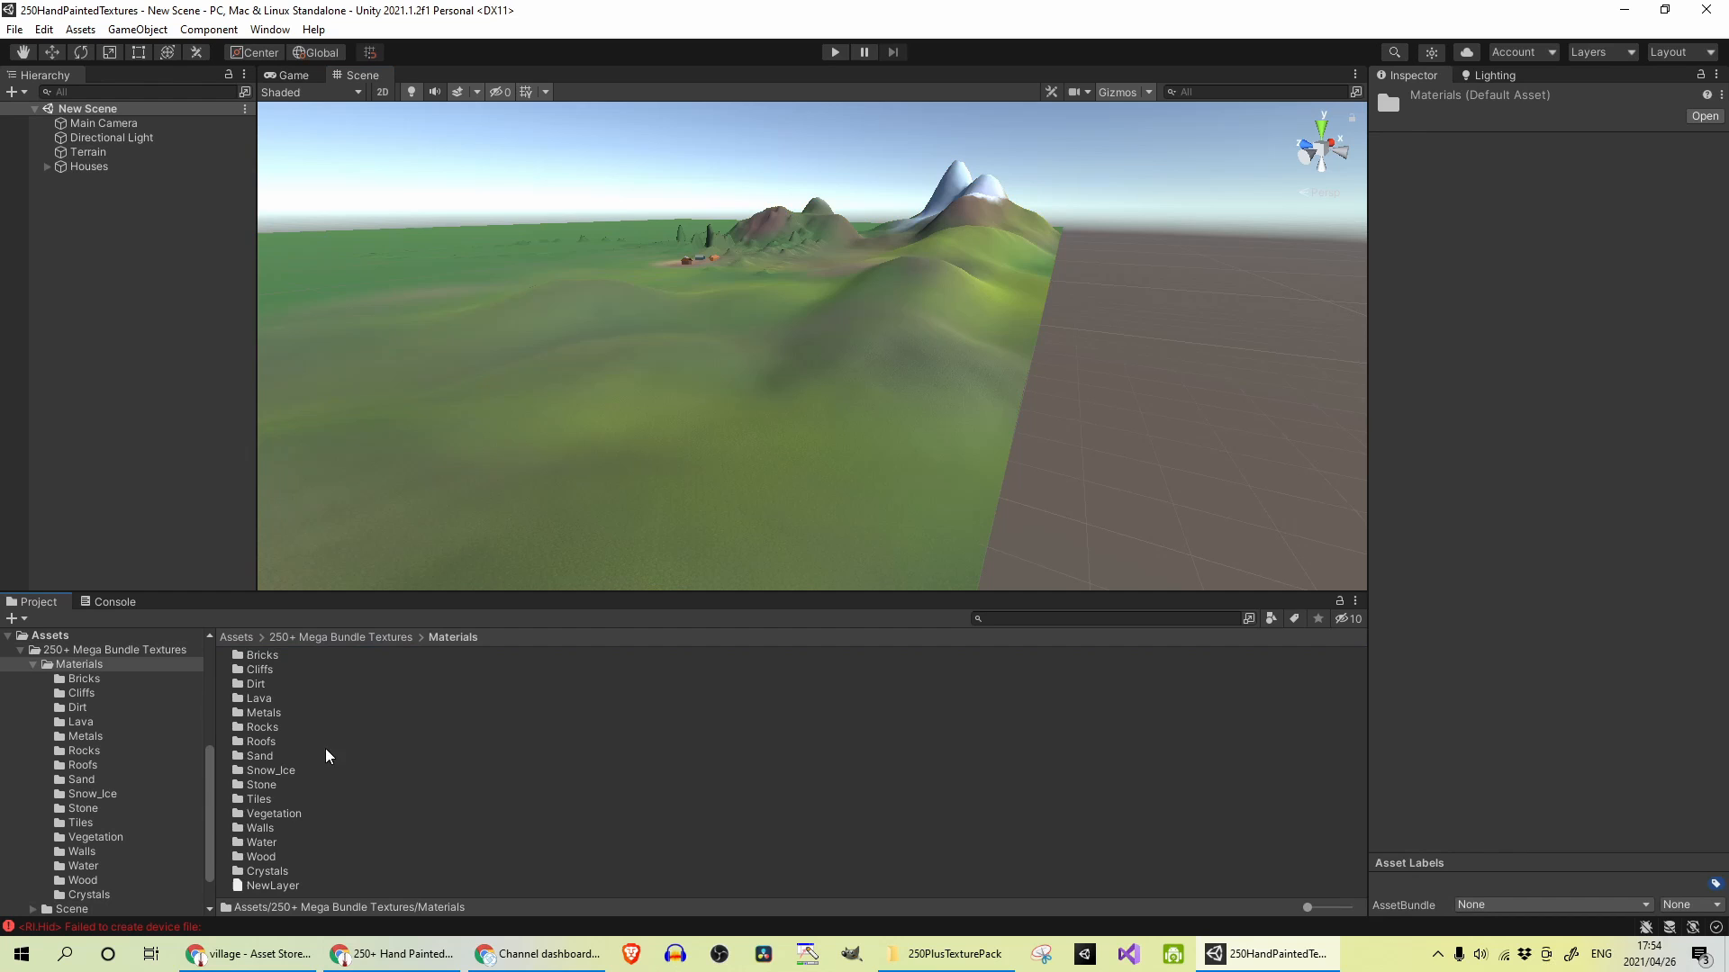
pyautogui.click(384, 826)
pyautogui.click(333, 756)
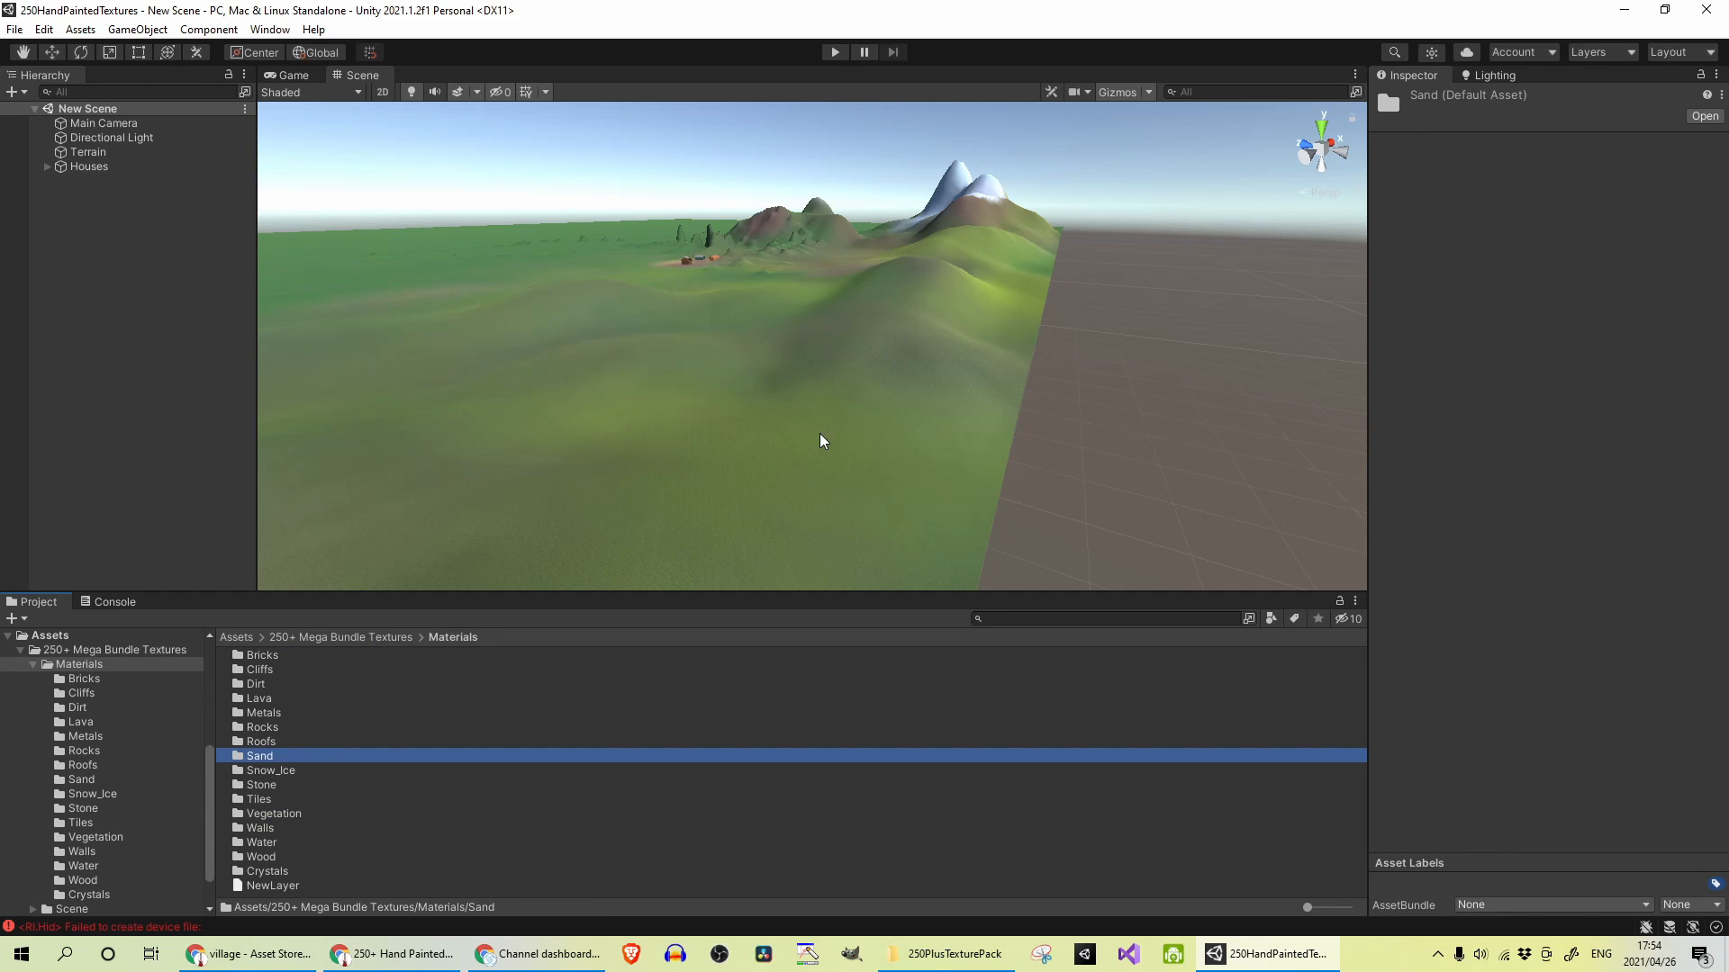
pyautogui.click(706, 427)
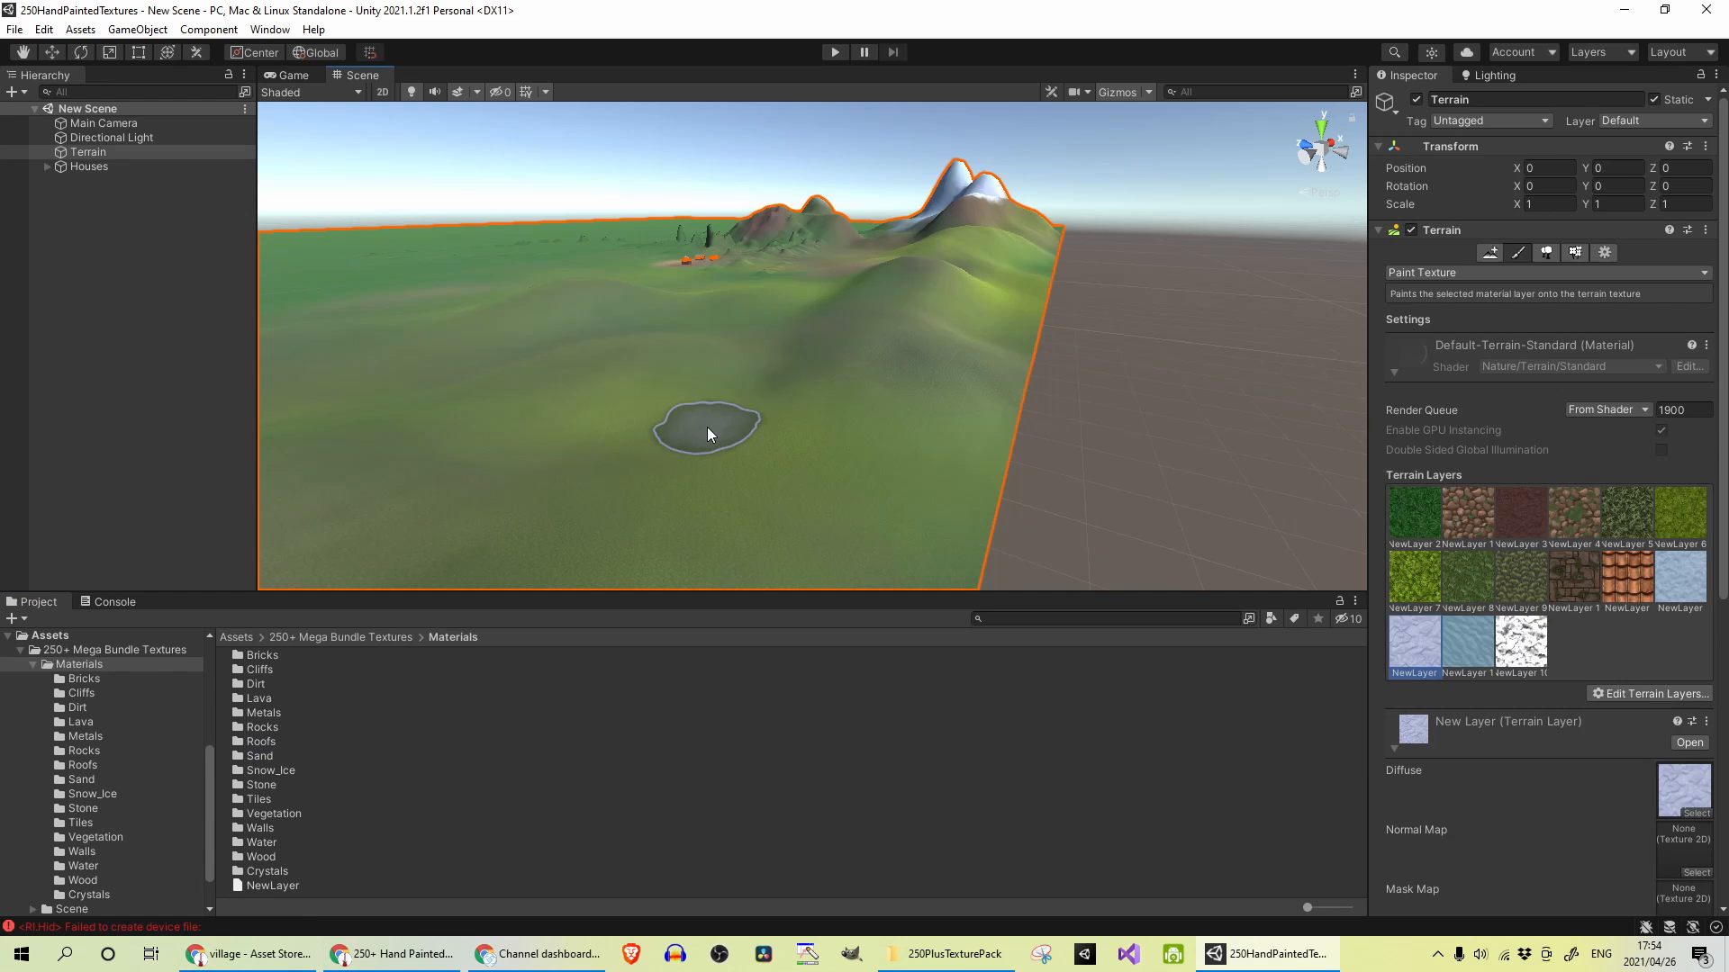
# - From the Dirt folder, try adding a dirt material as a new terrain layer via Edit Terrain Layers > Create Layer
pyautogui.doubleClick(369, 687)
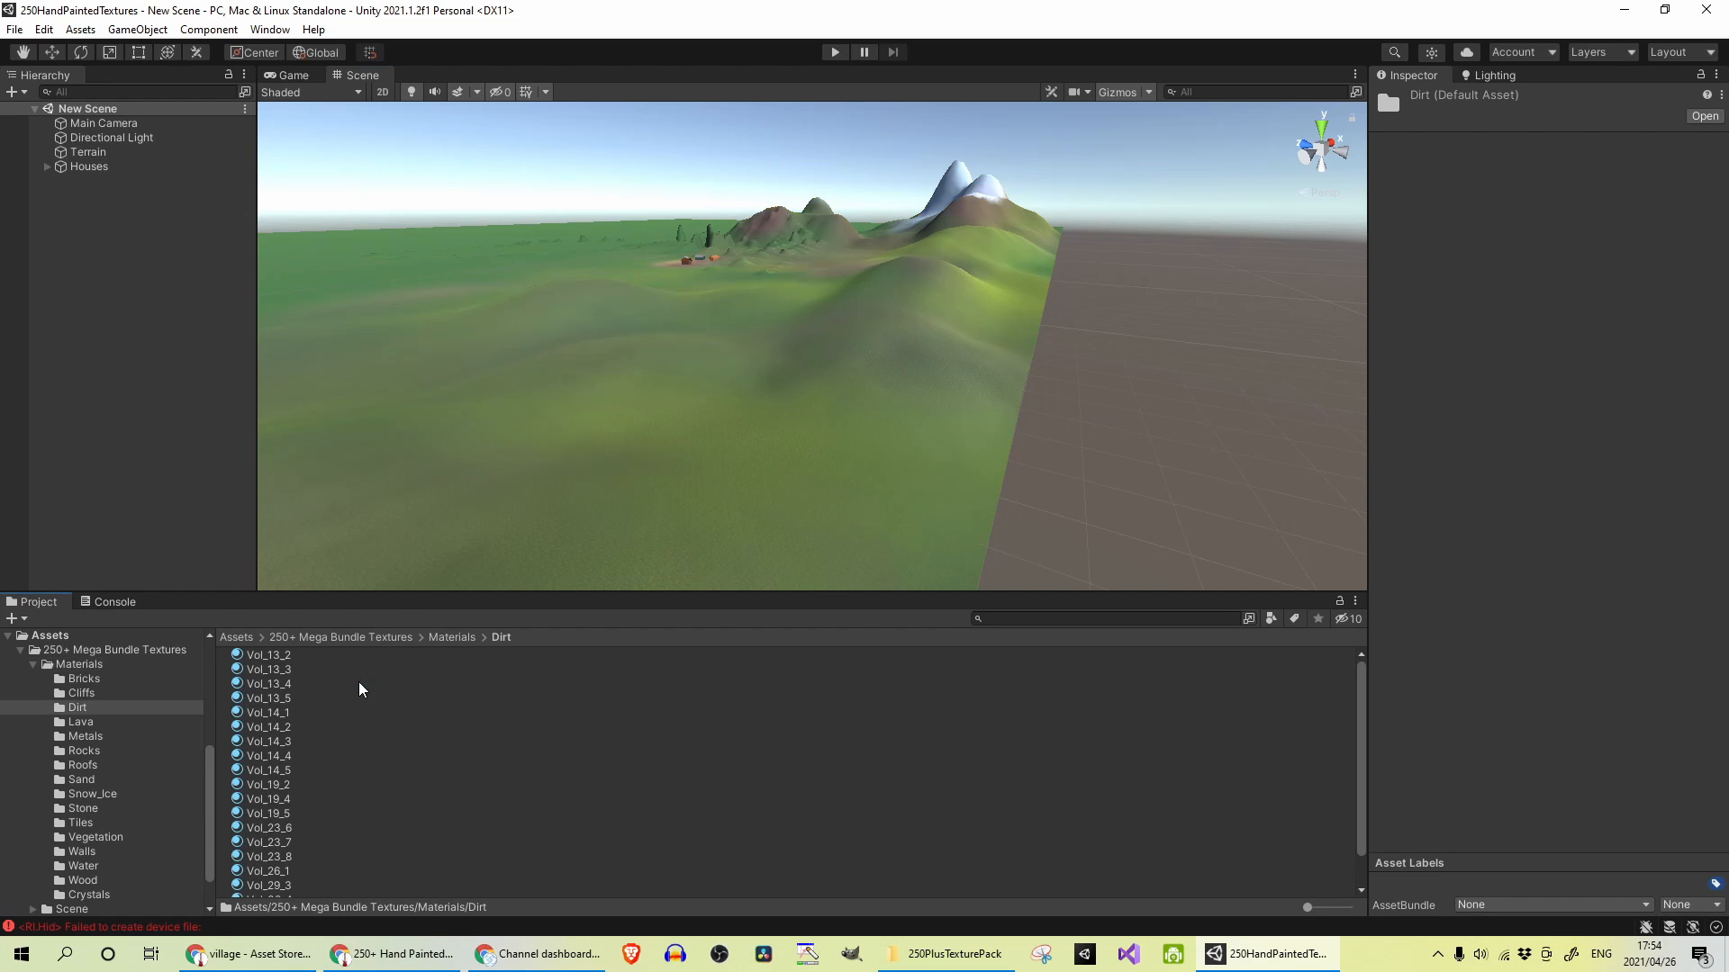
pyautogui.click(626, 399)
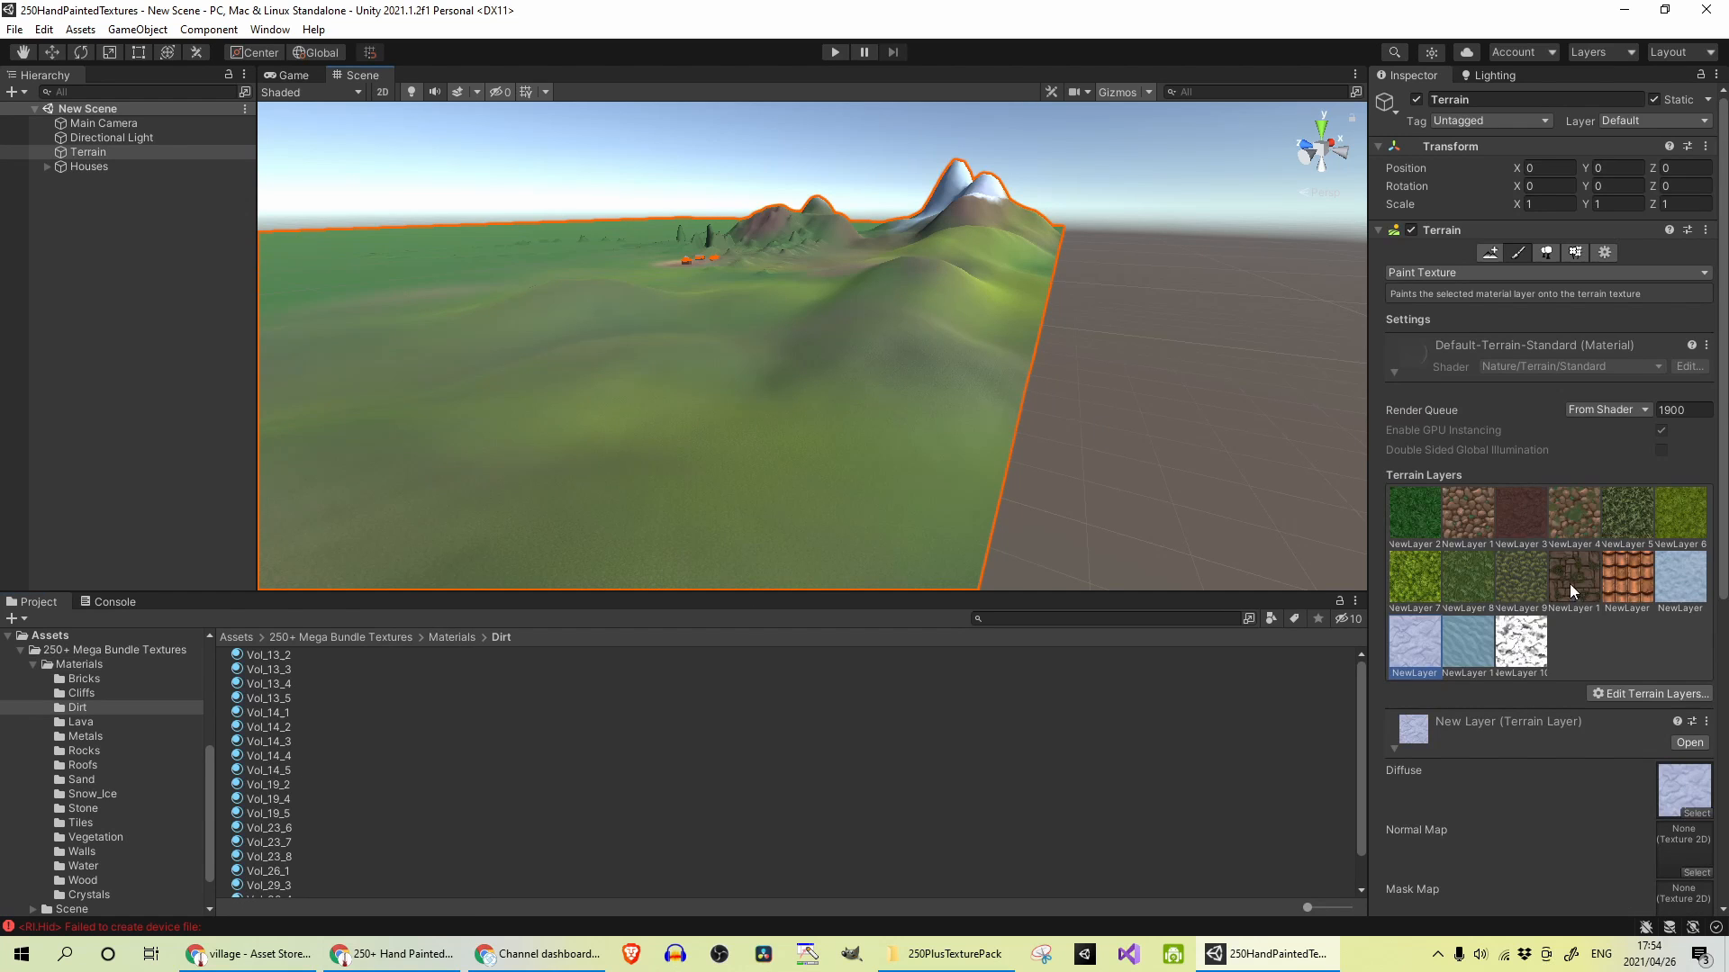
pyautogui.moveTo(256, 755); pyautogui.dragTo(1614, 655)
pyautogui.click(1659, 694)
pyautogui.click(1635, 703)
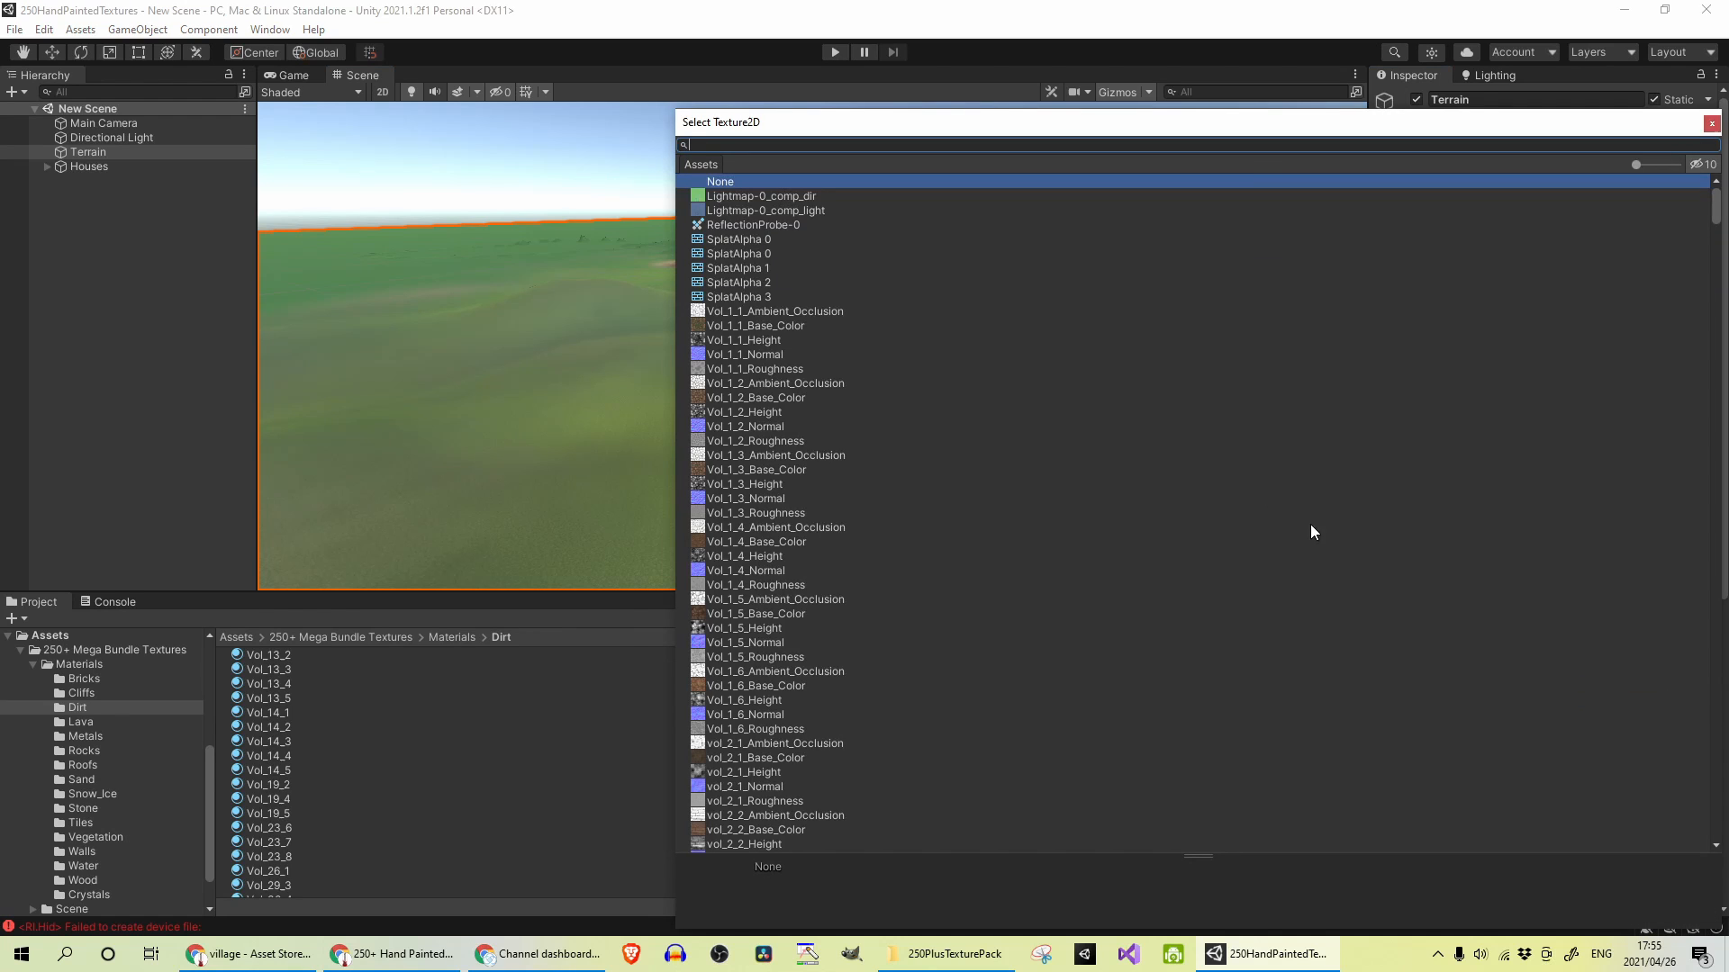
# - Preview the Vol_14_4 and Vol_23_8 dirt materials, then go back up to the Materials folder
pyautogui.click(396, 757)
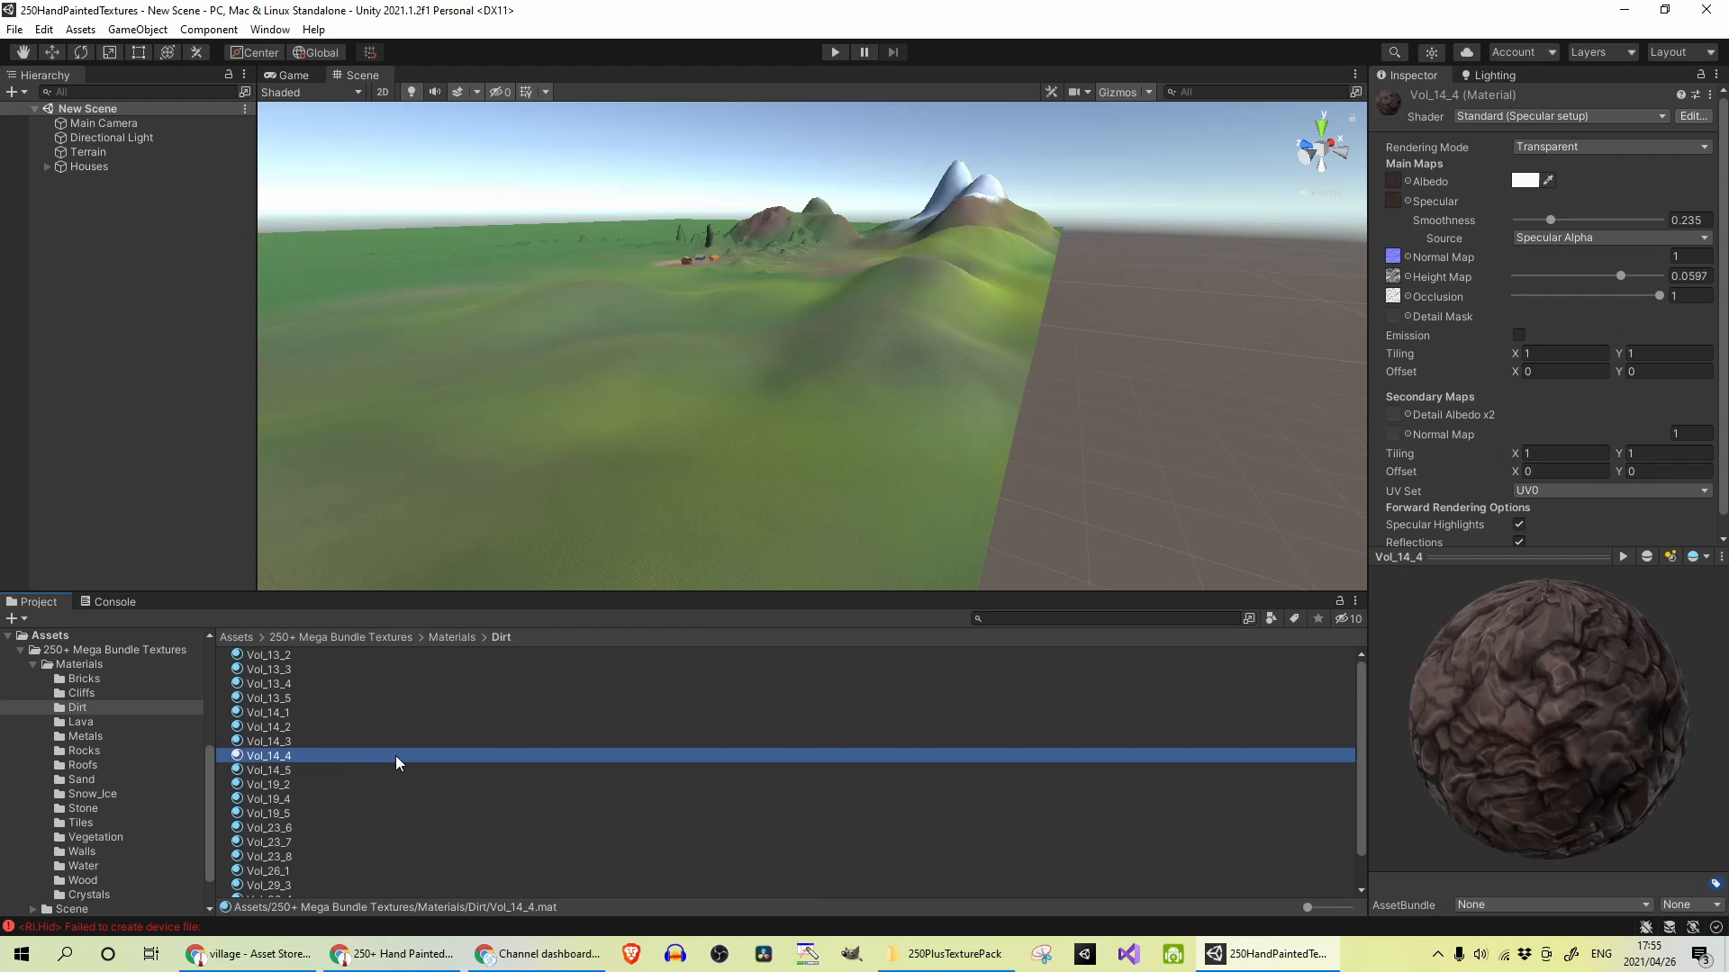
pyautogui.click(406, 856)
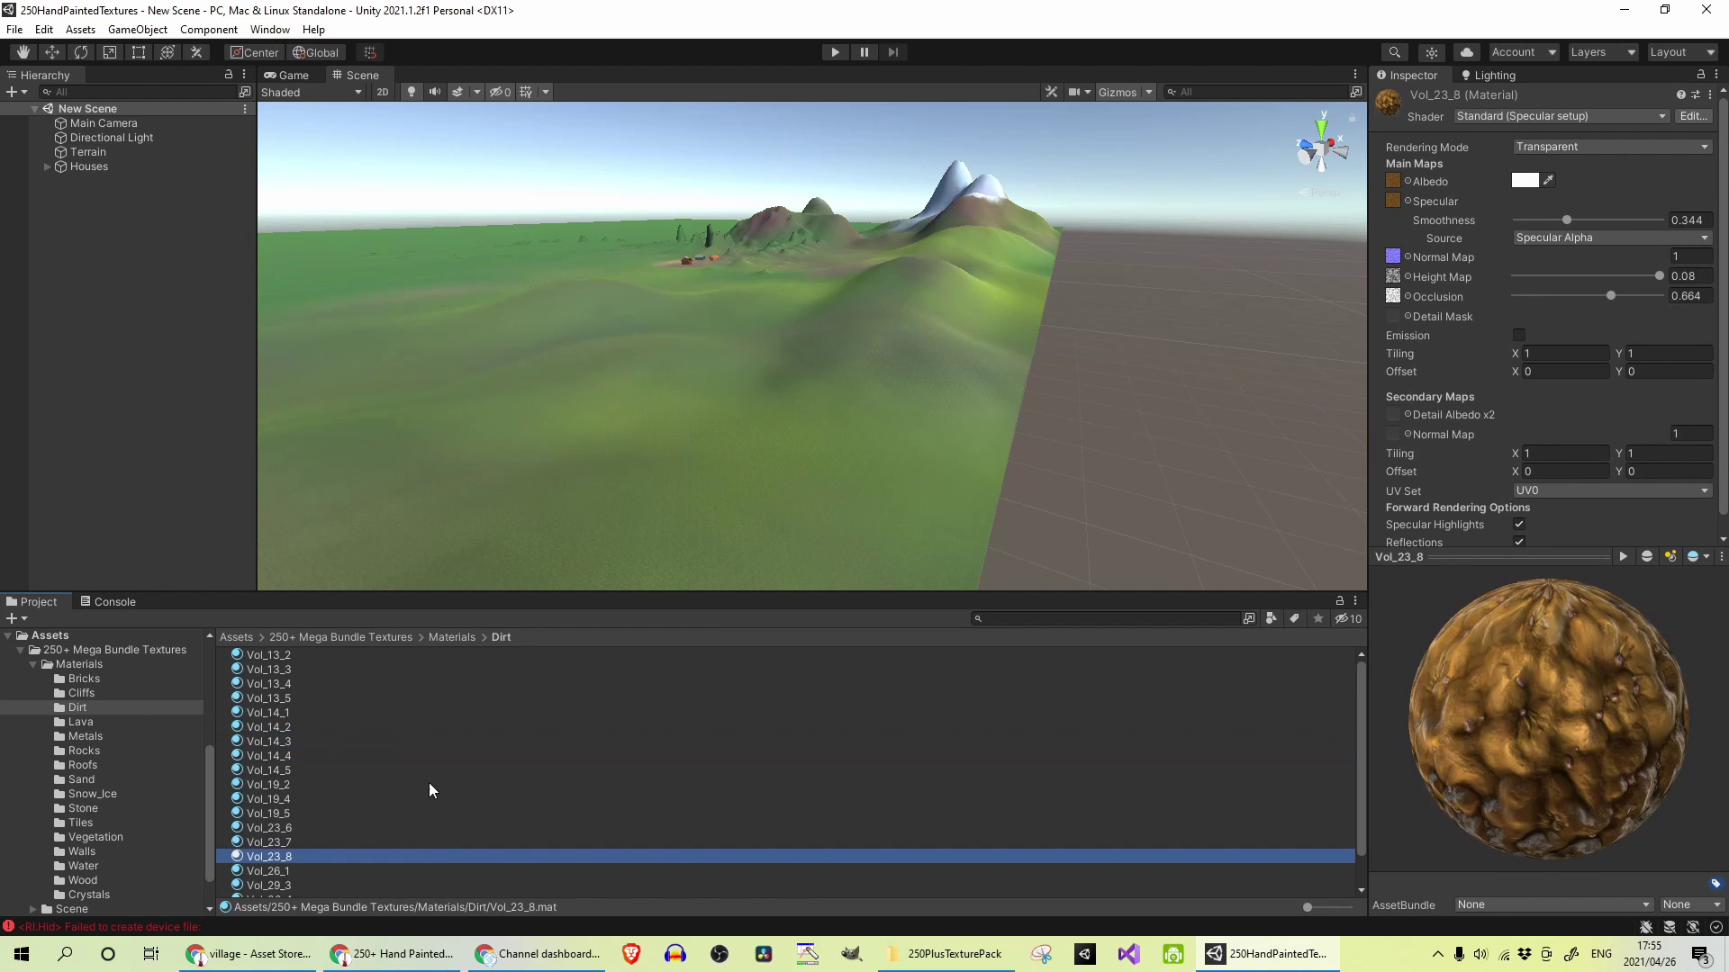
pyautogui.click(452, 637)
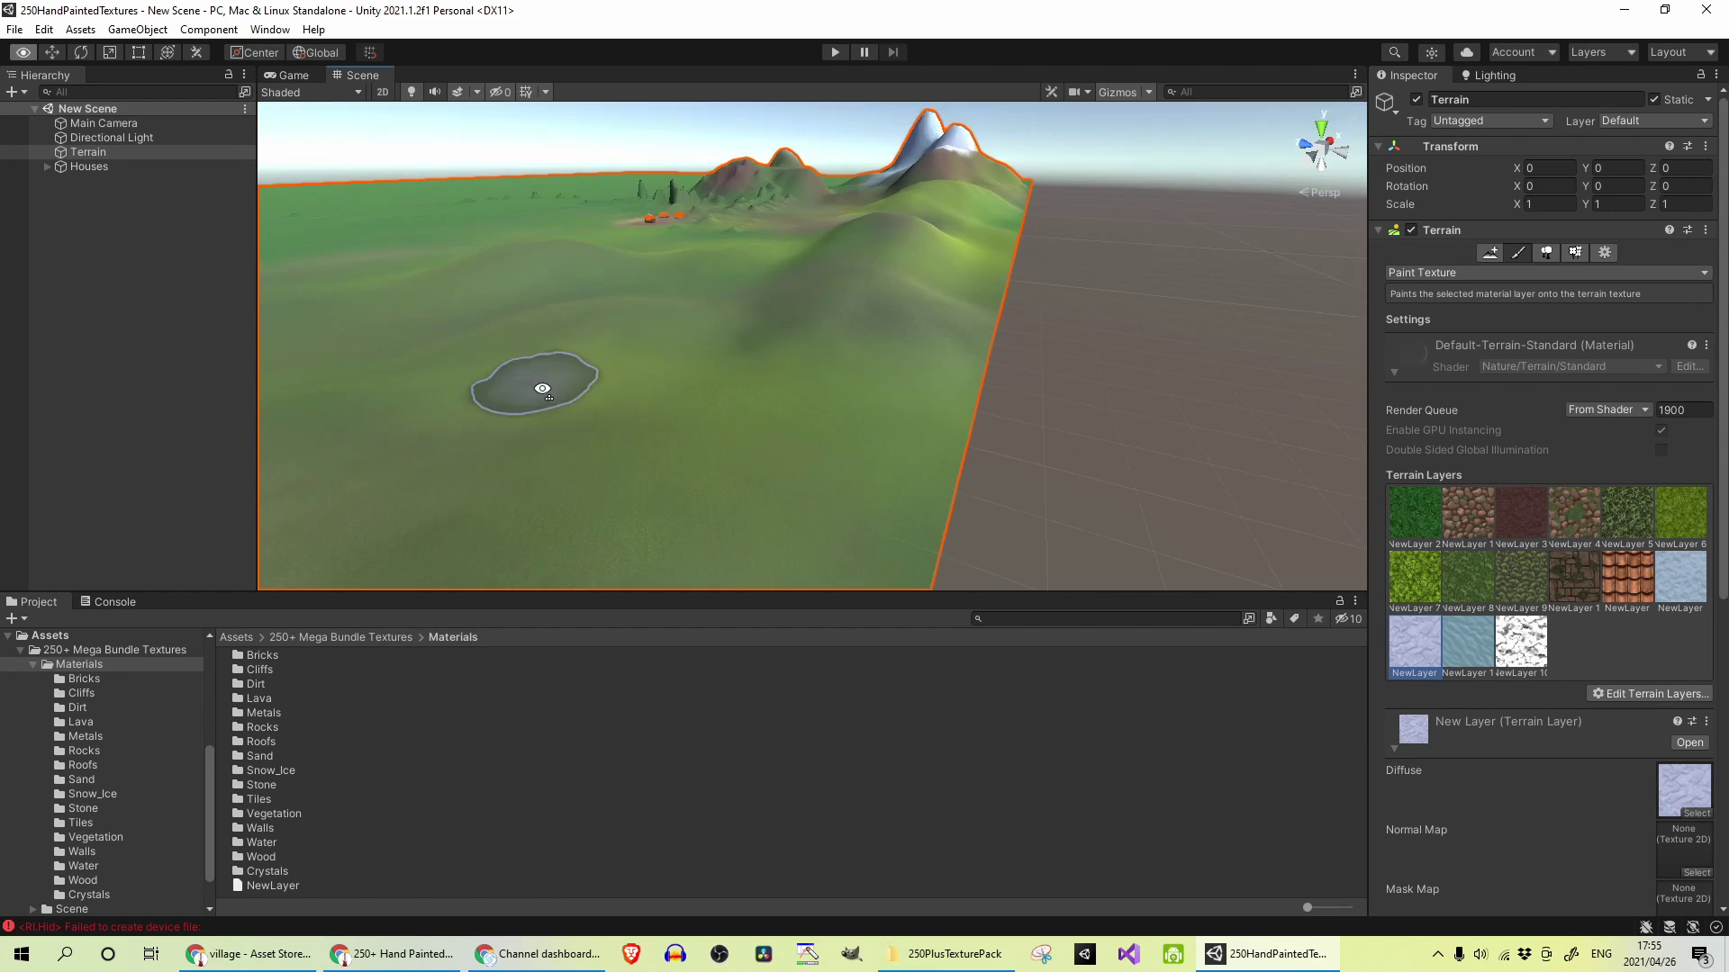
pyautogui.scroll(5, 666, 424)
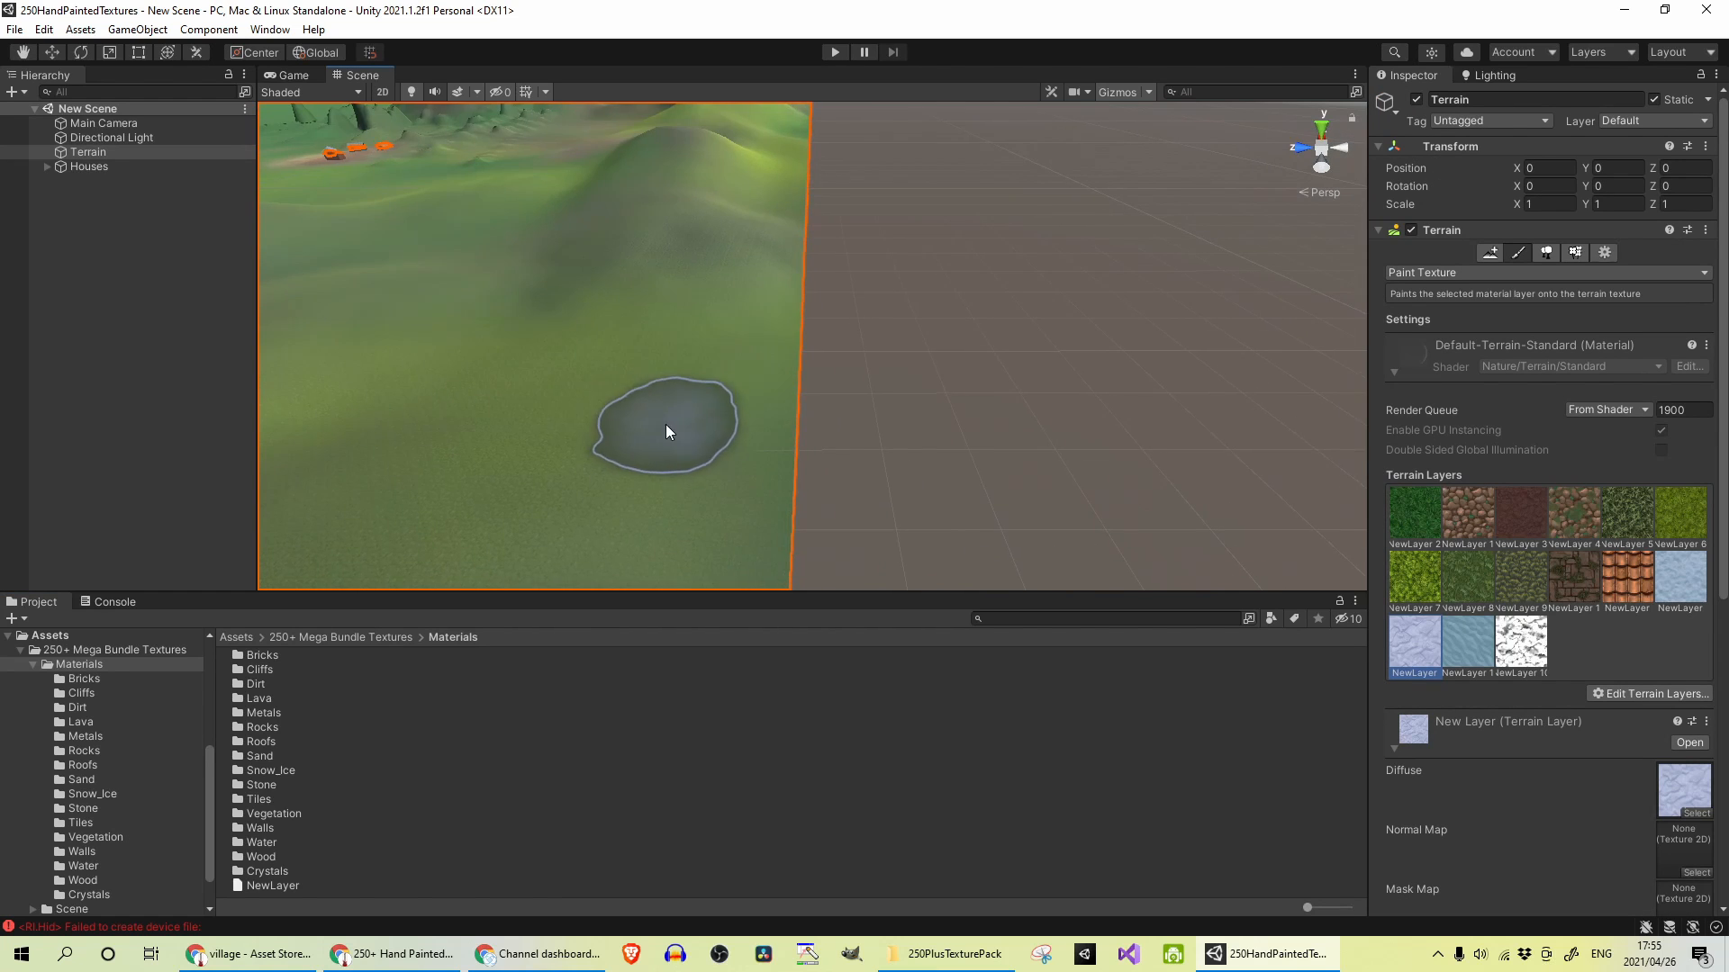
pyautogui.scroll(2, 620, 394)
pyautogui.scroll(-5, 620, 395)
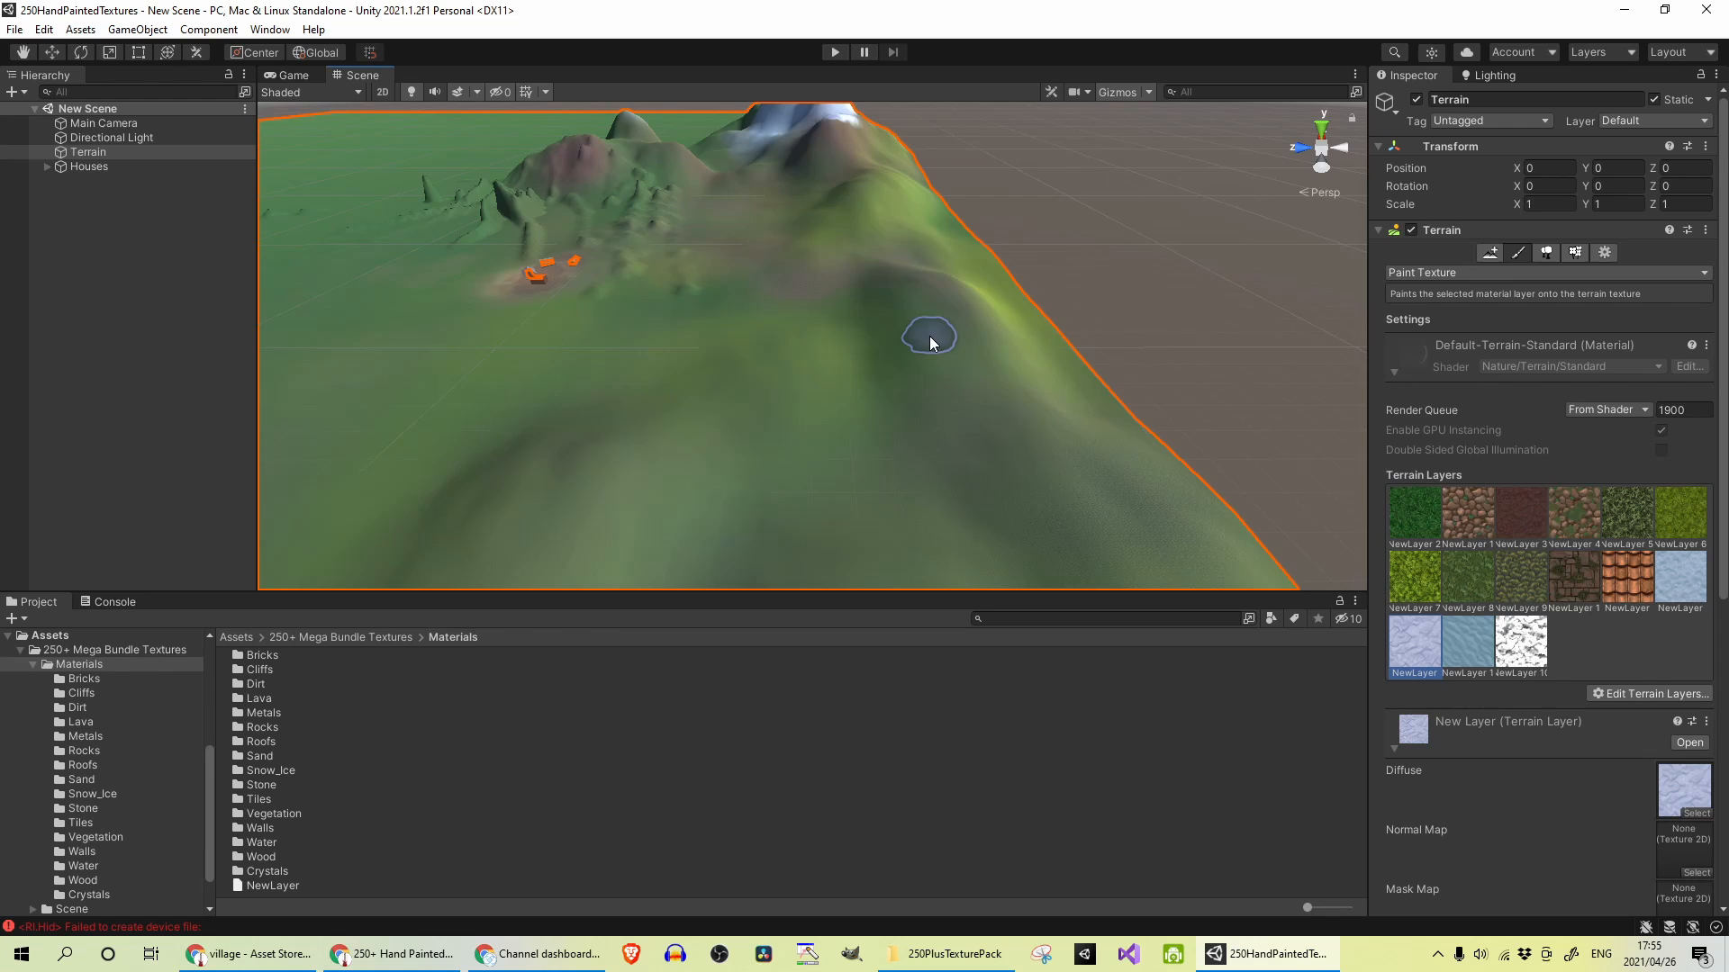
pyautogui.scroll(1, 931, 341)
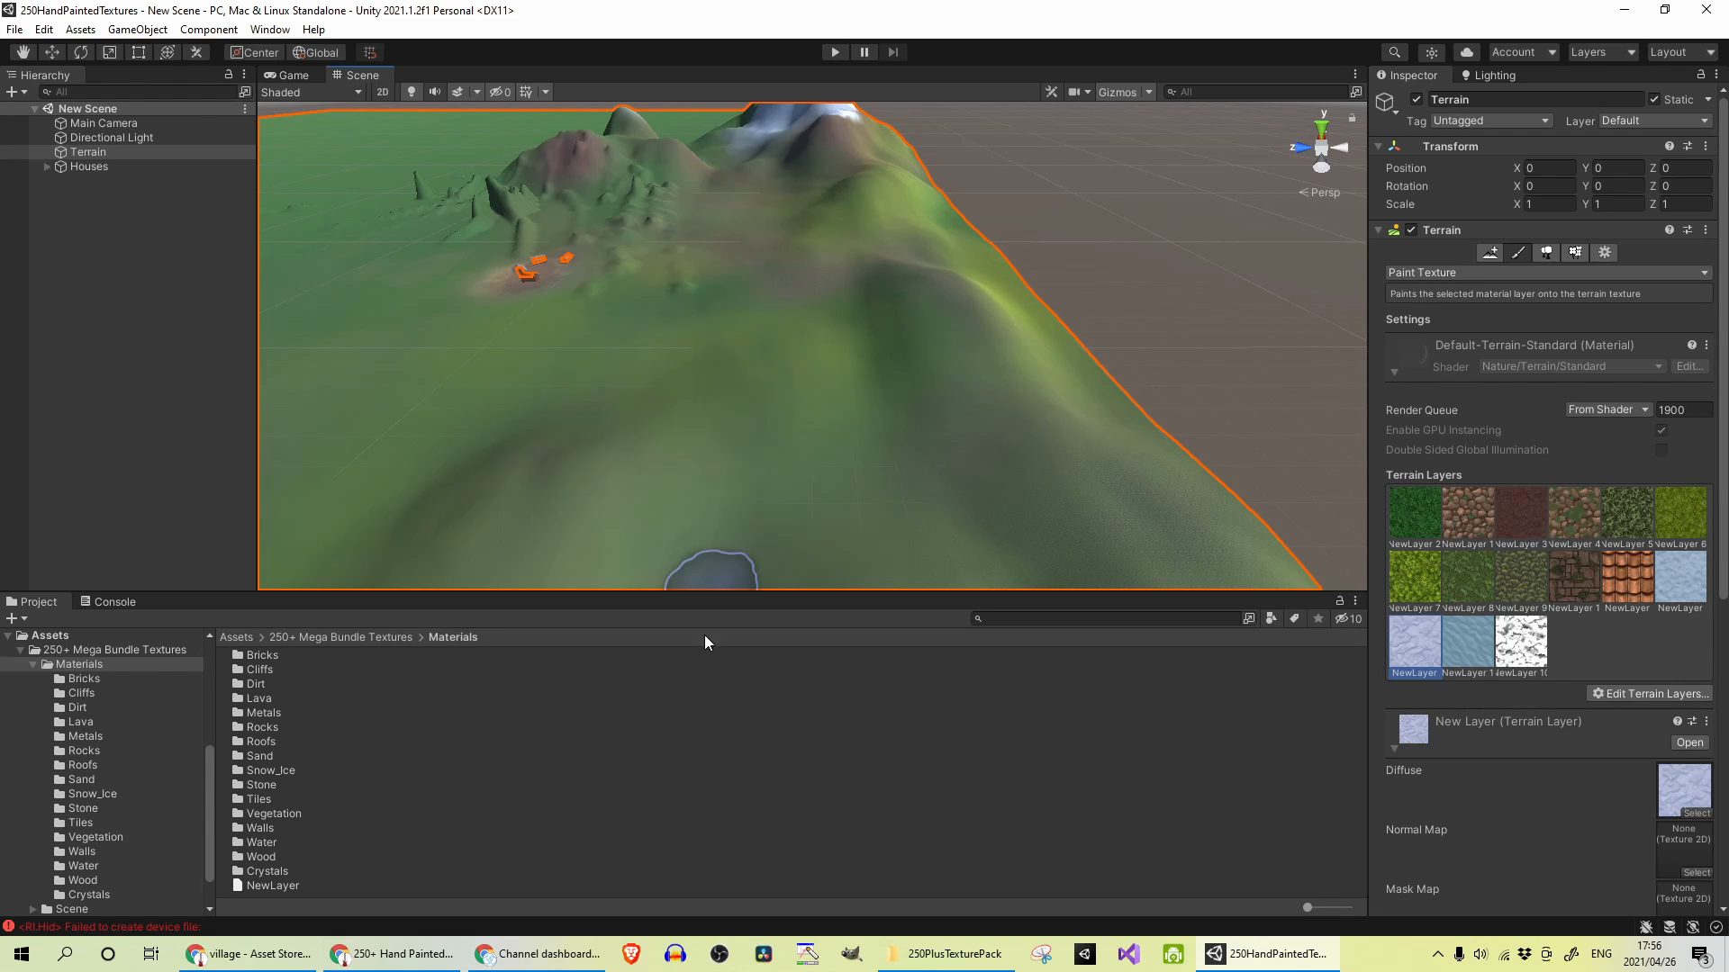
# - Switch from Unity to the pack's Asset Store reviews page in Chrome
pyautogui.click(402, 953)
pyautogui.scroll(5, 472, 591)
pyautogui.scroll(5, 471, 592)
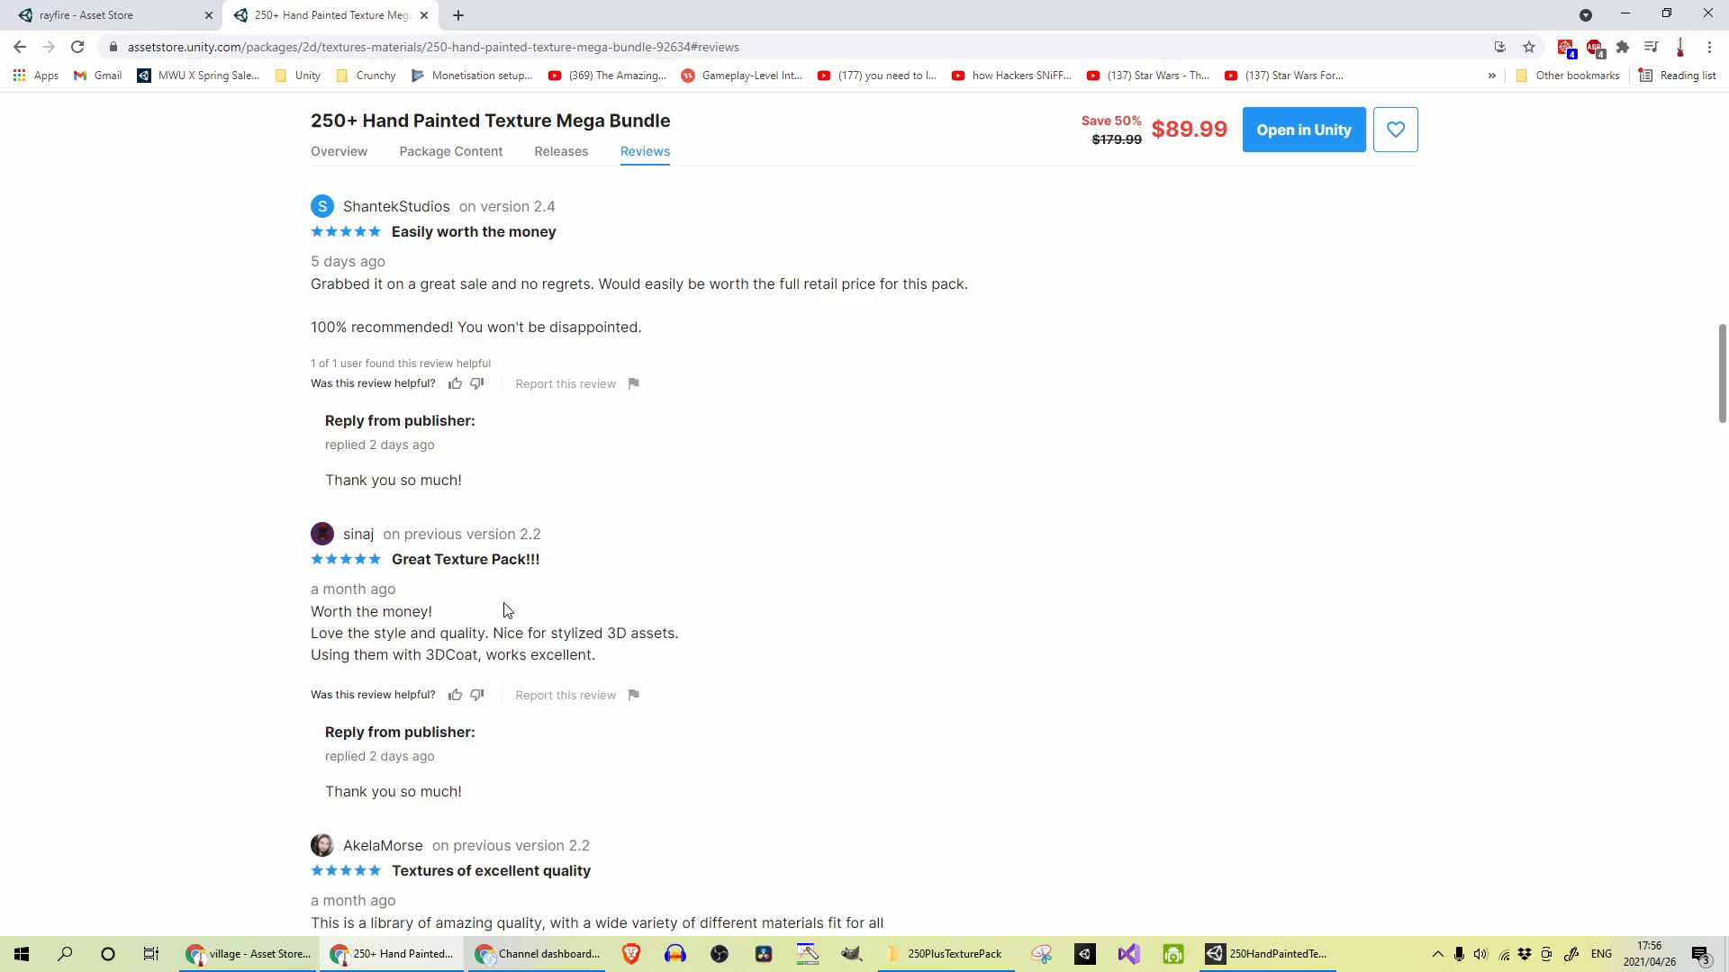
pyautogui.scroll(5, 471, 591)
pyautogui.scroll(5, 471, 592)
pyautogui.scroll(3, 471, 591)
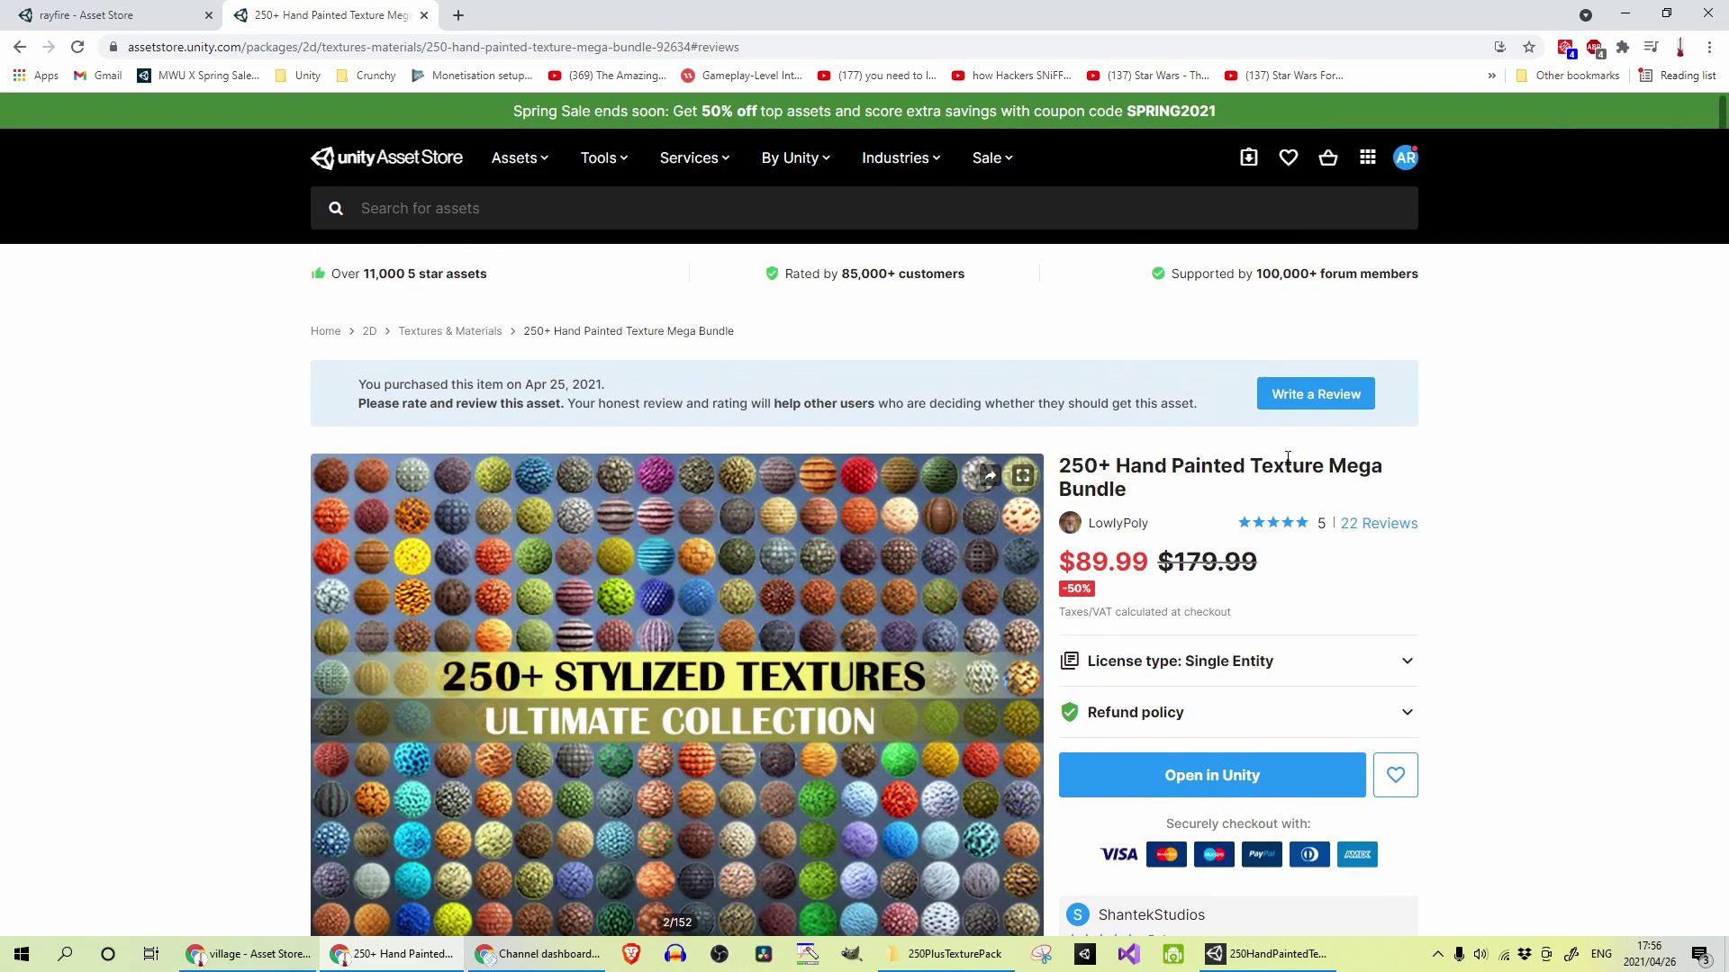
# - Open the LowlyPoly publisher's asset catalogue and move to its second page
pyautogui.click(1116, 524)
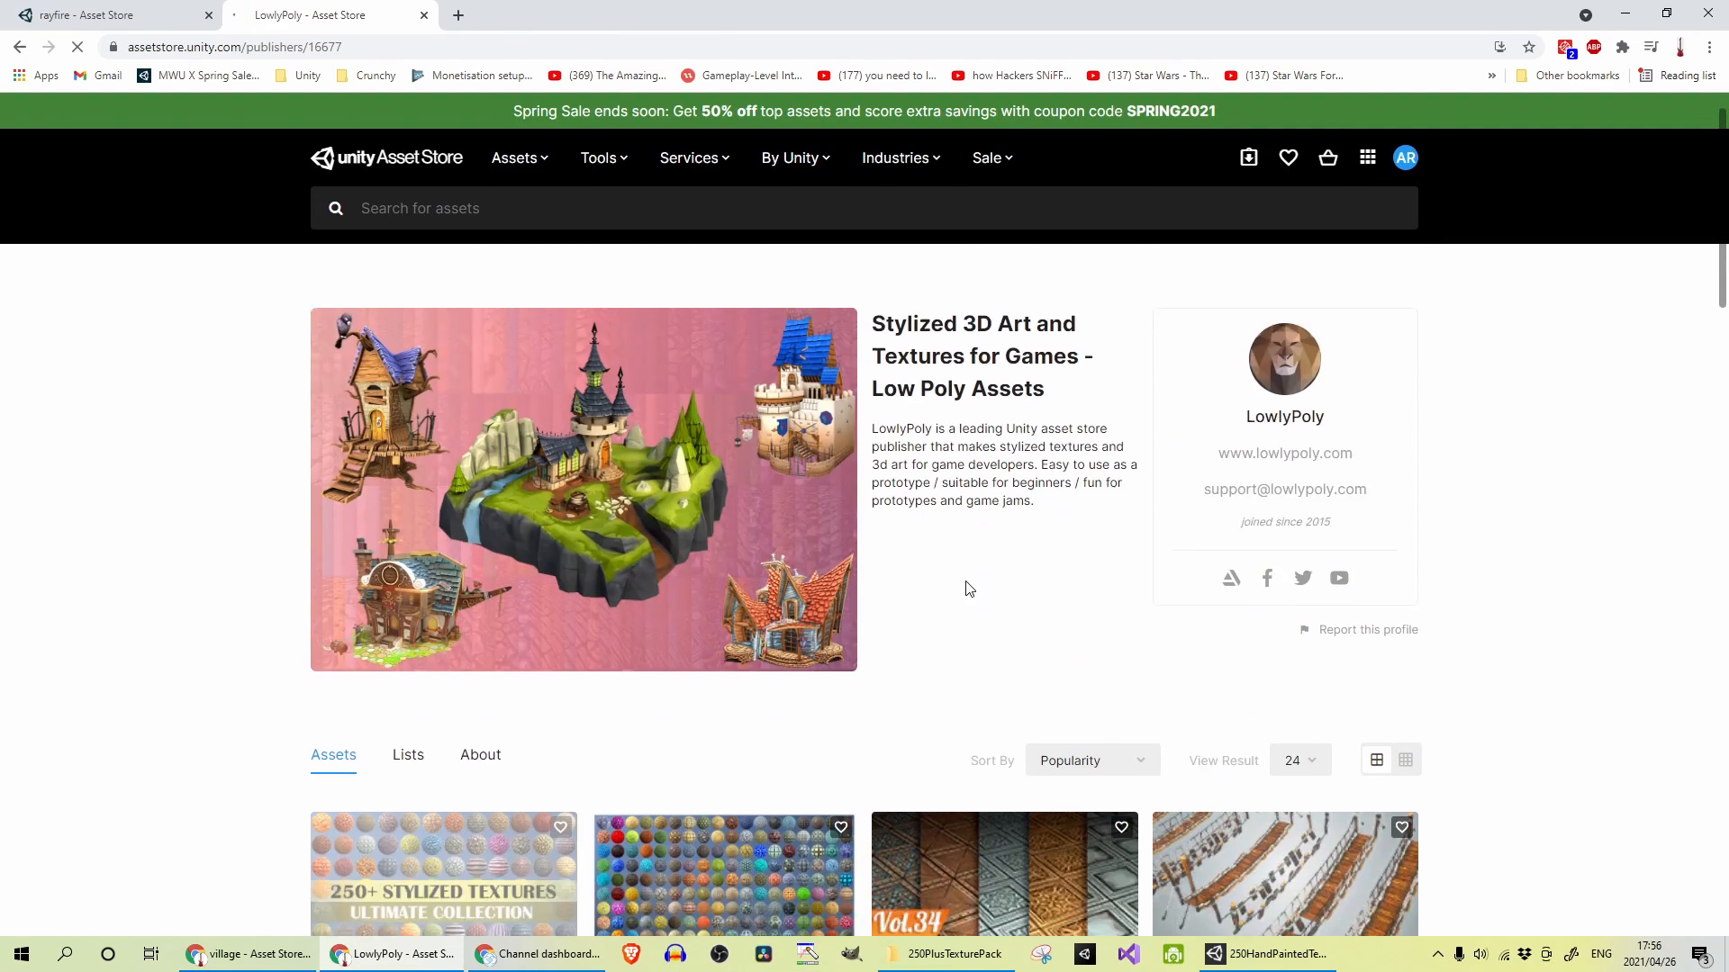
pyautogui.scroll(-3, 966, 589)
pyautogui.scroll(-2, 966, 590)
pyautogui.scroll(-3, 966, 589)
pyautogui.scroll(-1, 1188, 534)
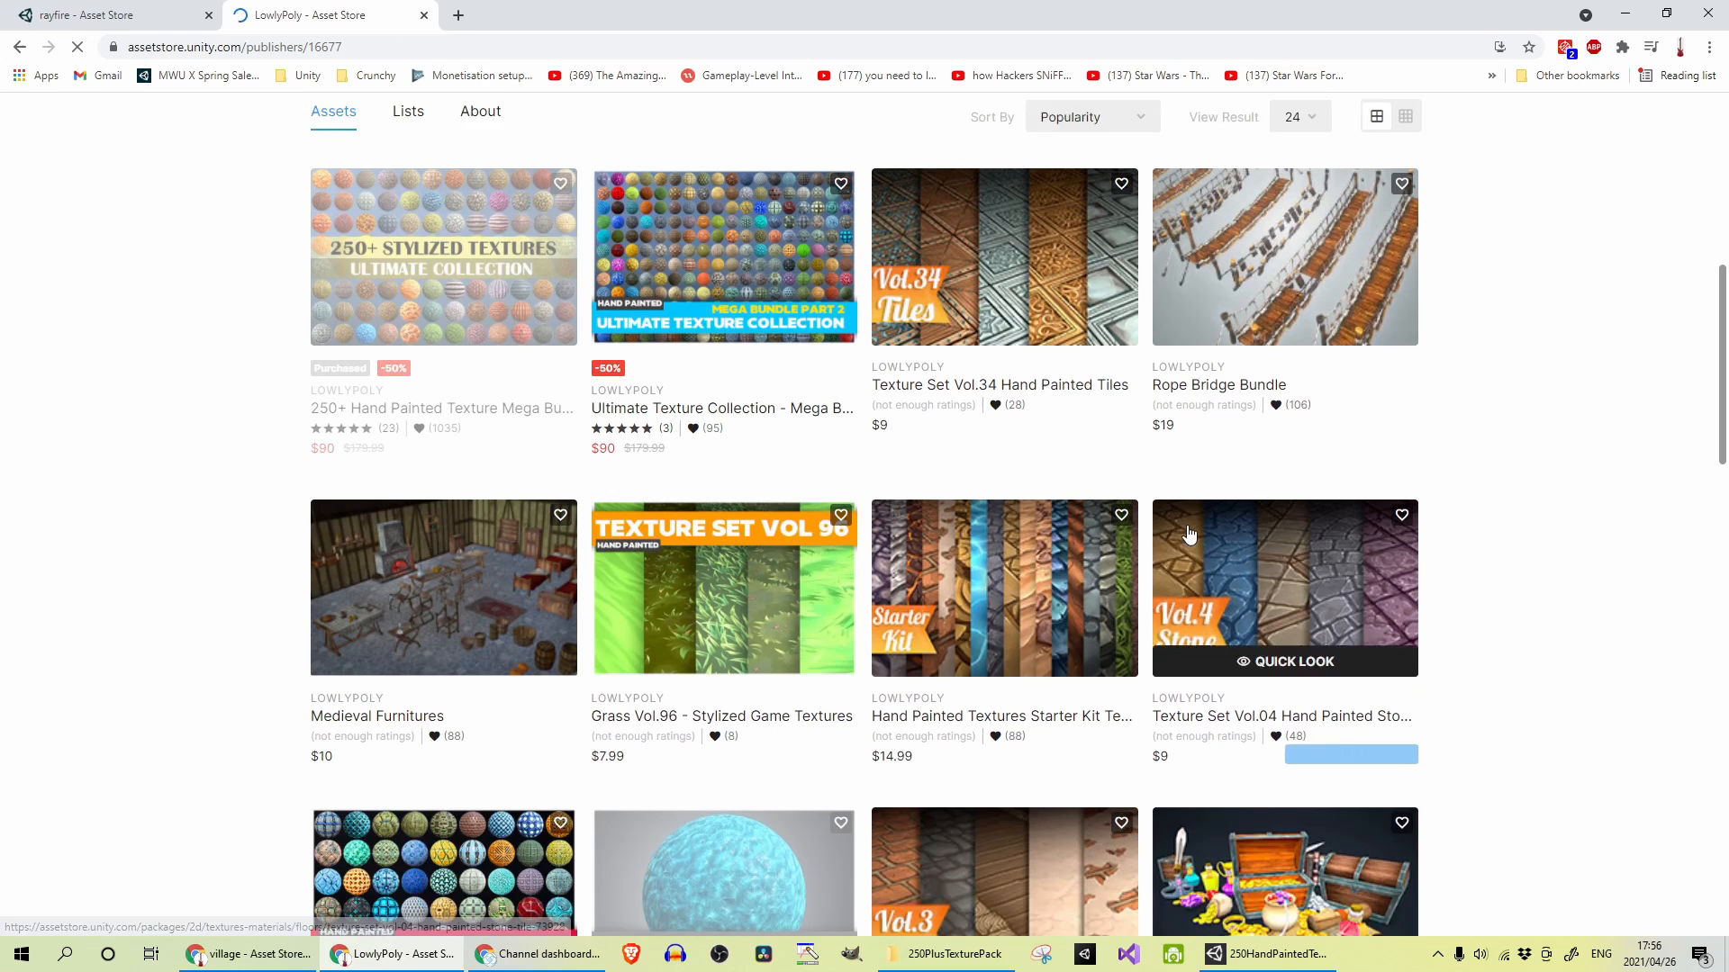
pyautogui.scroll(-1, 1472, 513)
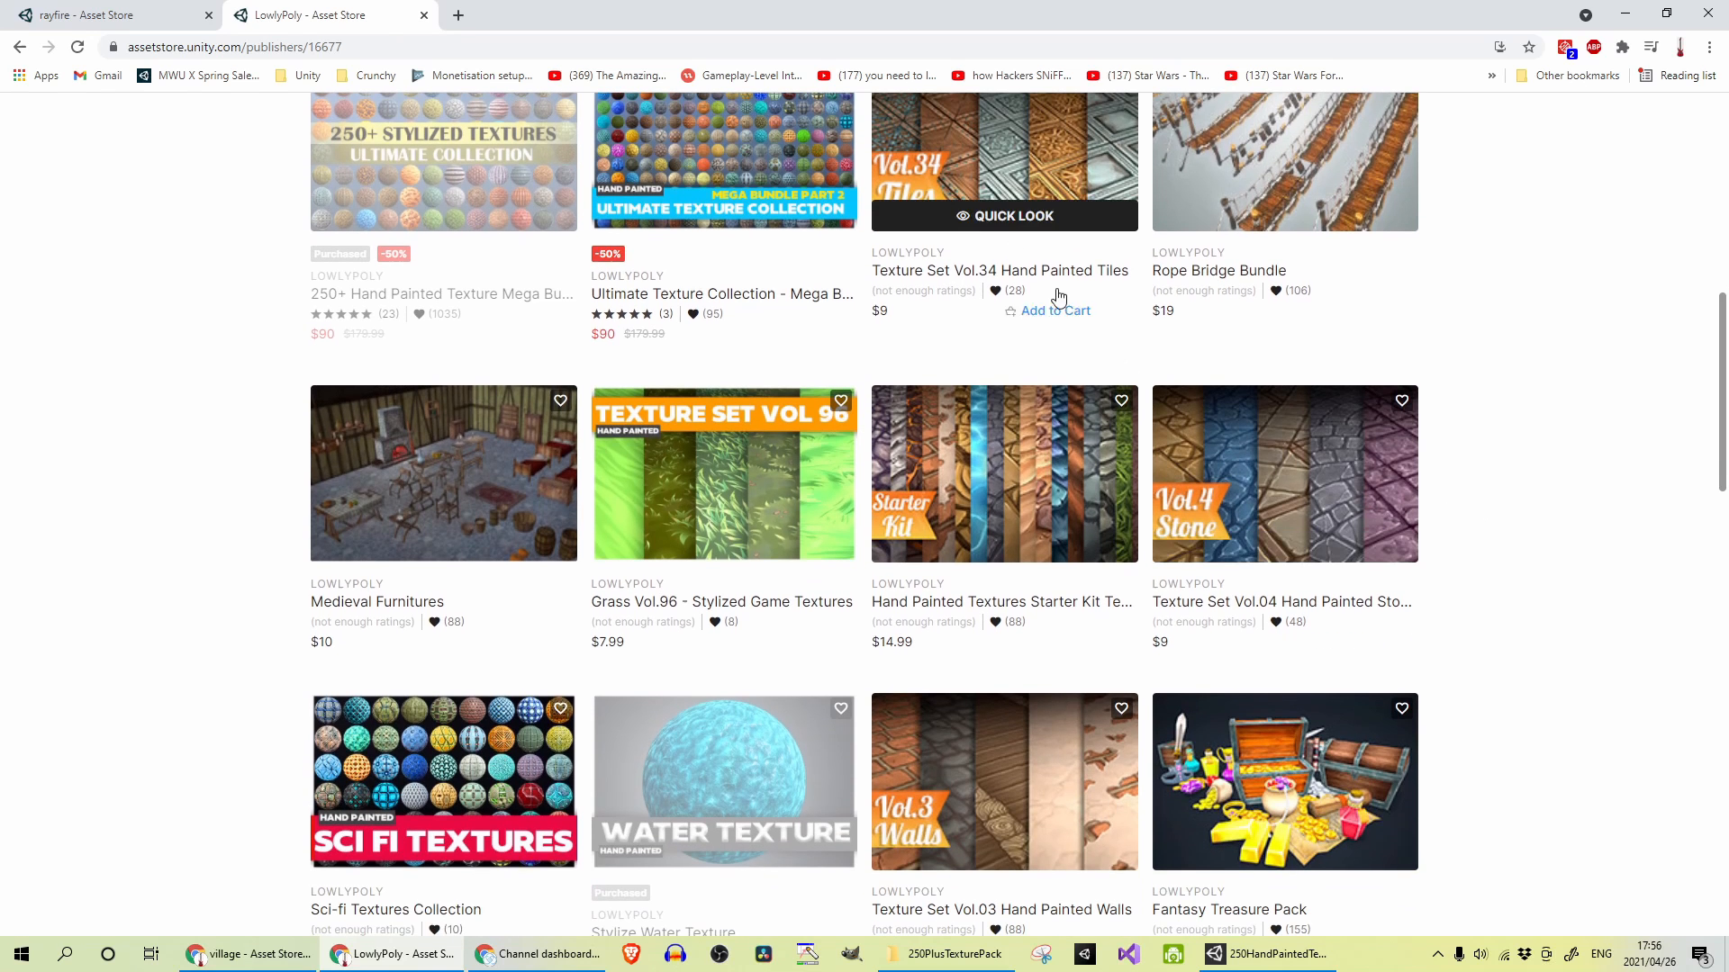
pyautogui.scroll(-1, 1064, 429)
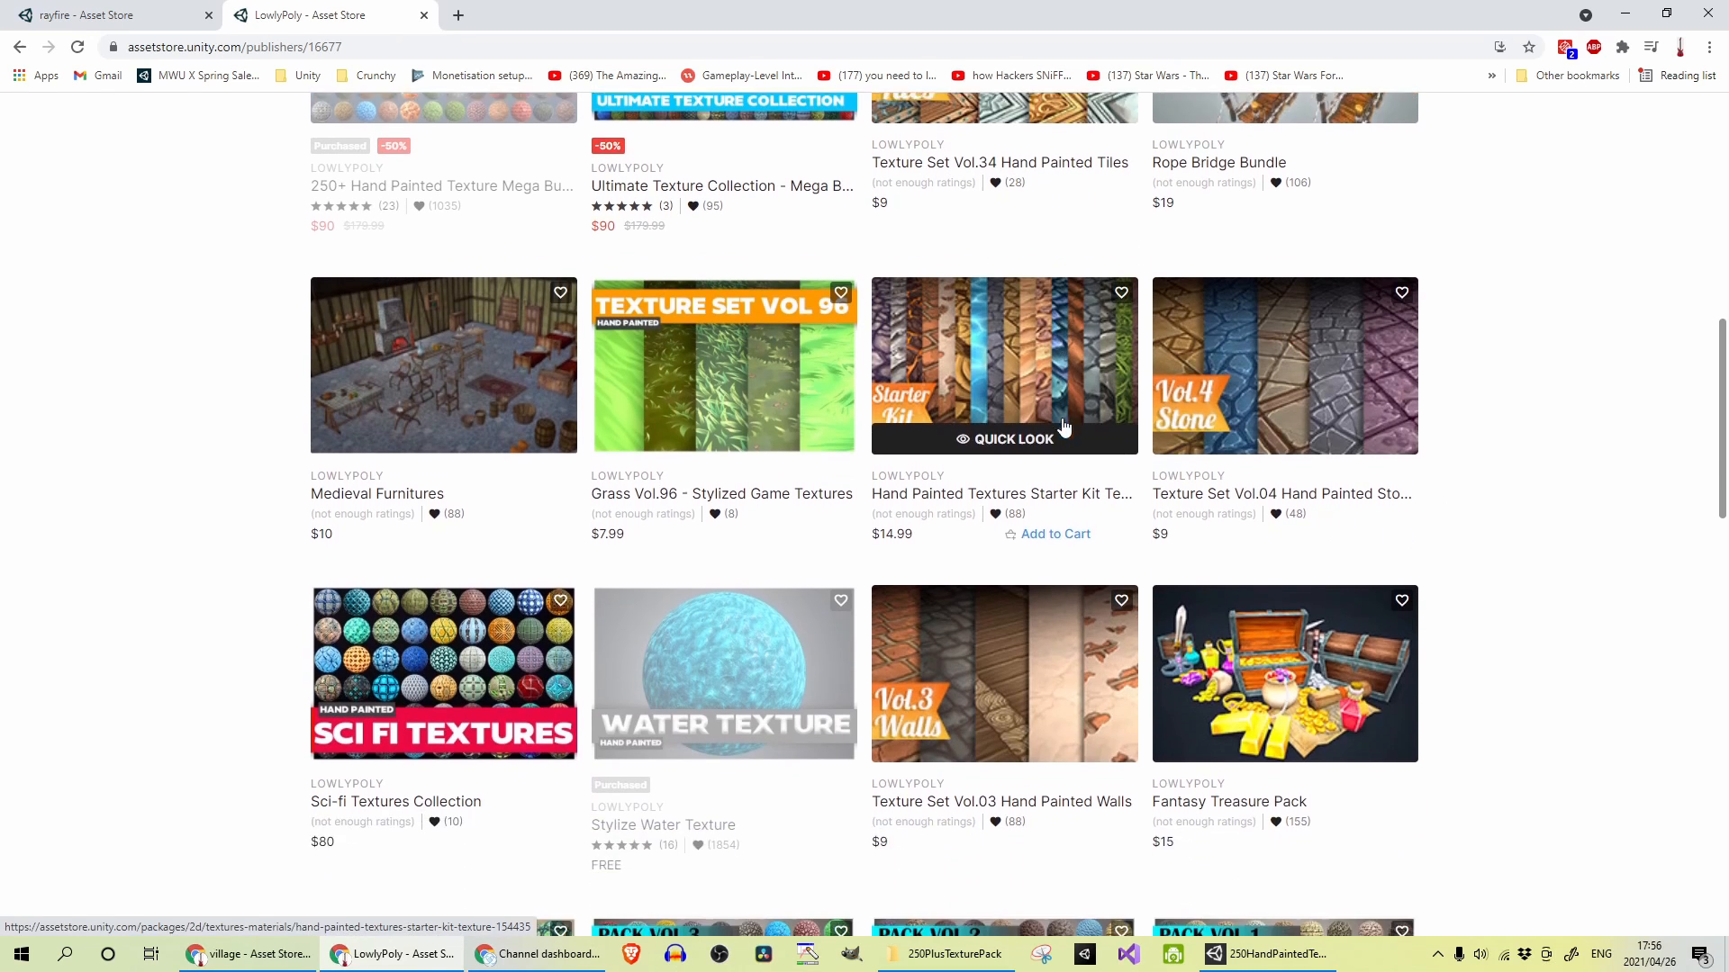
pyautogui.scroll(-4, 1065, 427)
pyautogui.scroll(-1, 1064, 429)
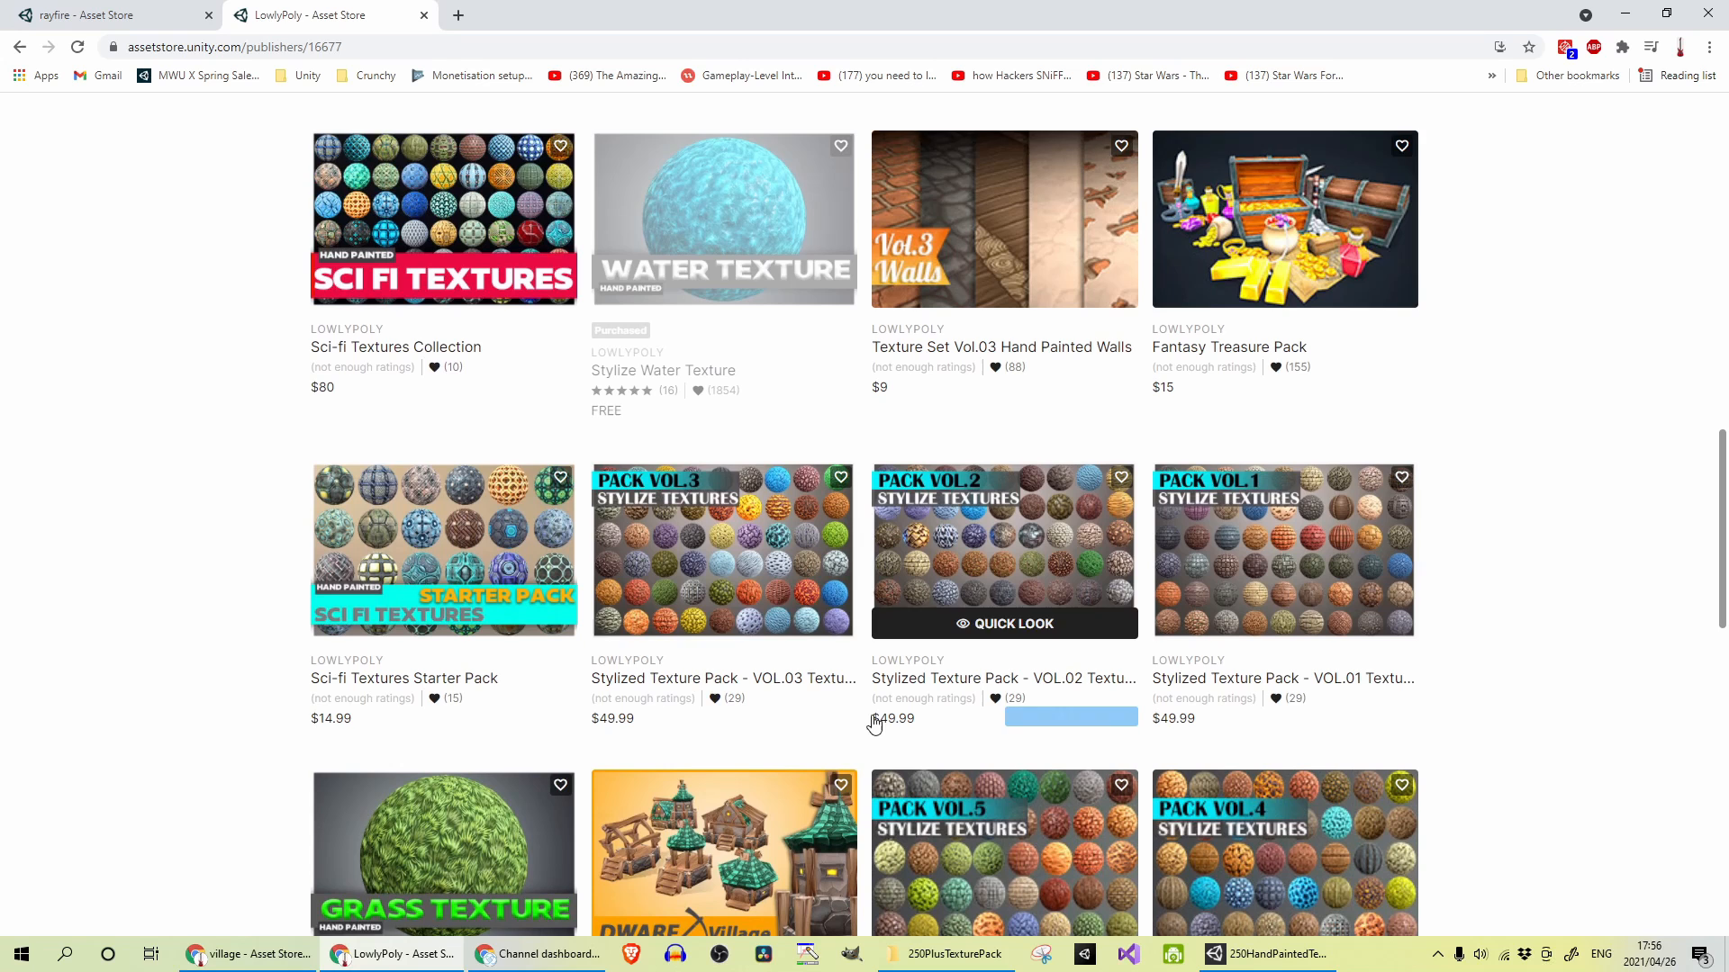
pyautogui.scroll(-1, 875, 726)
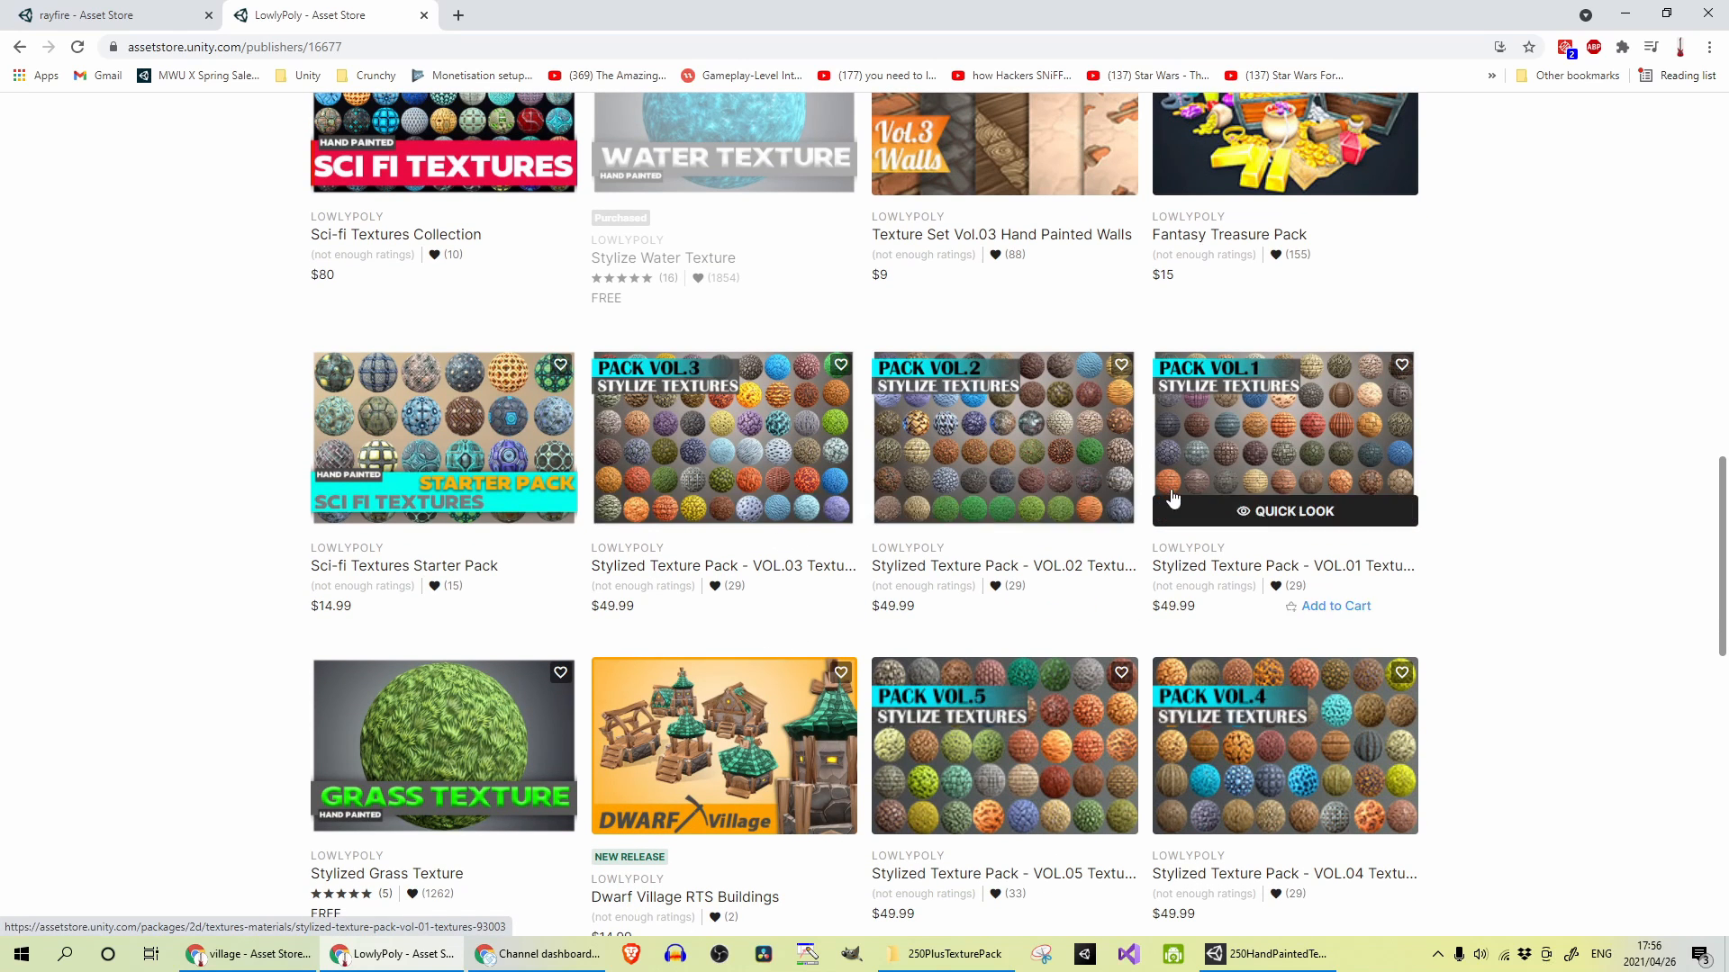
pyautogui.scroll(-2, 1645, 452)
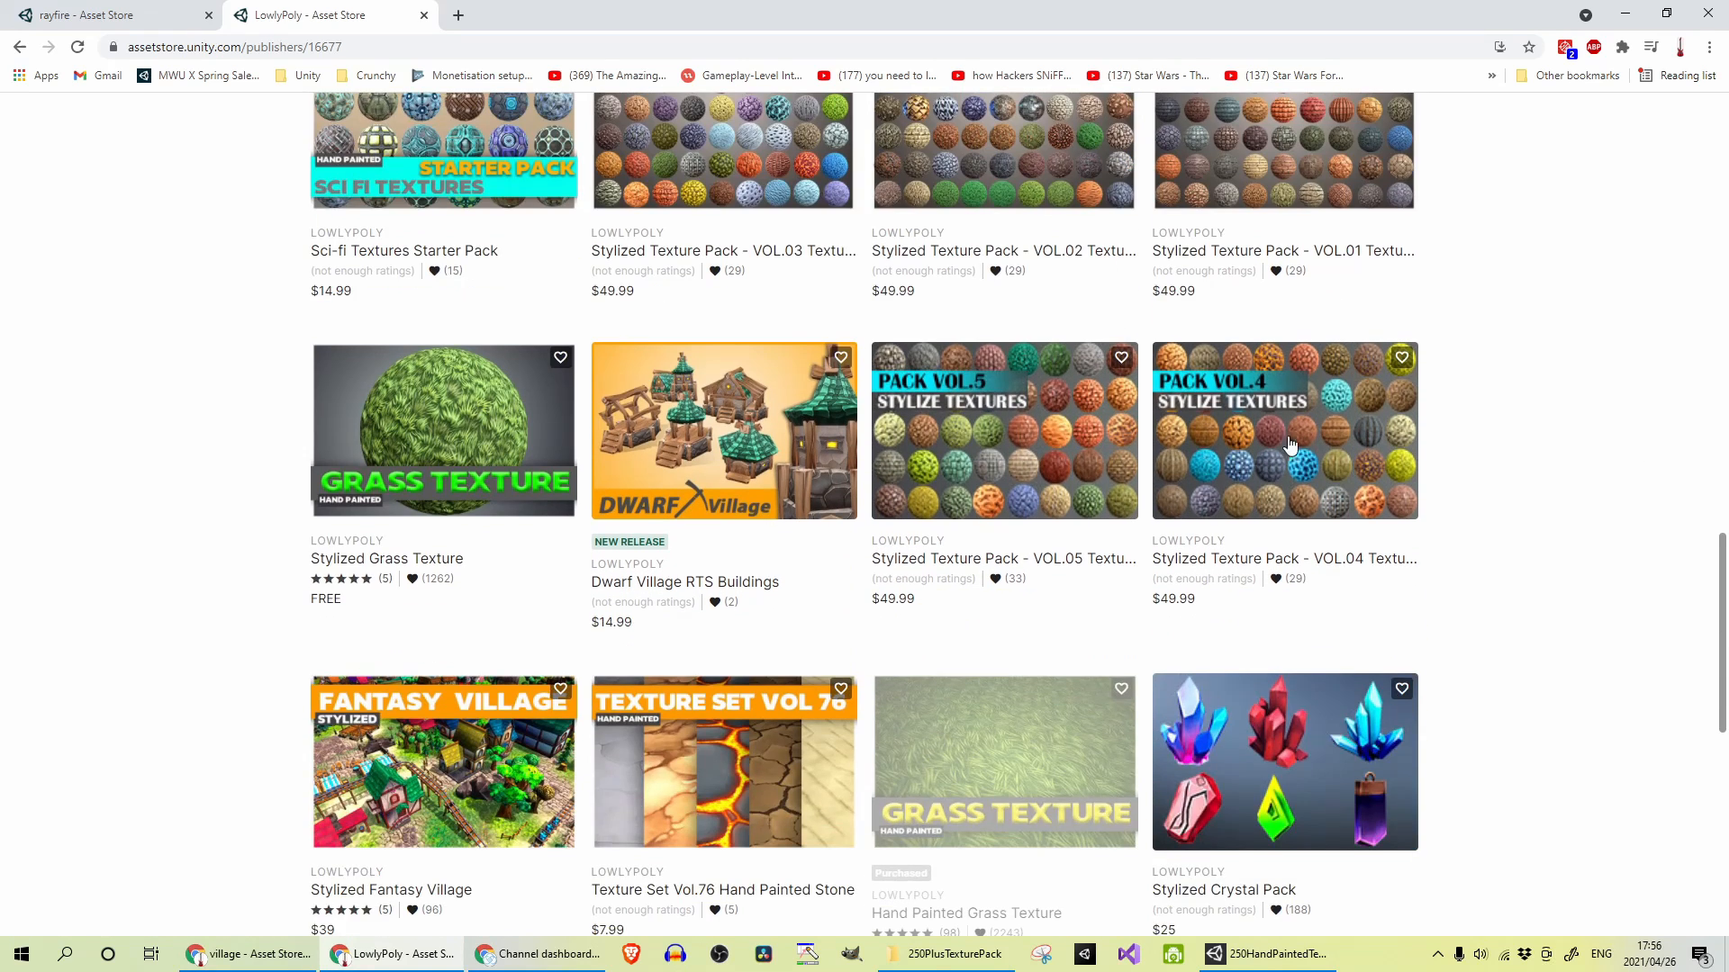
pyautogui.scroll(-2, 1291, 445)
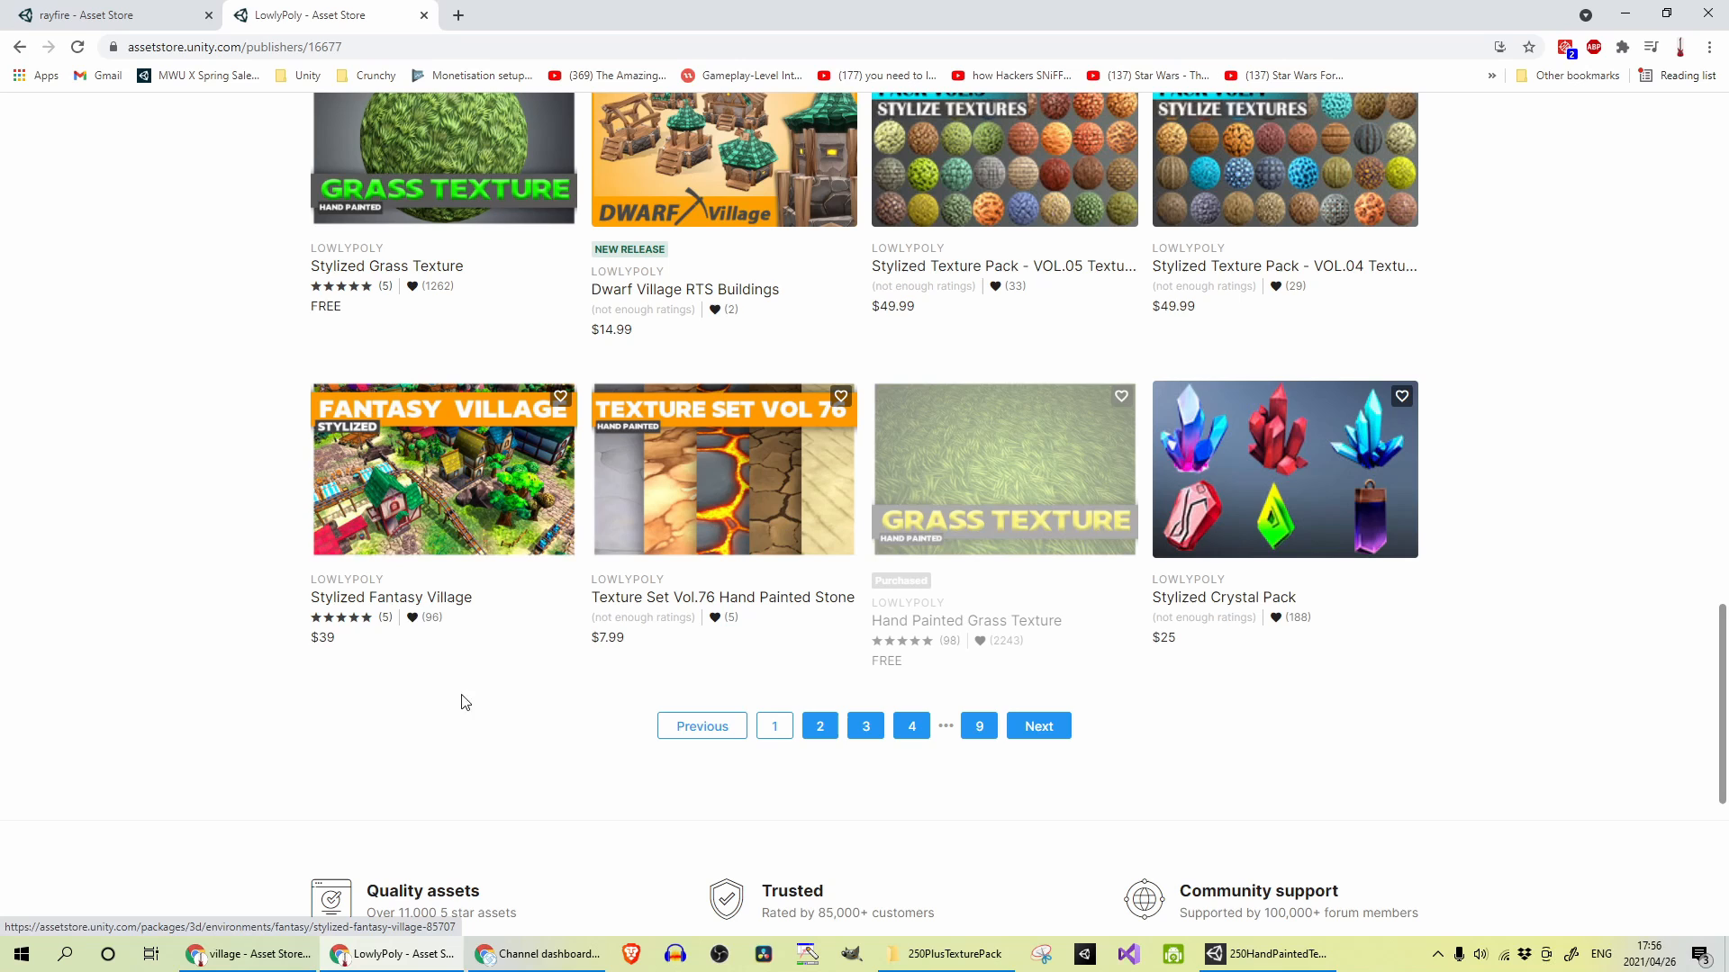
pyautogui.moveTo(723, 762)
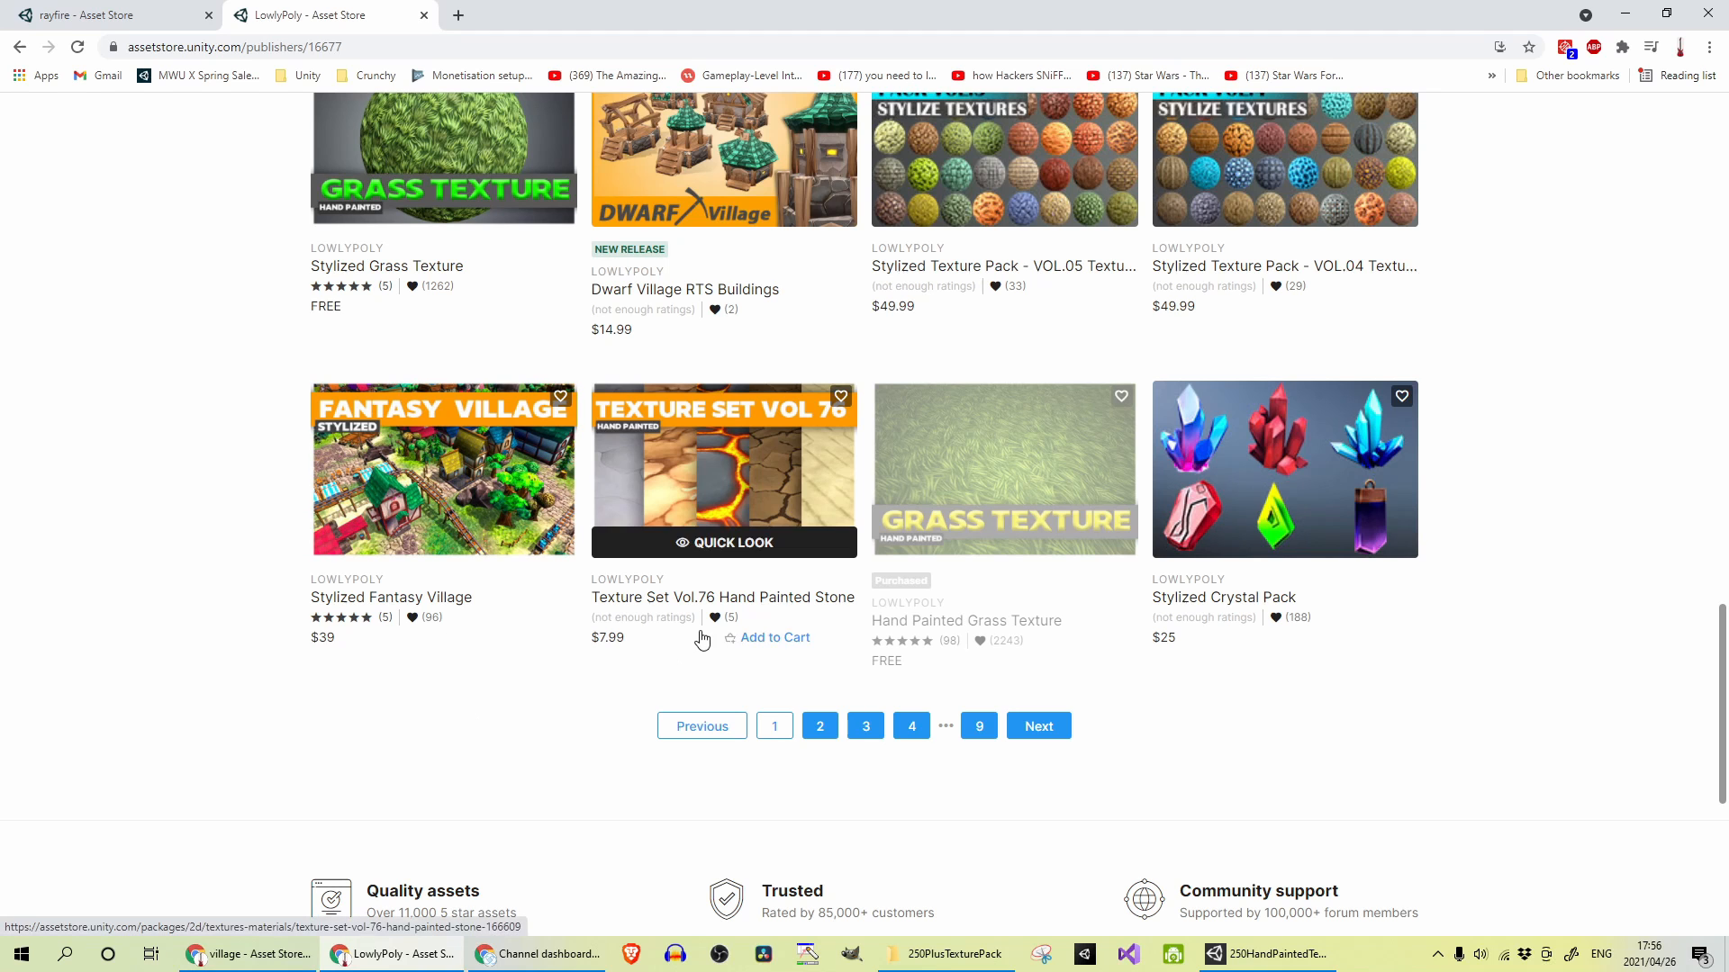
pyautogui.hotkey('alt', 'Right')
pyautogui.scroll(5, 870, 497)
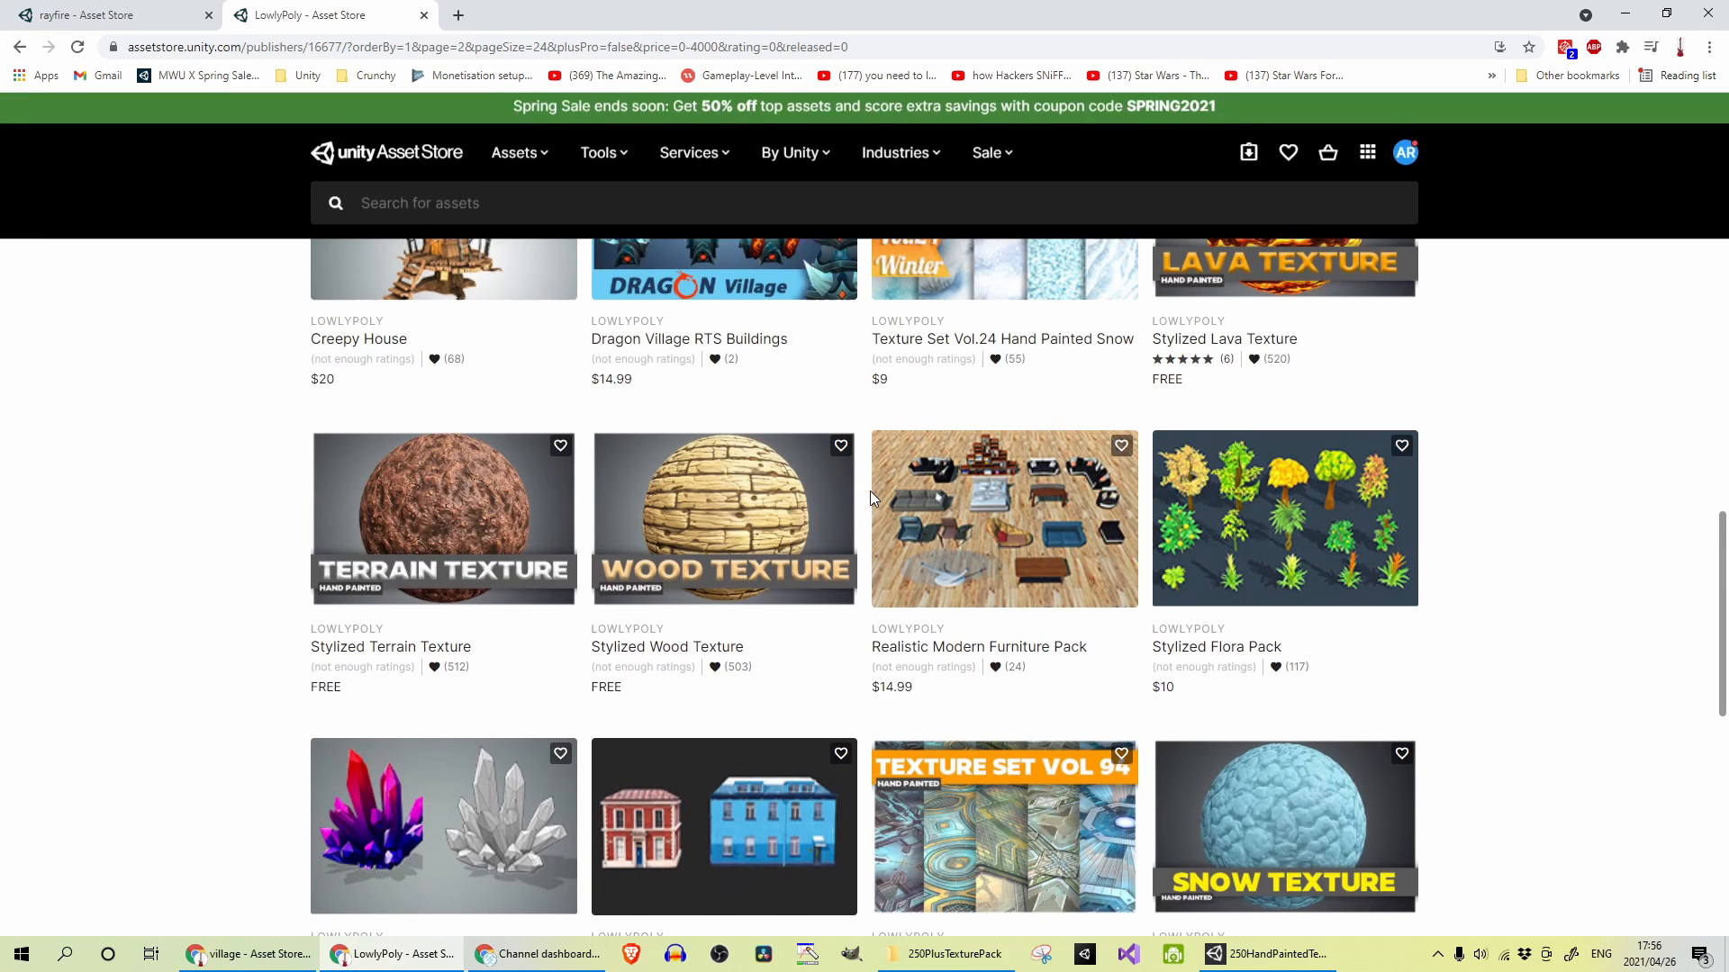
pyautogui.scroll(3, 871, 498)
pyautogui.scroll(3, 913, 518)
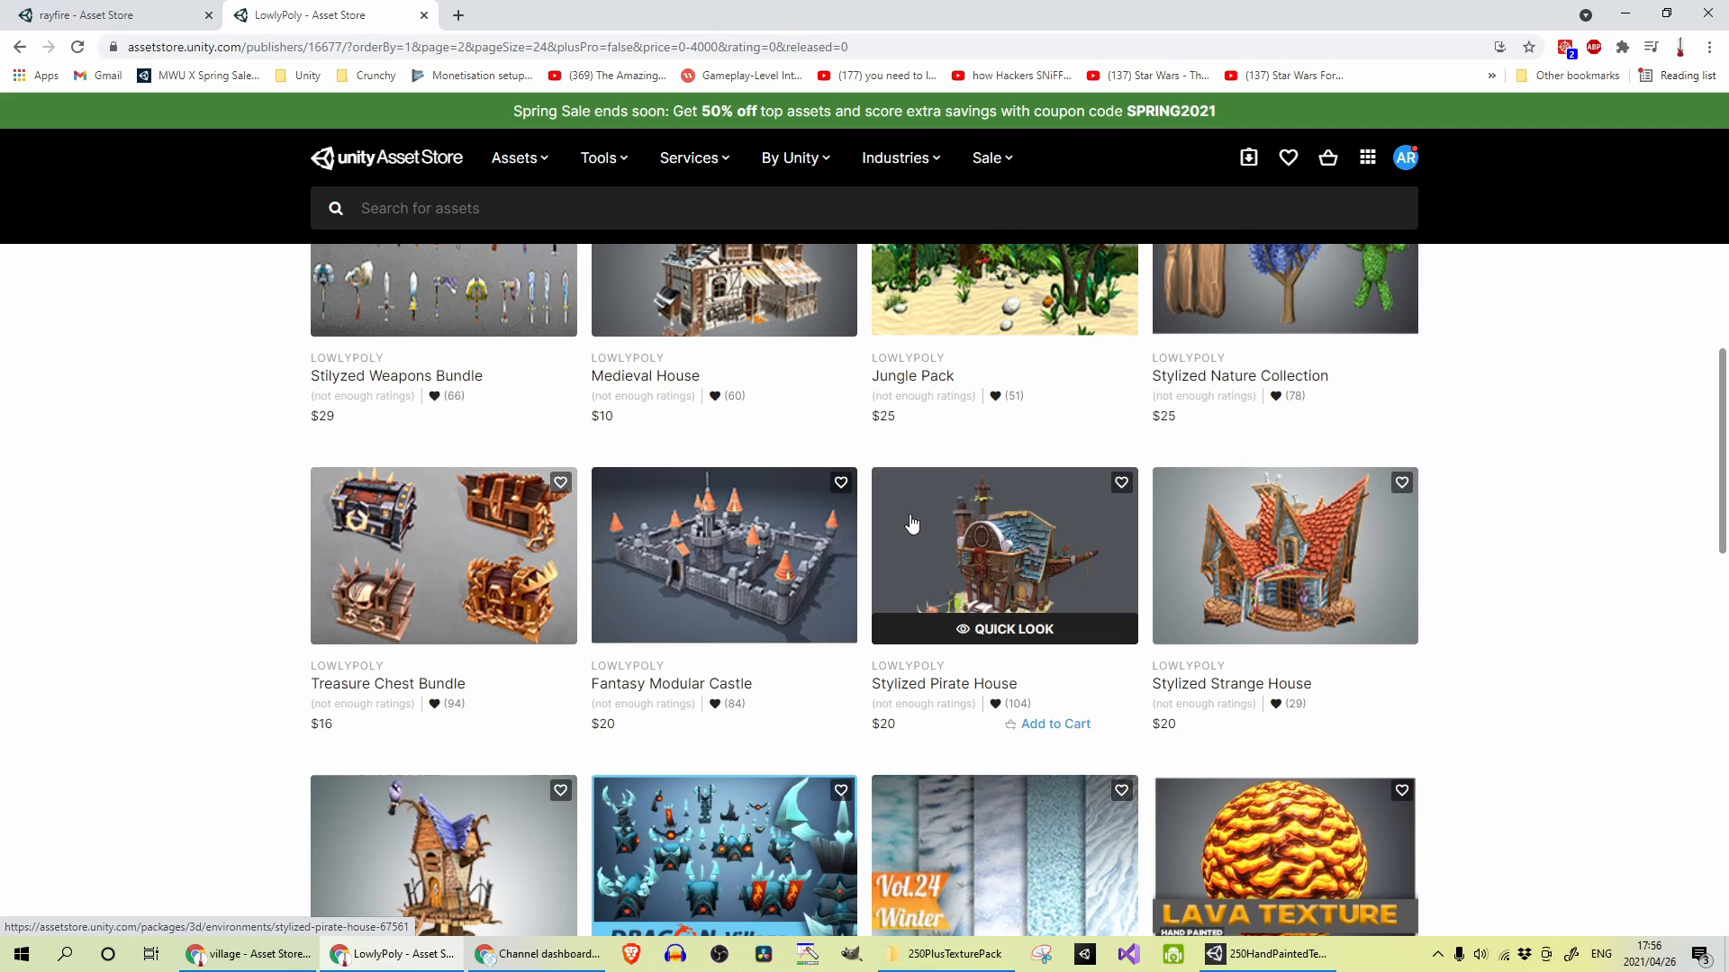
pyautogui.scroll(5, 913, 518)
pyautogui.scroll(5, 1477, 518)
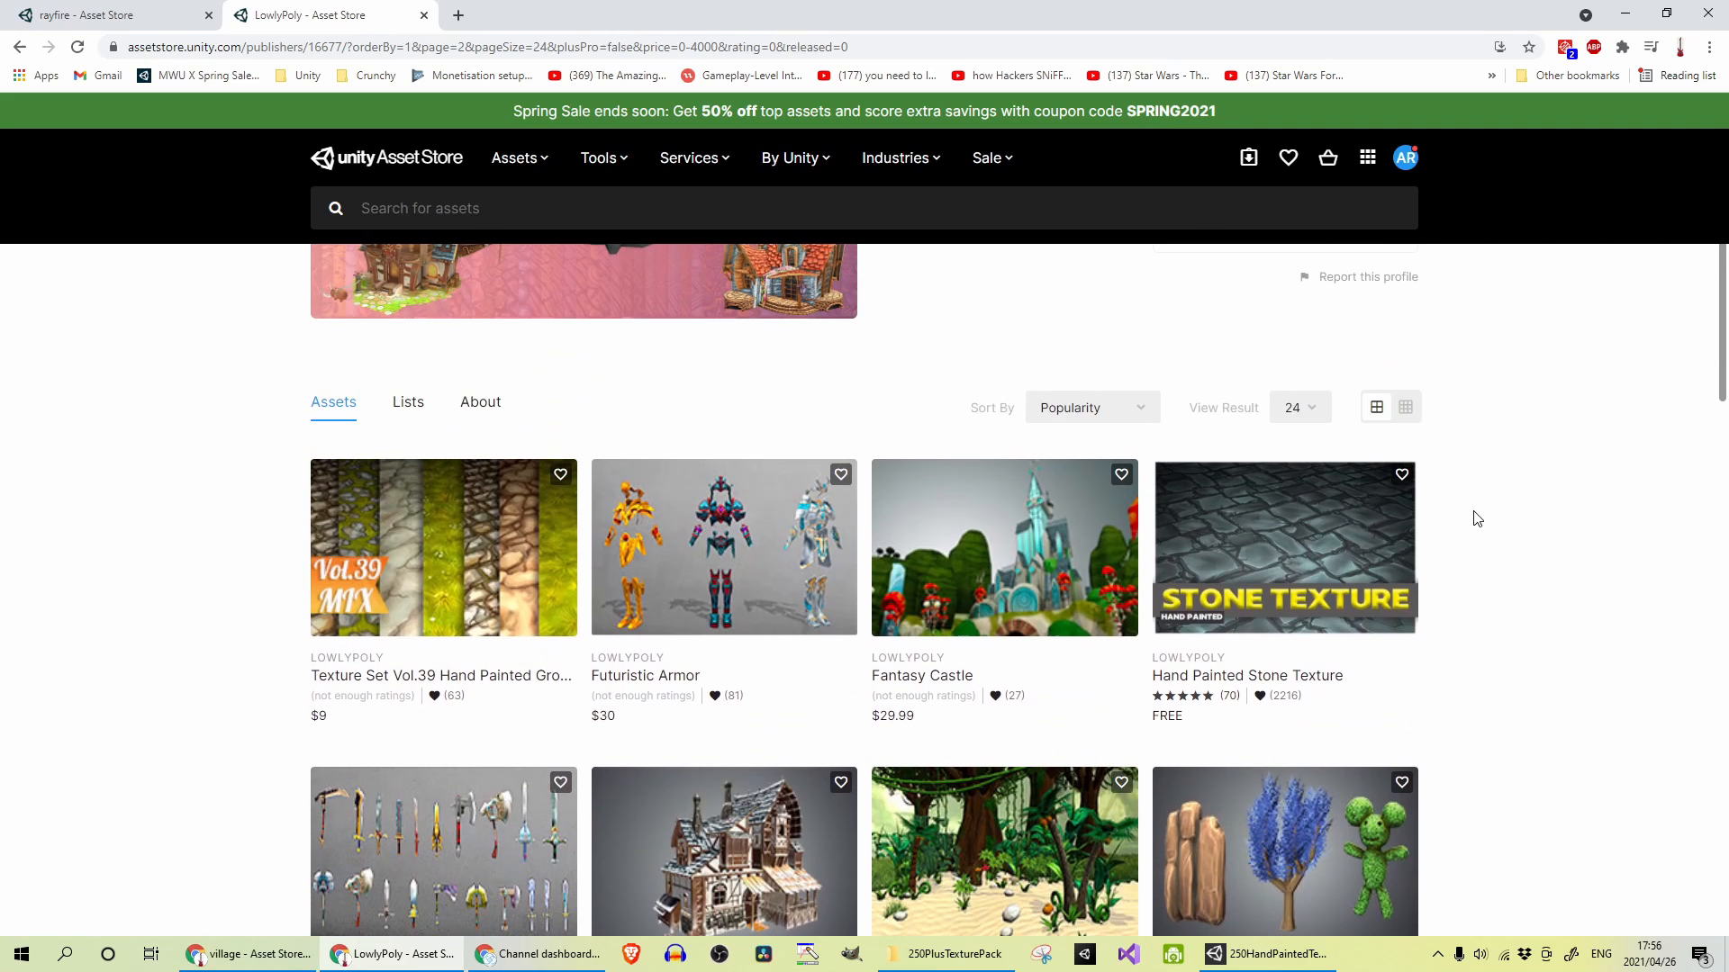
pyautogui.scroll(3, 1541, 527)
pyautogui.scroll(-5, 1605, 545)
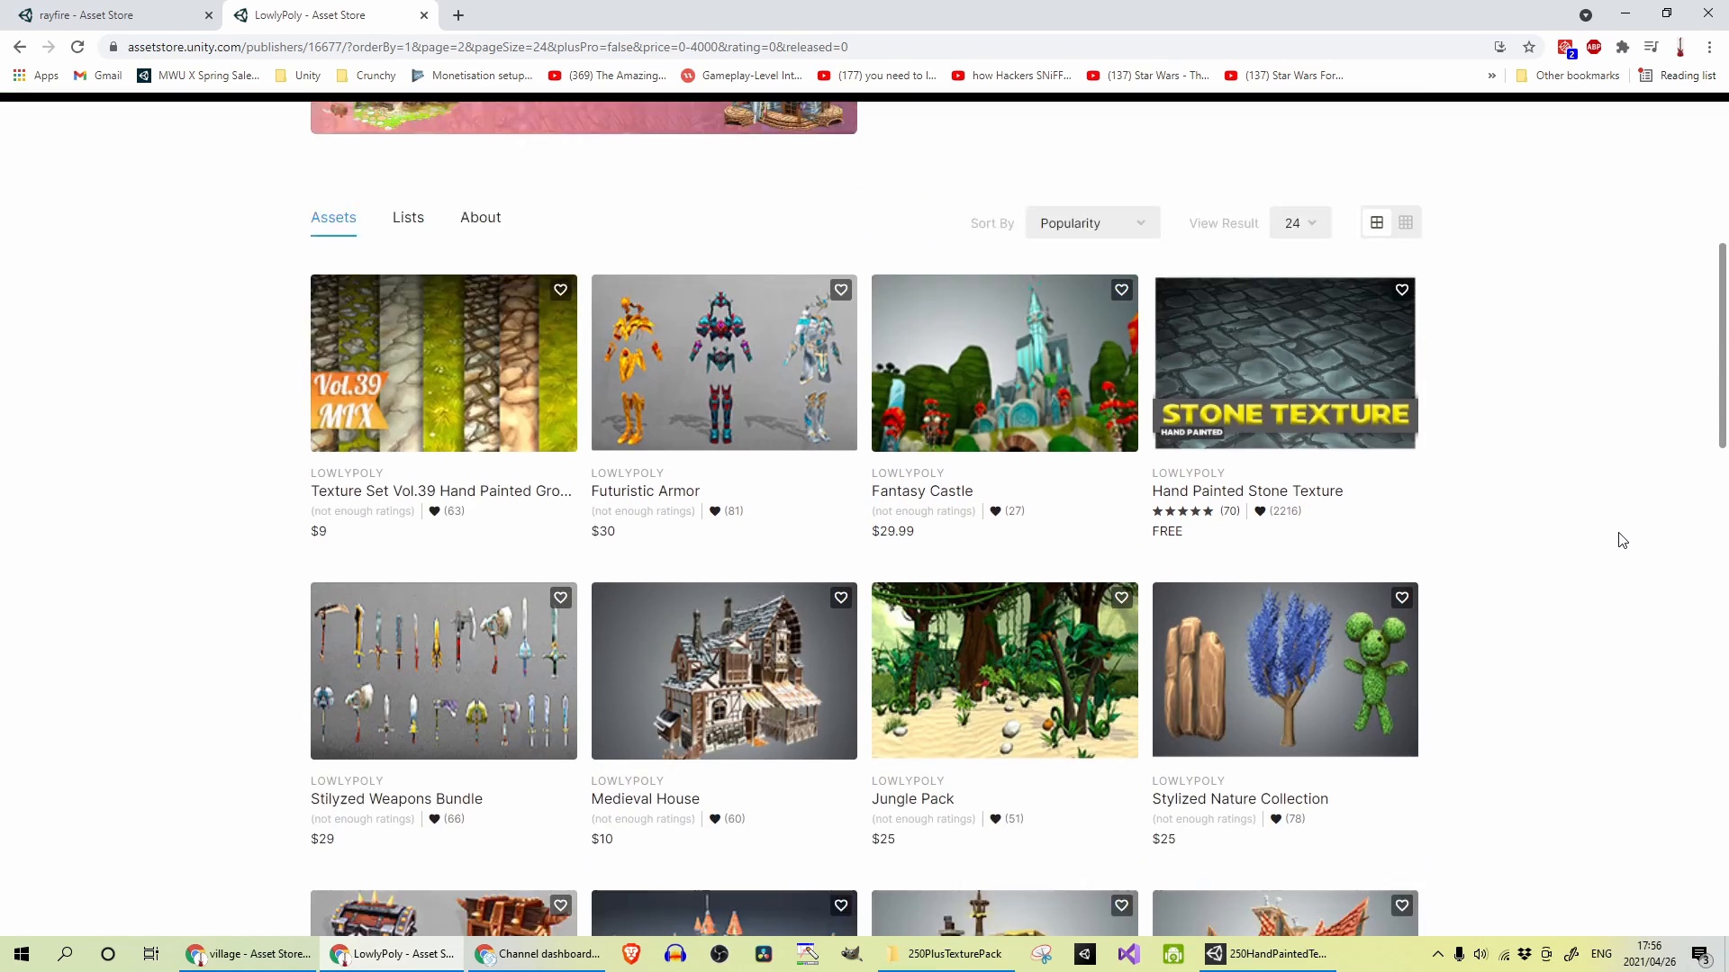
pyautogui.scroll(-5, 1614, 546)
pyautogui.scroll(-3, 1623, 551)
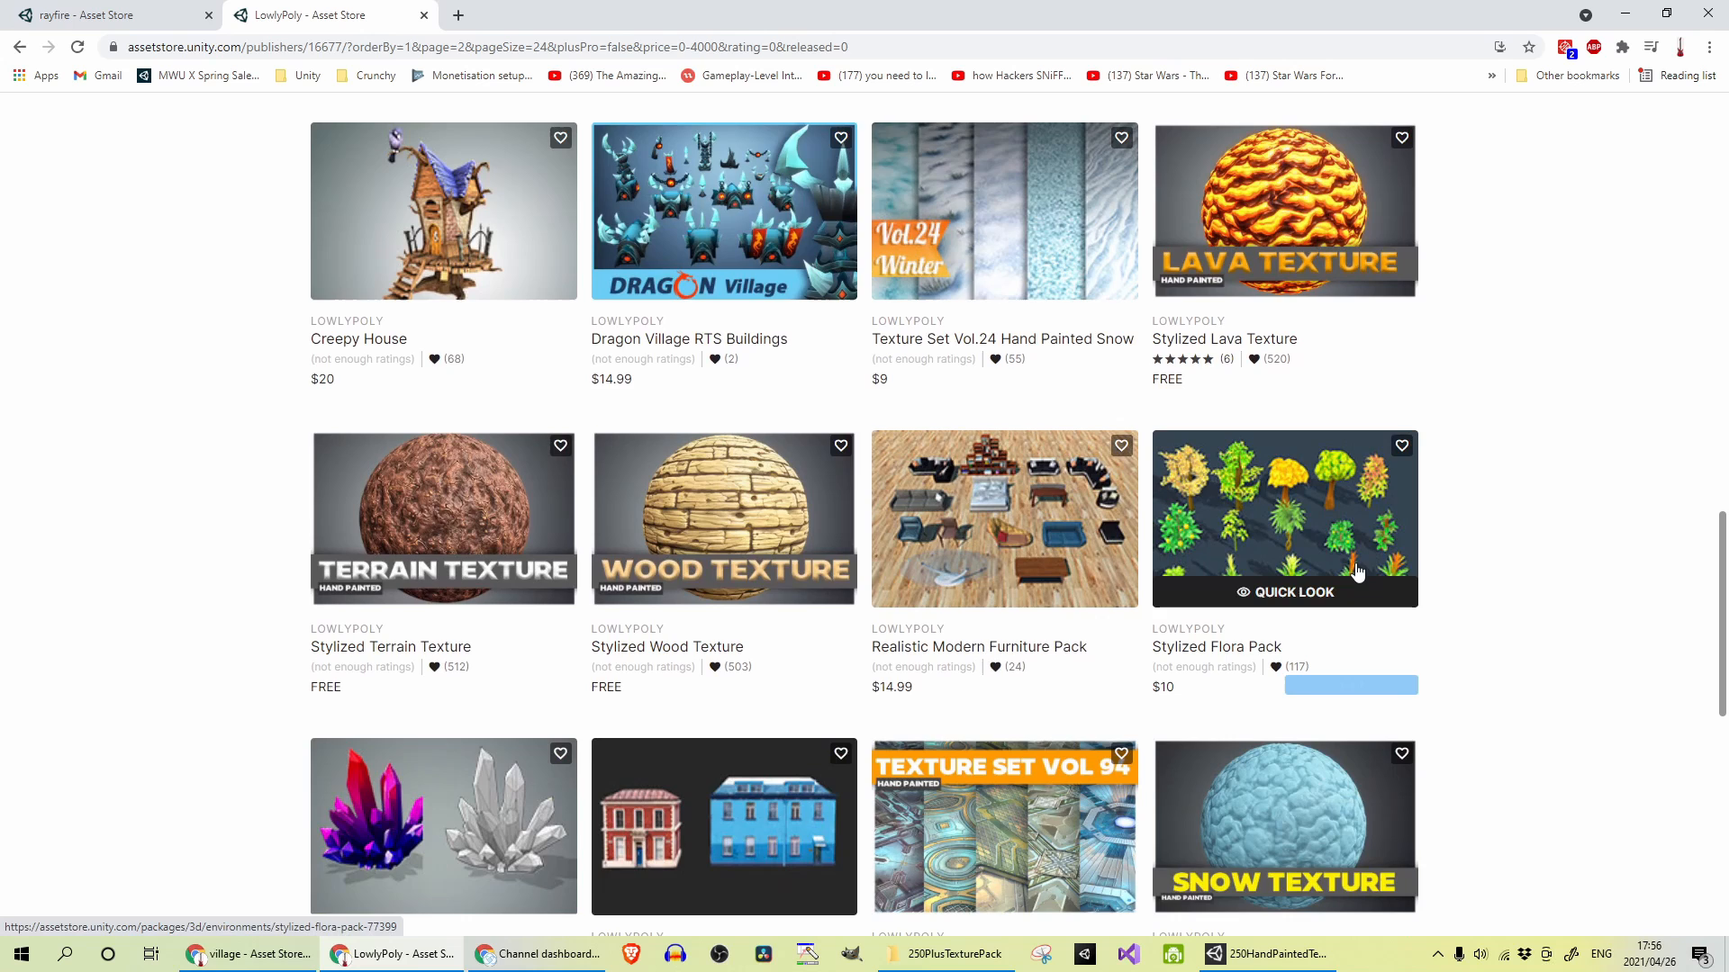
pyautogui.scroll(5, 1007, 541)
pyautogui.scroll(5, 1058, 614)
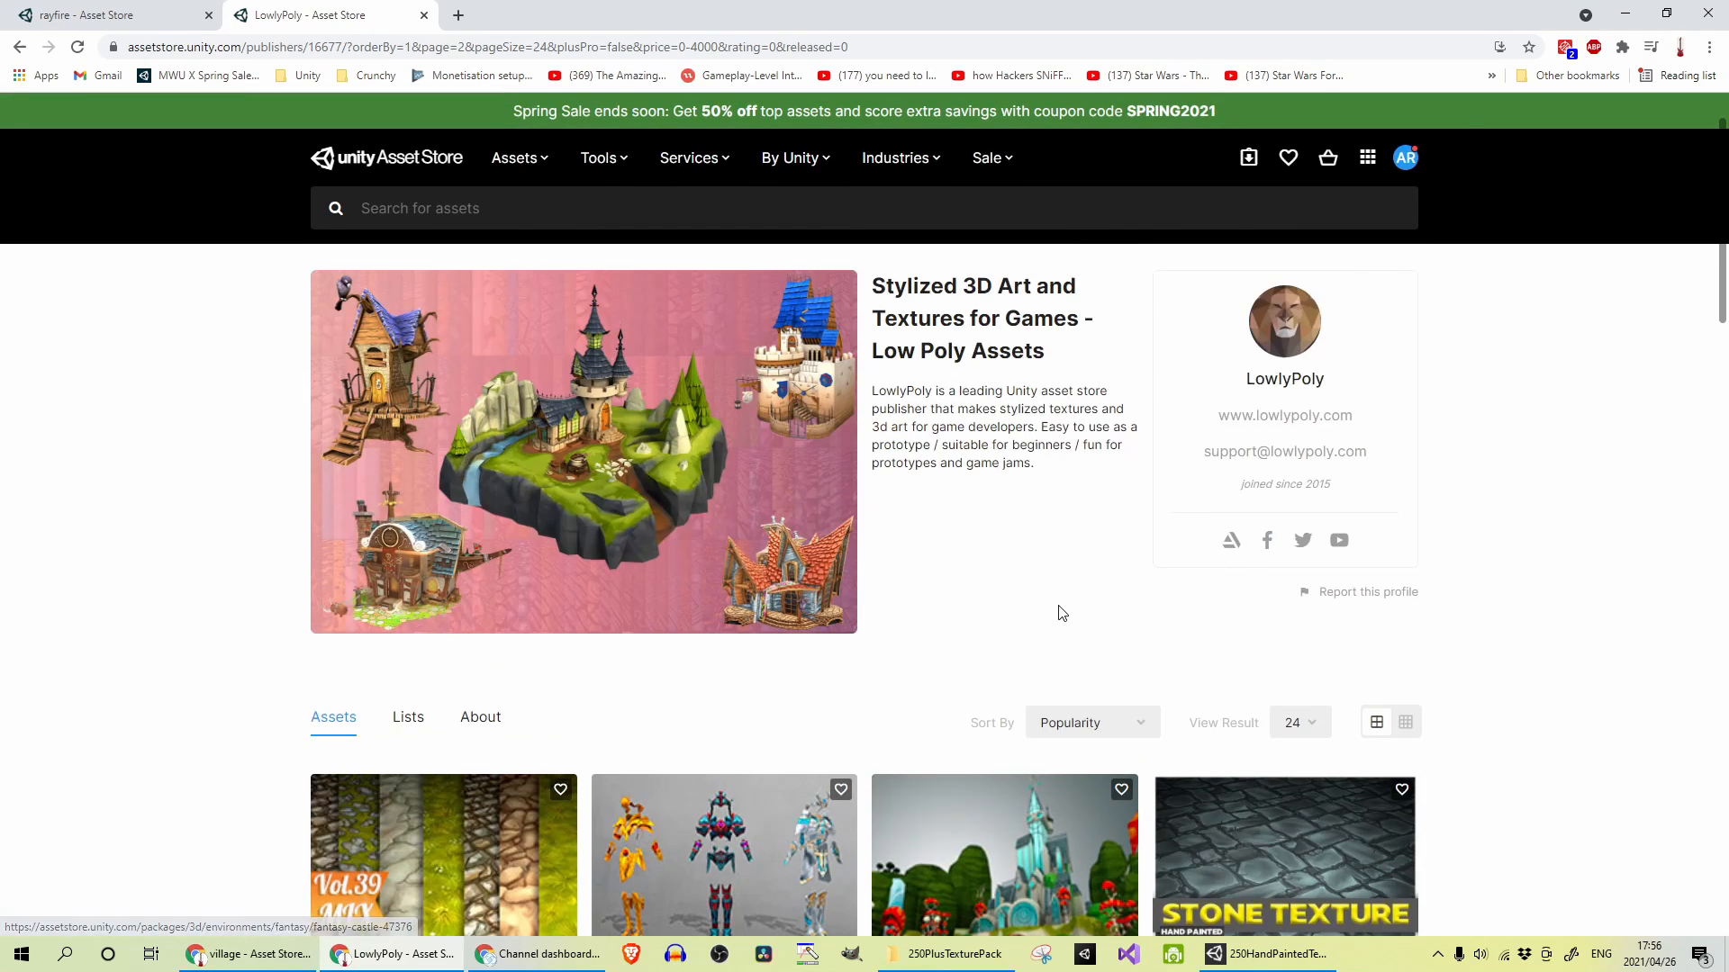
# - Switch windows toward the RayFire for Unity product page
pyautogui.hotkey('alt', 'Tab')
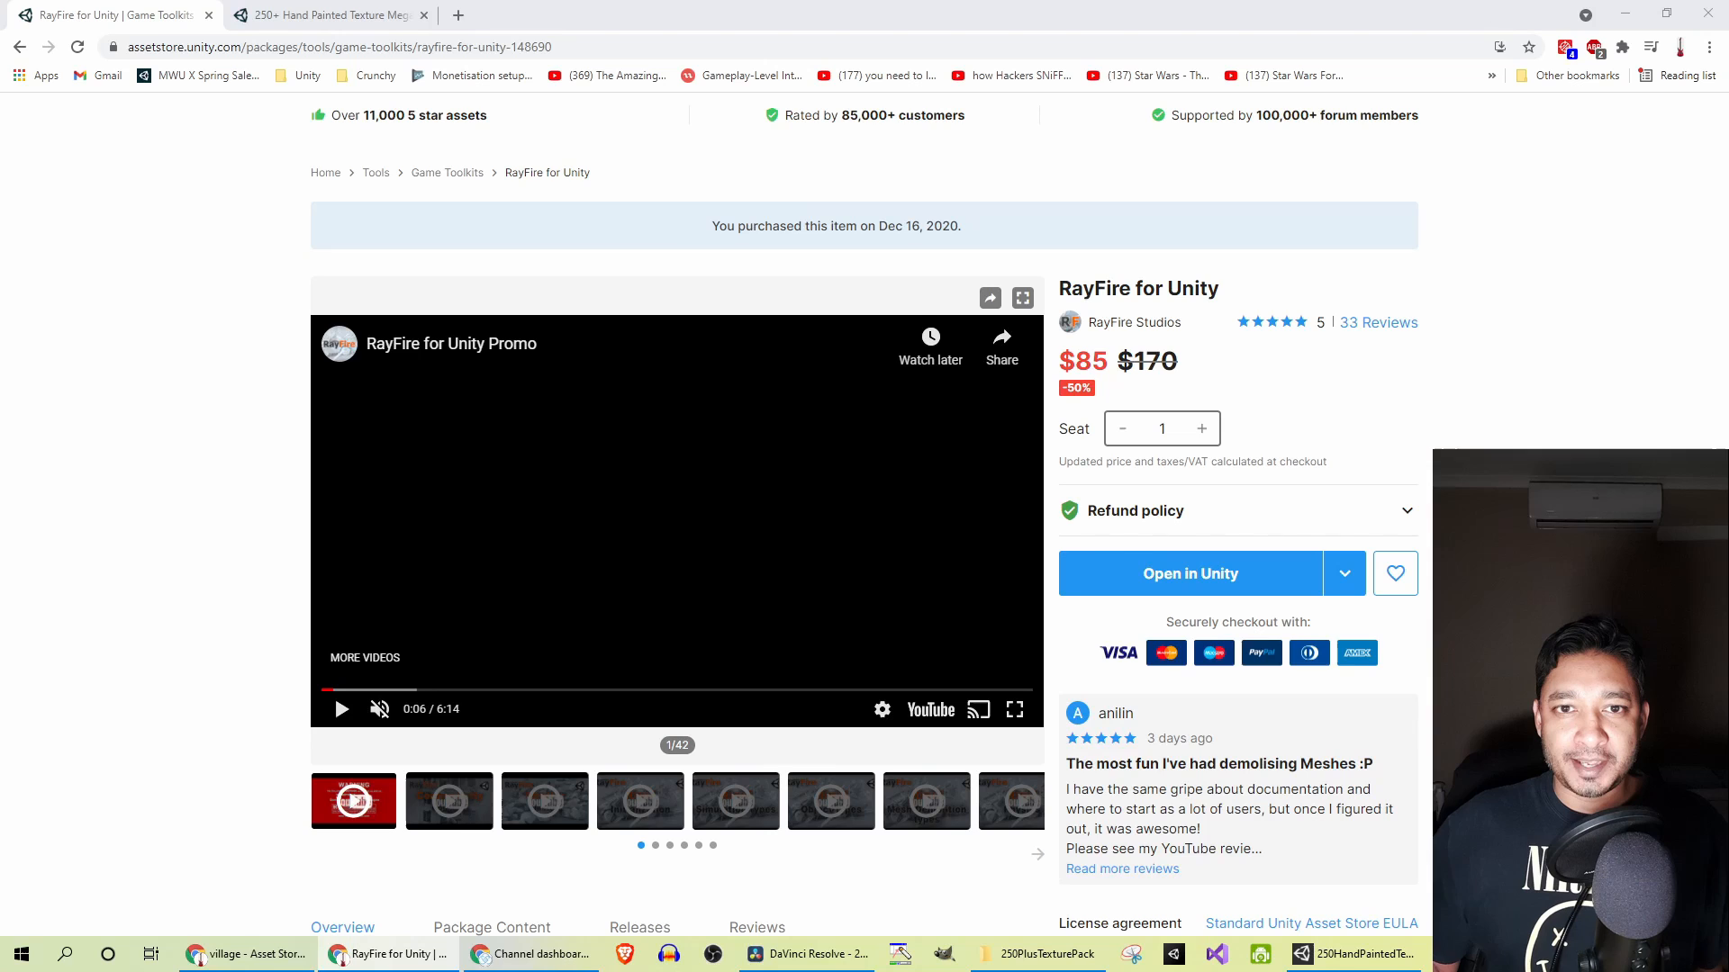
# - Play the RayFire for Unity promo video, briefly selecting and deselecting the product title
pyautogui.click(528, 453)
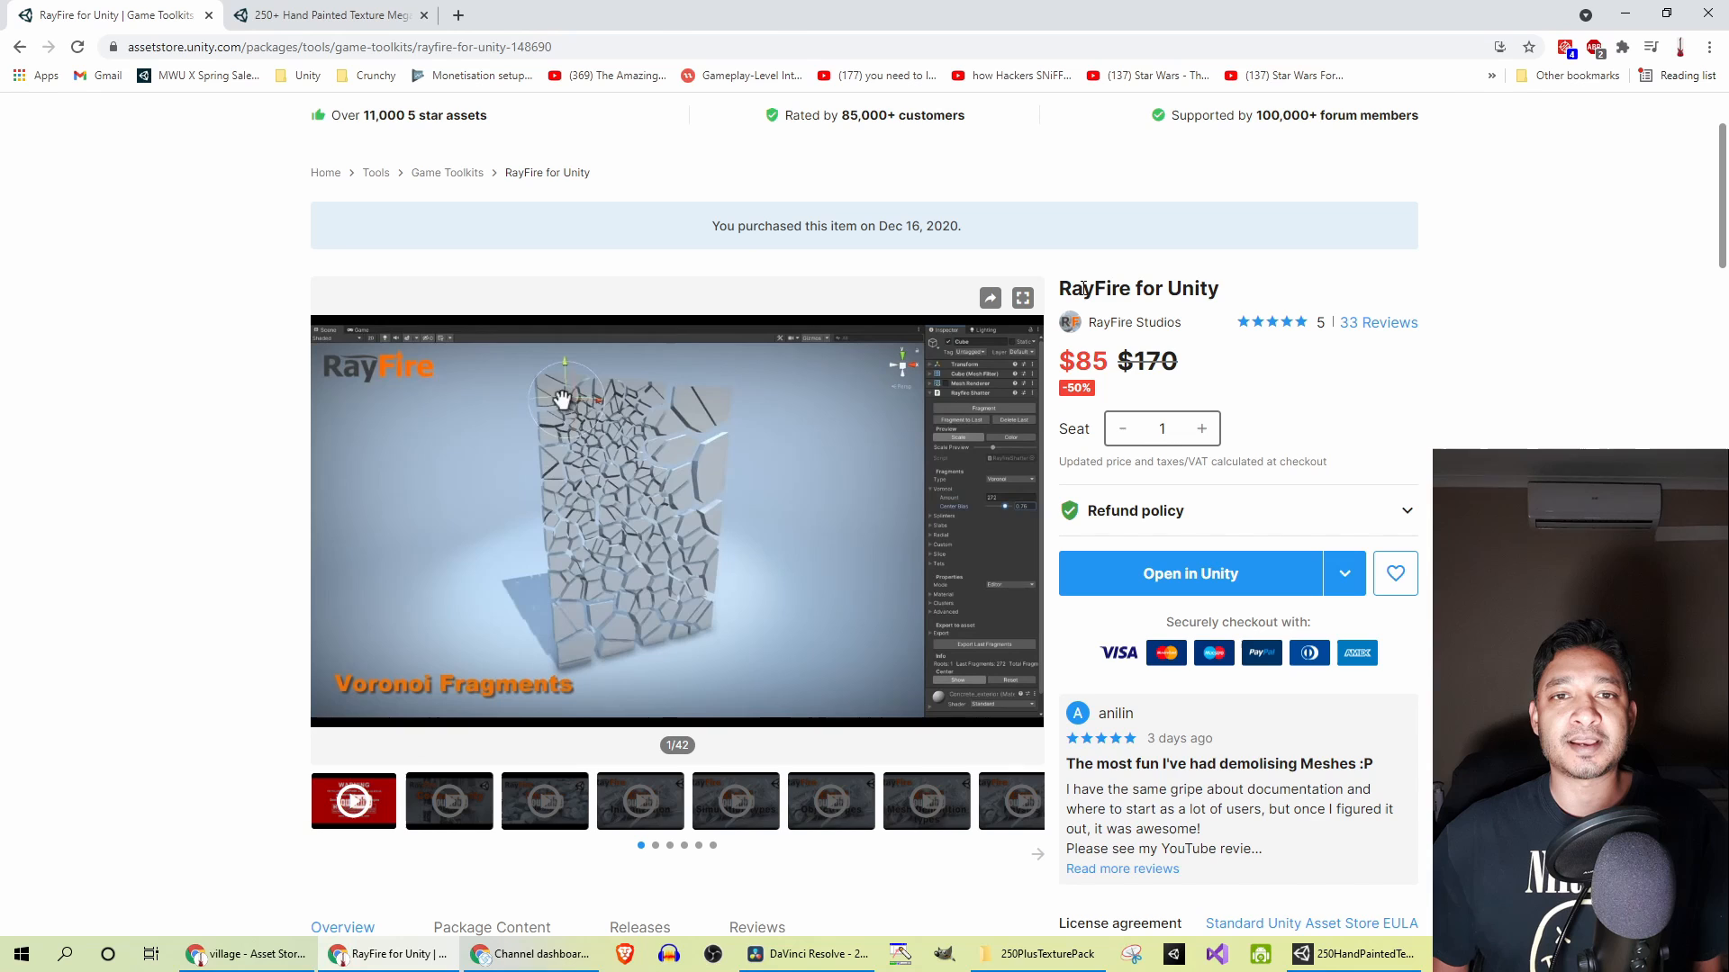
pyautogui.moveTo(1060, 288); pyautogui.dragTo(1219, 287)
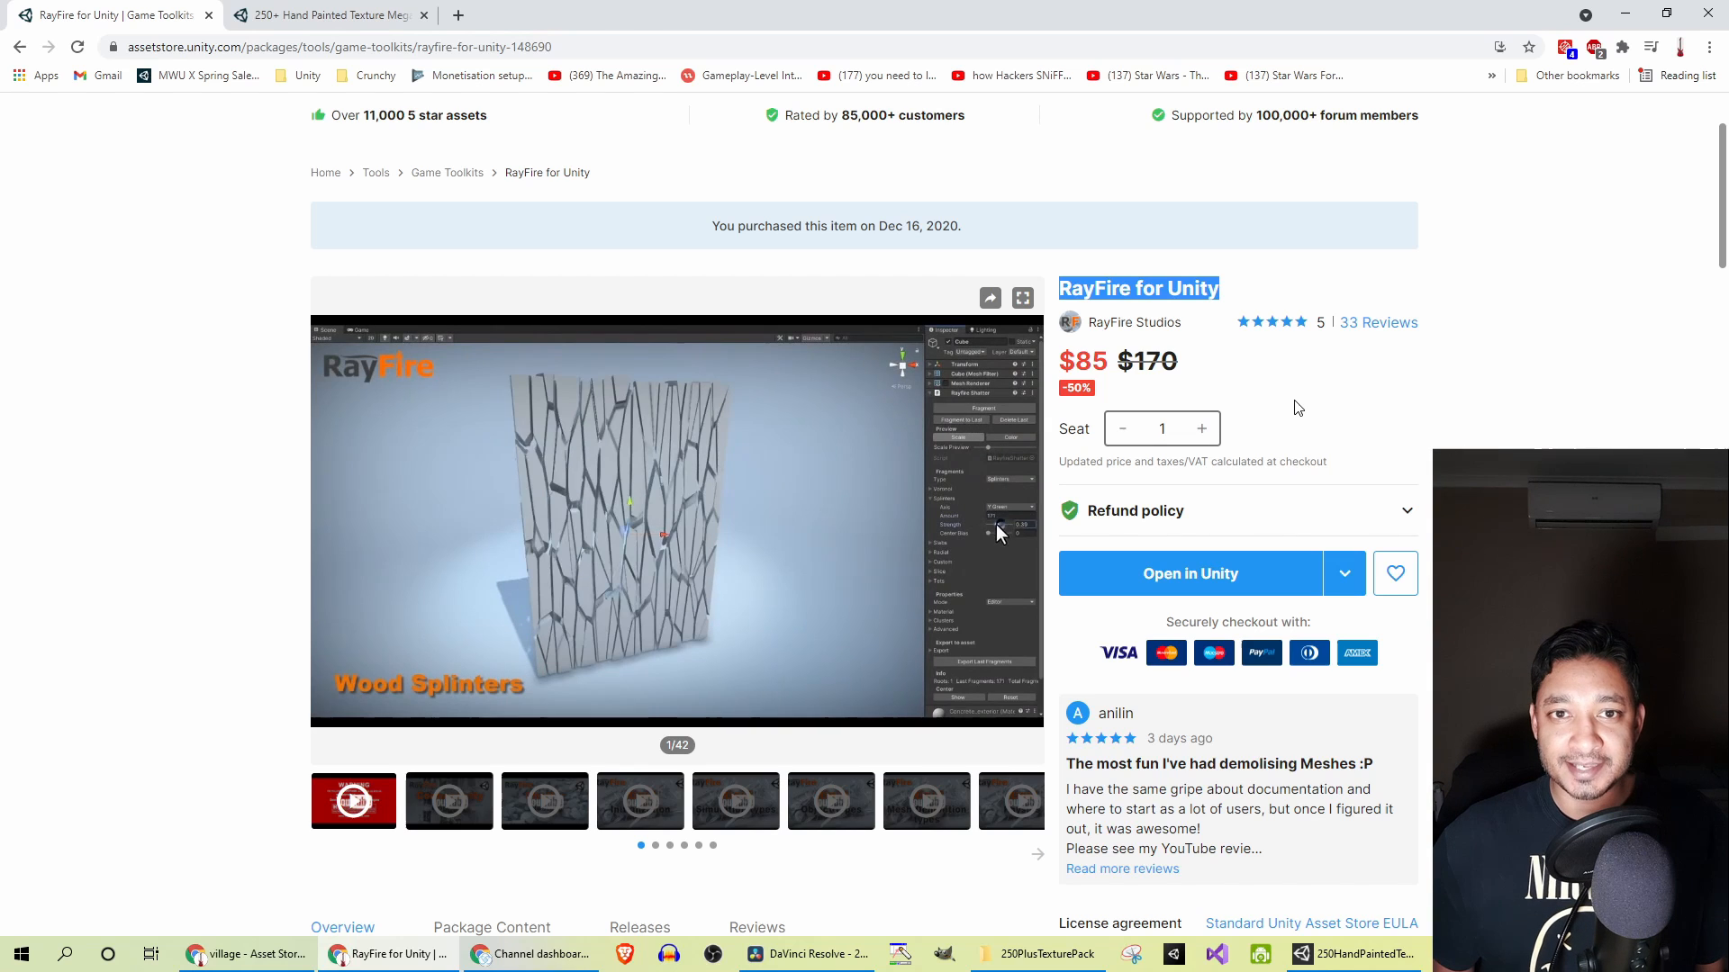
pyautogui.click(1295, 407)
pyautogui.scroll(3, 1294, 406)
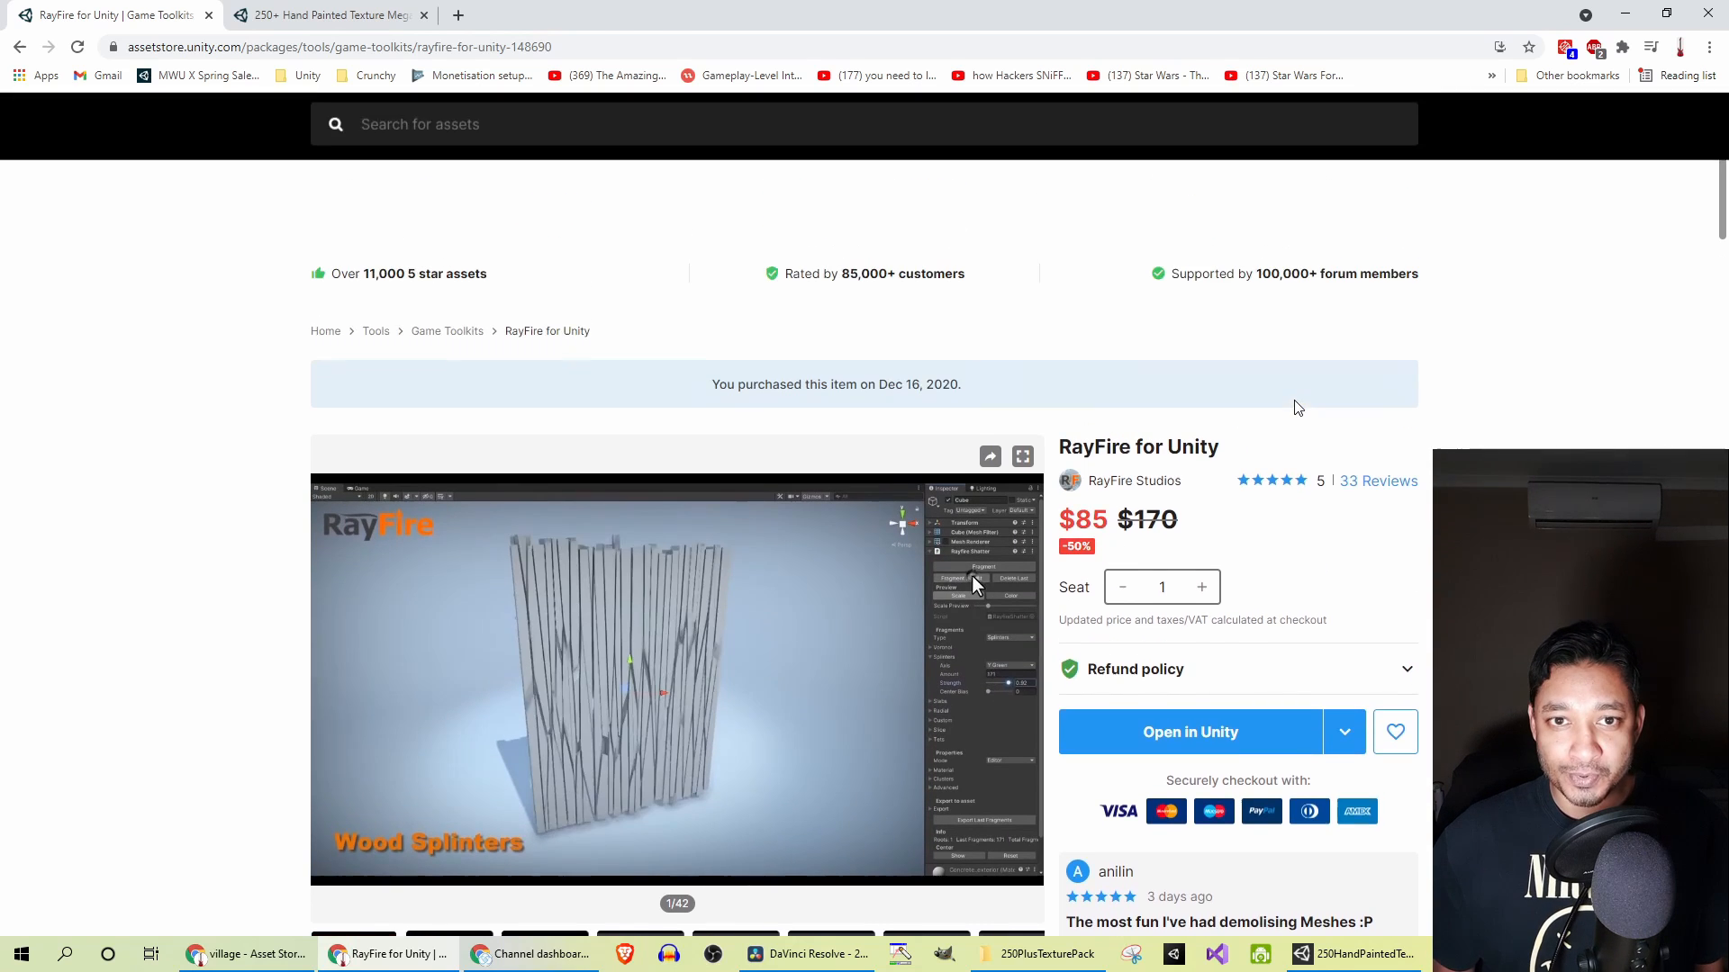
pyautogui.scroll(-1, 1295, 407)
pyautogui.scroll(-1, 1295, 406)
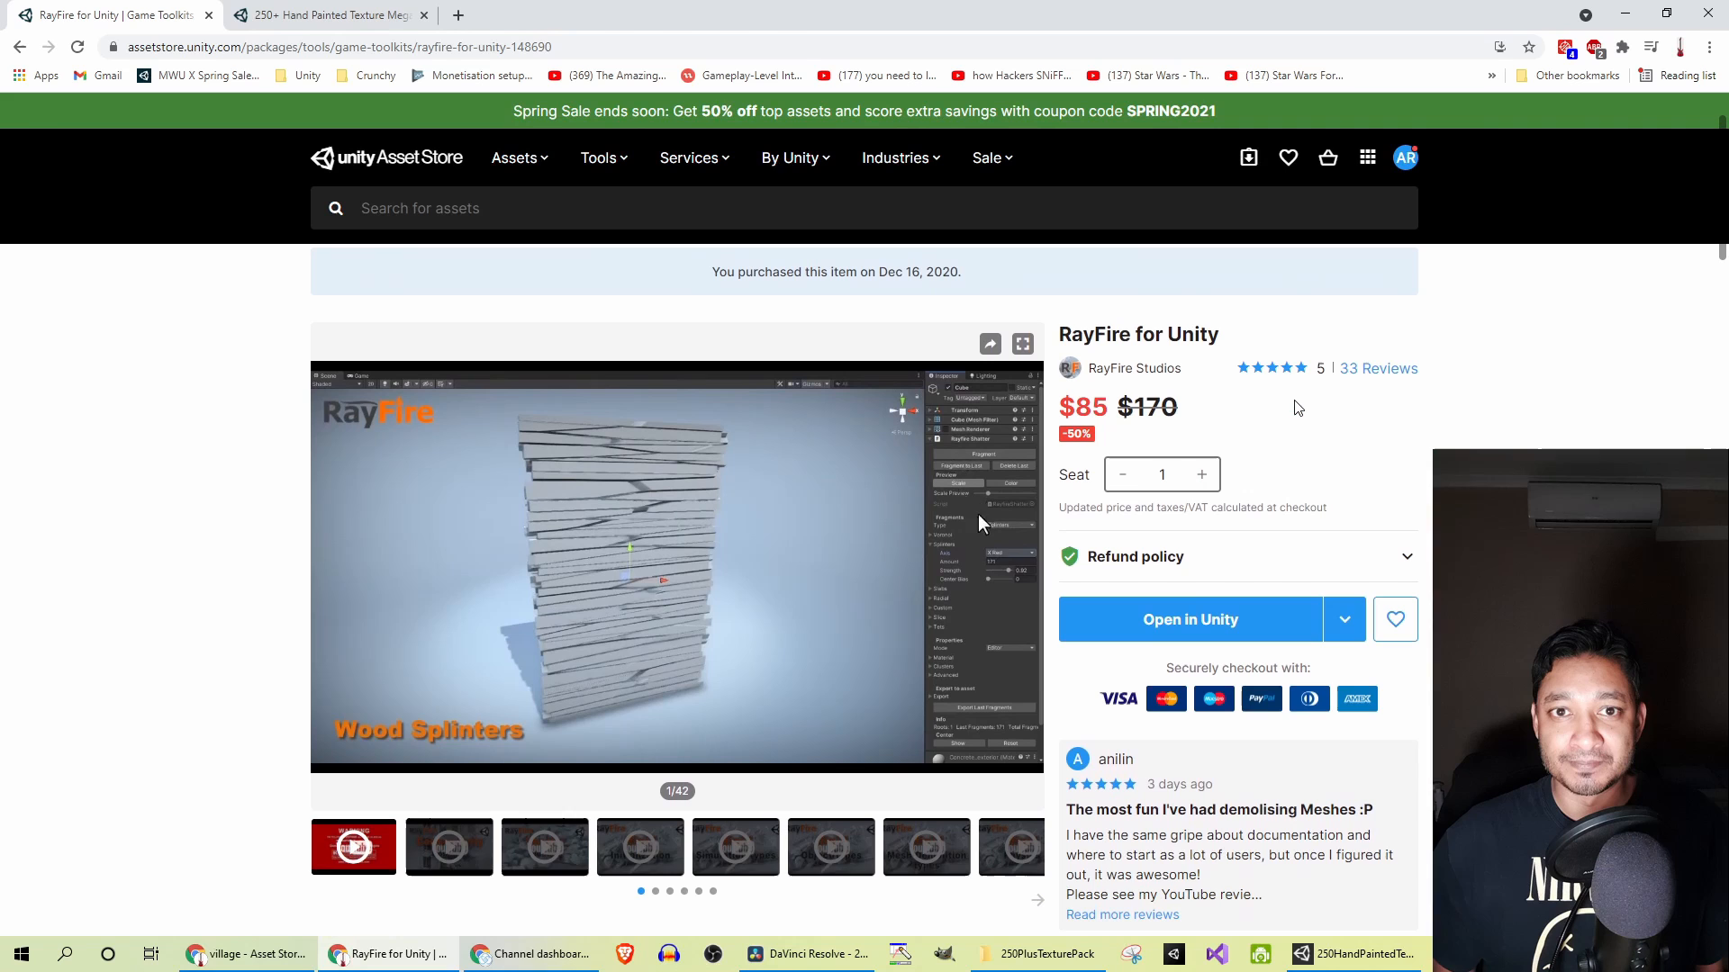